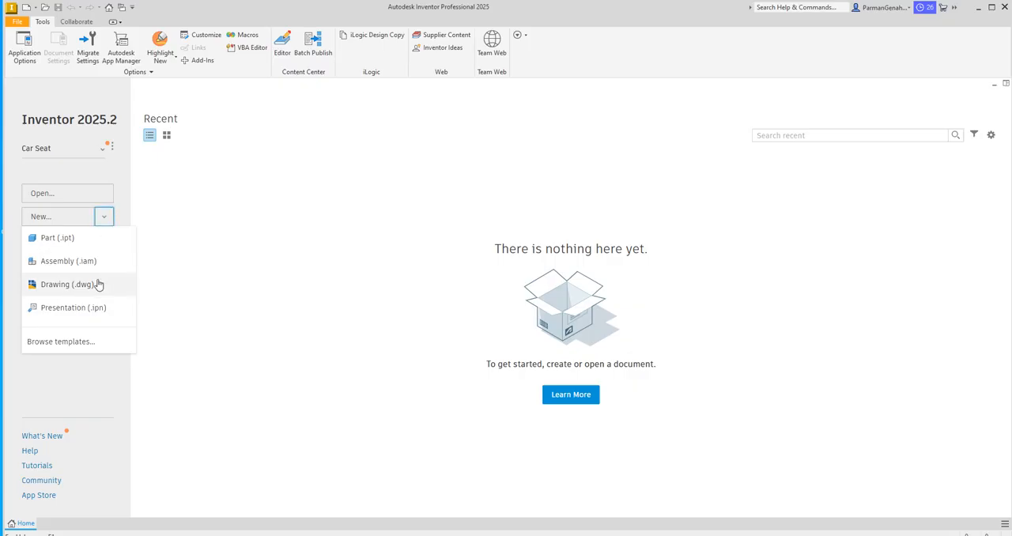
Step: Create a new DWG drawing and name its sheet Fixture Block
{"action": "left_click", "coordinate": [55, 286]}
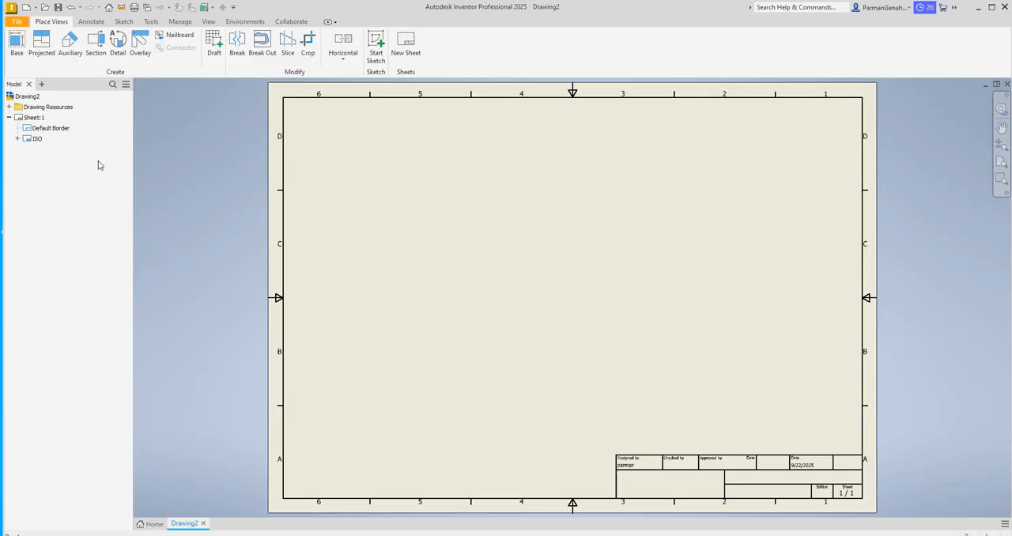
{"action": "right_click", "coordinate": [29, 120]}
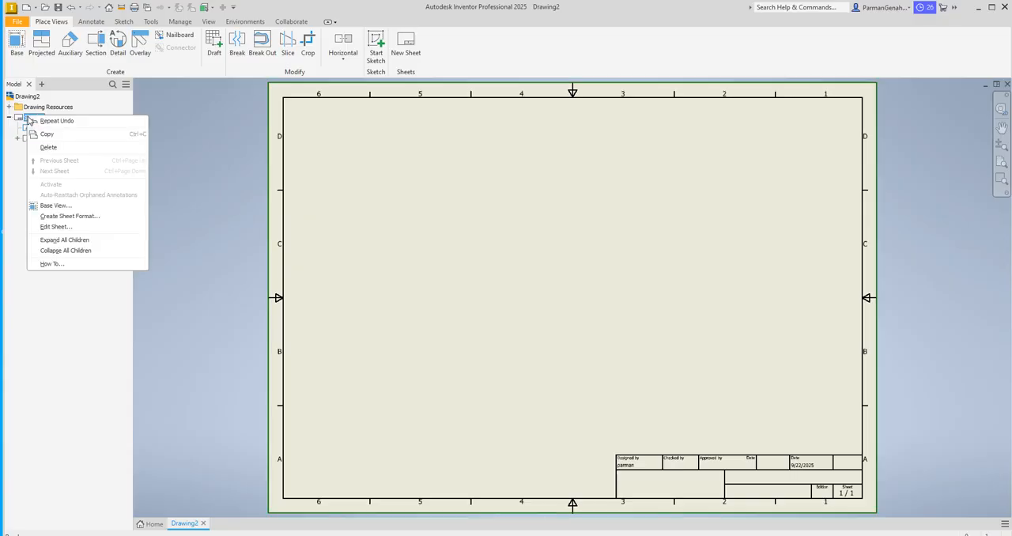
{"action": "left_click", "coordinate": [62, 228]}
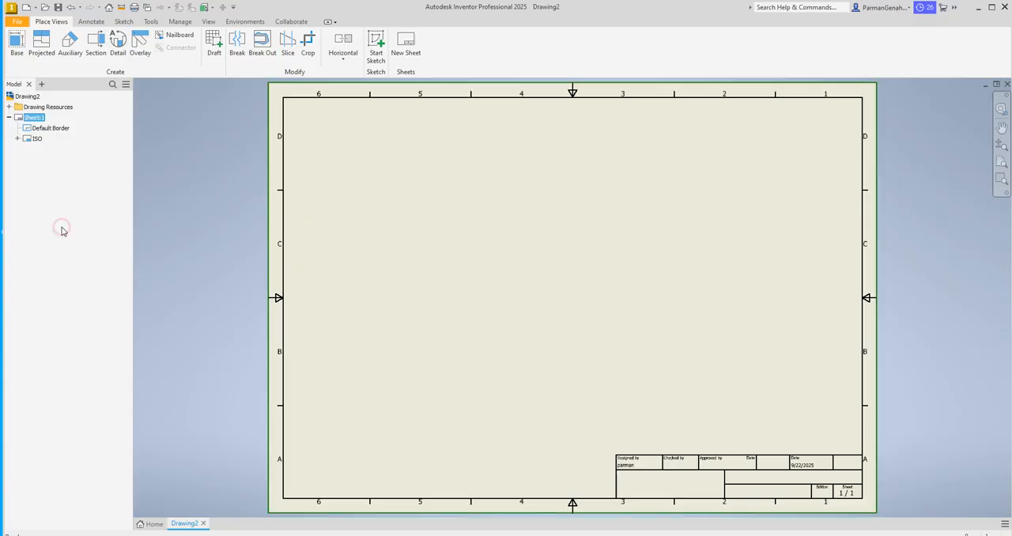
{"action": "left_click_drag", "start_coordinate": [222, 92], "coordinate": [282, 112]}
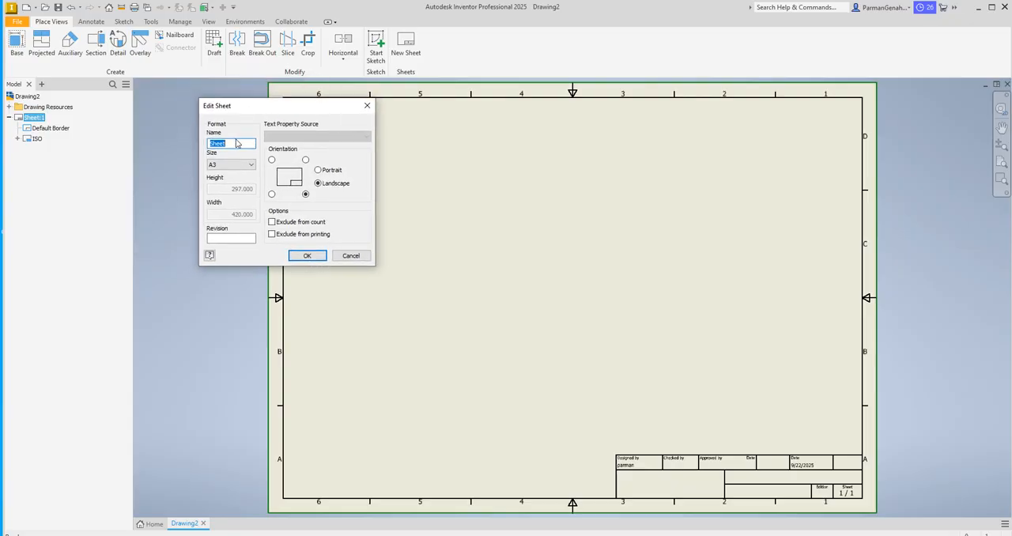
{"action": "key", "text": "BackSpace"}
{"action": "type", "text": "Fixture "}
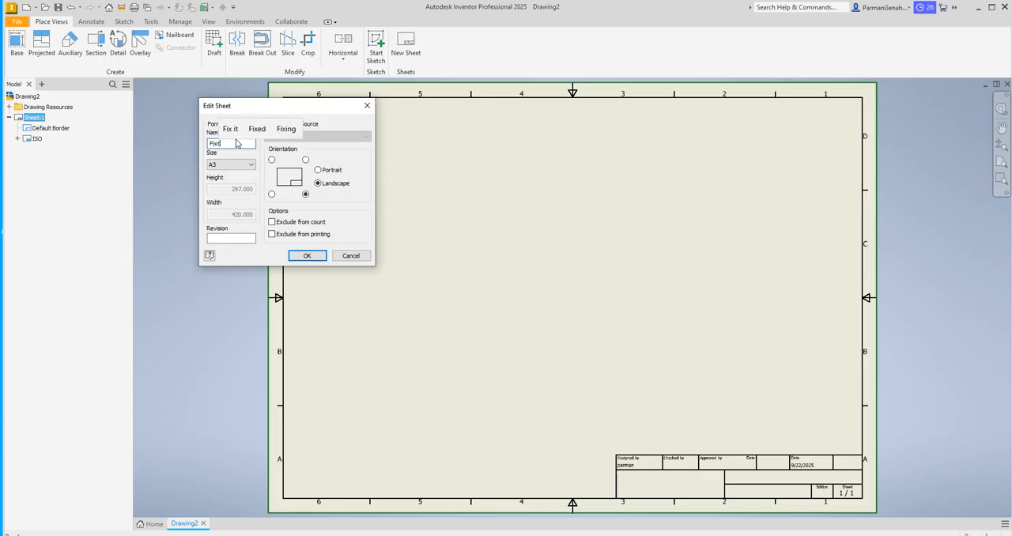
{"action": "type", "text": "Bloc"}
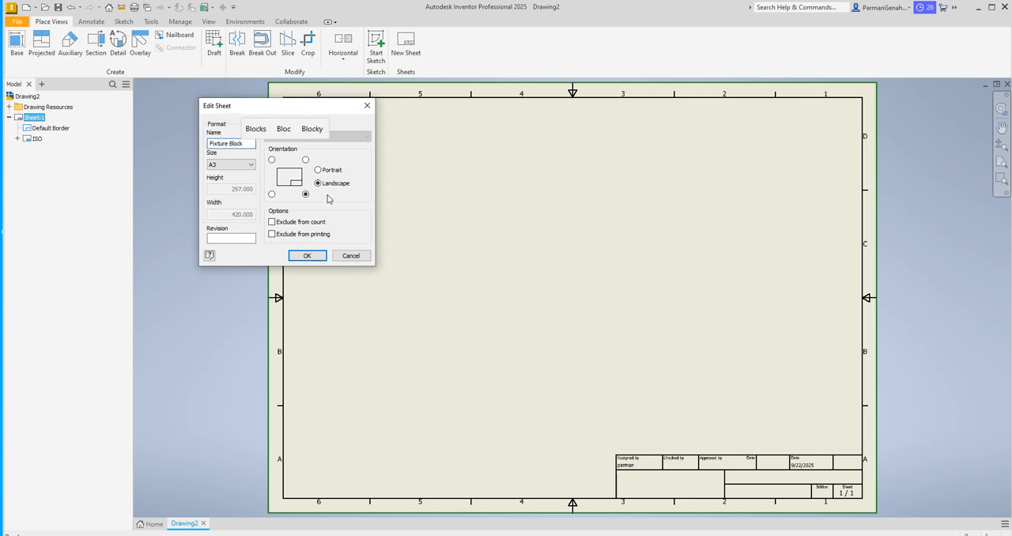
{"action": "type", "text": "k"}
Step: Set the Fixture Block sheet to size A4 and apply the sheet settings
{"action": "left_click", "coordinate": [240, 164]}
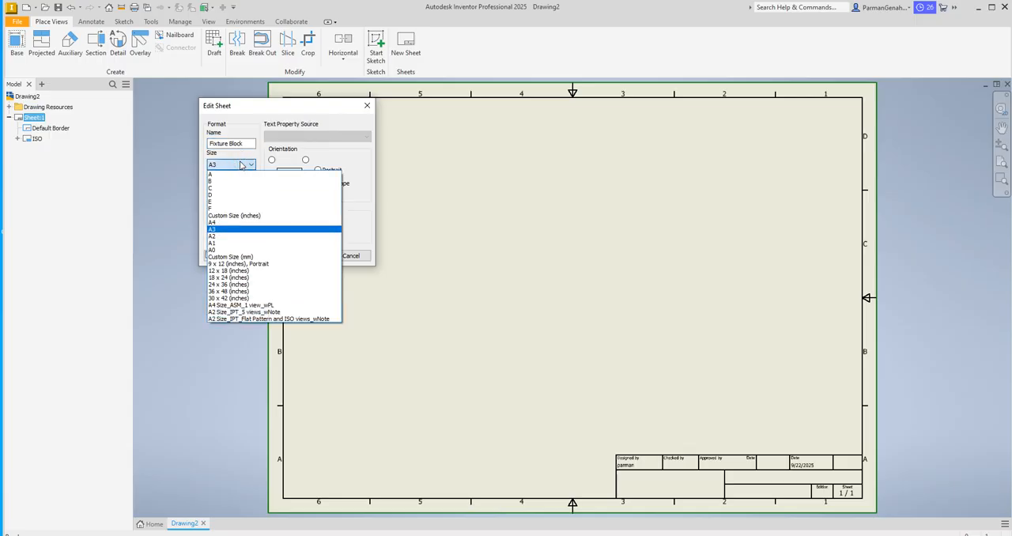
{"action": "left_click", "coordinate": [213, 222]}
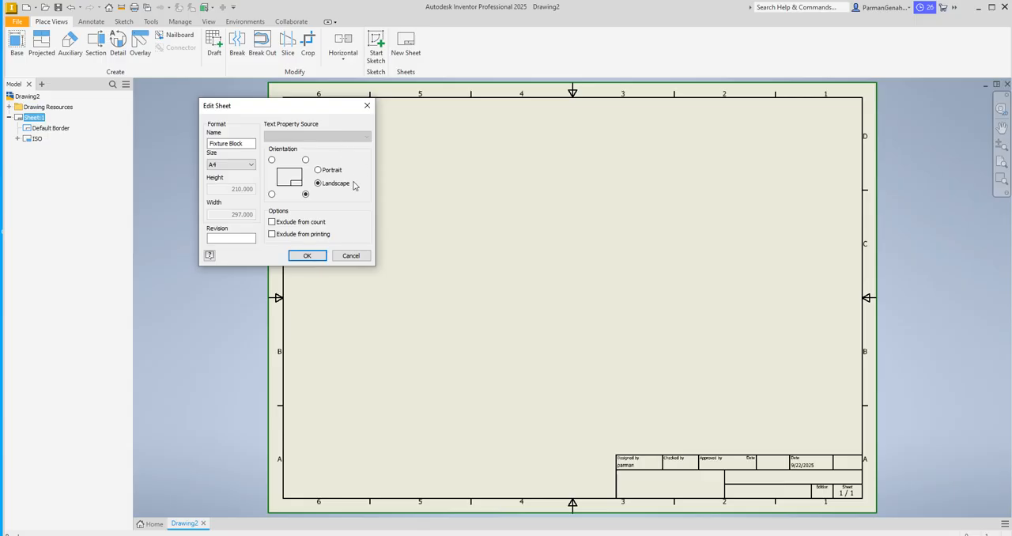
{"action": "left_click", "coordinate": [308, 260]}
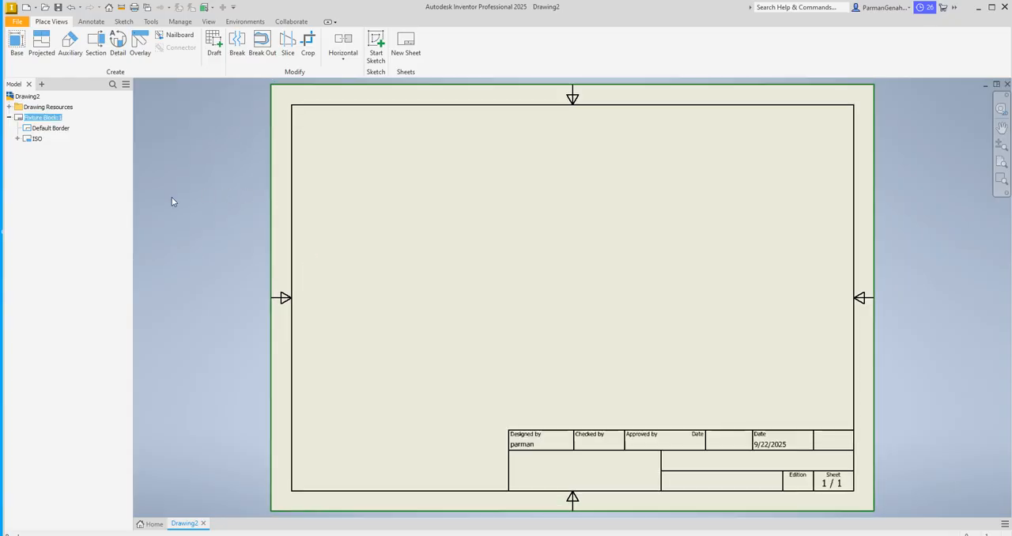
Step: Open the definition of the sheet's ISO title block for editing
{"action": "left_click", "coordinate": [37, 140]}
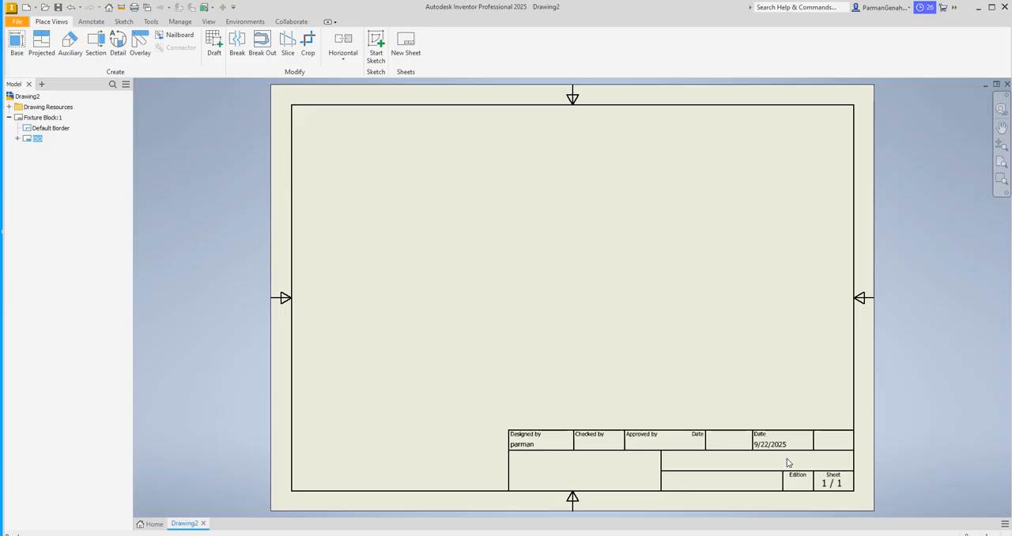
{"action": "right_click", "coordinate": [30, 140]}
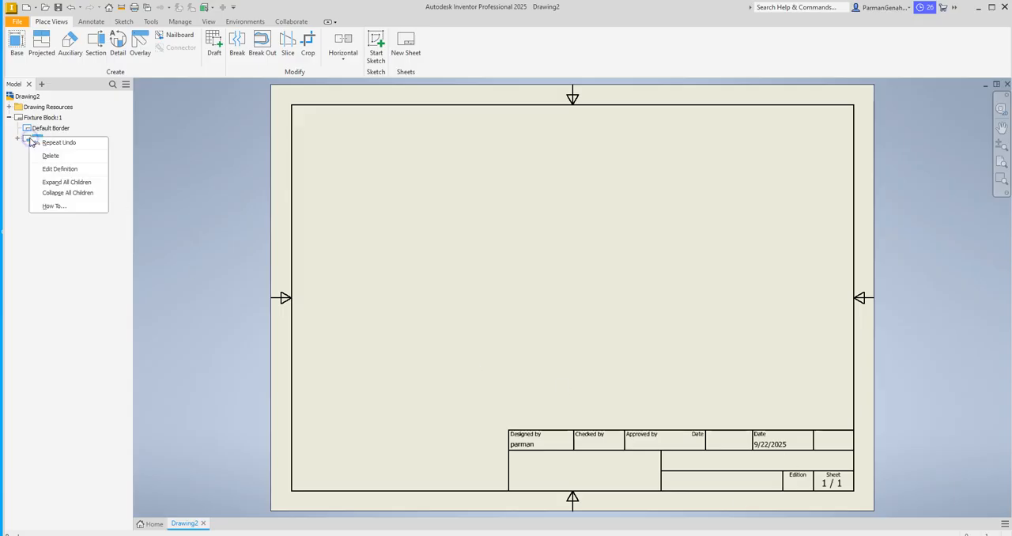
{"action": "left_click", "coordinate": [62, 169]}
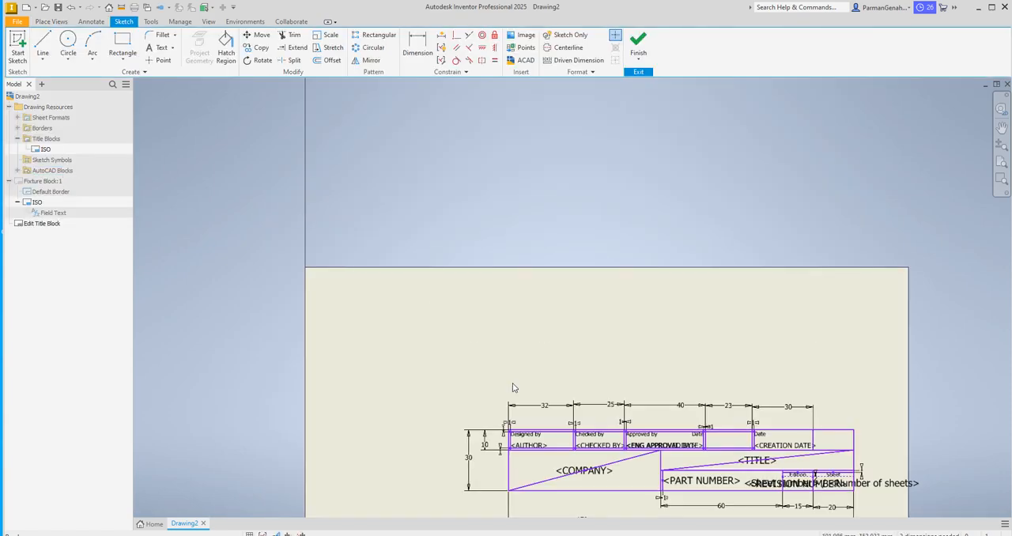
{"action": "left_click", "coordinate": [1001, 128]}
{"action": "left_click_drag", "start_coordinate": [767, 483], "coordinate": [674, 294]}
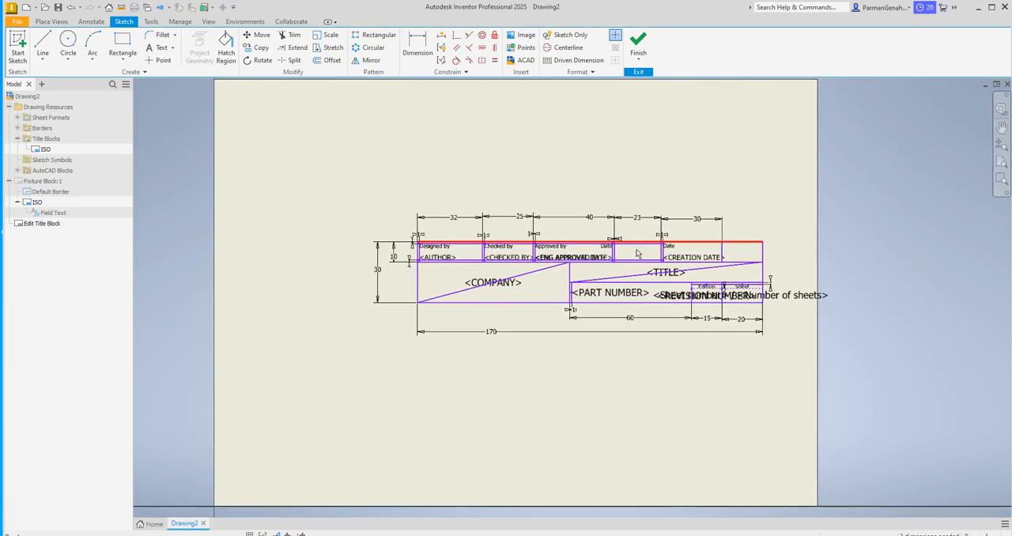
{"action": "left_click", "coordinate": [1001, 144]}
{"action": "left_click_drag", "start_coordinate": [634, 277], "coordinate": [644, 307]}
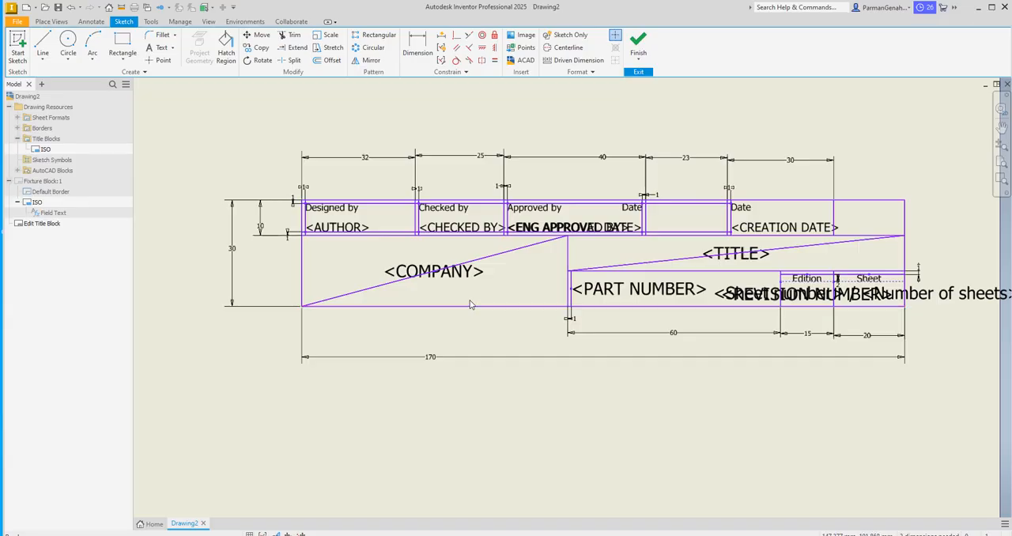
Step: Replace the AUTHOR field under Designed by with the designer's name at 2.50 mm text height
{"action": "left_click", "coordinate": [352, 227]}
{"action": "double_click", "coordinate": [352, 228]}
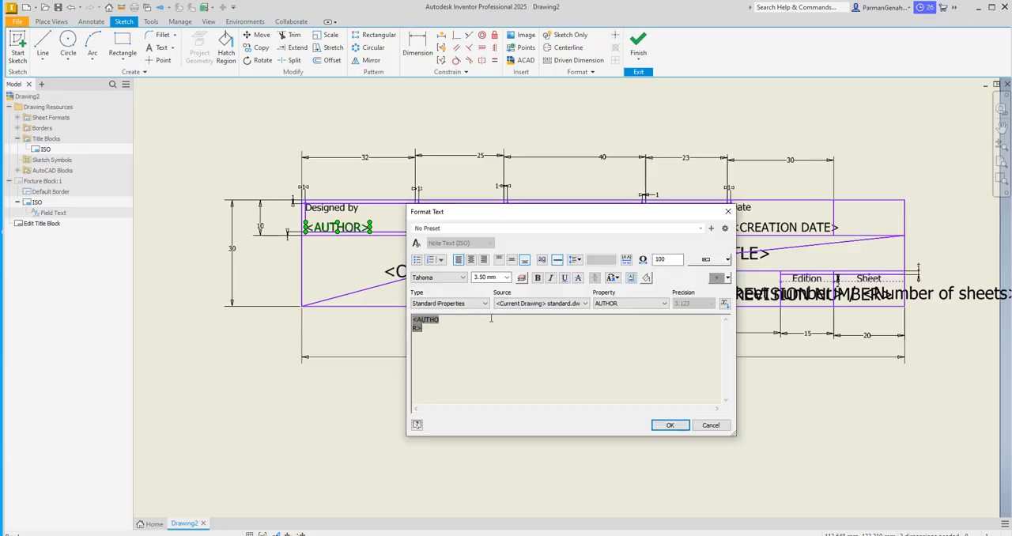
{"action": "key", "text": "Delete"}
{"action": "type", "text": "Parman"}
{"action": "key", "text": "ctrl+a"}
{"action": "left_click", "coordinate": [506, 277]}
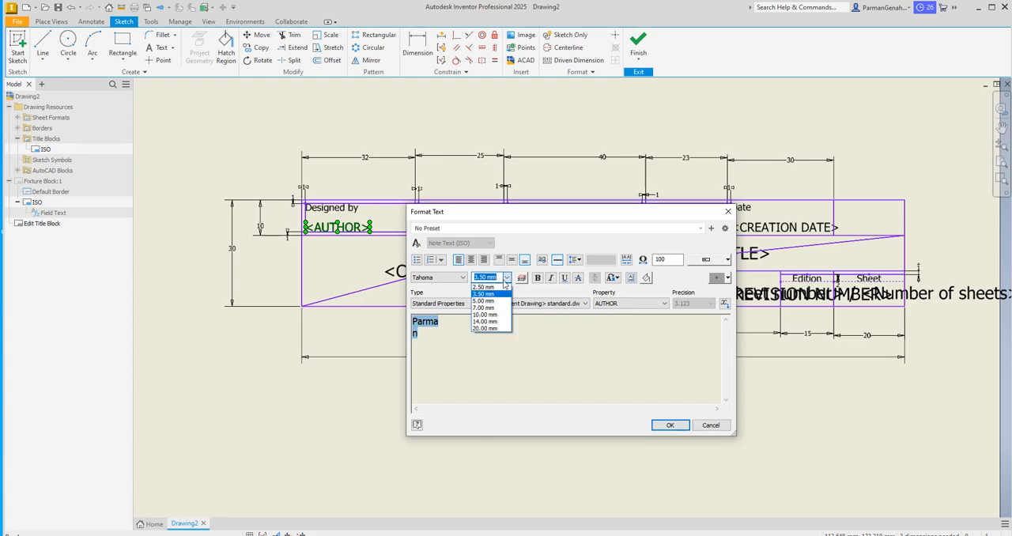
{"action": "left_click", "coordinate": [489, 287]}
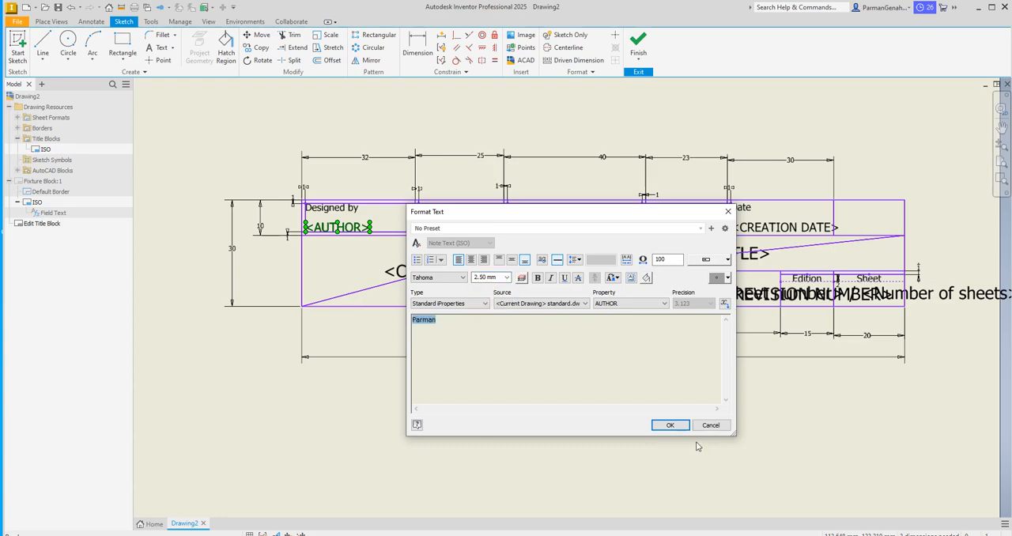
{"action": "left_click", "coordinate": [671, 426]}
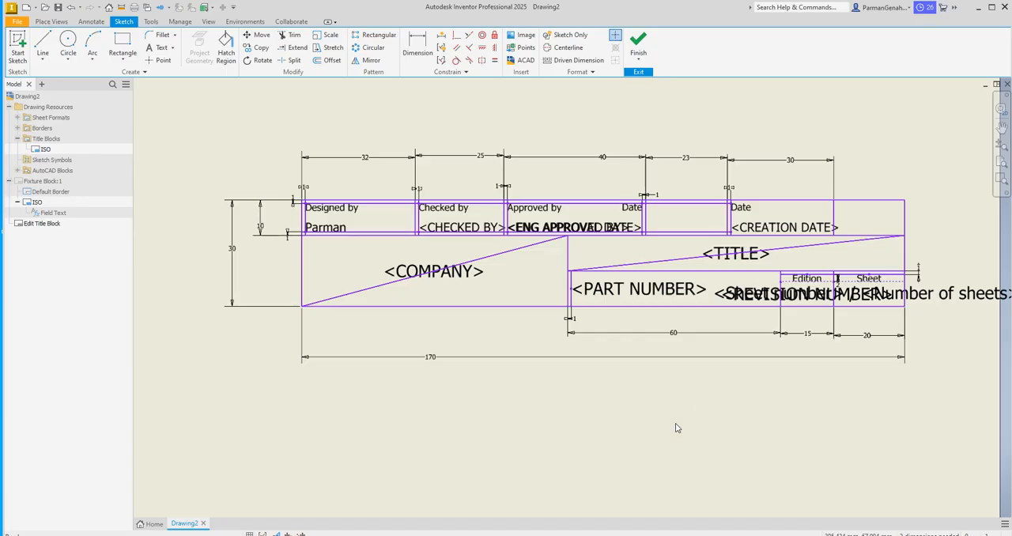
Step: Replace the CHECKED BY field in the title block with the text Dosen
{"action": "left_click", "coordinate": [453, 229]}
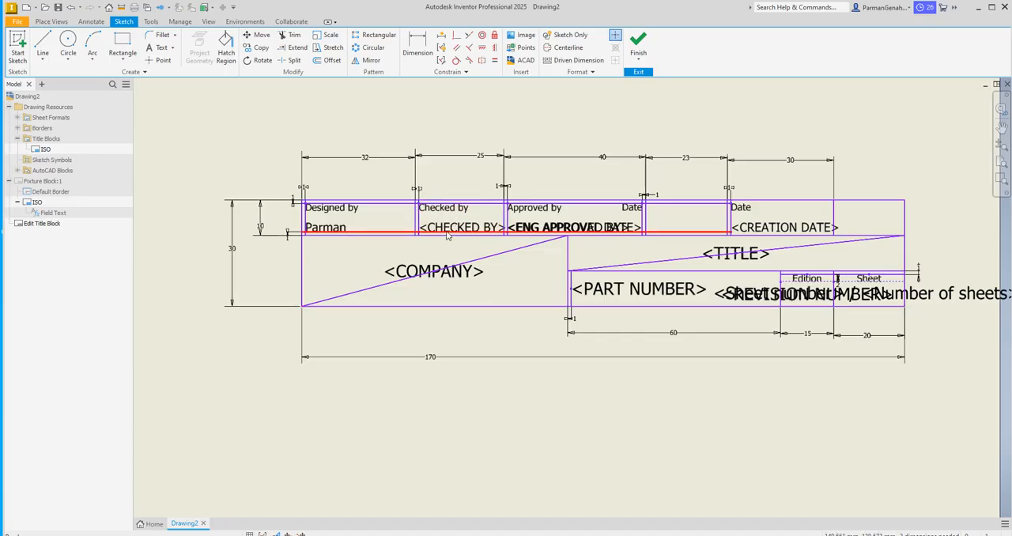
{"action": "double_click", "coordinate": [449, 229]}
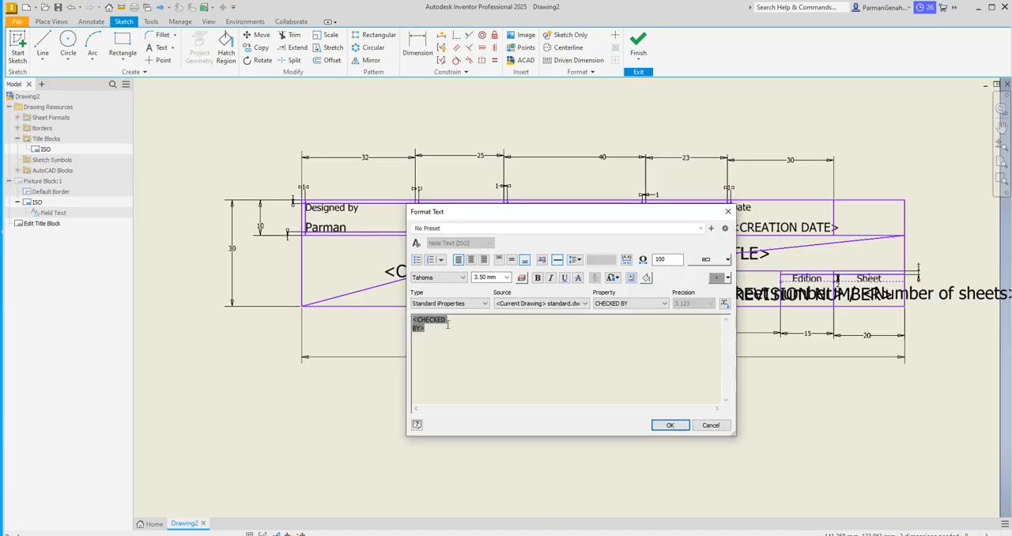
{"action": "key", "text": "BackSpace"}
{"action": "type", "text": "Dosen"}
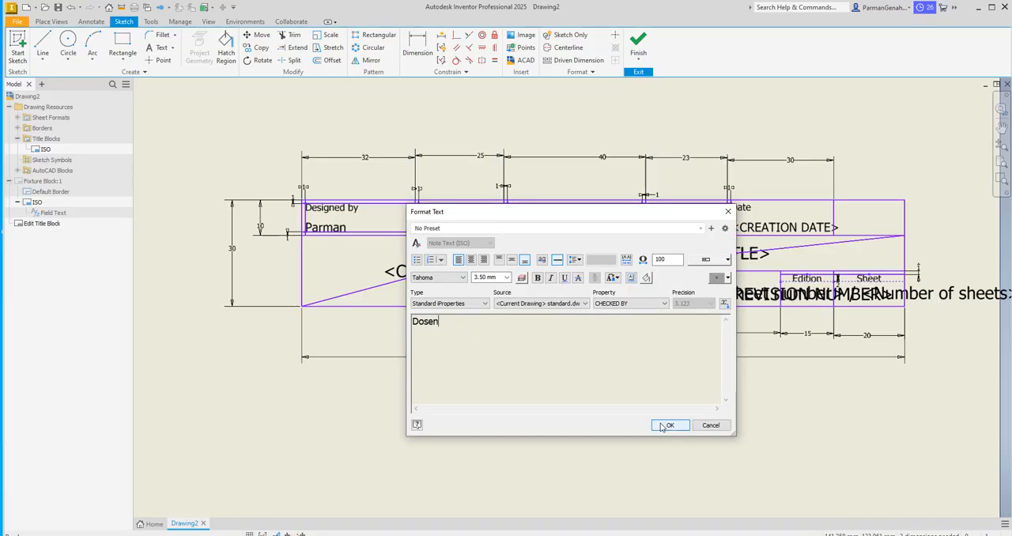
{"action": "left_click", "coordinate": [668, 426]}
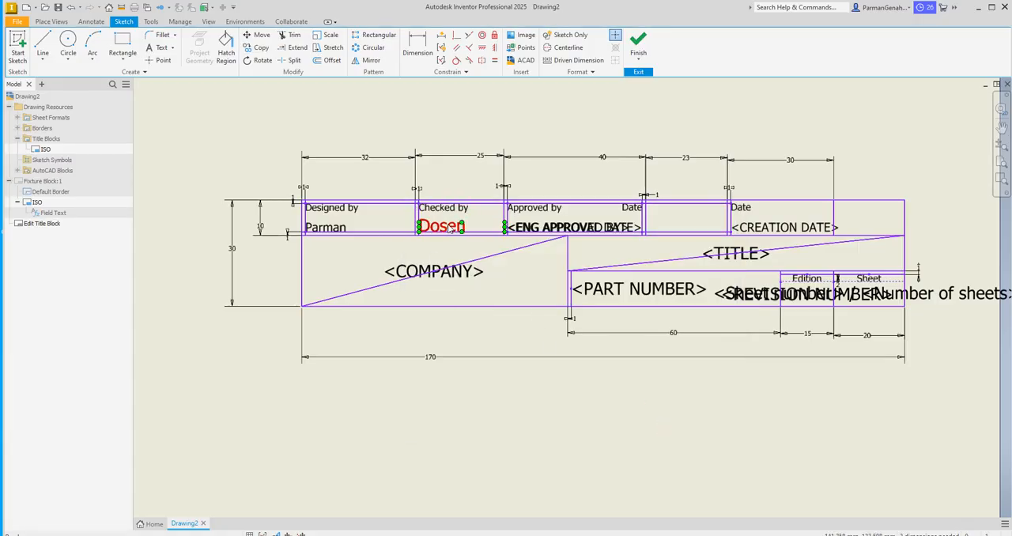
Step: Set the text height of Dosen in the Checked by cell to 2.50 mm
{"action": "double_click", "coordinate": [449, 228]}
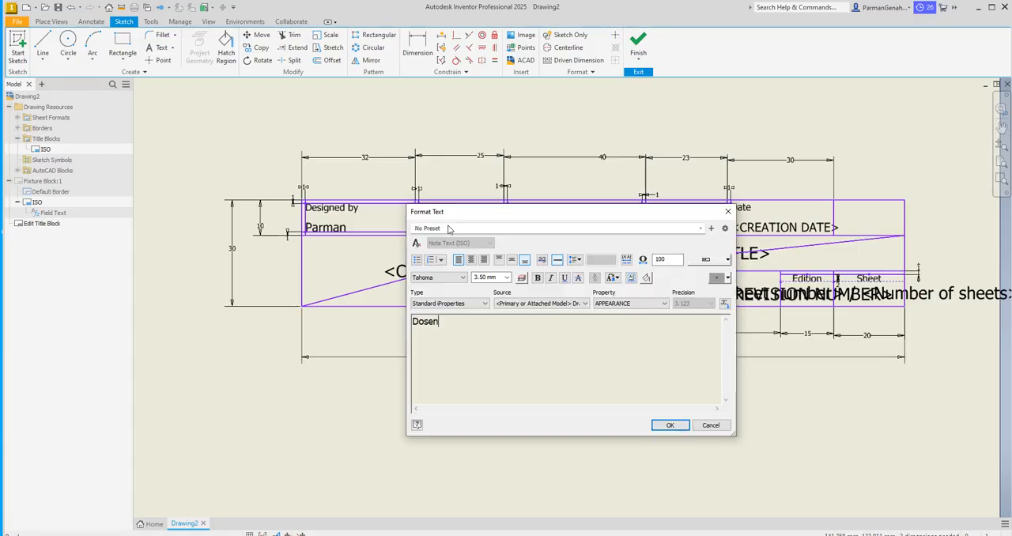
{"action": "double_click", "coordinate": [444, 320]}
{"action": "left_click", "coordinate": [507, 277]}
{"action": "left_click", "coordinate": [486, 293]}
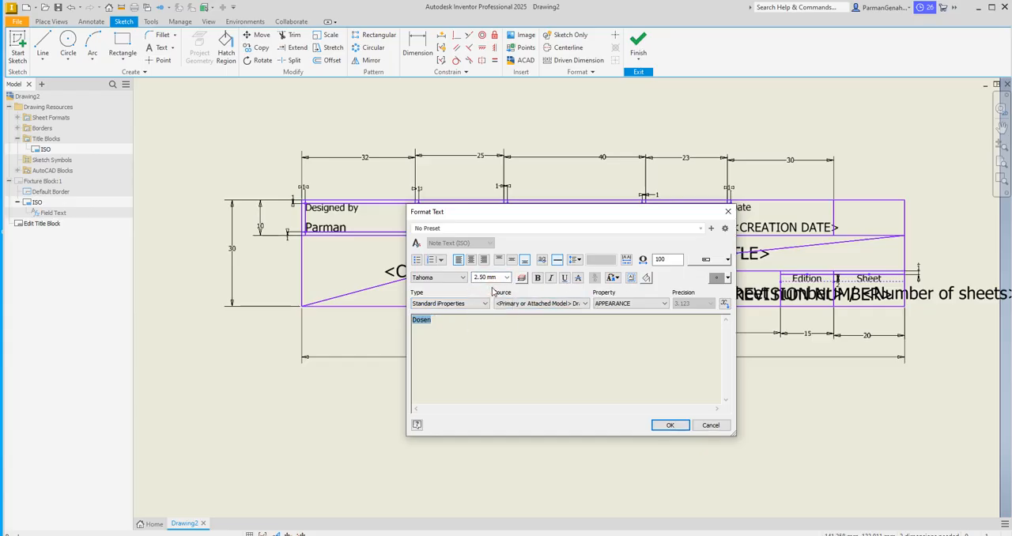
{"action": "left_click", "coordinate": [684, 428]}
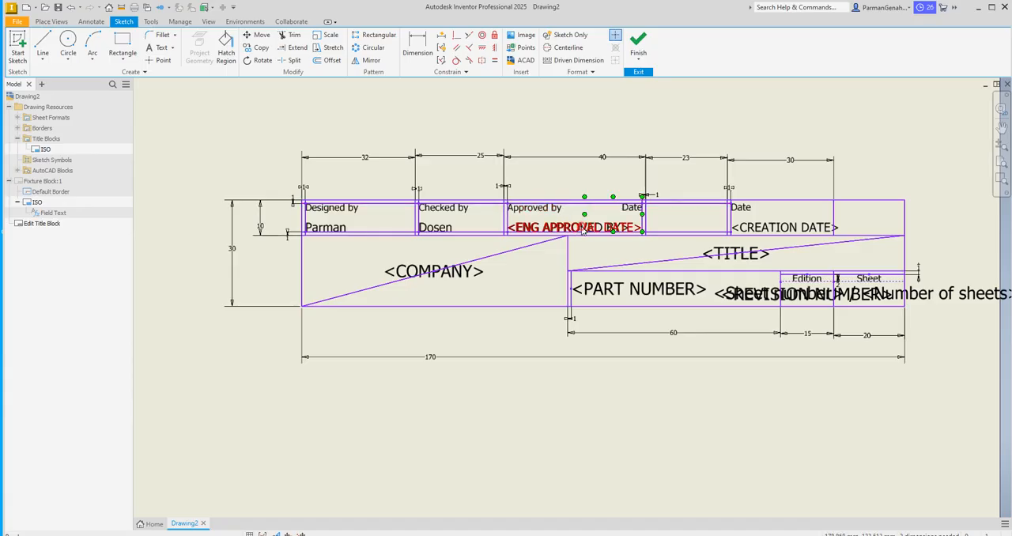
Step: Replace the ENG APPROVAL DATE field in the Approved by cell with Dosen at 2.50 mm text height
{"action": "double_click", "coordinate": [583, 229]}
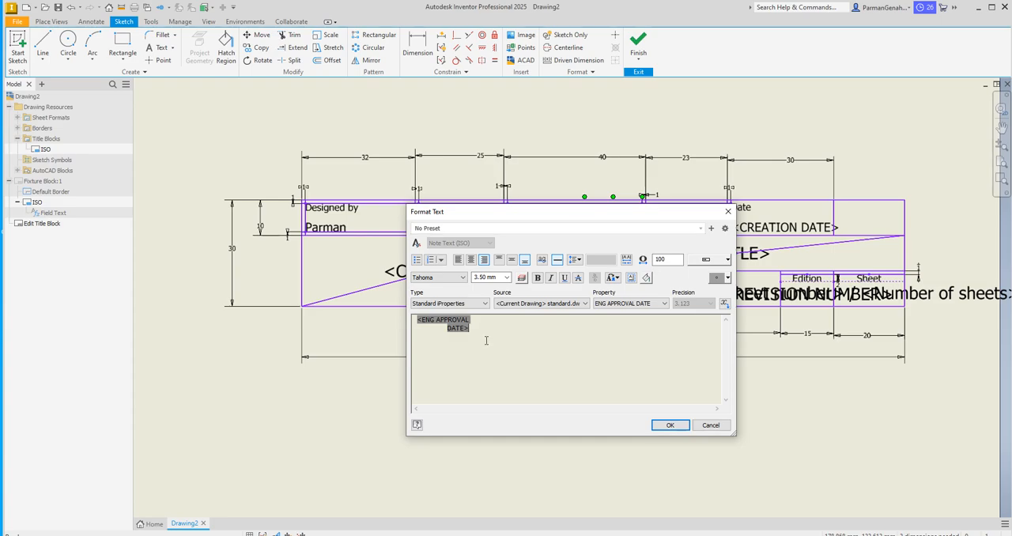
{"action": "left_click", "coordinate": [471, 320]}
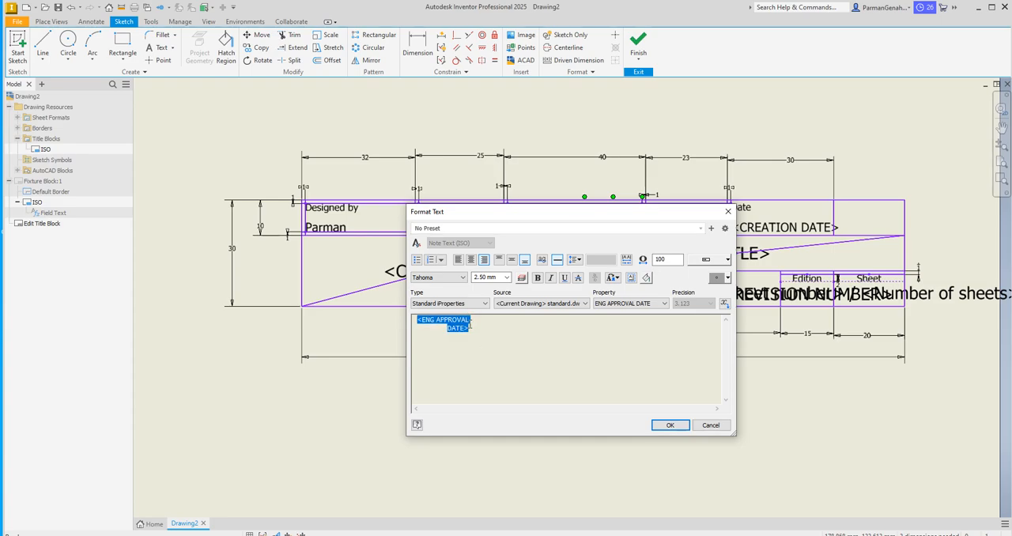
{"action": "left_click_drag", "start_coordinate": [596, 210], "coordinate": [602, 270]}
{"action": "key", "text": "Delete"}
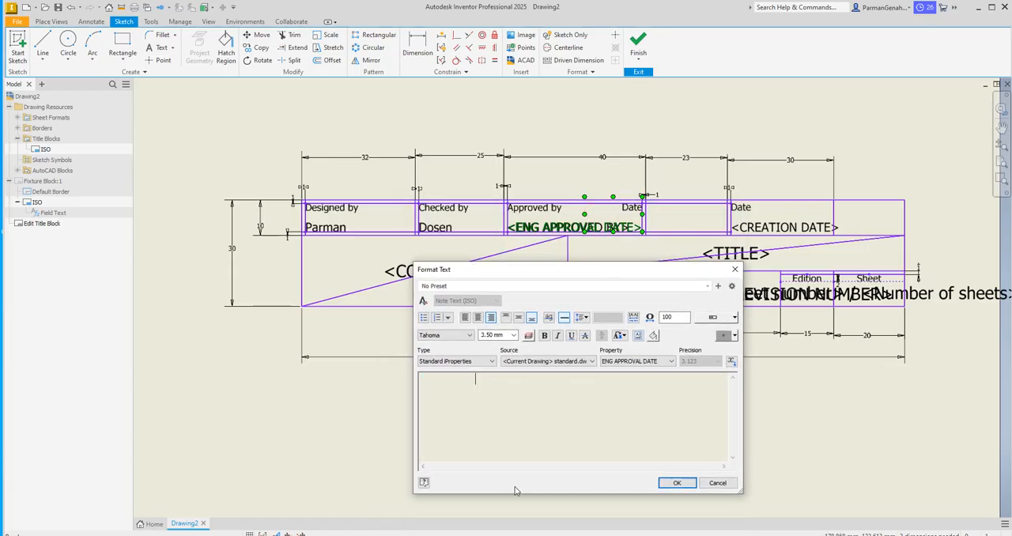
{"action": "left_click", "coordinate": [513, 335]}
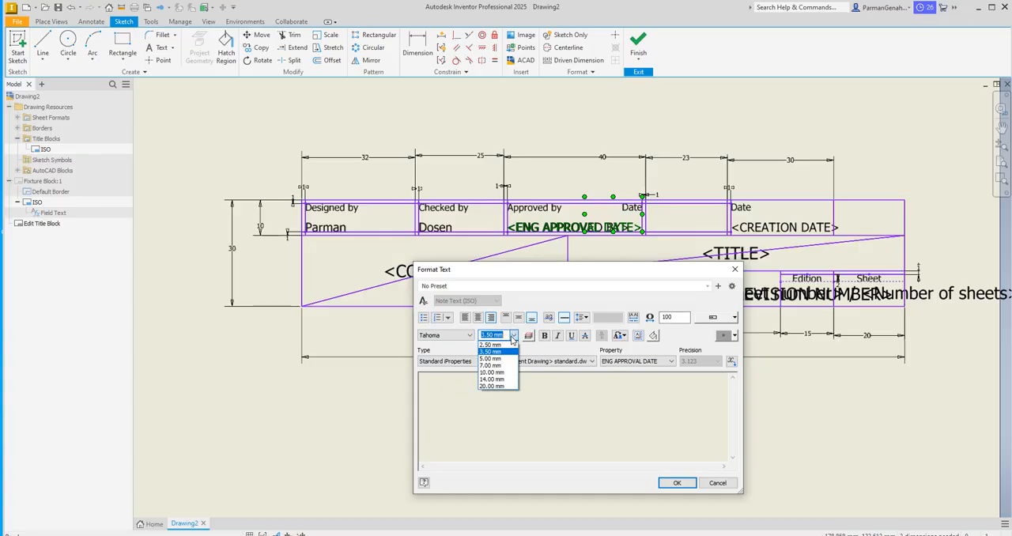
{"action": "left_click", "coordinate": [504, 346]}
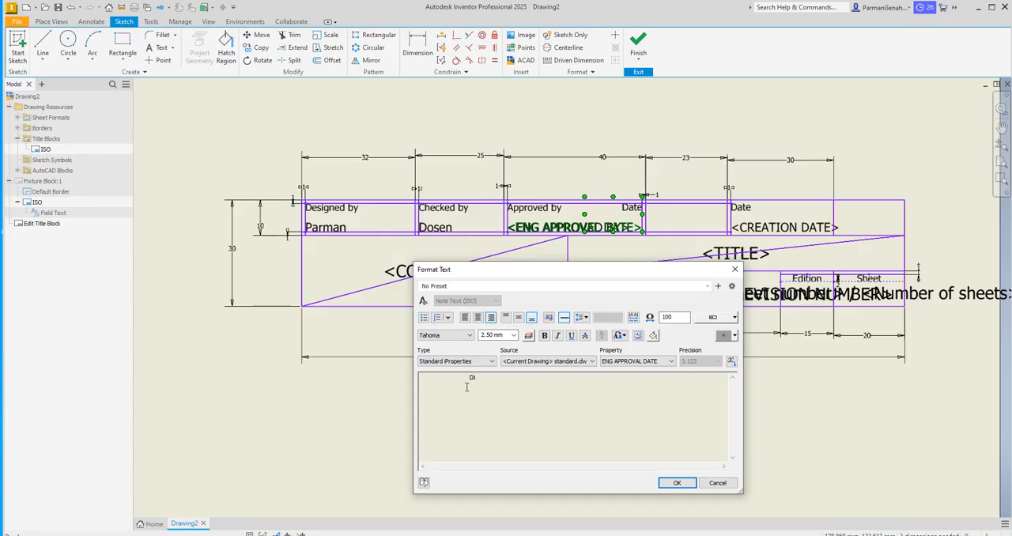
{"action": "left_click", "coordinate": [677, 482]}
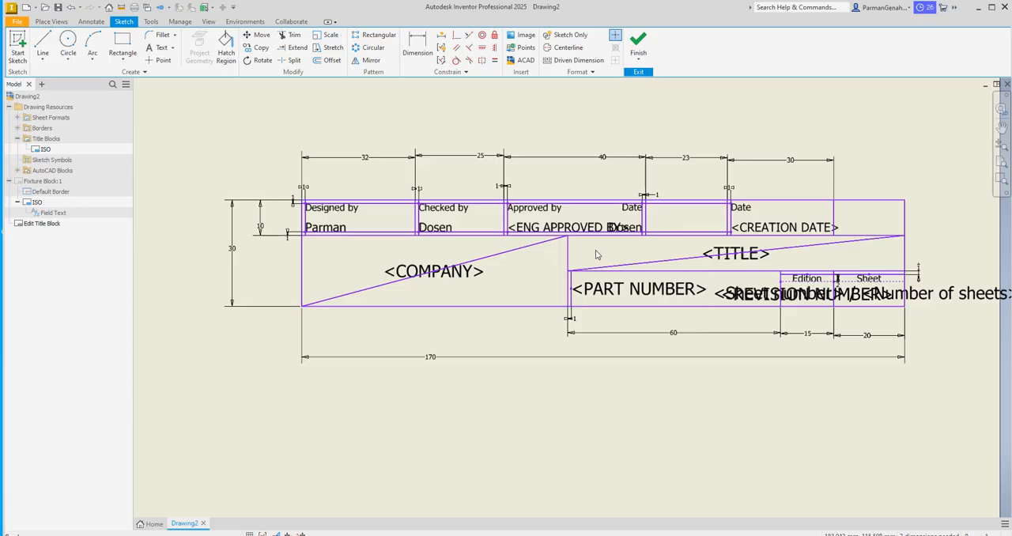
Step: Try removing the ENG APPROVED BY field from the Approved by cell, and undo the deletion
{"action": "left_click", "coordinate": [560, 225]}
{"action": "left_click", "coordinate": [613, 225]}
{"action": "double_click", "coordinate": [613, 227]}
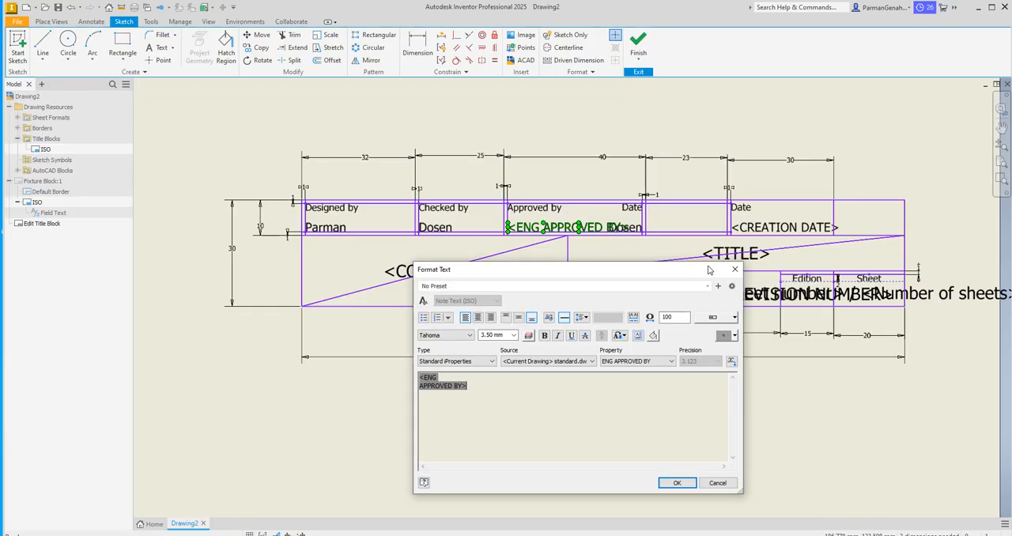
{"action": "left_click", "coordinate": [734, 269]}
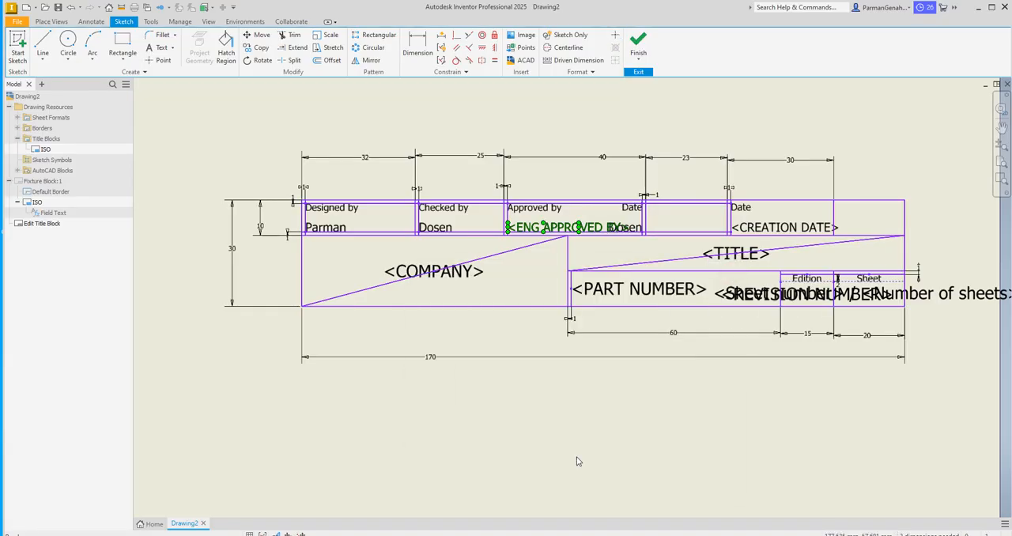
{"action": "key", "text": "Delete"}
{"action": "left_click", "coordinate": [620, 228]}
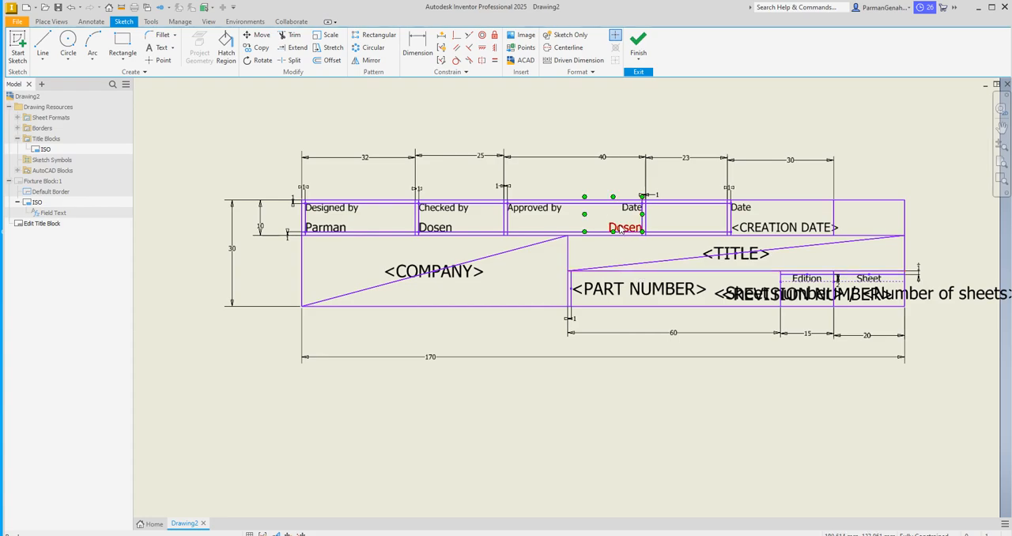
{"action": "key", "text": "ctrl+z"}
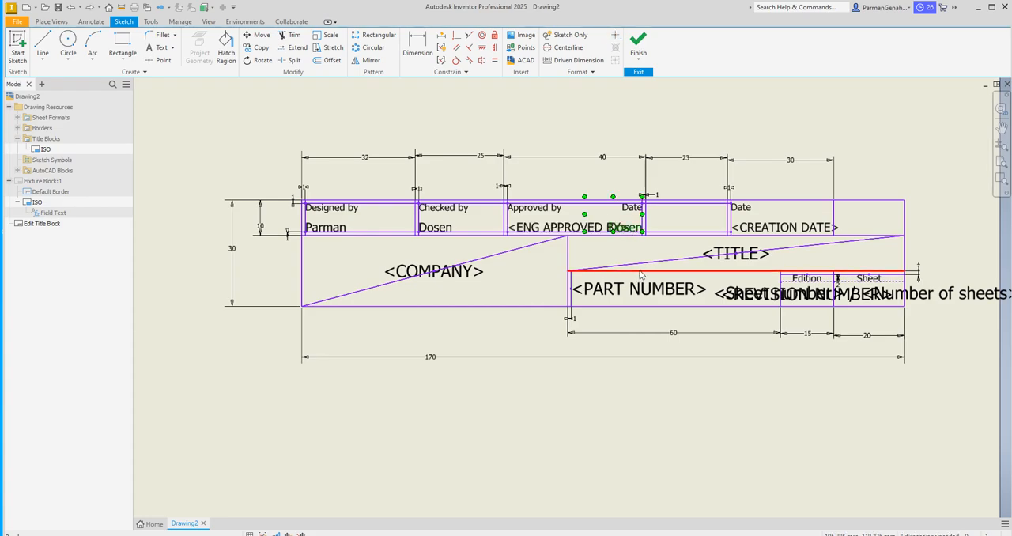
Step: Delete the Dosen text under the Date label in the Approved by cell
{"action": "left_click", "coordinate": [629, 232]}
{"action": "left_click", "coordinate": [628, 227]}
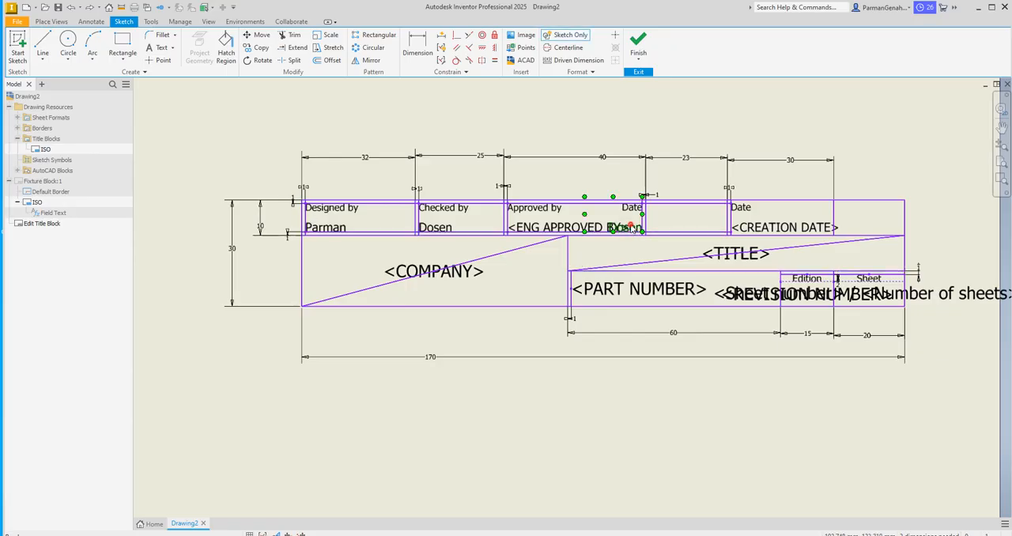
{"action": "key", "text": "Delete"}
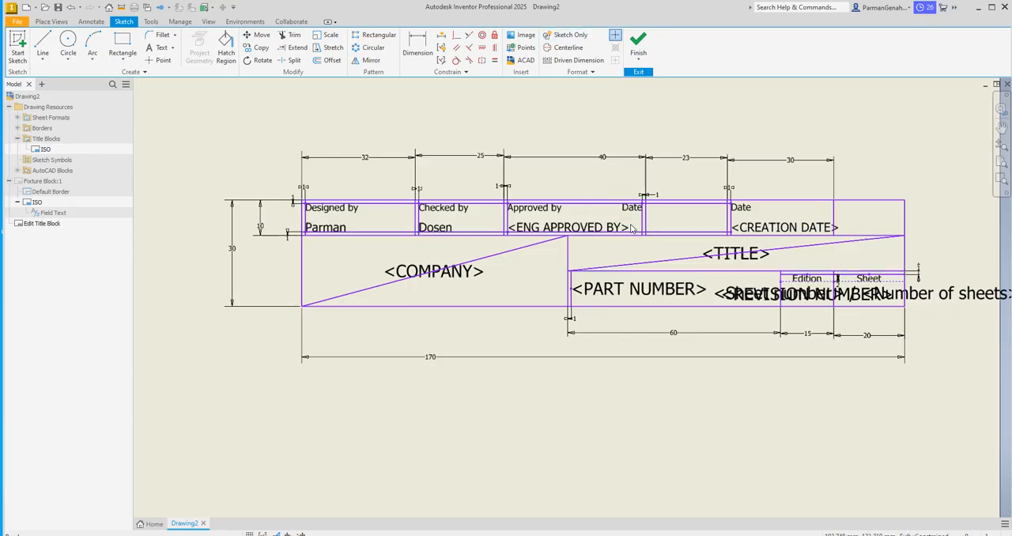
Step: Replace the ENG APPROVED BY field in the Approved by cell with the text Dosen at 2.50 mm text height
{"action": "left_click", "coordinate": [574, 228]}
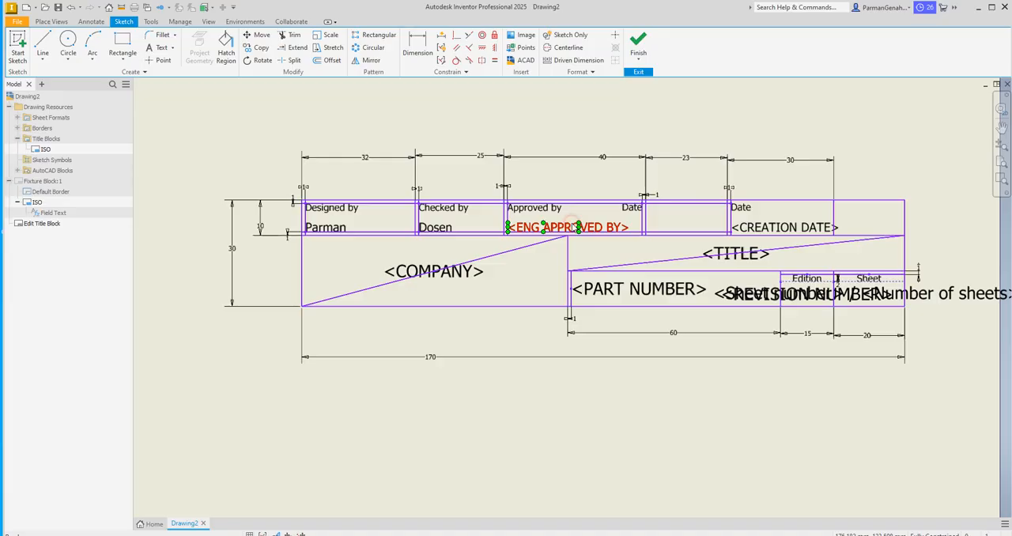
{"action": "double_click", "coordinate": [575, 228]}
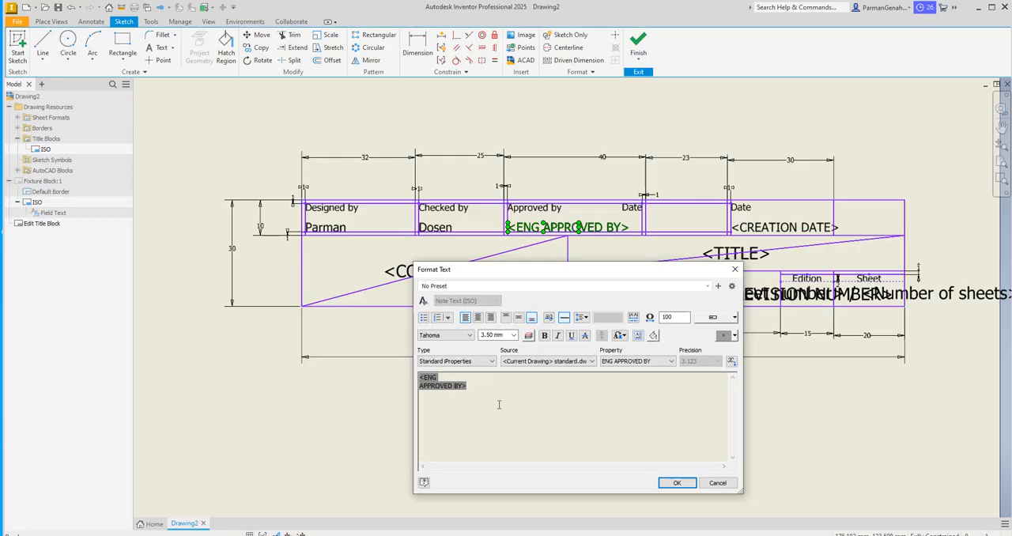
{"action": "key", "text": "Delete"}
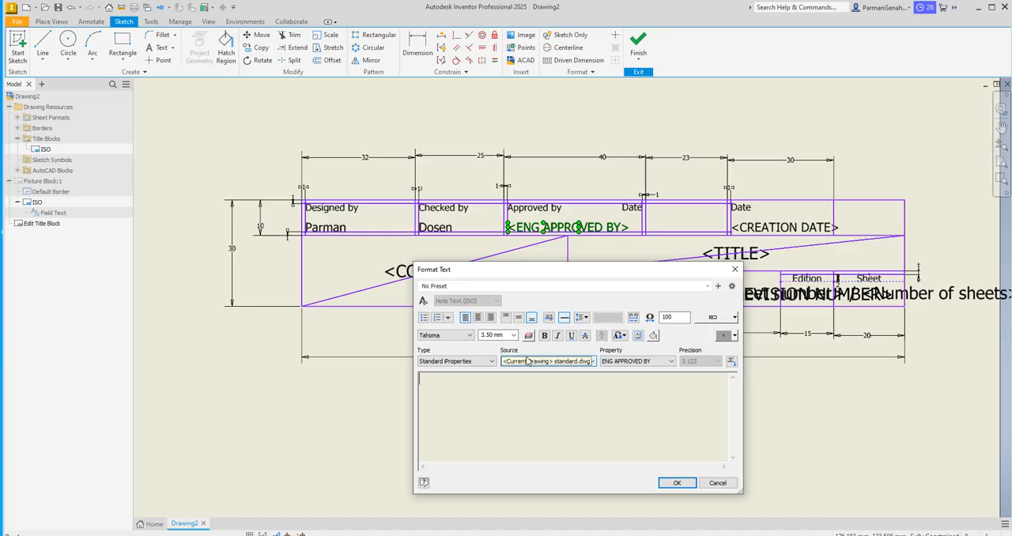
{"action": "left_click", "coordinate": [513, 335]}
{"action": "left_click", "coordinate": [501, 345]}
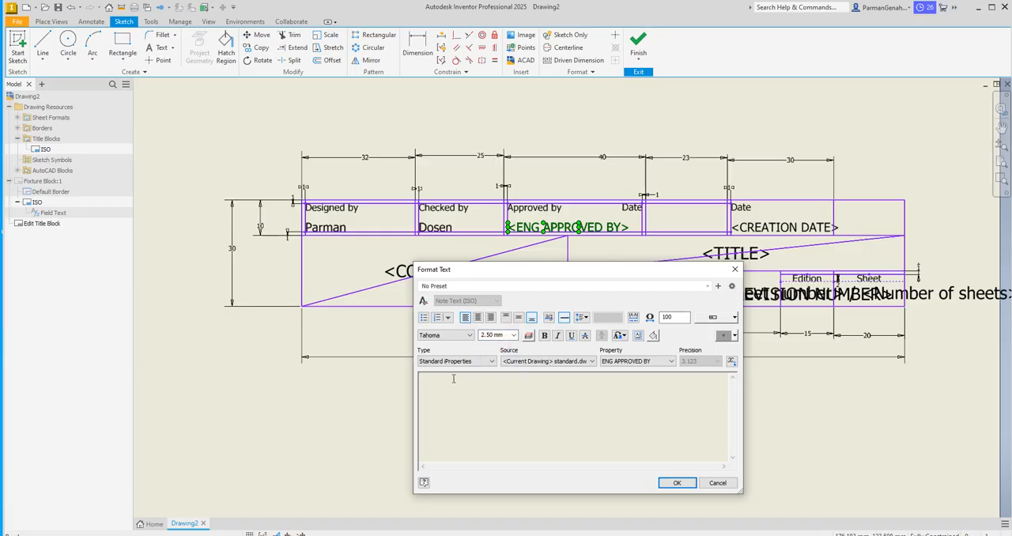
{"action": "type", "text": "Dossen"}
{"action": "left_click", "coordinate": [676, 483]}
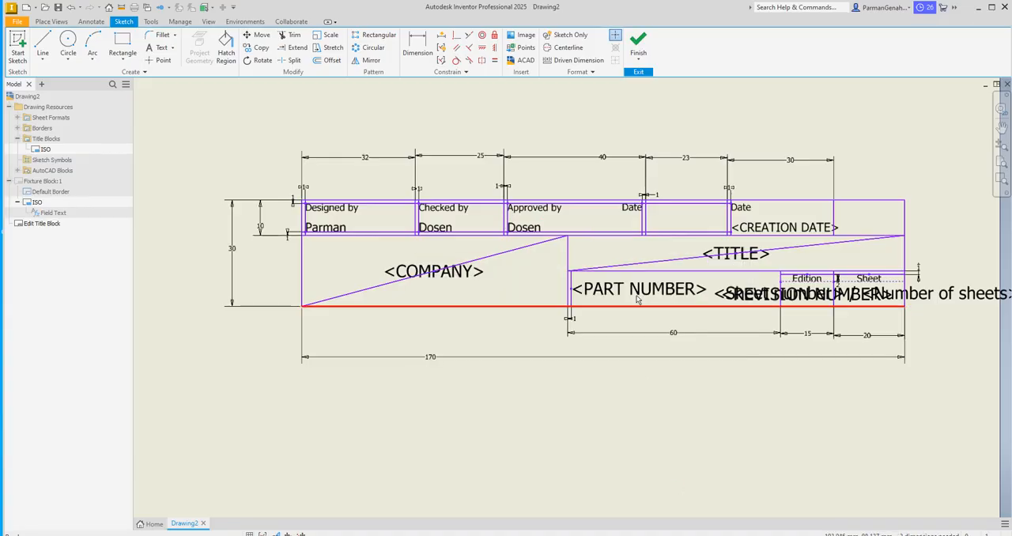
{"action": "left_click", "coordinate": [633, 210]}
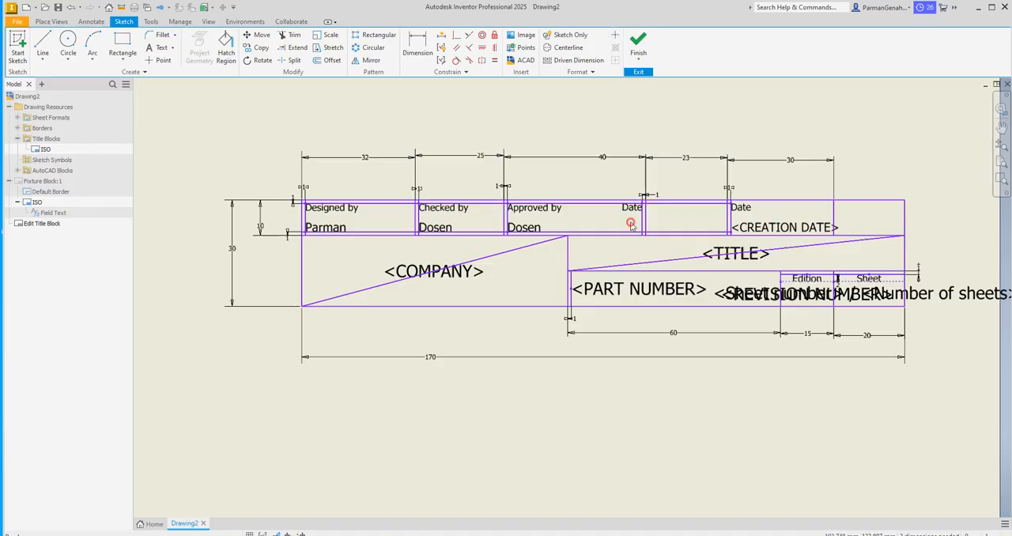
{"action": "left_click", "coordinate": [632, 228]}
{"action": "right_click", "coordinate": [629, 226]}
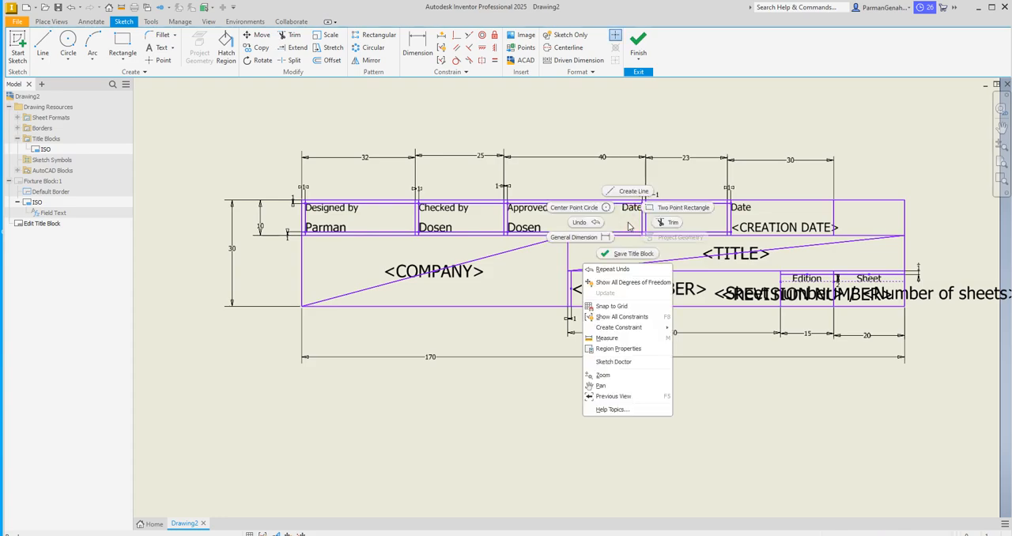
{"action": "left_click", "coordinate": [703, 222]}
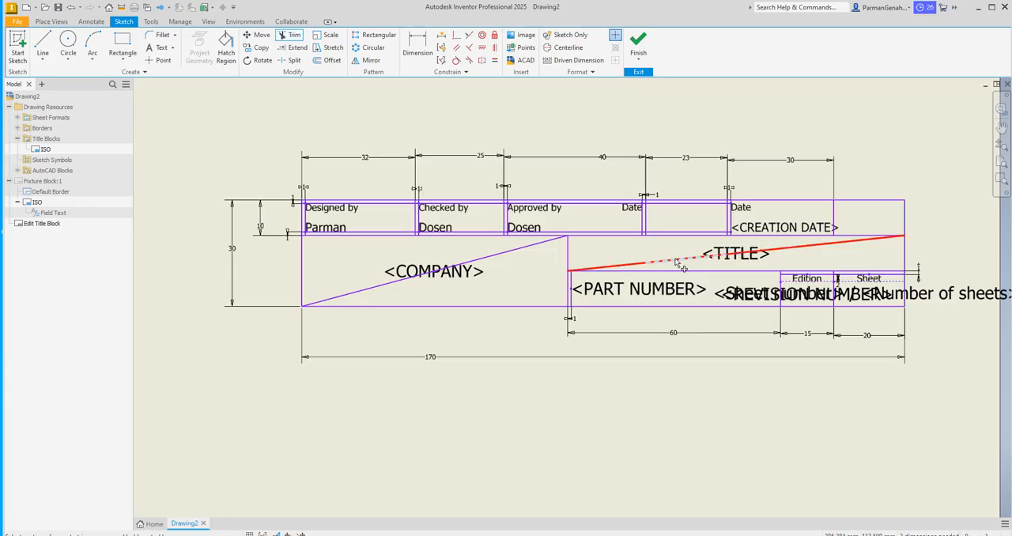
{"action": "key", "text": "Escape"}
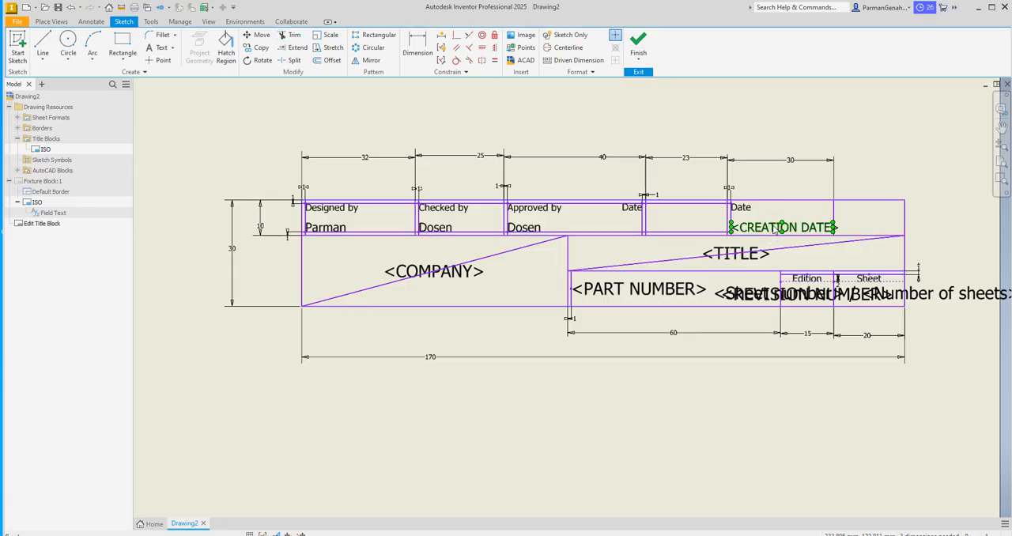
Step: Replace the CREATION DATE field in the title block with the text 22 Sept 2025
{"action": "double_click", "coordinate": [776, 229]}
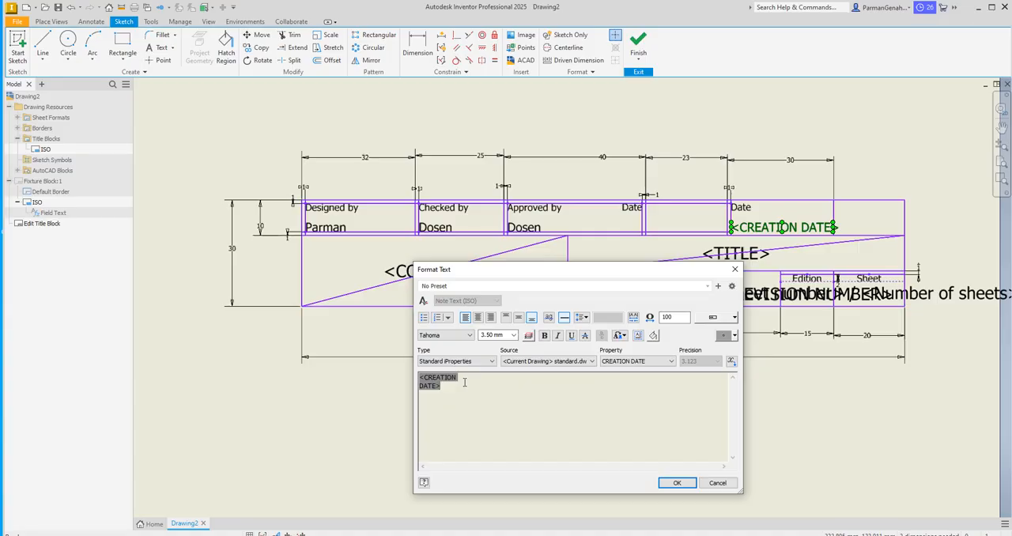
{"action": "key", "text": "Delete"}
{"action": "type", "text": "22"}
{"action": "type", "text": " Septem"}
{"action": "key", "text": "BackSpace"}
{"action": "key", "text": "BackSpace"}
{"action": "key", "text": "Return"}
{"action": "type", "text": "2025"}
Step: Set the text height of the whole 22 Sept 2025 entry to 2.50 mm and apply it
{"action": "left_click_drag", "start_coordinate": [446, 391], "coordinate": [413, 368]}
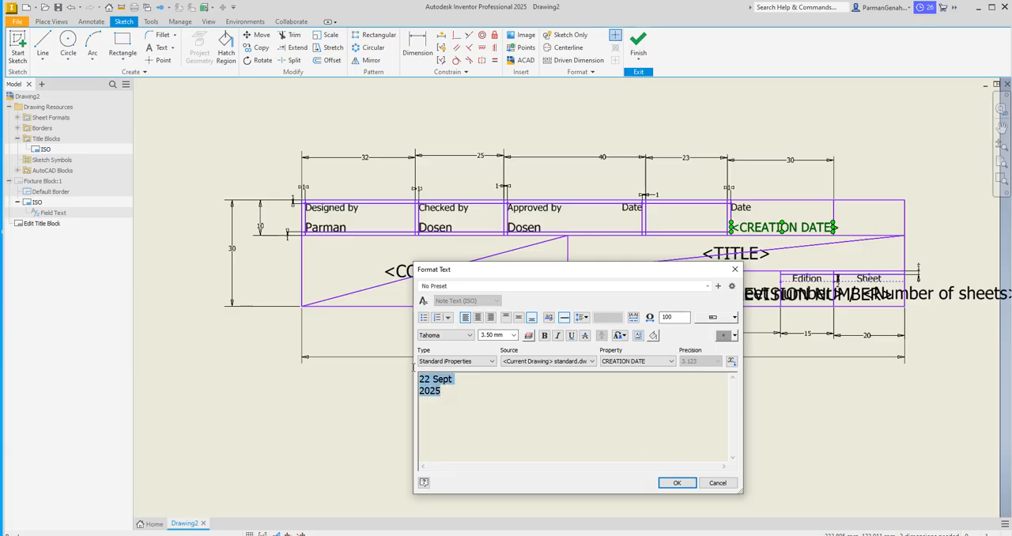
{"action": "left_click", "coordinate": [514, 335]}
{"action": "scroll", "coordinate": [505, 348], "scroll_direction": "up", "scroll_amount": 1}
{"action": "left_click", "coordinate": [498, 345]}
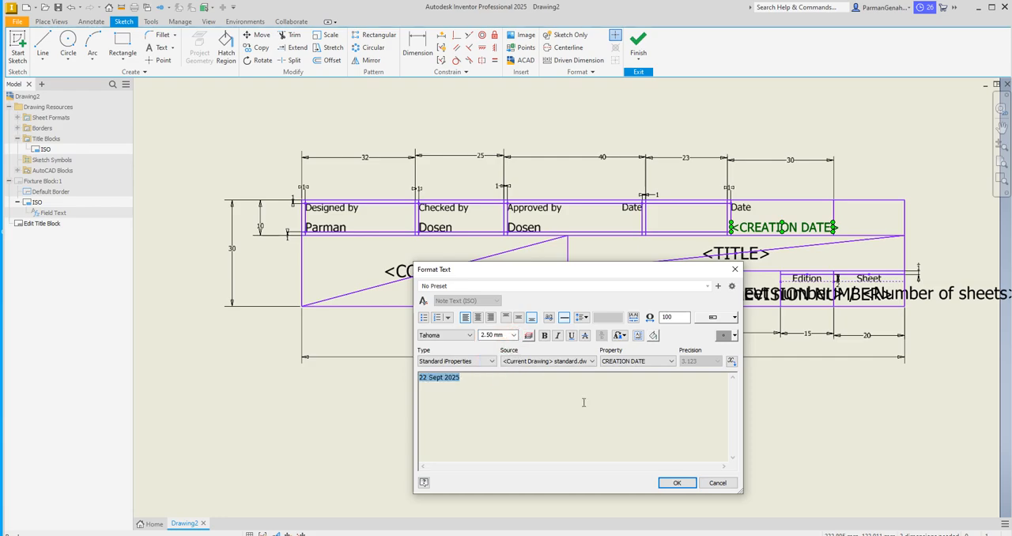
{"action": "left_click", "coordinate": [676, 482]}
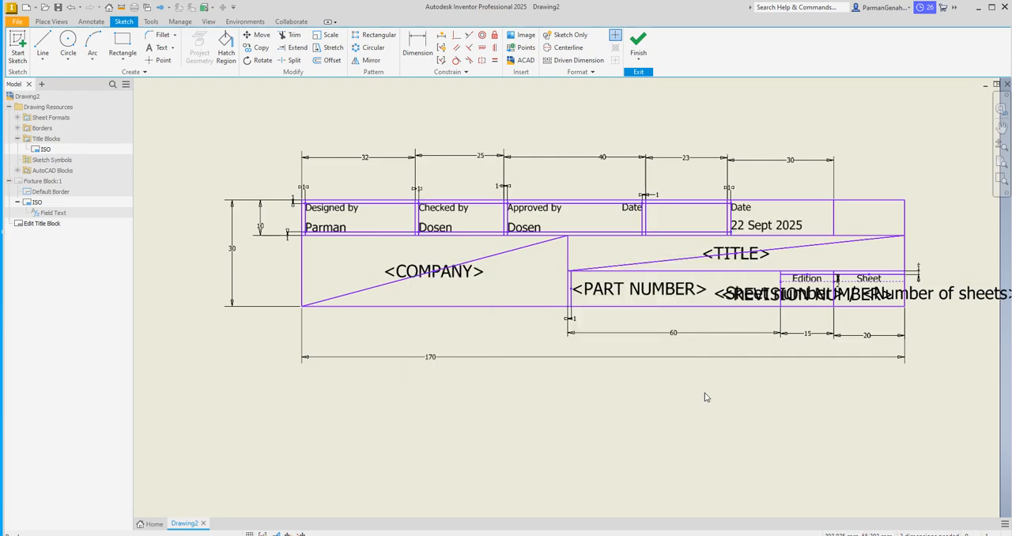
Step: Replace the TITLE field in the title block with the text Fixture Block
{"action": "left_click", "coordinate": [745, 253]}
{"action": "double_click", "coordinate": [745, 253]}
{"action": "key", "text": "BackSpace"}
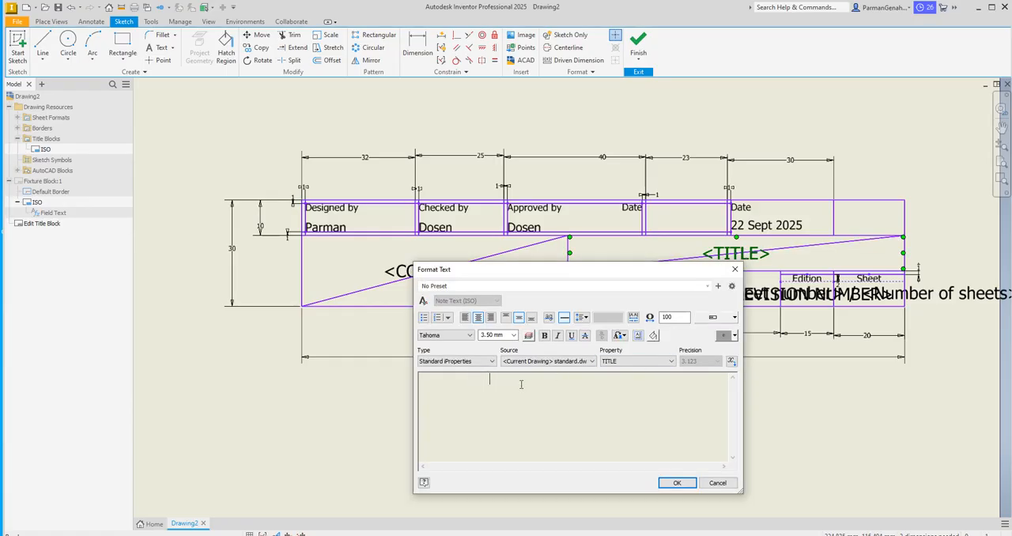
{"action": "type", "text": "Fixture Block"}
{"action": "left_click", "coordinate": [675, 482]}
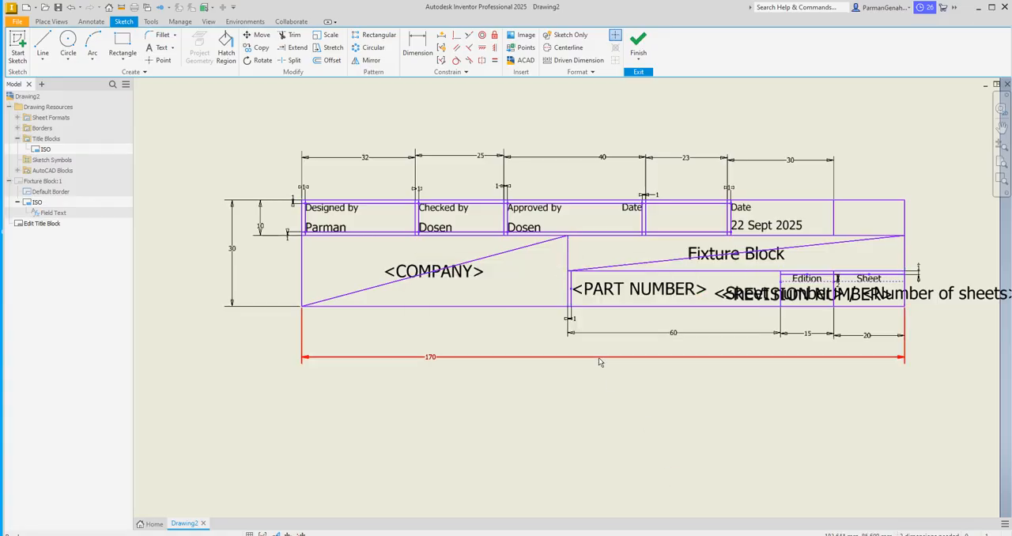
Step: Replace the COMPANY field in the title block with the text Politeknik Perkapalan Negeri Surabaya
{"action": "double_click", "coordinate": [467, 272]}
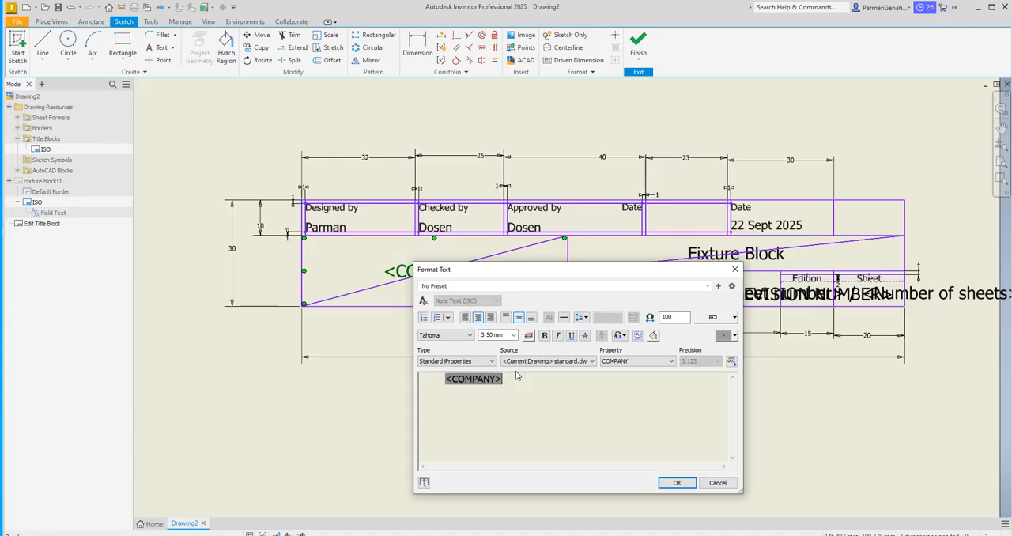
{"action": "left_click", "coordinate": [514, 334]}
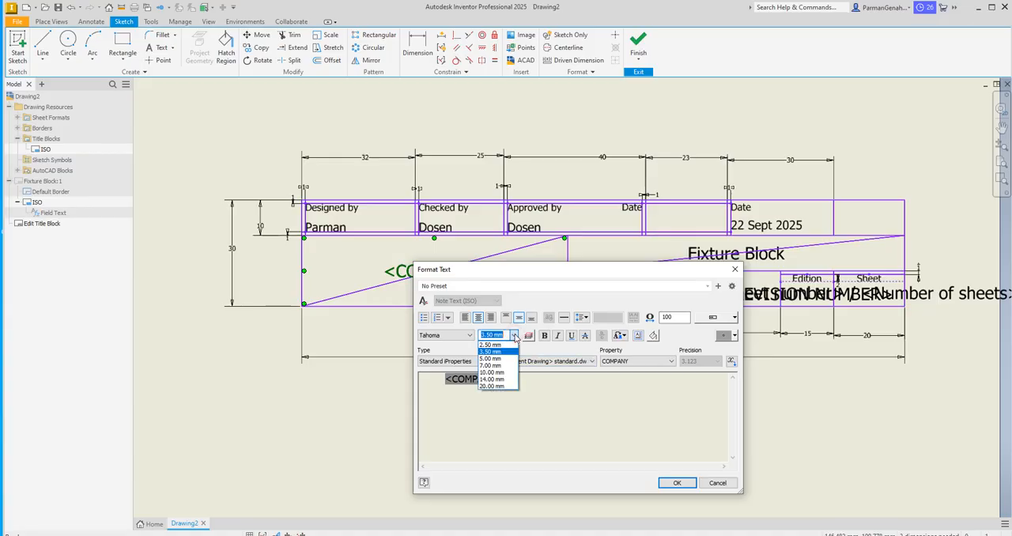
{"action": "left_click", "coordinate": [494, 347]}
{"action": "key", "text": "Delete"}
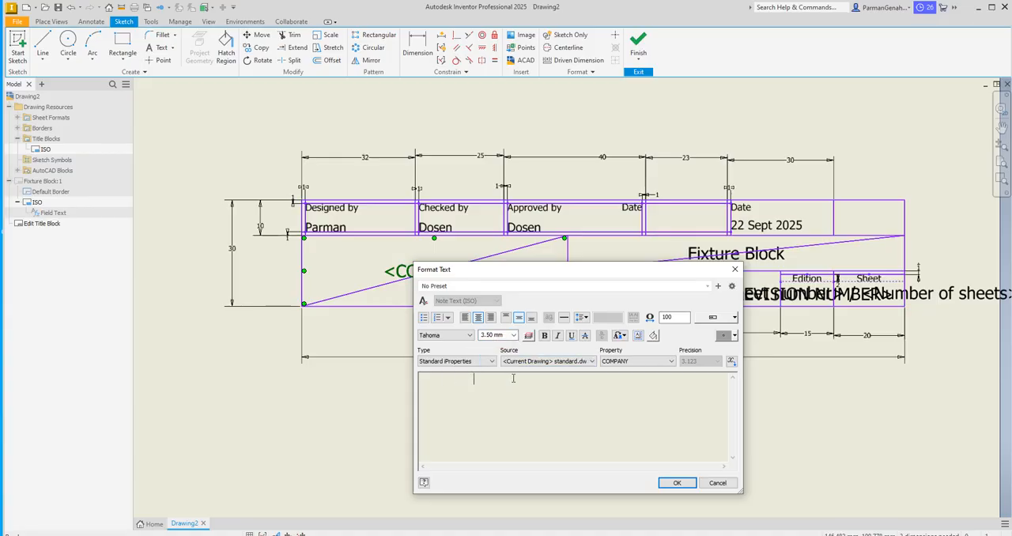
{"action": "type", "text": "Politeknik Perkaplan"}
{"action": "key", "text": "BackSpace"}
{"action": "key", "text": "BackSpace"}
{"action": "key", "text": "BackSpace"}
{"action": "type", "text": "alan Ne"}
{"action": "type", "text": "geri Su"}
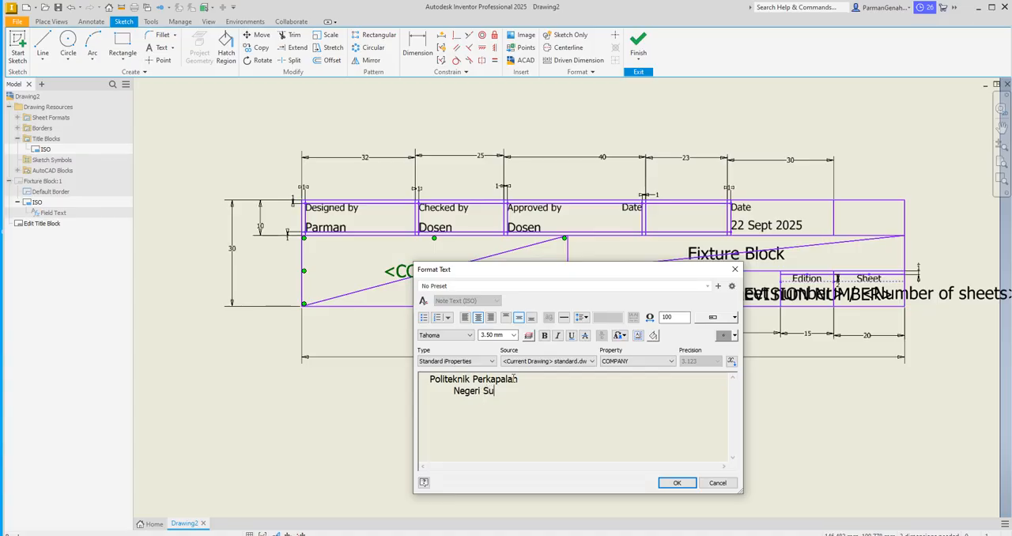
{"action": "type", "text": "rabaya"}
Step: Format the entire company text Politeknik Perkapalan Negeri Surabaya as bold at 2.50 mm text height
{"action": "left_click_drag", "start_coordinate": [519, 391], "coordinate": [437, 379]}
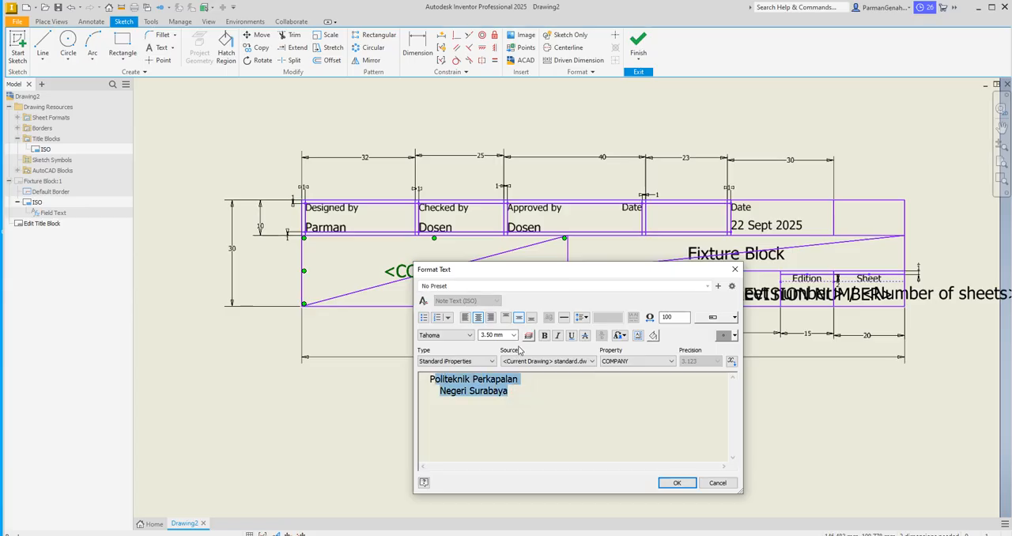
{"action": "left_click", "coordinate": [496, 335]}
{"action": "left_click", "coordinate": [496, 346]}
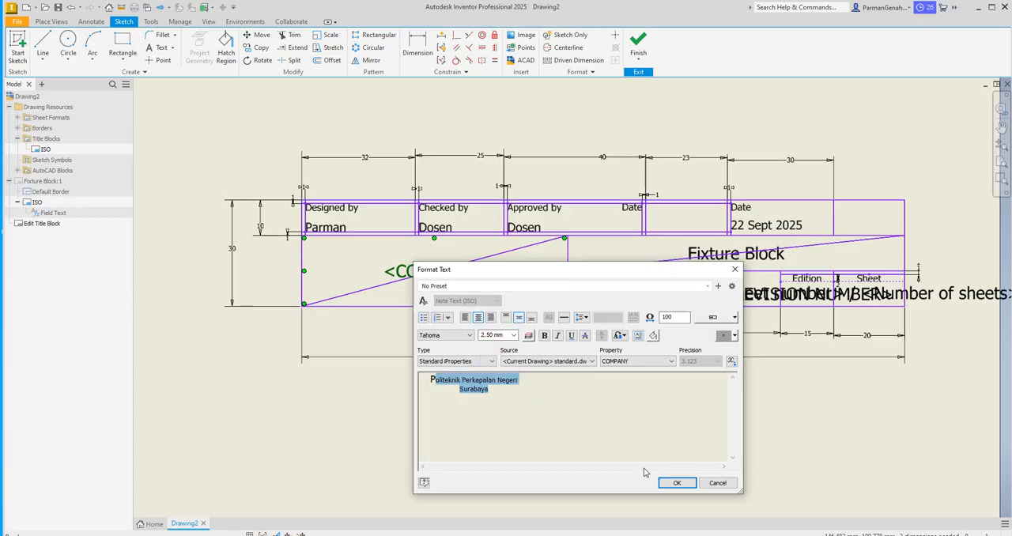
{"action": "left_click", "coordinate": [433, 380]}
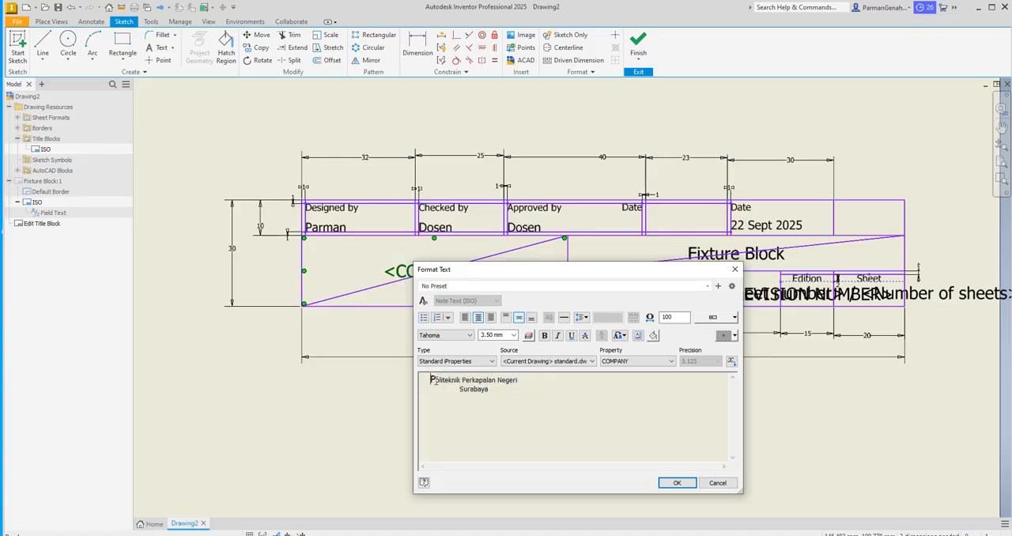
{"action": "left_click", "coordinate": [514, 335]}
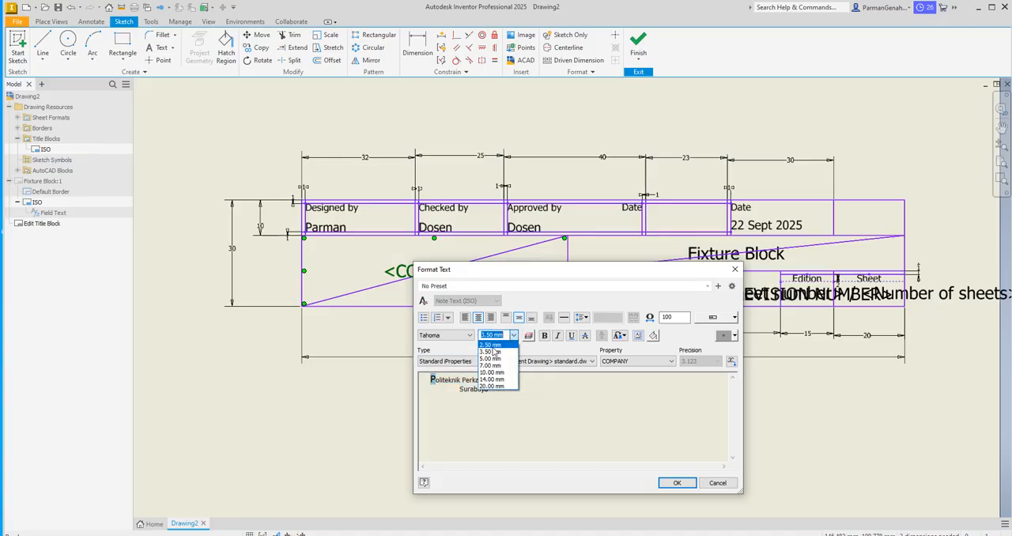
{"action": "left_click", "coordinate": [490, 346]}
{"action": "left_click_drag", "start_coordinate": [493, 390], "coordinate": [428, 373]}
{"action": "left_click", "coordinate": [545, 335]}
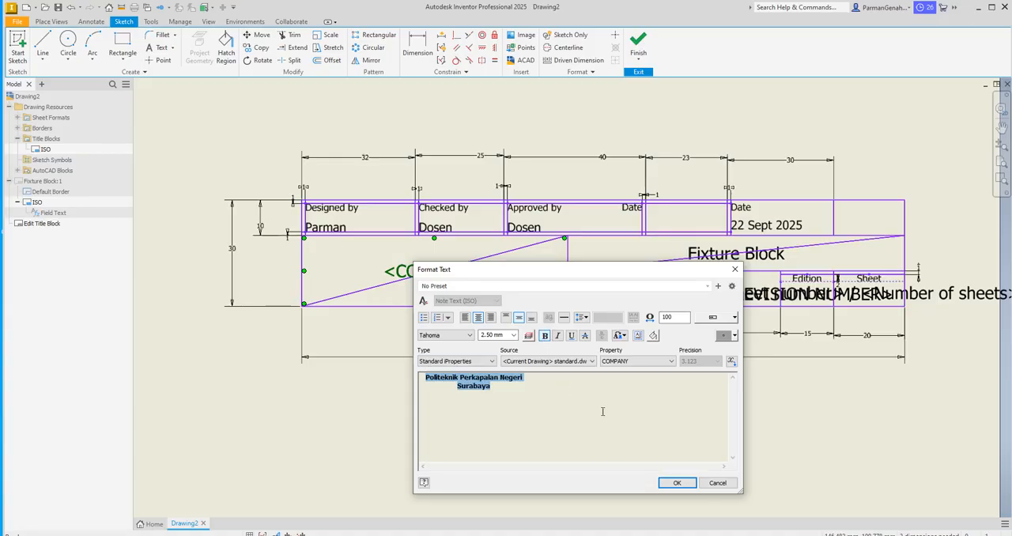
{"action": "left_click", "coordinate": [678, 484]}
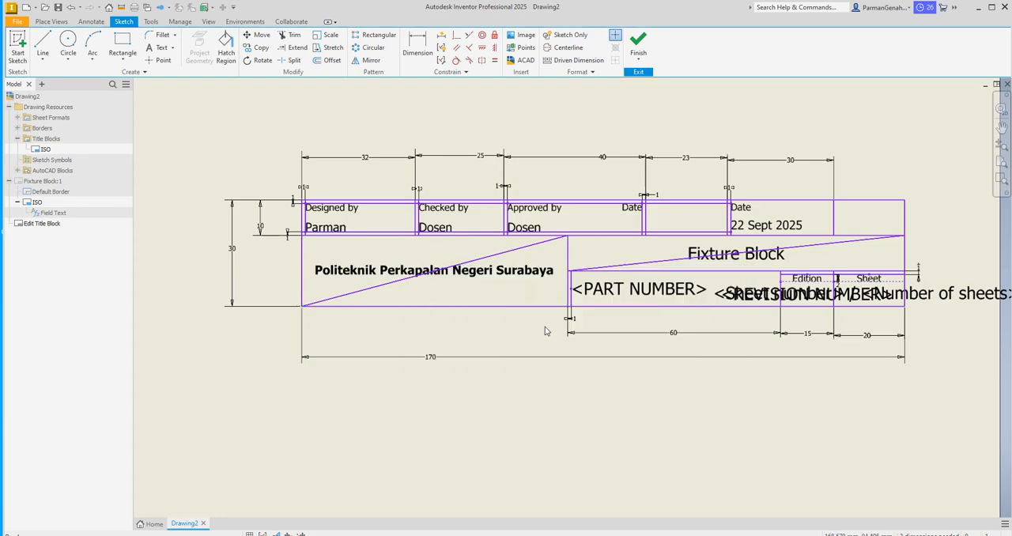
Step: Try to stretch the company text box from its upper edge, and undo the resulting move
{"action": "left_click", "coordinate": [474, 272]}
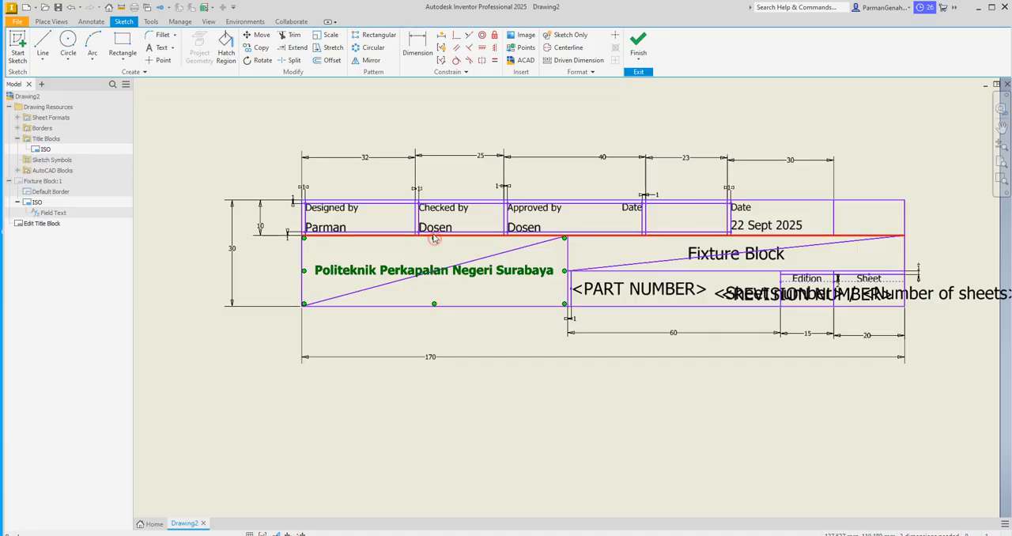
{"action": "left_click_drag", "start_coordinate": [433, 236], "coordinate": [431, 227]}
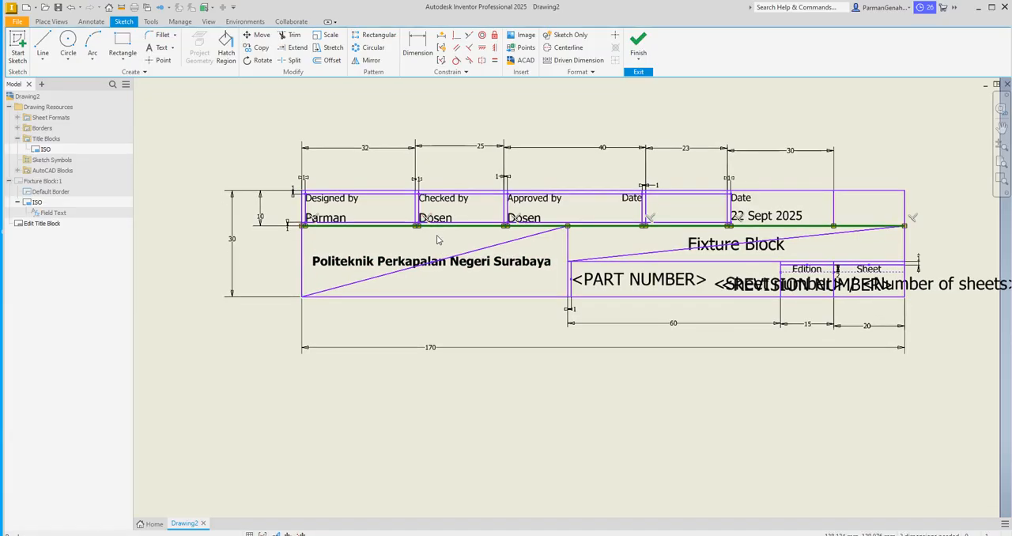
{"action": "key", "text": "ctrl+z"}
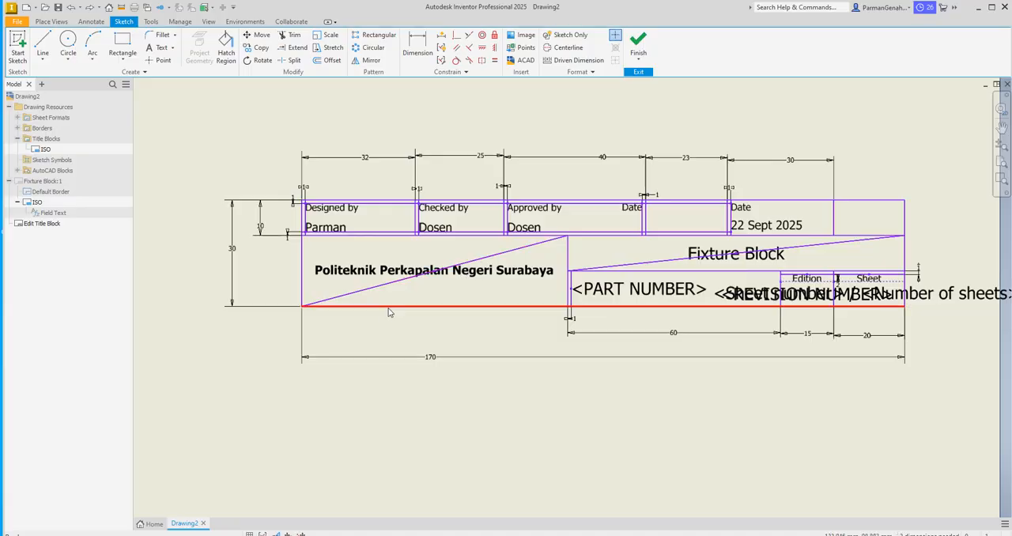
Step: Reposition the company text so it sits centred inside the company cell of the title block
{"action": "mouse_move", "coordinate": [353, 273]}
{"action": "left_mouse_down"}
{"action": "mouse_move", "coordinate": [357, 253]}
{"action": "mouse_move", "coordinate": [261, 258]}
{"action": "mouse_move", "coordinate": [388, 261]}
{"action": "mouse_move", "coordinate": [306, 258]}
{"action": "mouse_move", "coordinate": [272, 284]}
{"action": "mouse_move", "coordinate": [297, 255]}
{"action": "mouse_move", "coordinate": [237, 231]}
{"action": "mouse_move", "coordinate": [347, 274]}
{"action": "mouse_move", "coordinate": [336, 268]}
{"action": "mouse_move", "coordinate": [307, 291]}
{"action": "mouse_move", "coordinate": [317, 276]}
{"action": "mouse_move", "coordinate": [289, 267]}
{"action": "left_mouse_up"}
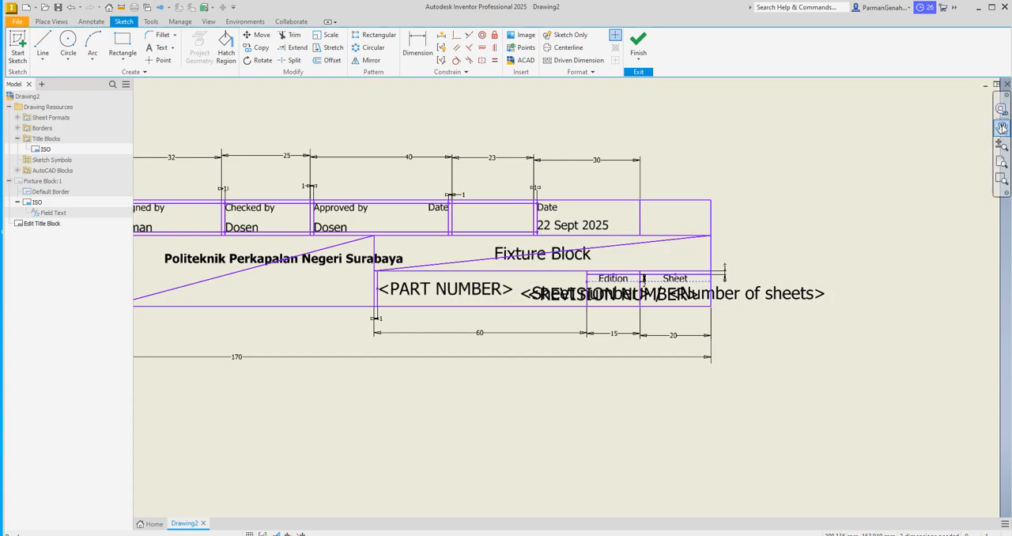
{"action": "left_click", "coordinate": [1002, 129]}
{"action": "left_click_drag", "start_coordinate": [593, 242], "coordinate": [802, 243]}
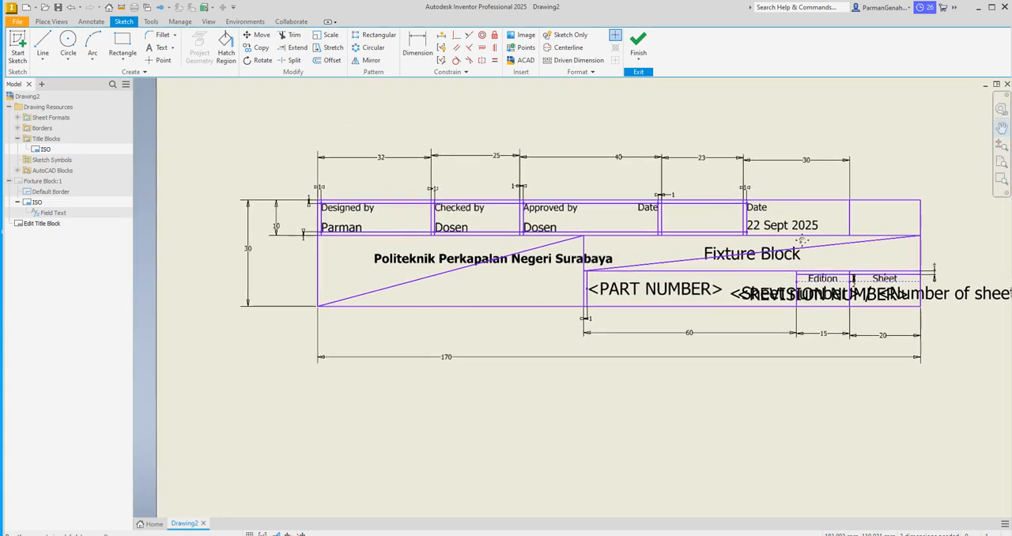
{"action": "left_click_drag", "start_coordinate": [733, 245], "coordinate": [738, 279]}
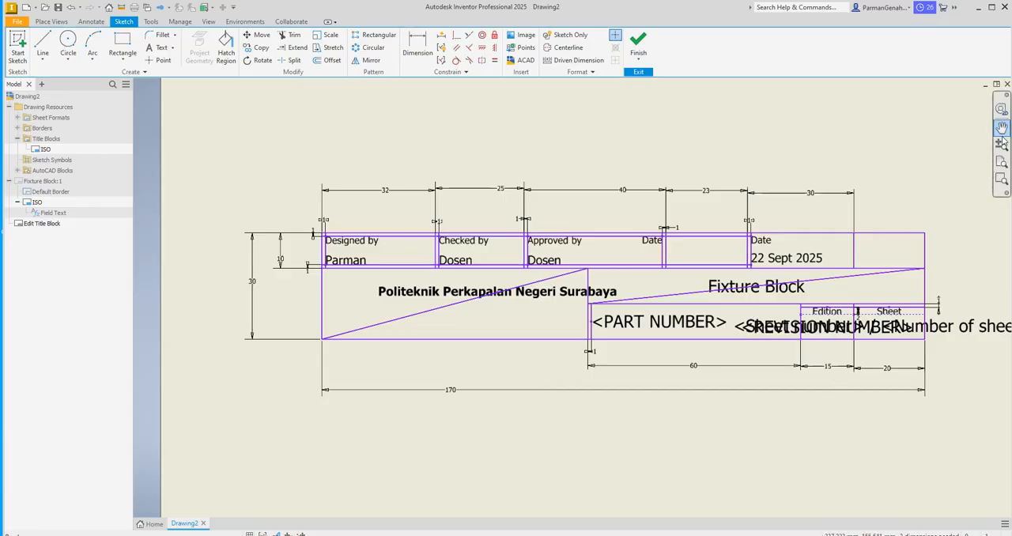
{"action": "mouse_move", "coordinate": [433, 292]}
{"action": "left_mouse_down"}
{"action": "mouse_move", "coordinate": [364, 300]}
{"action": "mouse_move", "coordinate": [302, 290]}
{"action": "mouse_move", "coordinate": [386, 306]}
{"action": "mouse_move", "coordinate": [384, 294]}
{"action": "mouse_move", "coordinate": [309, 290]}
{"action": "mouse_move", "coordinate": [297, 294]}
{"action": "mouse_move", "coordinate": [305, 310]}
{"action": "mouse_move", "coordinate": [297, 299]}
{"action": "mouse_move", "coordinate": [281, 302]}
{"action": "left_mouse_up"}
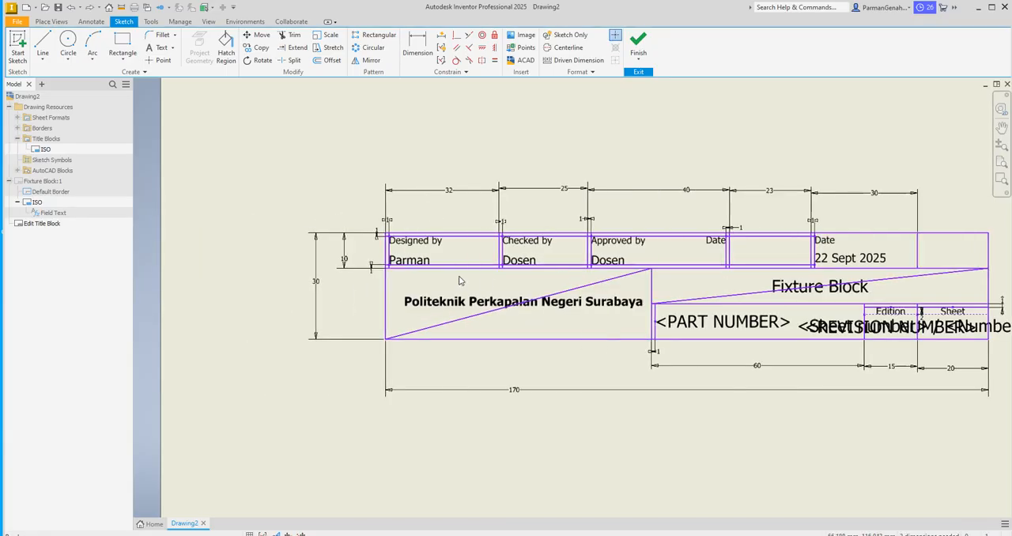
Step: Set the character stretch of the entire company text Politeknik Perkapalan Negeri Surabaya to 50 percent
{"action": "double_click", "coordinate": [577, 304]}
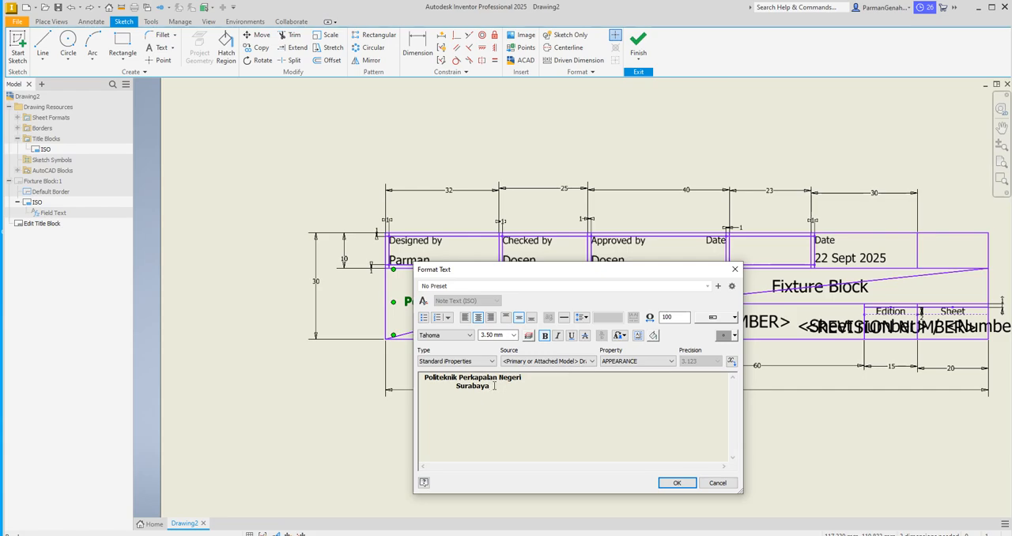
{"action": "left_click_drag", "start_coordinate": [495, 386], "coordinate": [426, 377]}
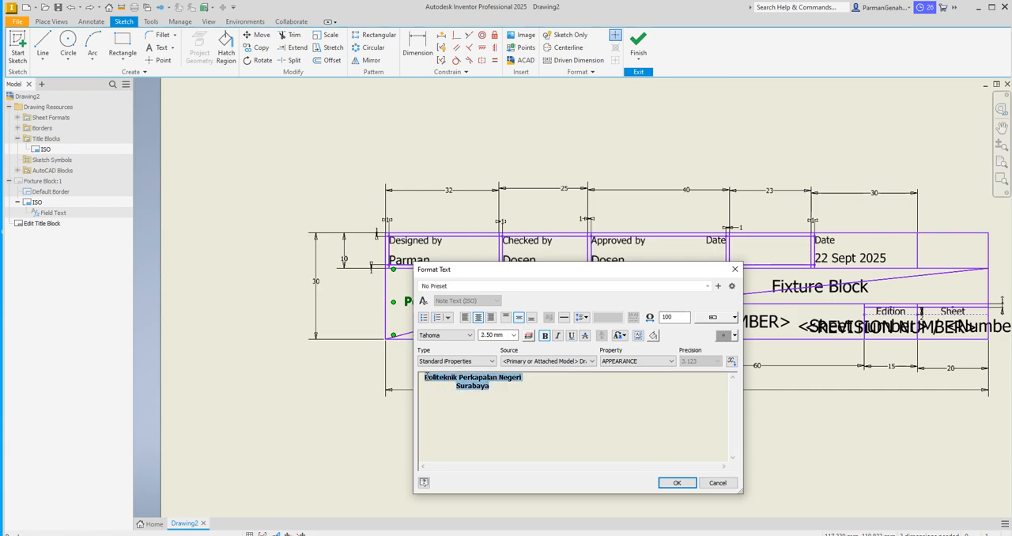
{"action": "double_click", "coordinate": [672, 317]}
{"action": "left_click", "coordinate": [678, 483]}
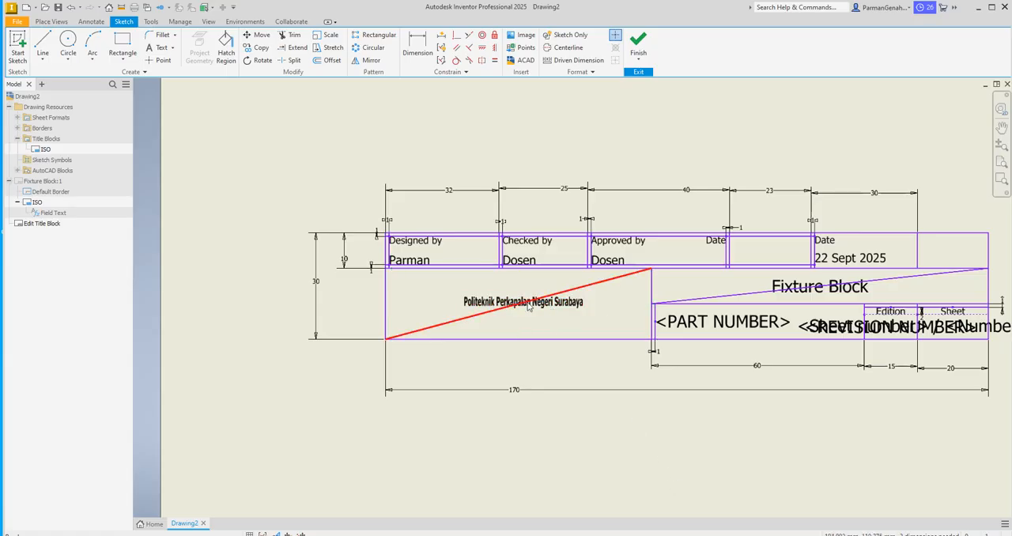
Step: Left-justify the entire company text Politeknik Perkapalan Negeri Surabaya
{"action": "double_click", "coordinate": [492, 308]}
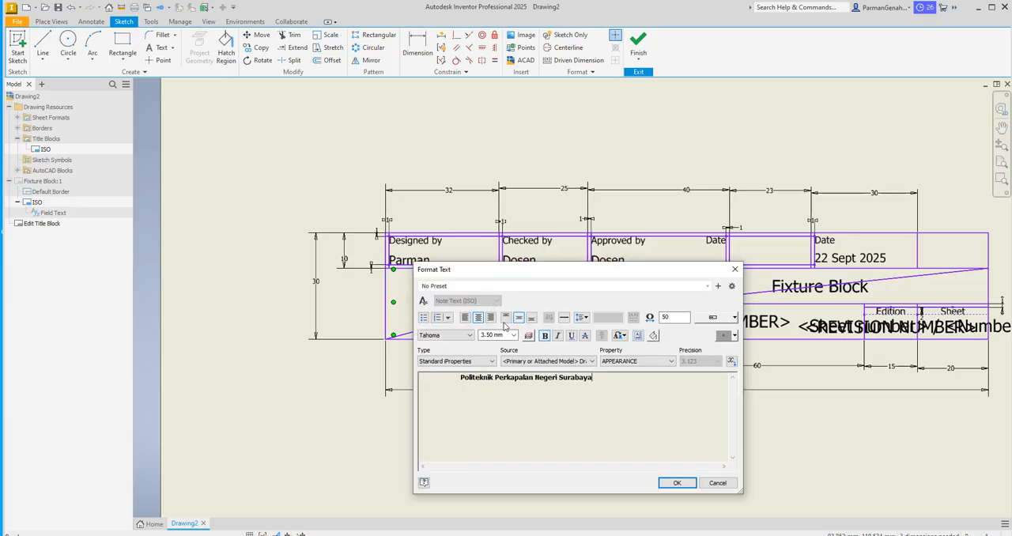
{"action": "left_click_drag", "start_coordinate": [598, 379], "coordinate": [460, 379]}
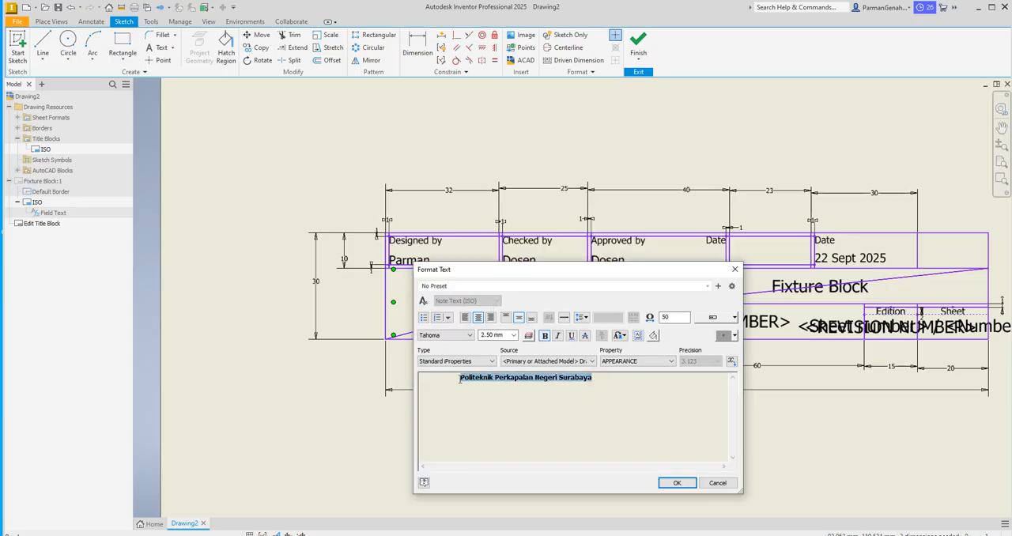
{"action": "left_click", "coordinate": [464, 320]}
{"action": "left_click", "coordinate": [676, 482]}
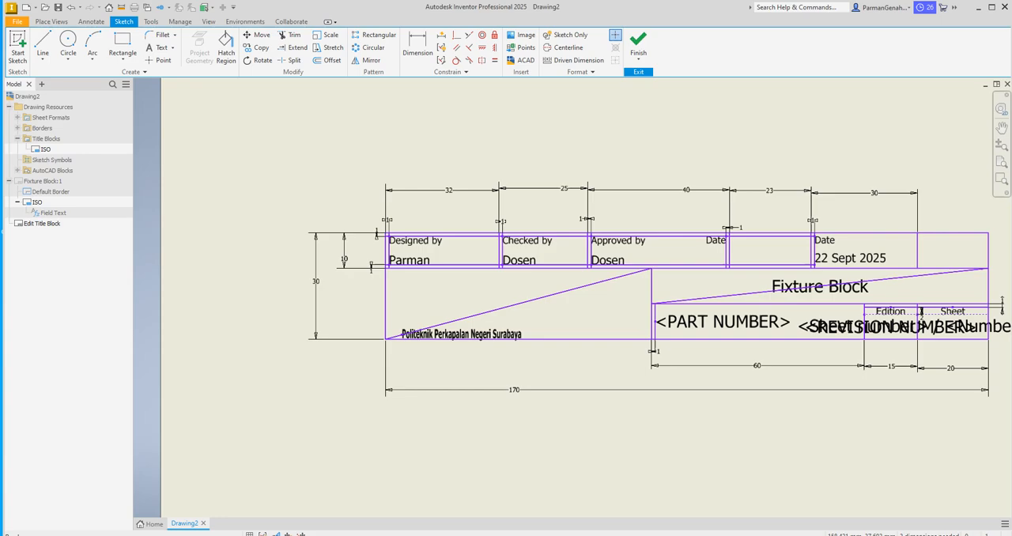
Step: Connect the computer to the open PPNS-HOTSPOT Wi-Fi network and return to the drawing
{"action": "left_click", "coordinate": [910, 535]}
{"action": "left_click", "coordinate": [895, 264]}
{"action": "left_click", "coordinate": [969, 332]}
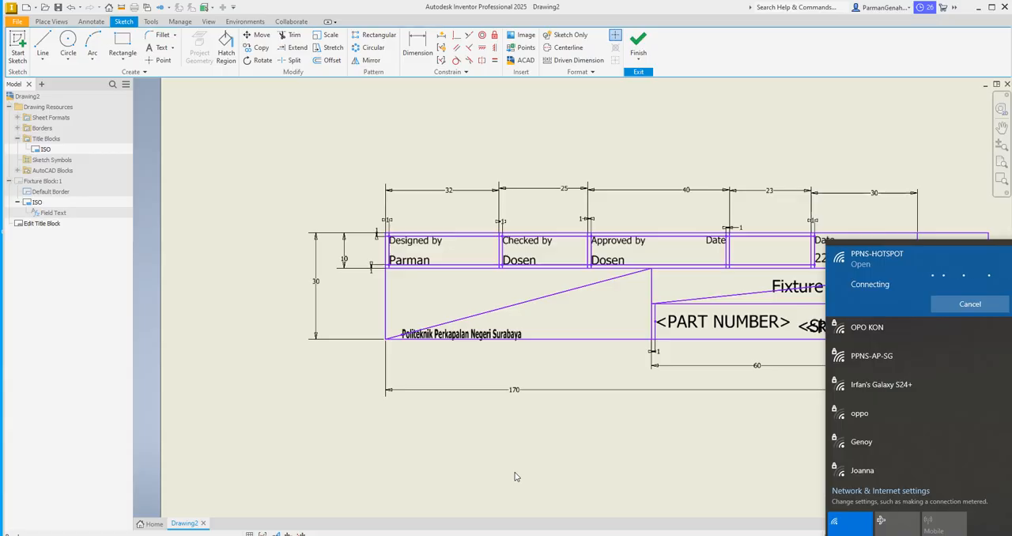
{"action": "left_click", "coordinate": [585, 449]}
Step: Remove the company text from the company cell of the title block
{"action": "left_click", "coordinate": [497, 335]}
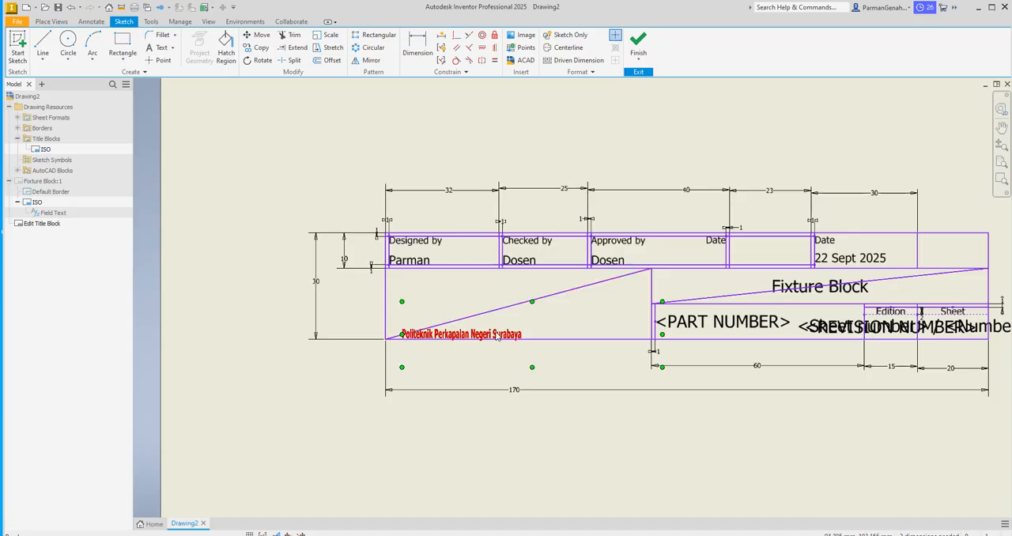
{"action": "double_click", "coordinate": [497, 335]}
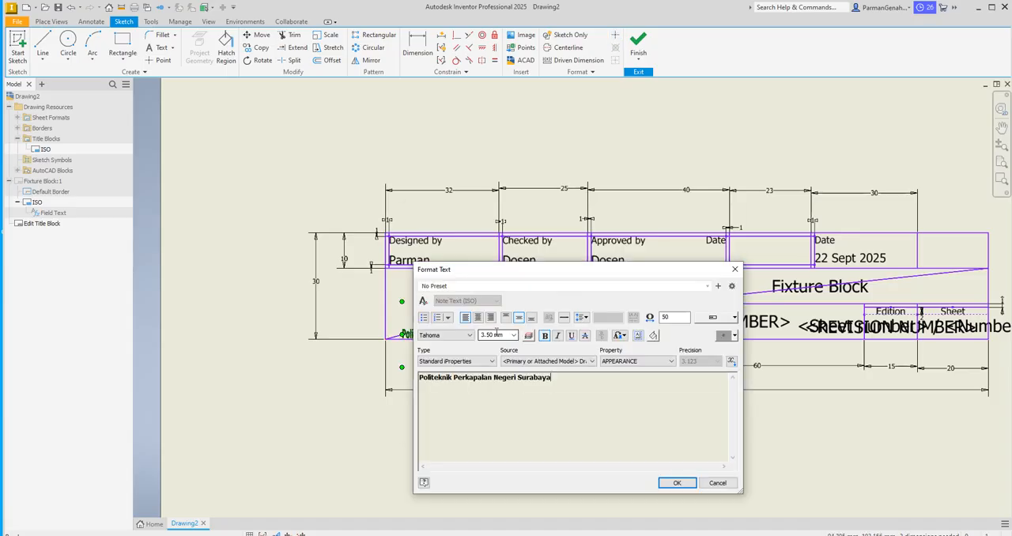
{"action": "left_click", "coordinate": [734, 270]}
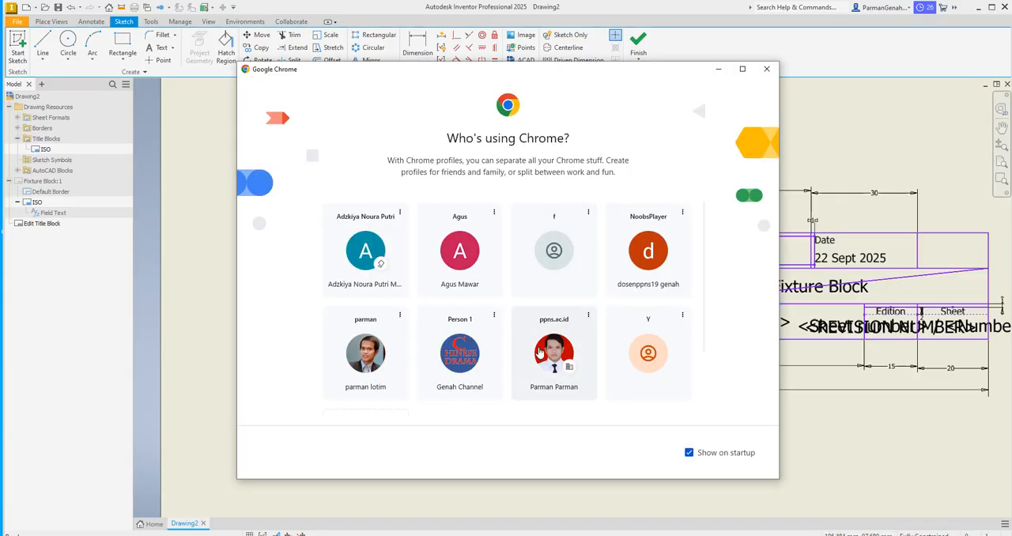
Step: Switch to Chrome with the ppns.ac.id profile and search Google Images for logo ppns
{"action": "left_click", "coordinate": [552, 338]}
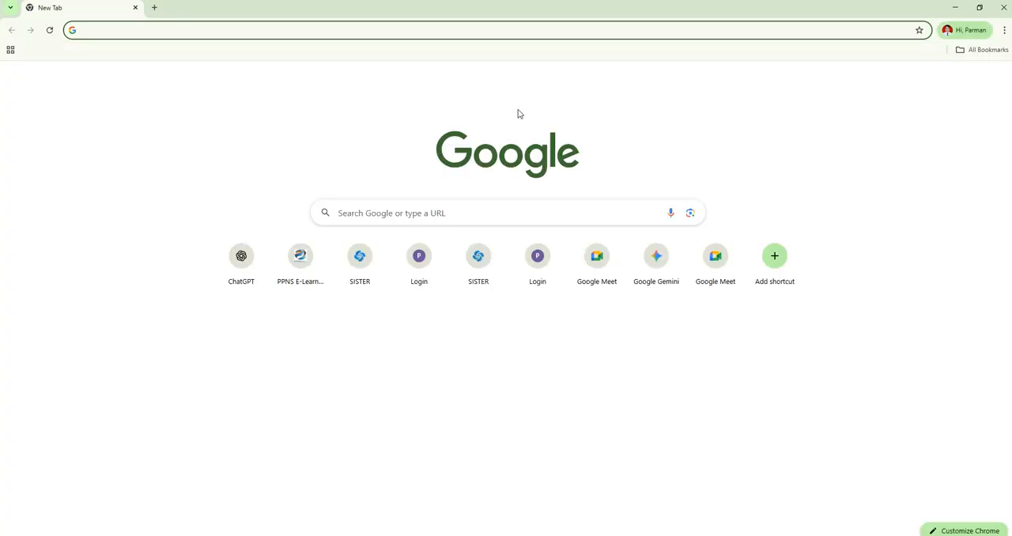
{"action": "type", "text": "logo "}
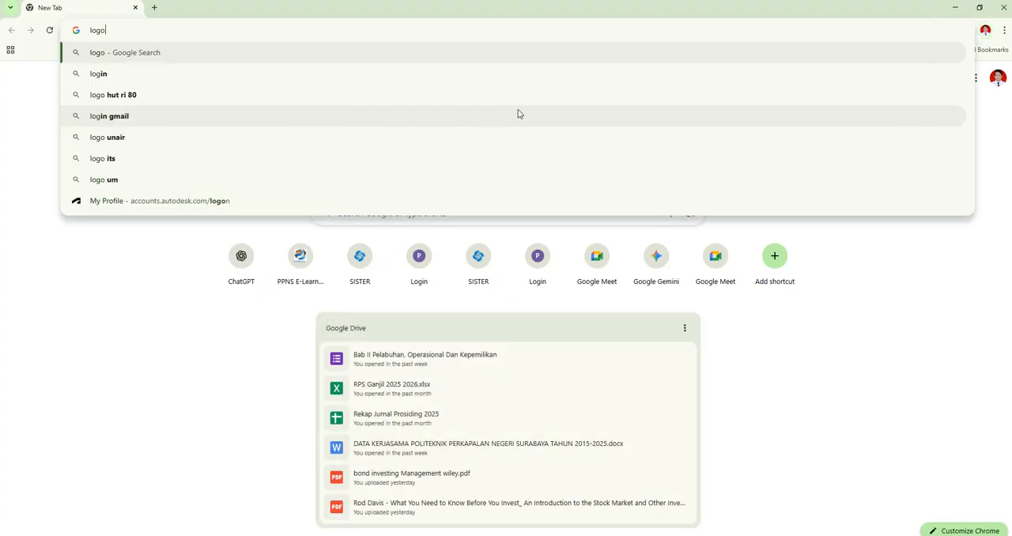
{"action": "type", "text": "ppns"}
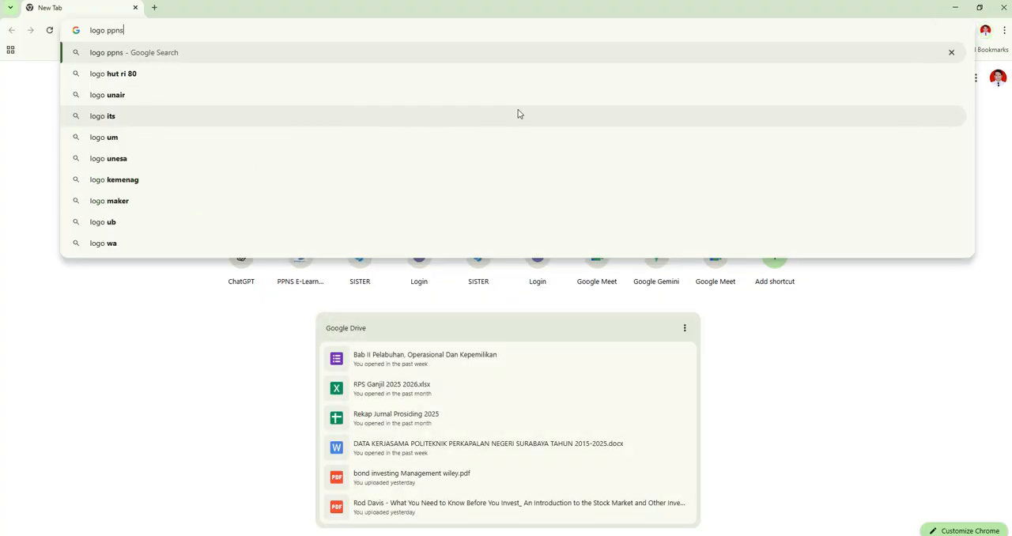
{"action": "key", "text": "Return"}
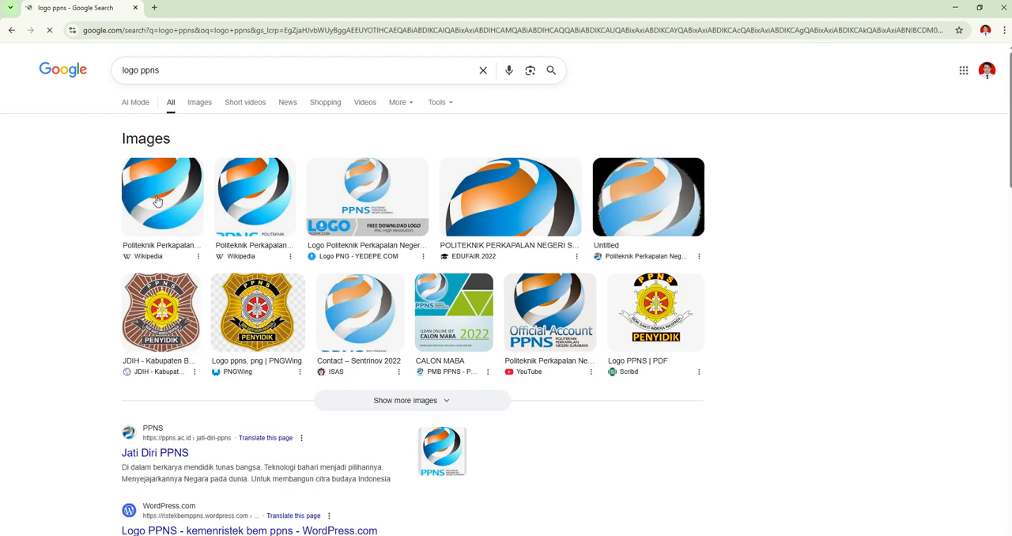
{"action": "left_click", "coordinate": [199, 103]}
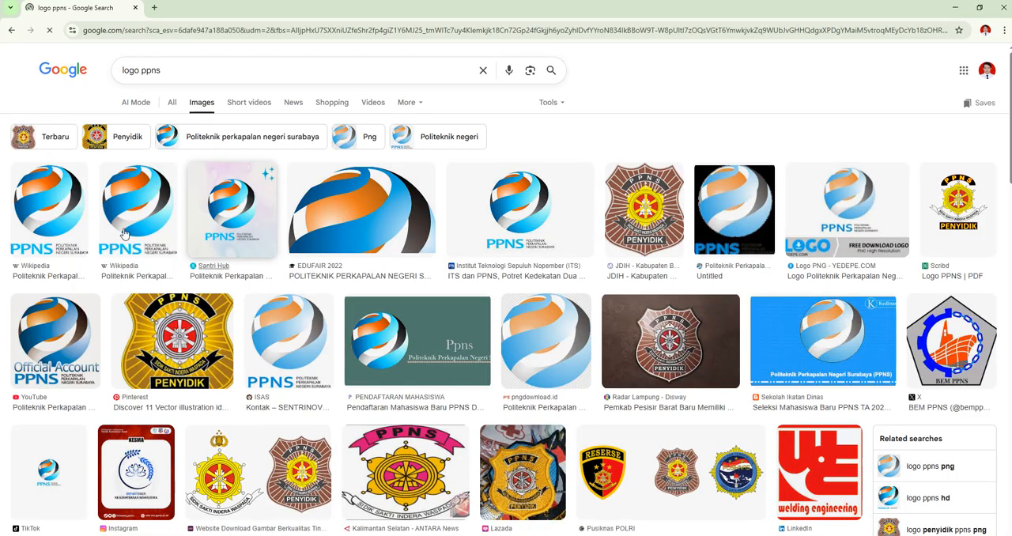
Step: Copy the PPNS logo image from the Institut Teknologi Sepuluh Nopember (ITS) search result
{"action": "left_click", "coordinate": [499, 199]}
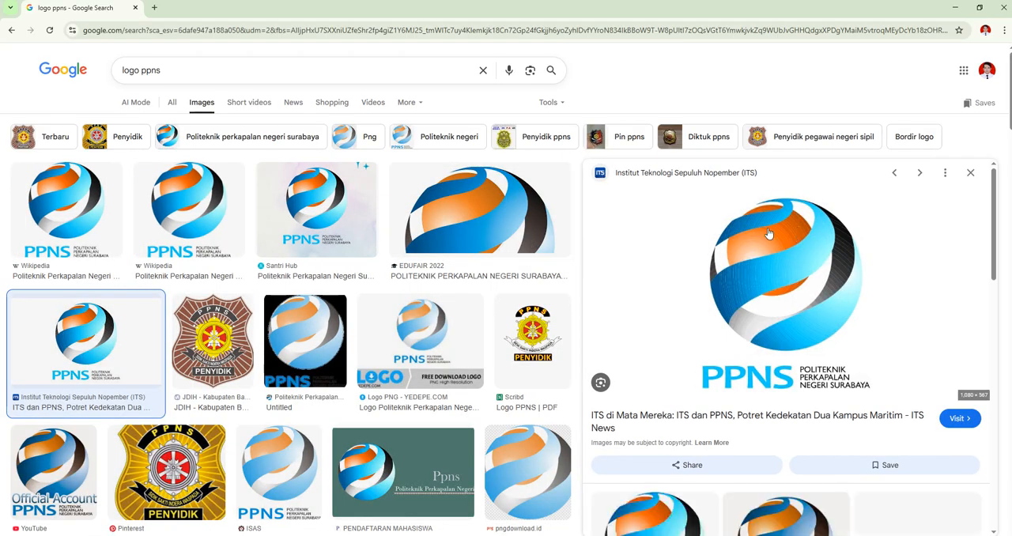
{"action": "right_click", "coordinate": [762, 230]}
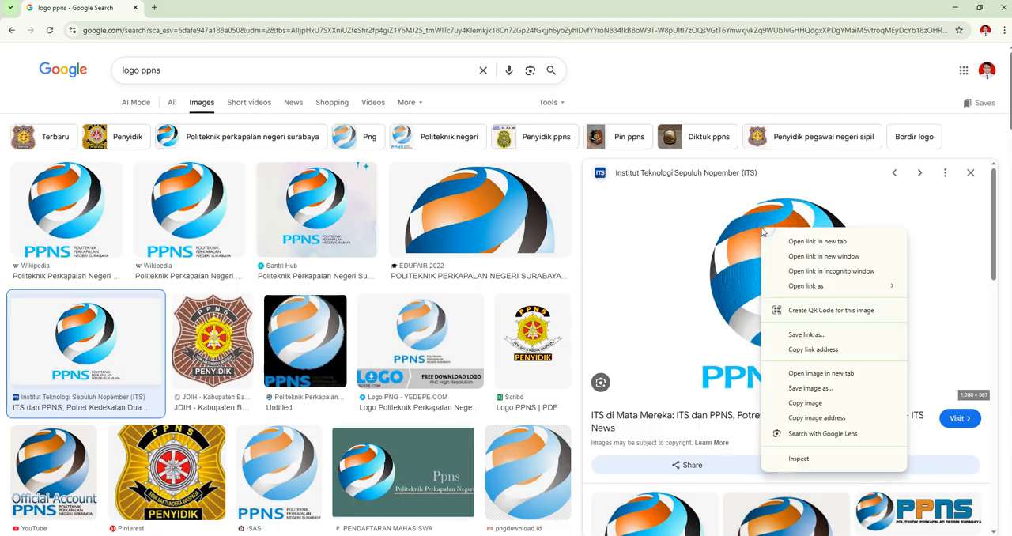
{"action": "left_click", "coordinate": [817, 405]}
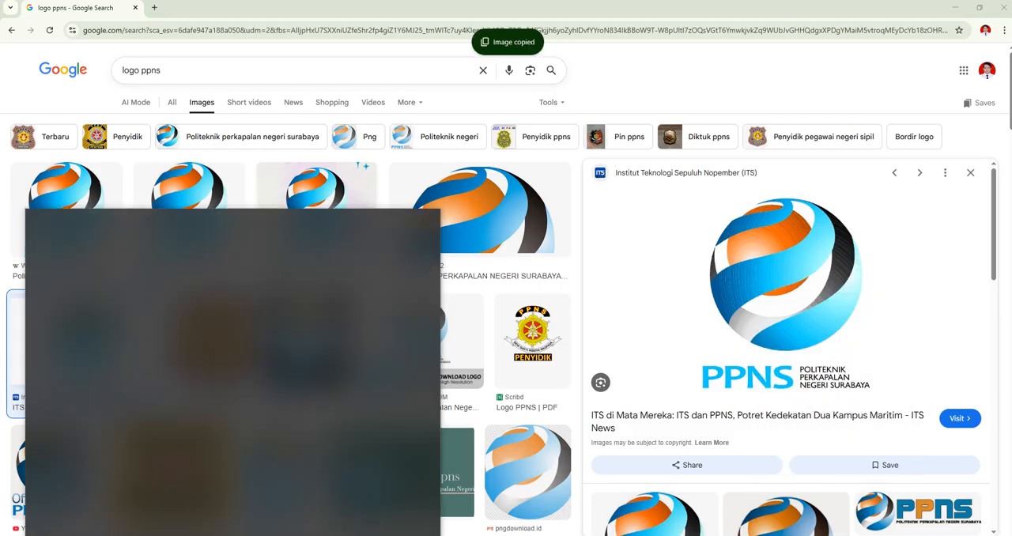
Step: Switch to Paint and paste the copied PPNS logo image onto the canvas
{"action": "type", "text": "paint"}
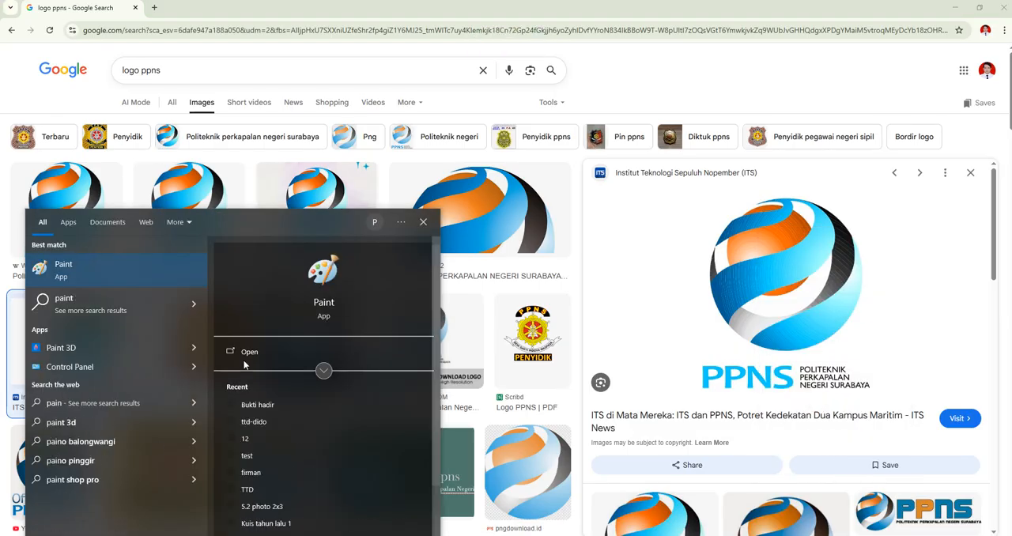
{"action": "left_click", "coordinate": [249, 352]}
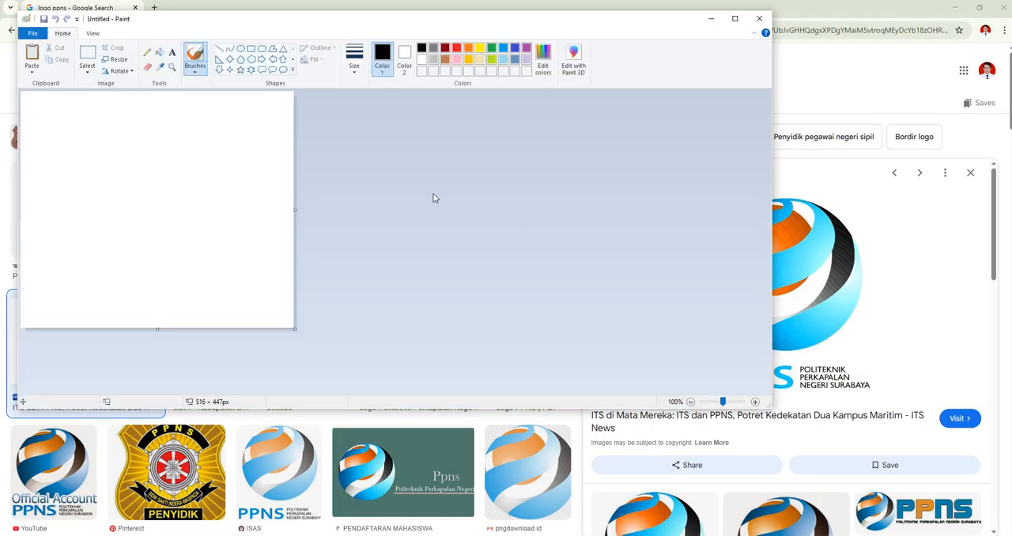
{"action": "key", "text": "ctrl+v"}
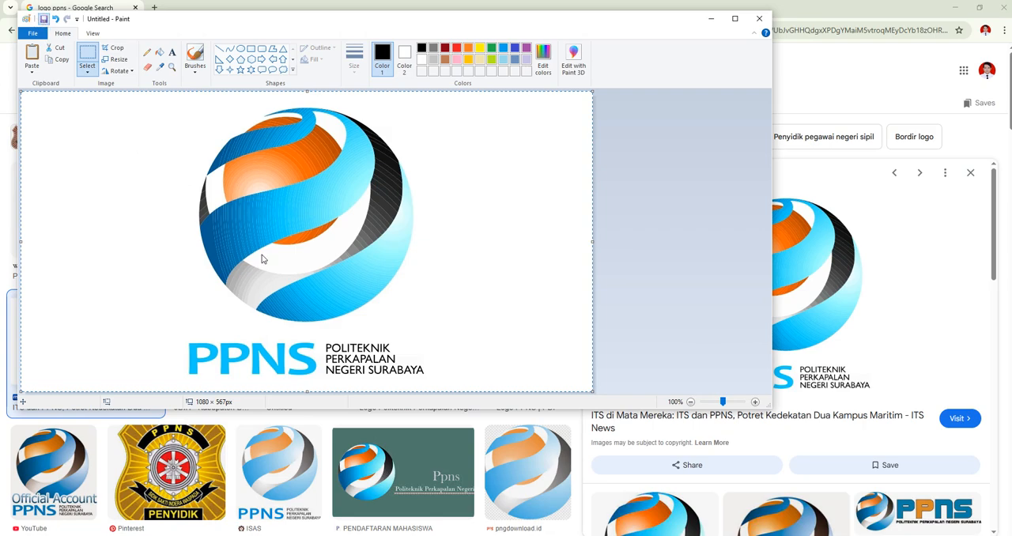
{"action": "key", "text": "ctrl+s"}
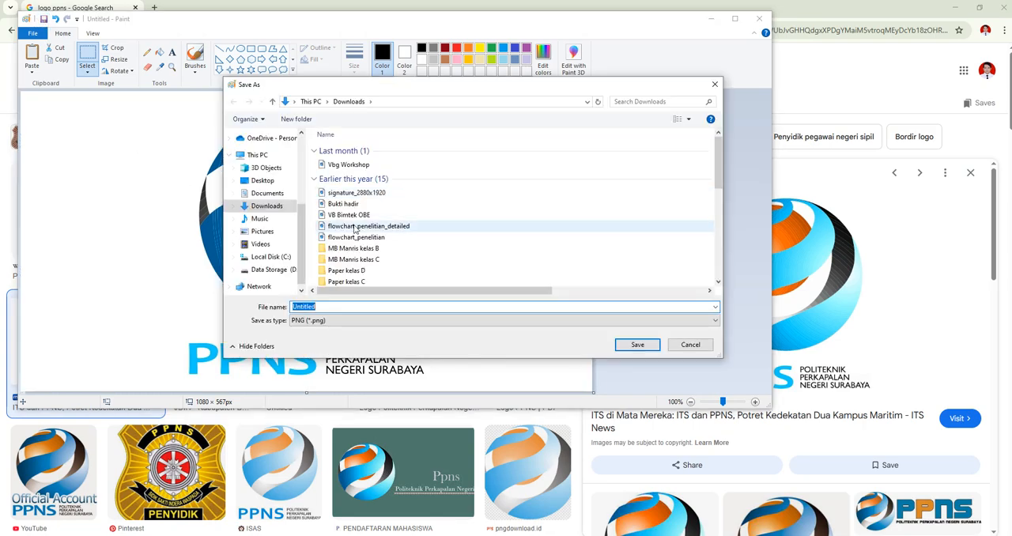
{"action": "left_click", "coordinate": [715, 84]}
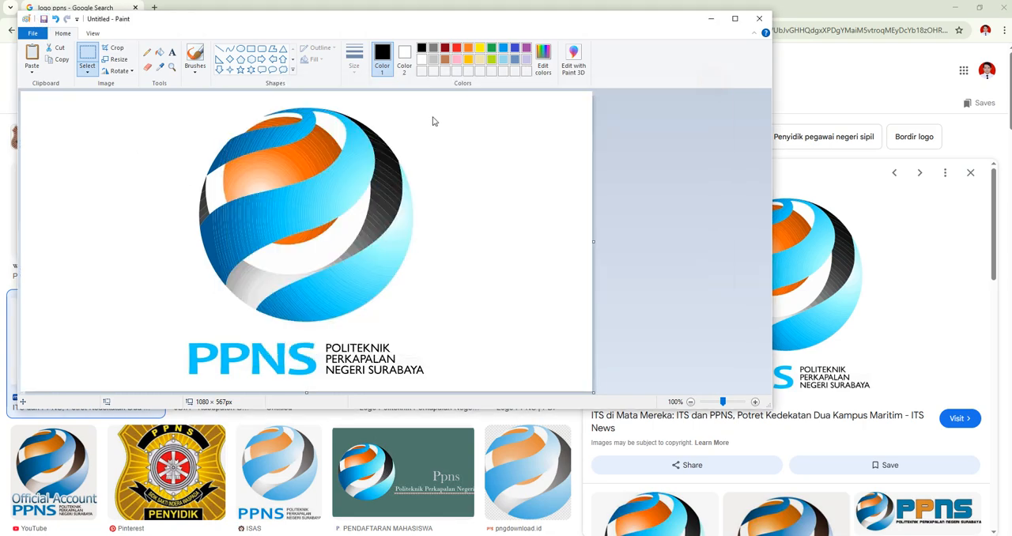
Step: Crop the image to about 537 × 555 px around the globe and the PPNS lettering
{"action": "left_click", "coordinate": [691, 401]}
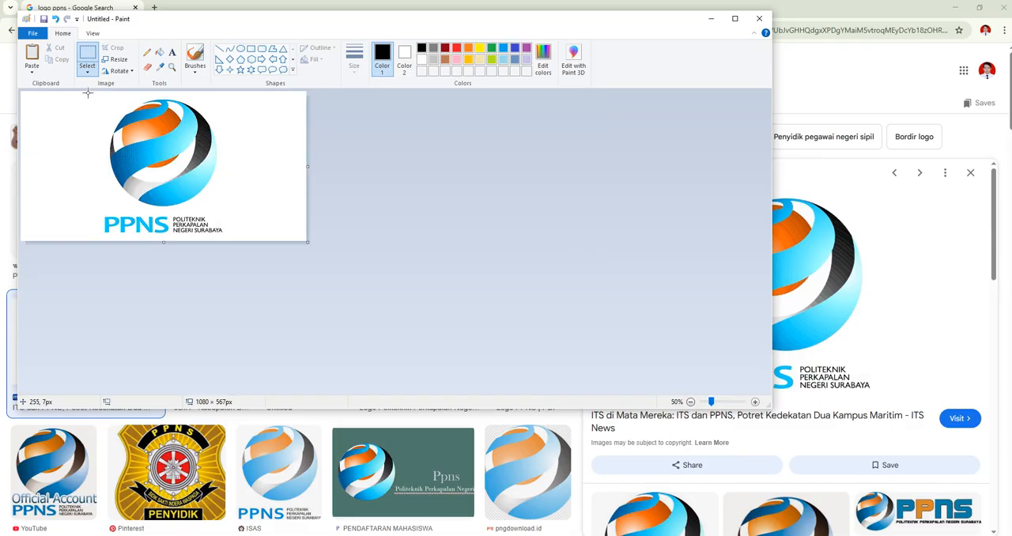
{"action": "mouse_move", "coordinate": [88, 92]}
{"action": "left_mouse_down"}
{"action": "mouse_move", "coordinate": [185, 173]}
{"action": "mouse_move", "coordinate": [237, 230]}
{"action": "mouse_move", "coordinate": [228, 238]}
{"action": "left_mouse_up"}
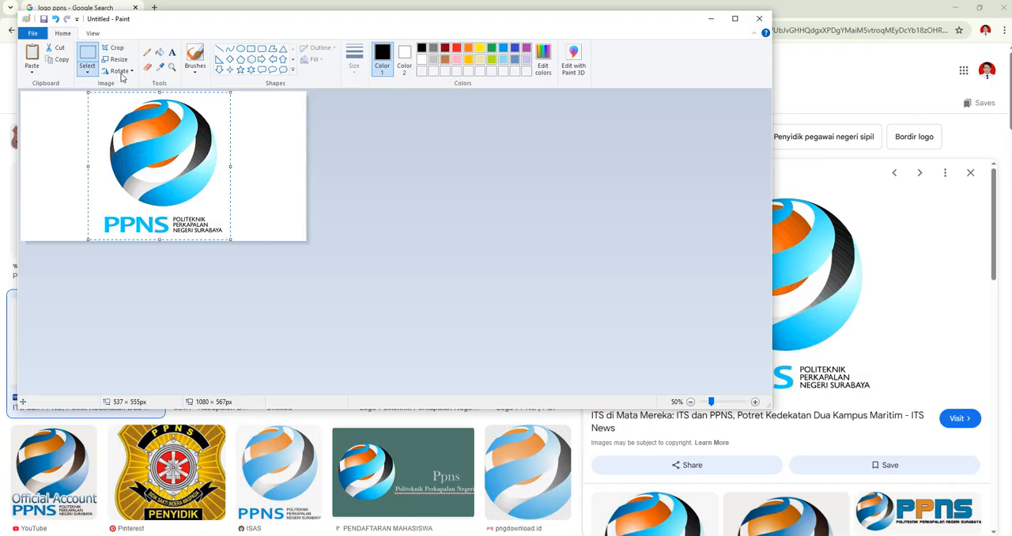
{"action": "left_click", "coordinate": [111, 49]}
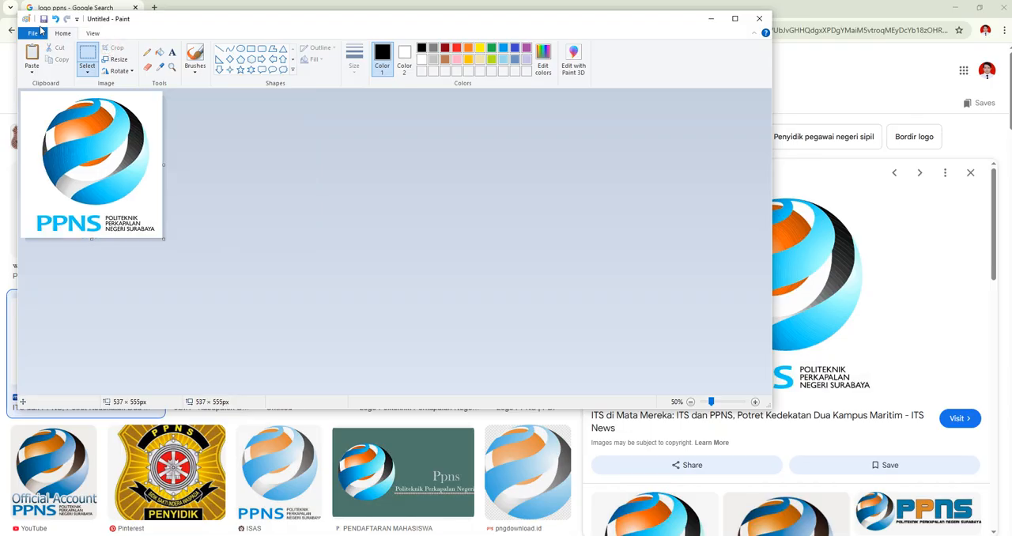
Step: Save the cropped logo as a PNG file named logo pp in Downloads, close Paint and return to Inventor
{"action": "key", "text": "ctrl+s"}
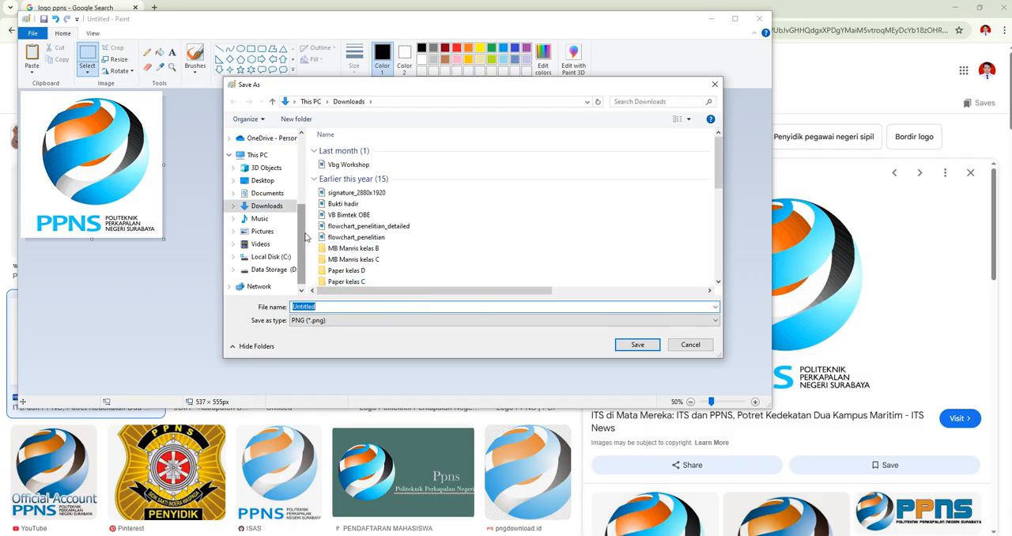
{"action": "type", "text": "logo pp"}
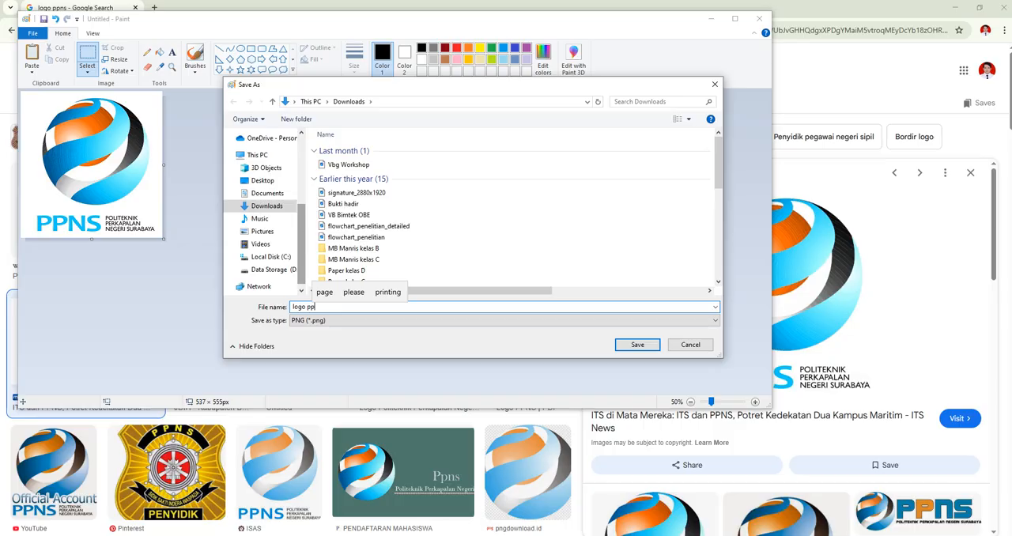
{"action": "left_click", "coordinate": [647, 346]}
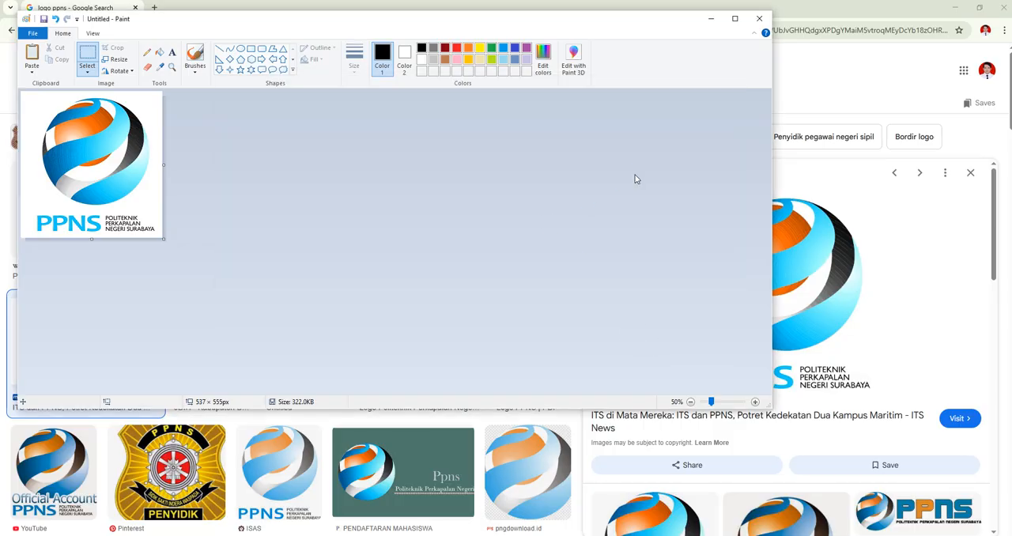
{"action": "left_click", "coordinate": [759, 21]}
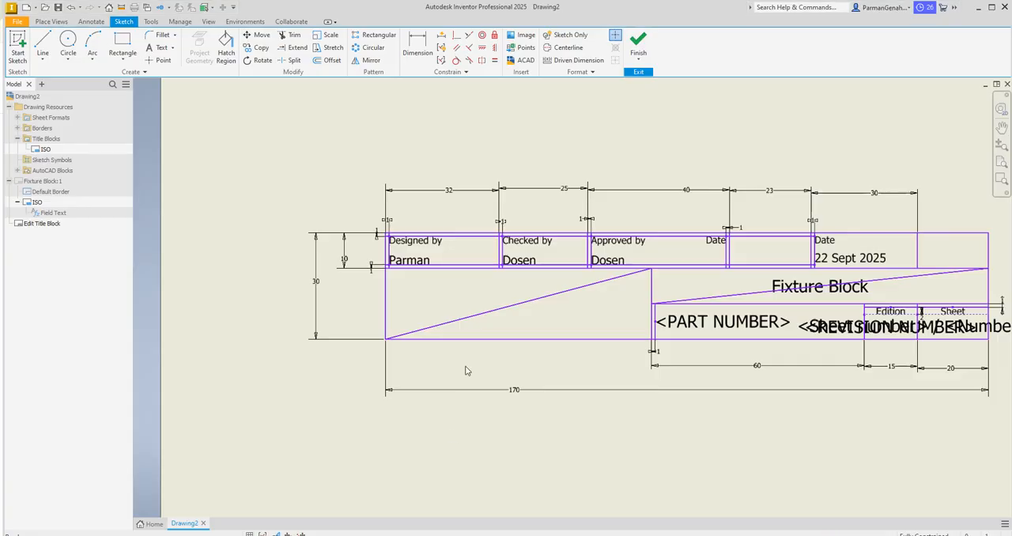
Step: Try to insert the logo ppns image from Downloads into the empty lower cell of the title block
{"action": "right_click", "coordinate": [469, 291]}
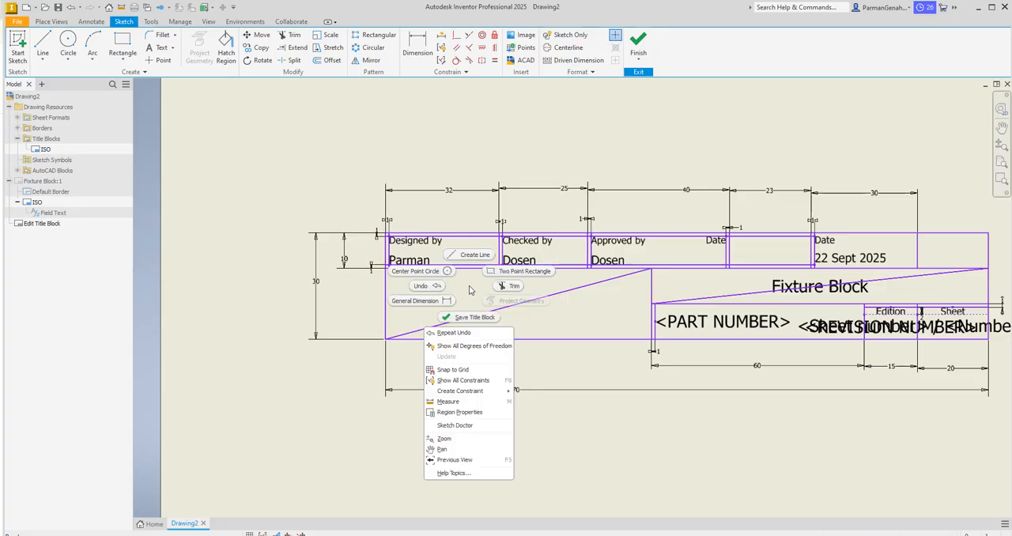
{"action": "left_click", "coordinate": [612, 419]}
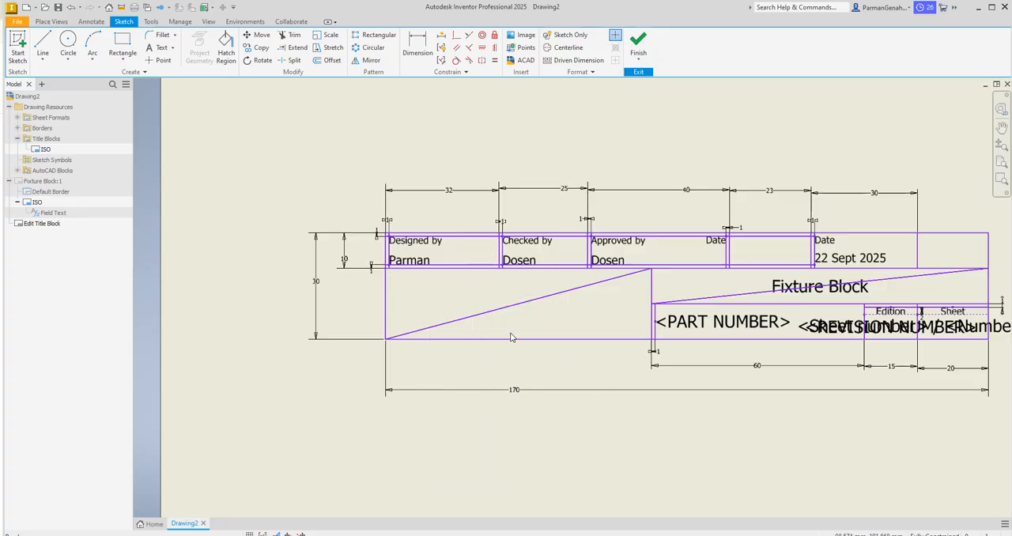
{"action": "left_click", "coordinate": [515, 36]}
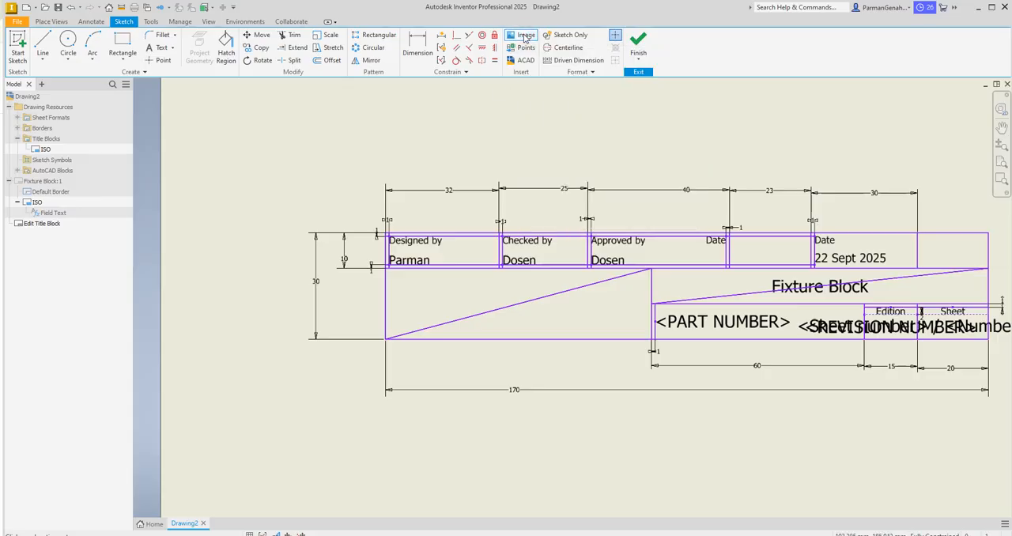
{"action": "left_click", "coordinate": [520, 38]}
{"action": "left_click", "coordinate": [419, 300]}
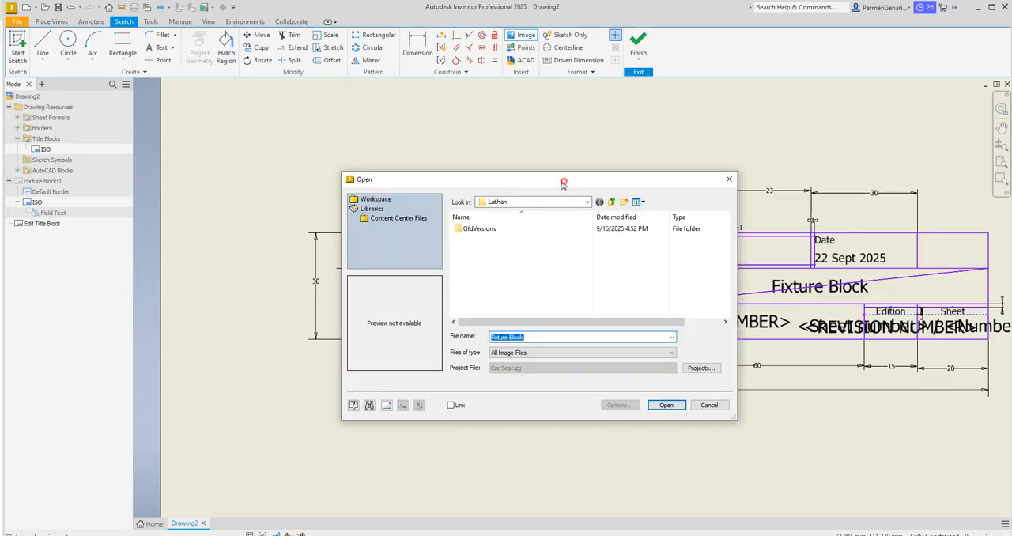
{"action": "left_click_drag", "start_coordinate": [564, 182], "coordinate": [552, 166]}
{"action": "left_click", "coordinate": [576, 184]}
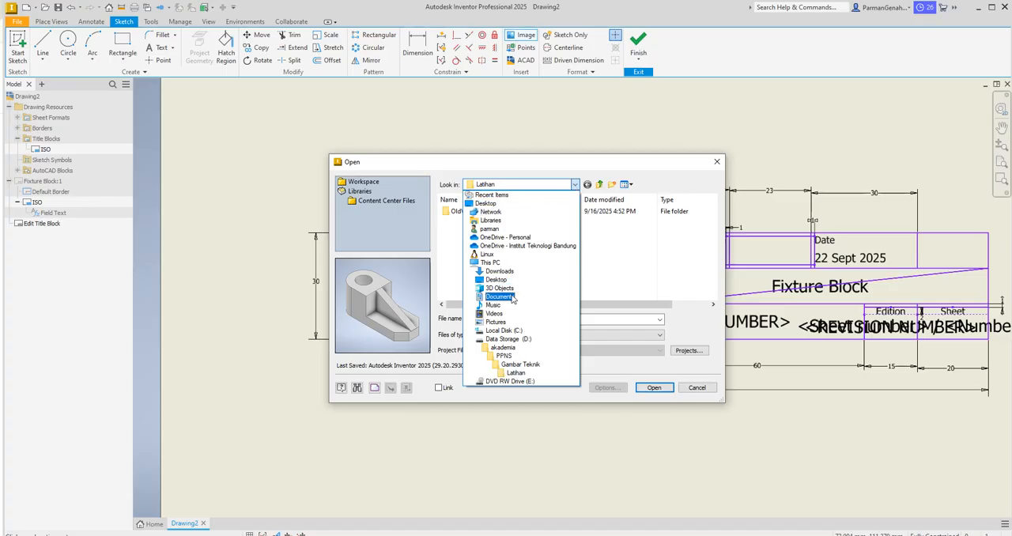
{"action": "left_click", "coordinate": [500, 271]}
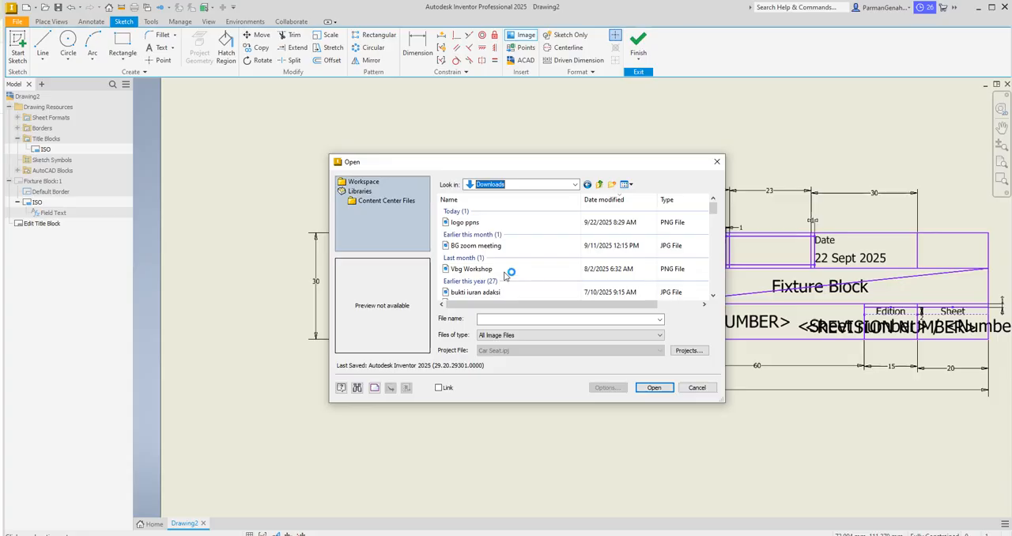
{"action": "left_click", "coordinate": [470, 223]}
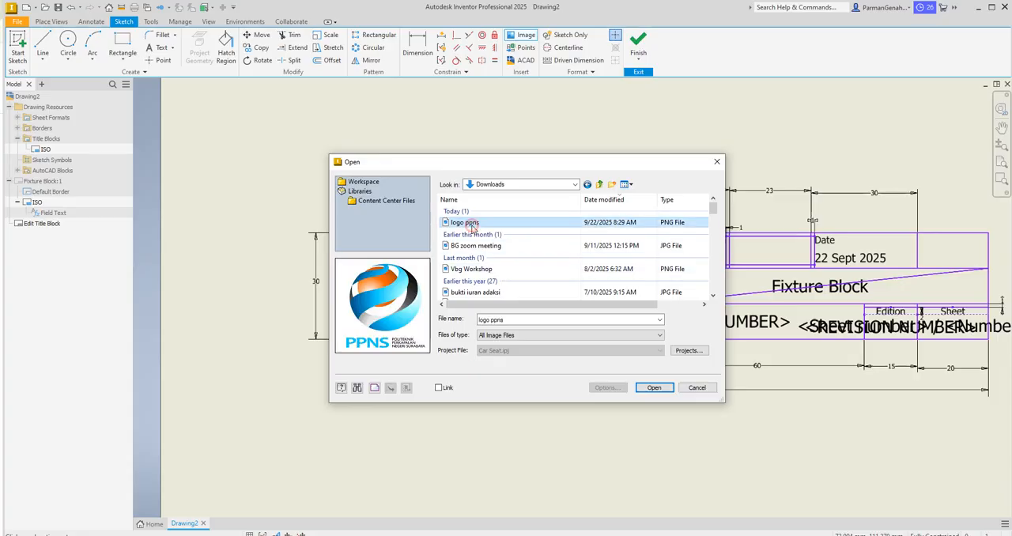
{"action": "left_click", "coordinate": [654, 387]}
{"action": "left_click", "coordinate": [660, 389]}
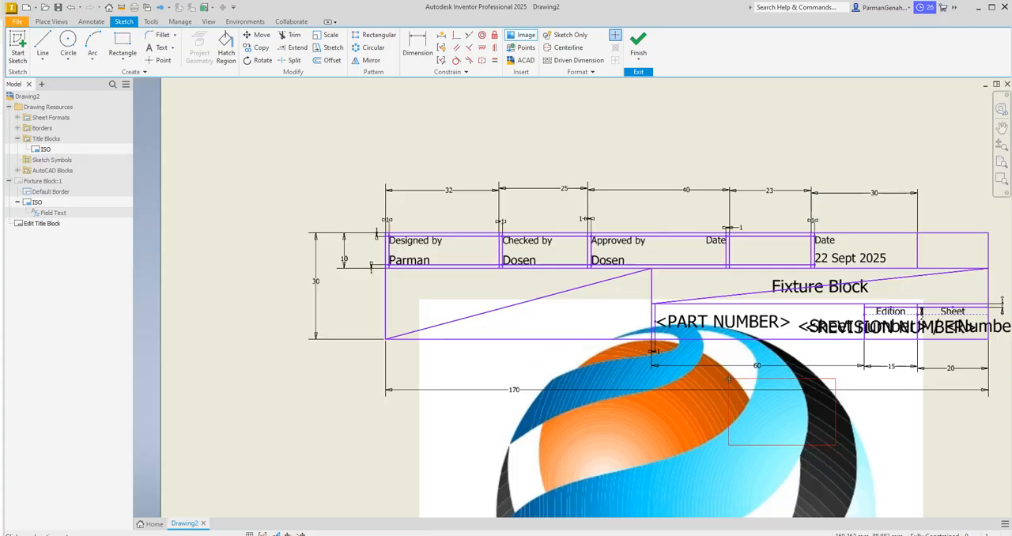
Step: Cancel the second image placement and undo the oversized logo insertion
{"action": "left_click", "coordinate": [695, 385]}
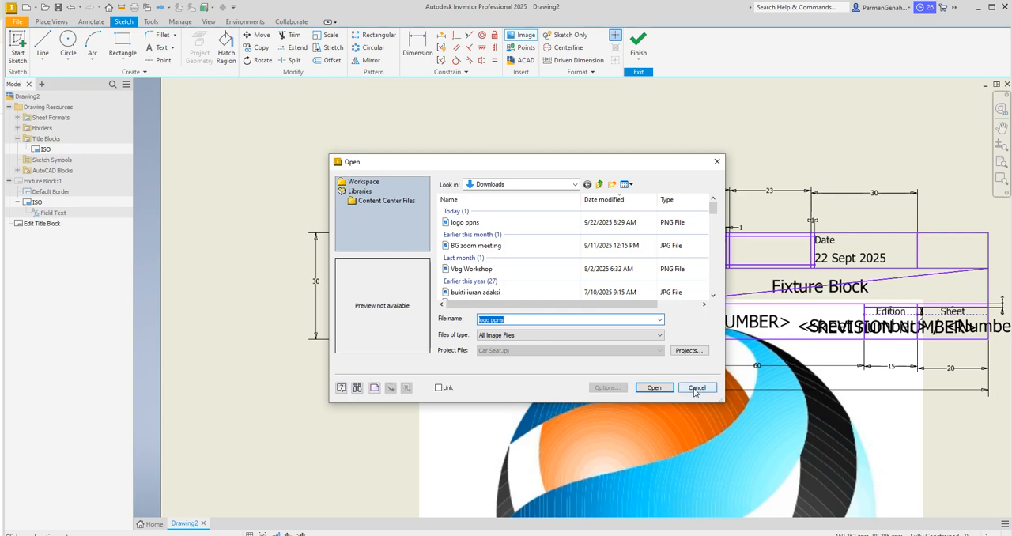
{"action": "left_click", "coordinate": [696, 387]}
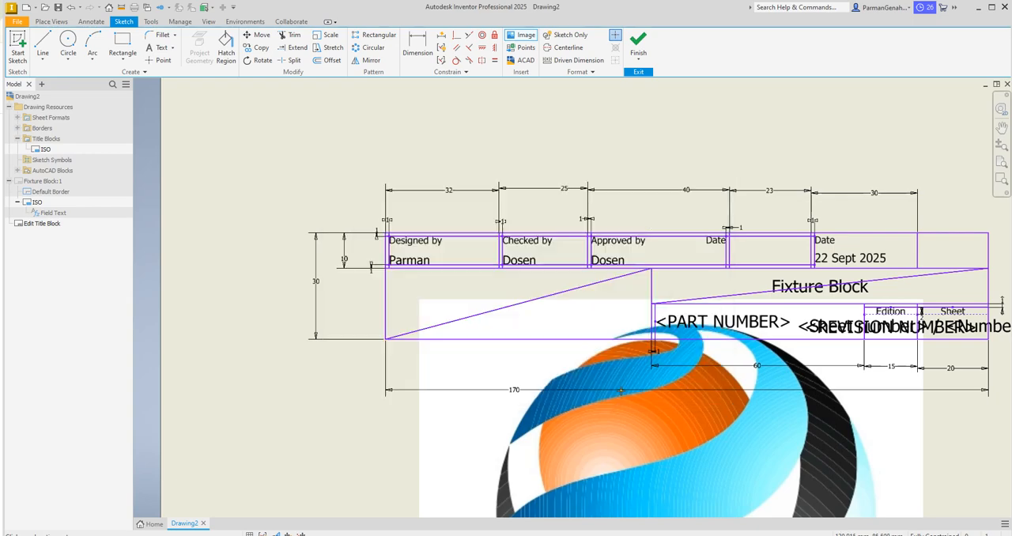
{"action": "key", "text": "Escape"}
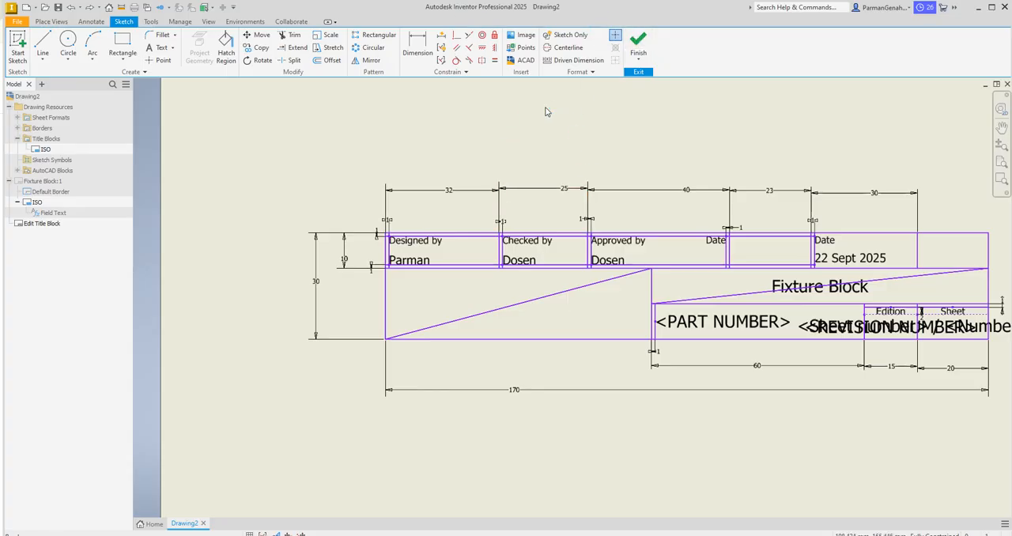
Step: Insert the logo ppns image from Downloads inside the empty lower cell and delete that cell's diagonal line
{"action": "left_click", "coordinate": [523, 35]}
{"action": "left_click", "coordinate": [397, 275]}
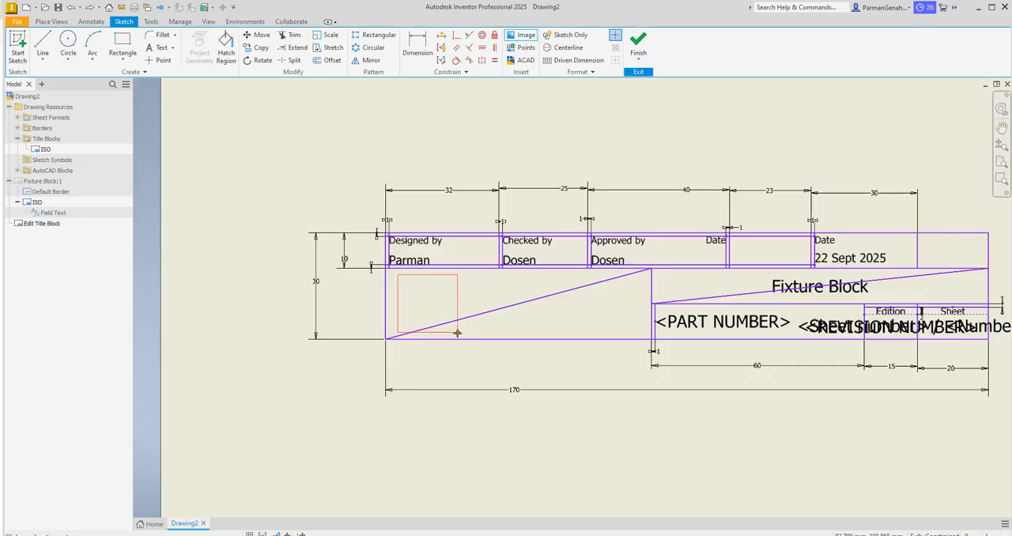
{"action": "left_click", "coordinate": [457, 333]}
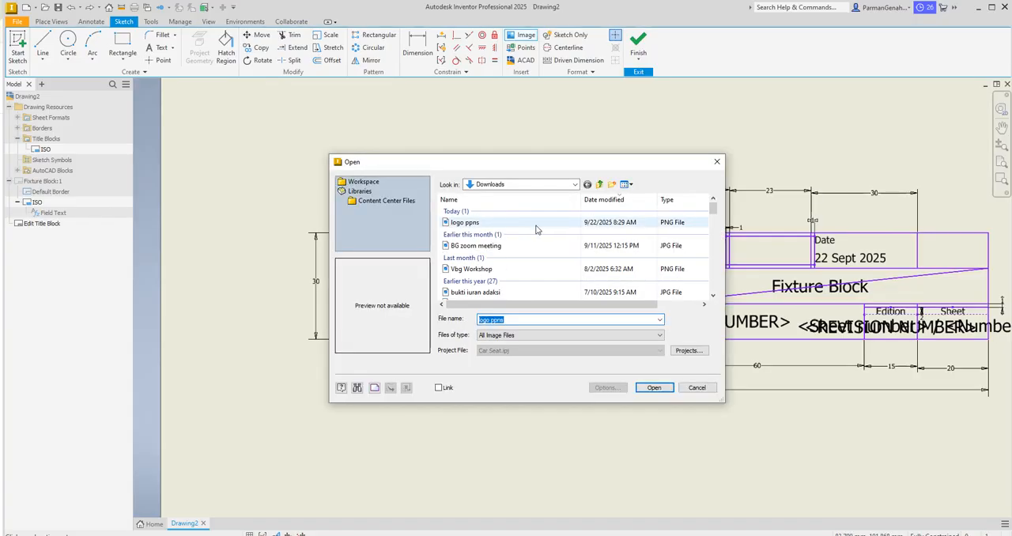
{"action": "left_click", "coordinate": [510, 225]}
{"action": "left_click", "coordinate": [642, 390]}
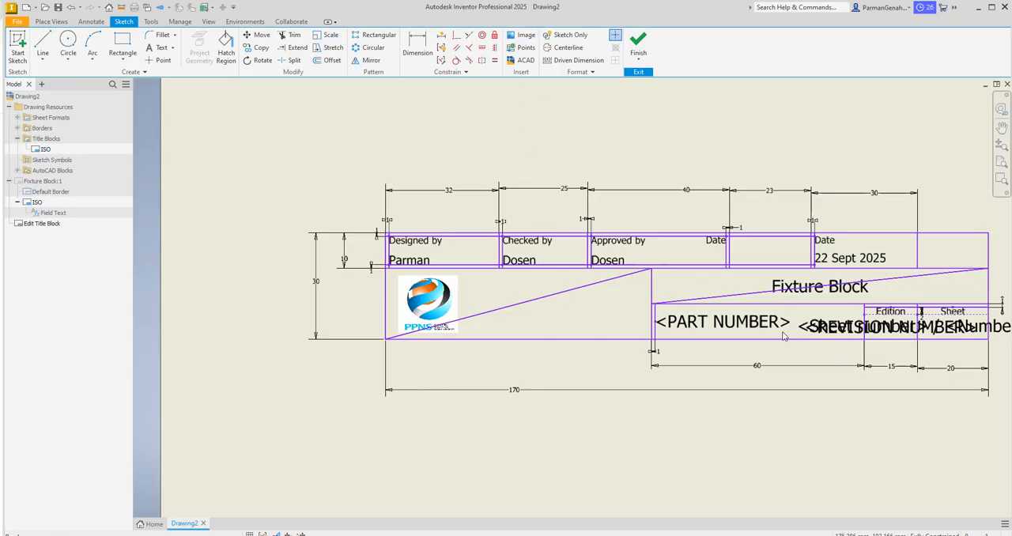
{"action": "left_click", "coordinate": [550, 300]}
{"action": "key", "text": "Delete"}
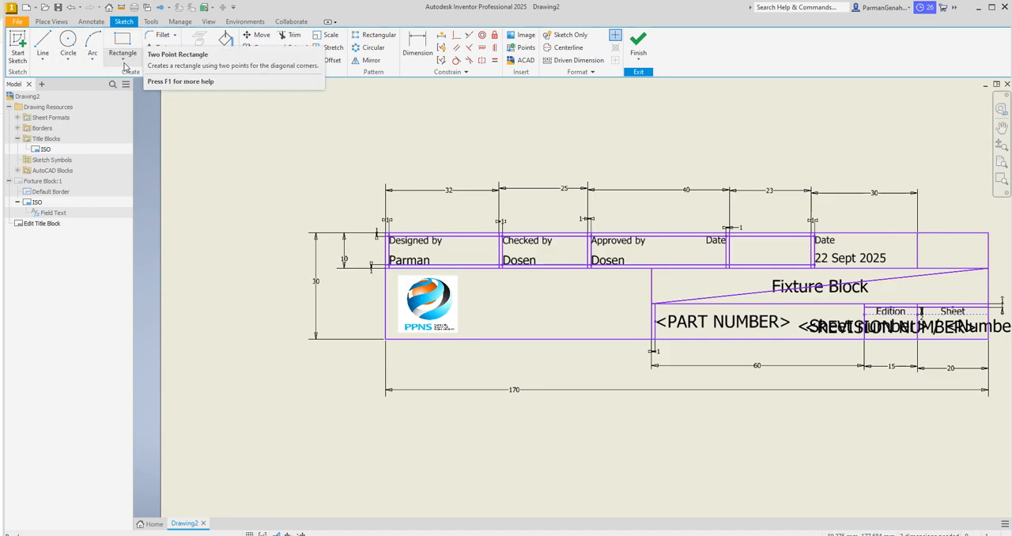
Step: Sketch a closed line trapezoid beside the logo, with vertical sides about 9 mm and 13 mm long
{"action": "left_click", "coordinate": [123, 66]}
{"action": "left_click", "coordinate": [123, 65]}
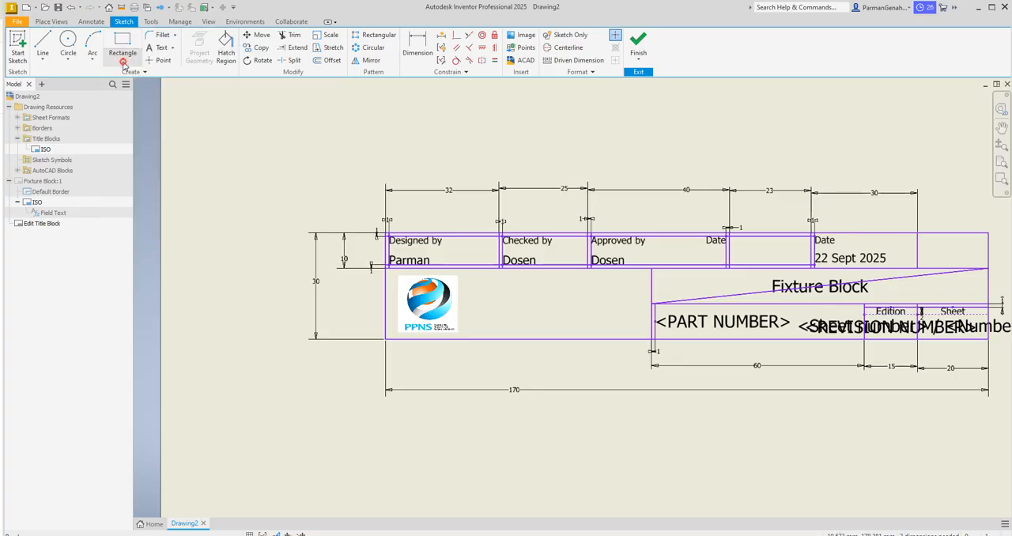
{"action": "left_click", "coordinate": [41, 41]}
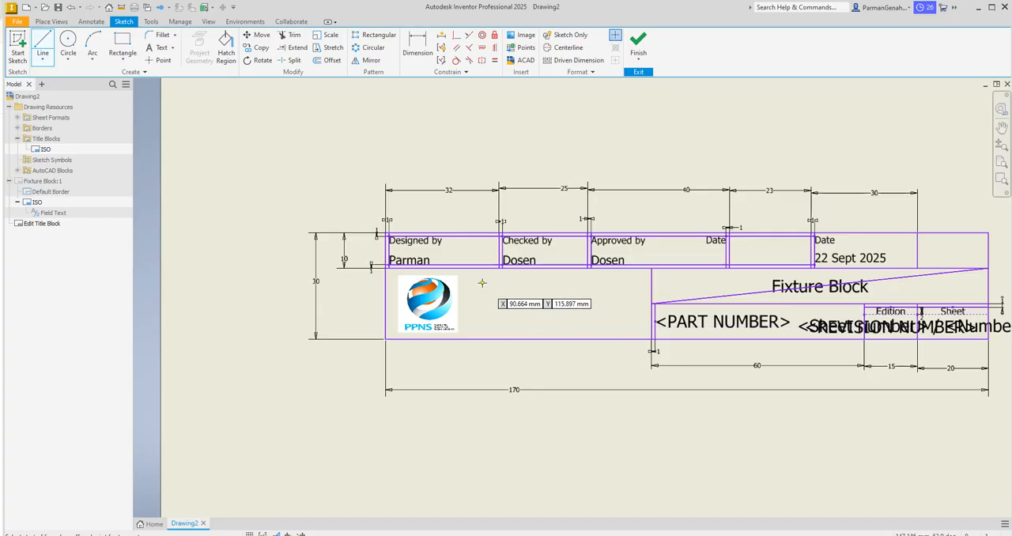
{"action": "left_click", "coordinate": [482, 282]}
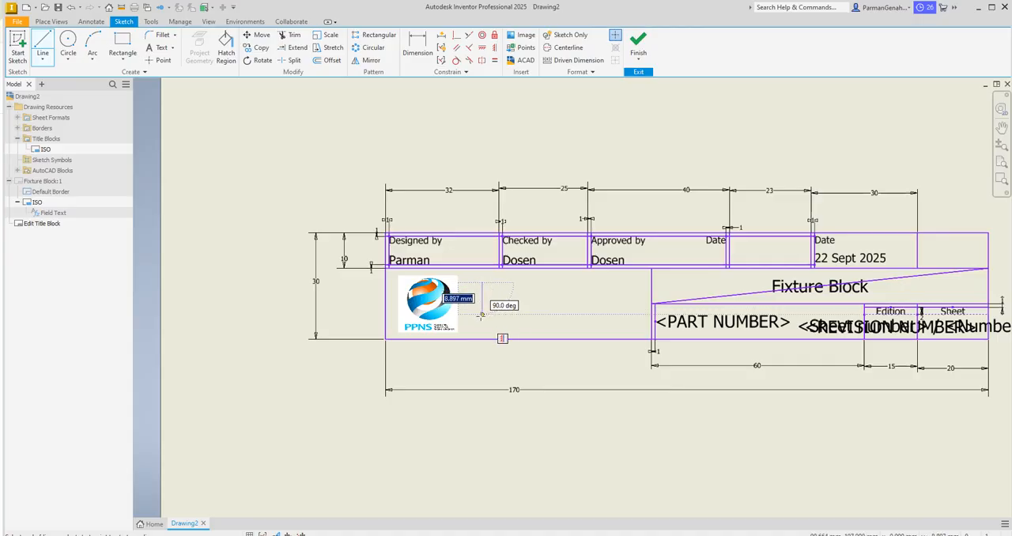
{"action": "left_click", "coordinate": [482, 314]}
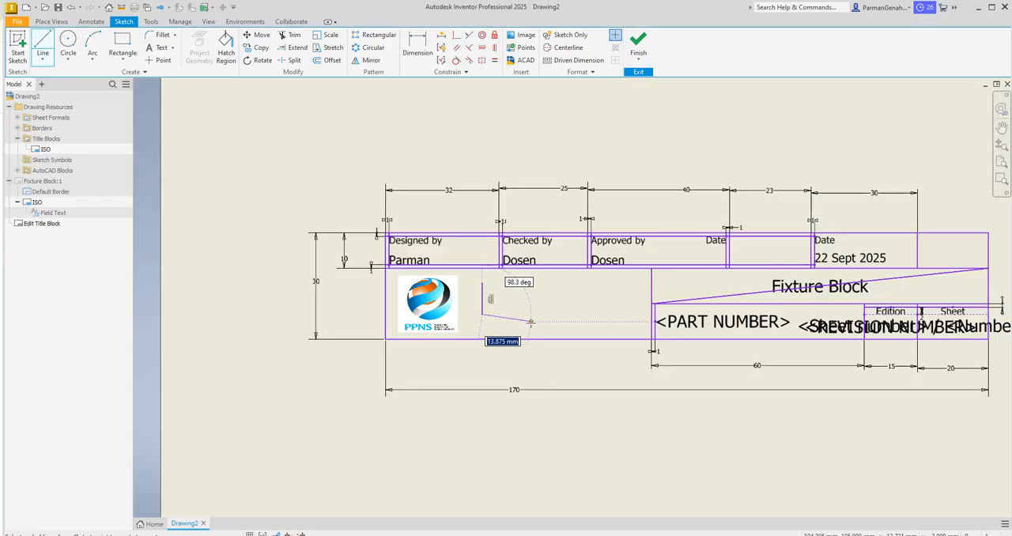
{"action": "left_click", "coordinate": [531, 322]}
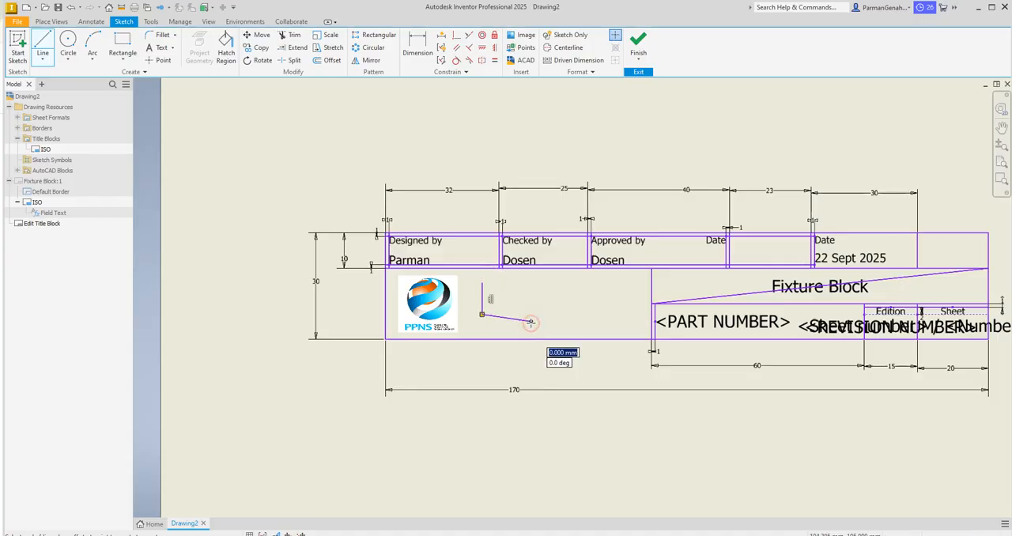
{"action": "left_click", "coordinate": [530, 274]}
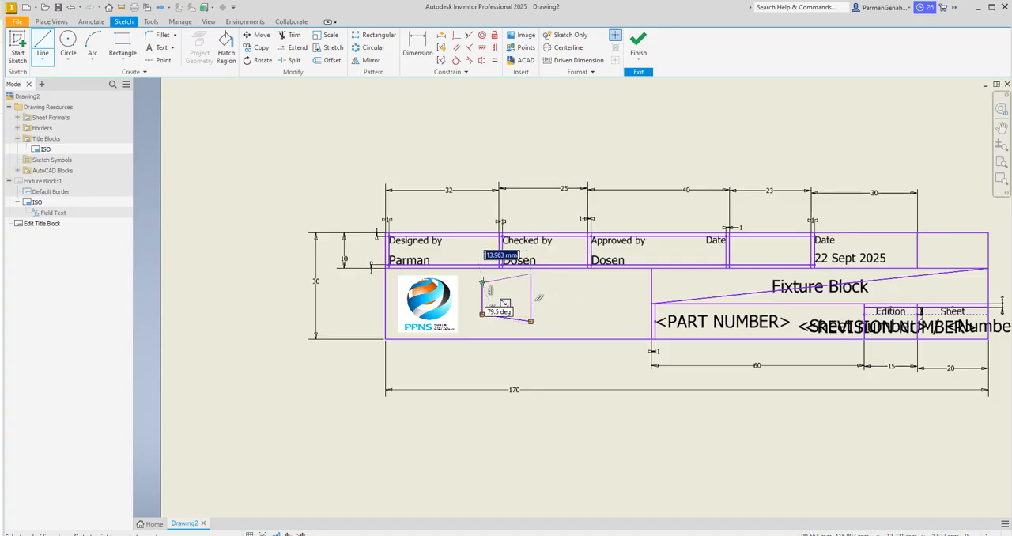
{"action": "left_click", "coordinate": [482, 282]}
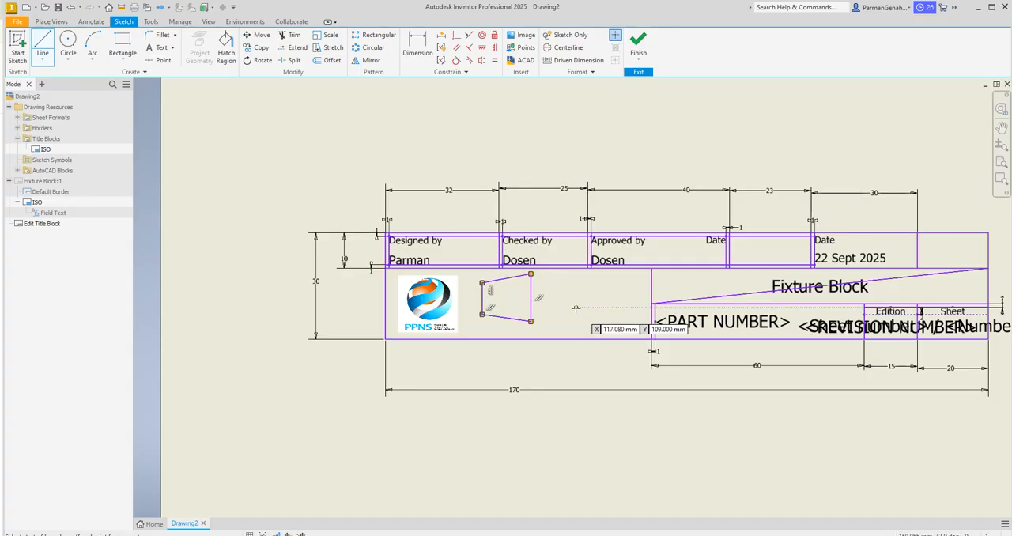
{"action": "key", "text": "Escape"}
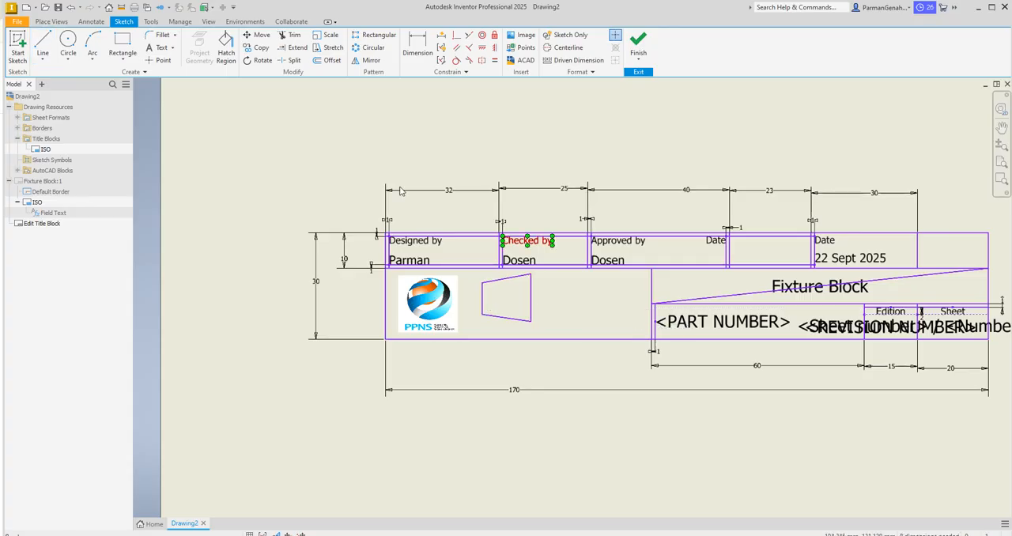
Step: Dimension the trapezoid's short vertical side to 7 mm and its horizontal width to 10 mm
{"action": "left_click", "coordinate": [423, 39]}
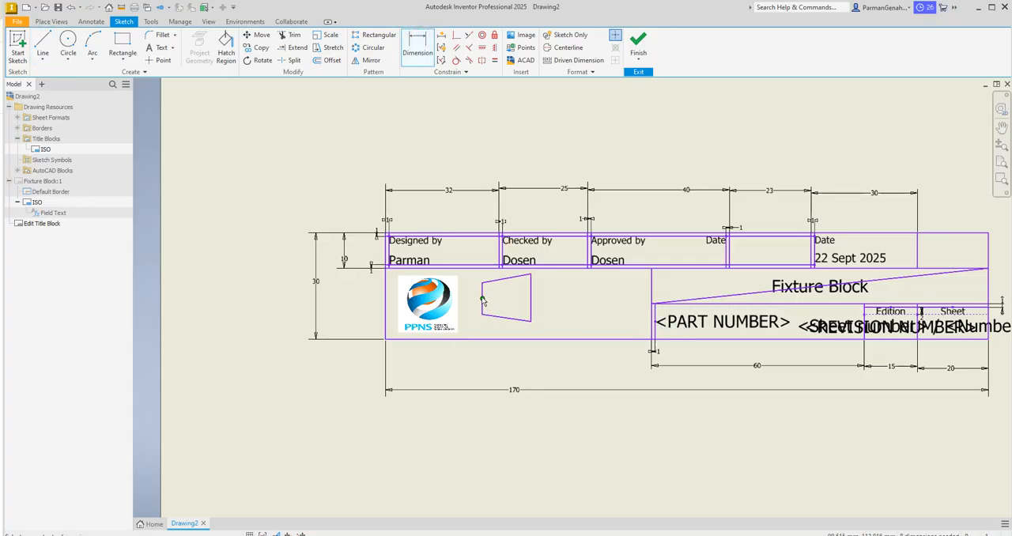
{"action": "left_click", "coordinate": [484, 297]}
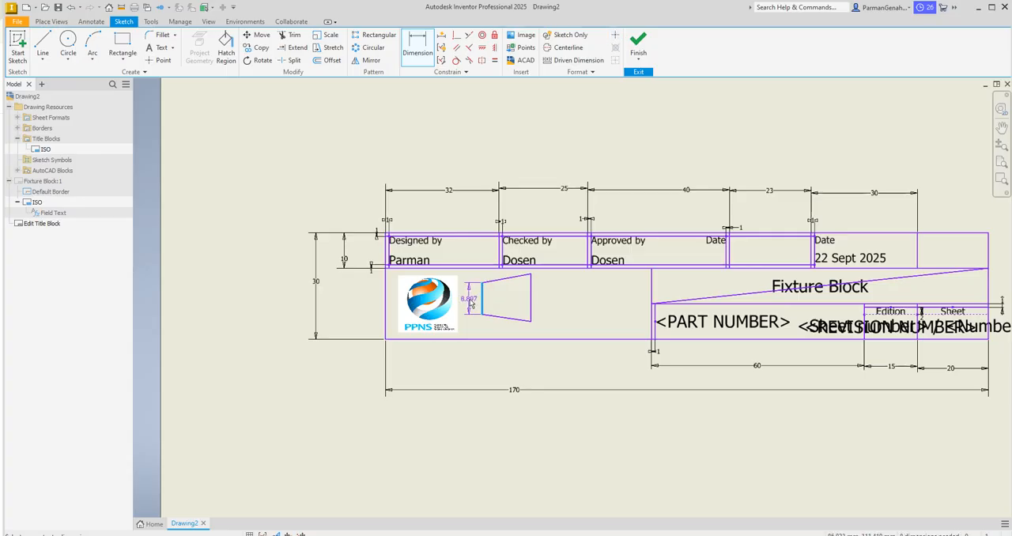
{"action": "left_click", "coordinate": [475, 308]}
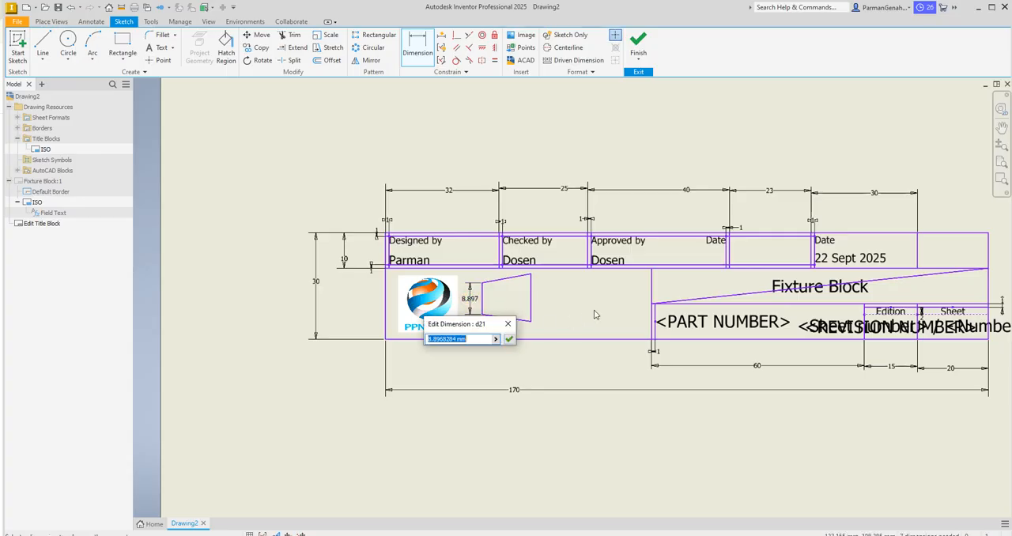
{"action": "type", "text": "7"}
{"action": "key", "text": "Return"}
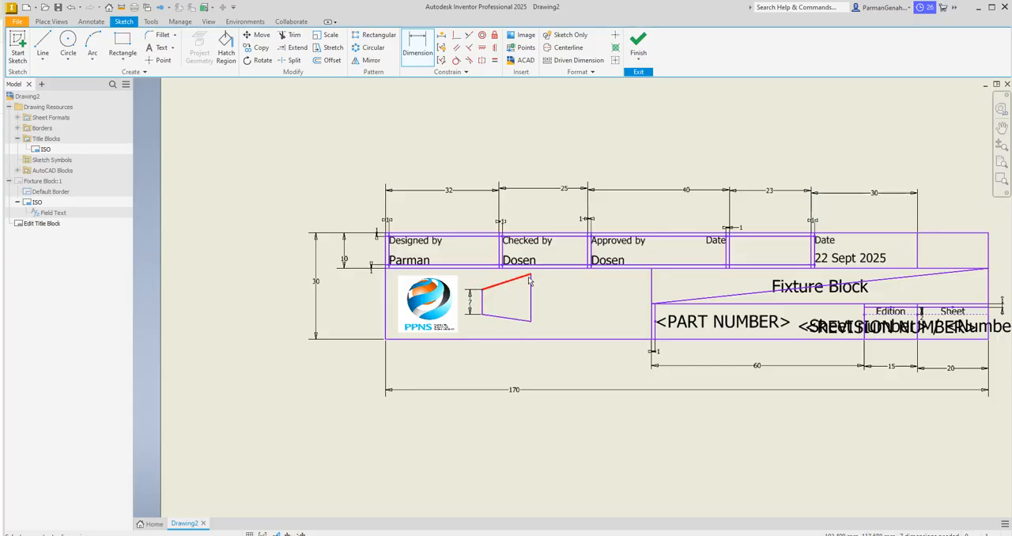
{"action": "left_click", "coordinate": [513, 279]}
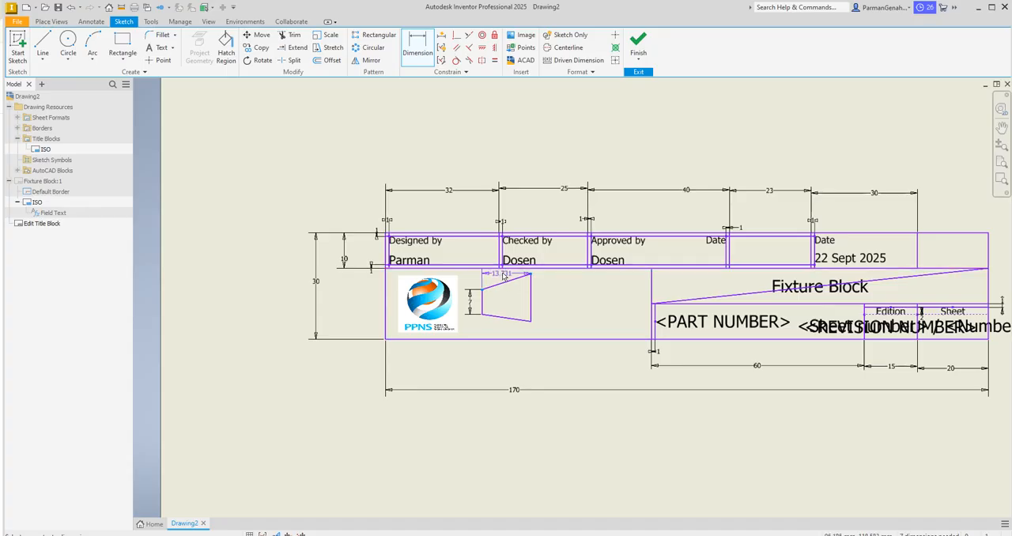
{"action": "left_click", "coordinate": [503, 277]}
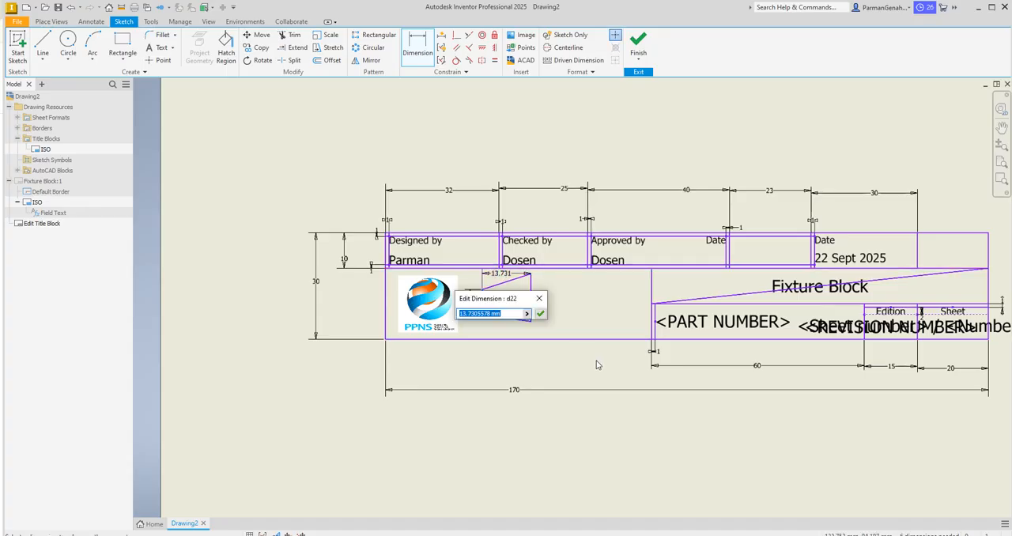
{"action": "type", "text": "10"}
{"action": "key", "text": "Return"}
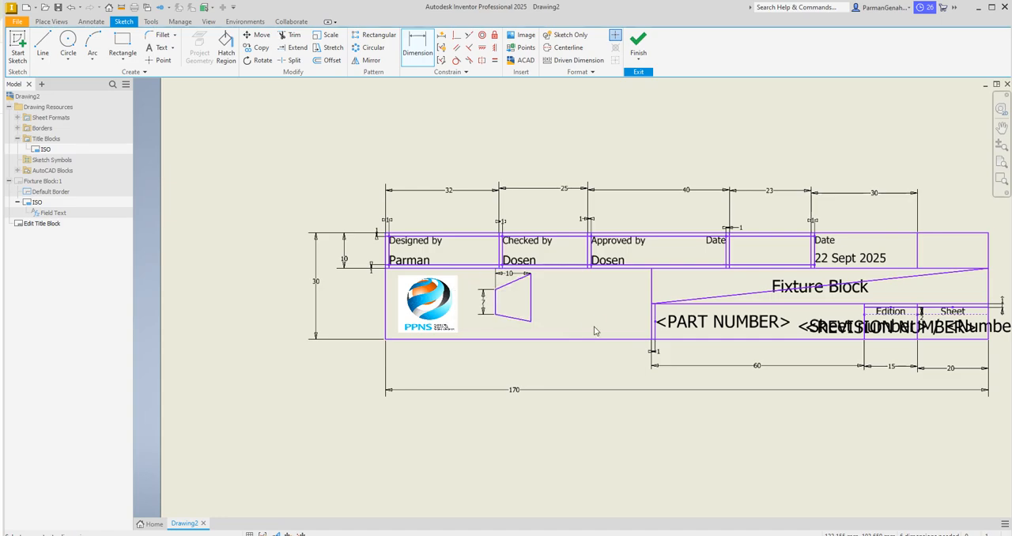
{"action": "left_click", "coordinate": [522, 319]}
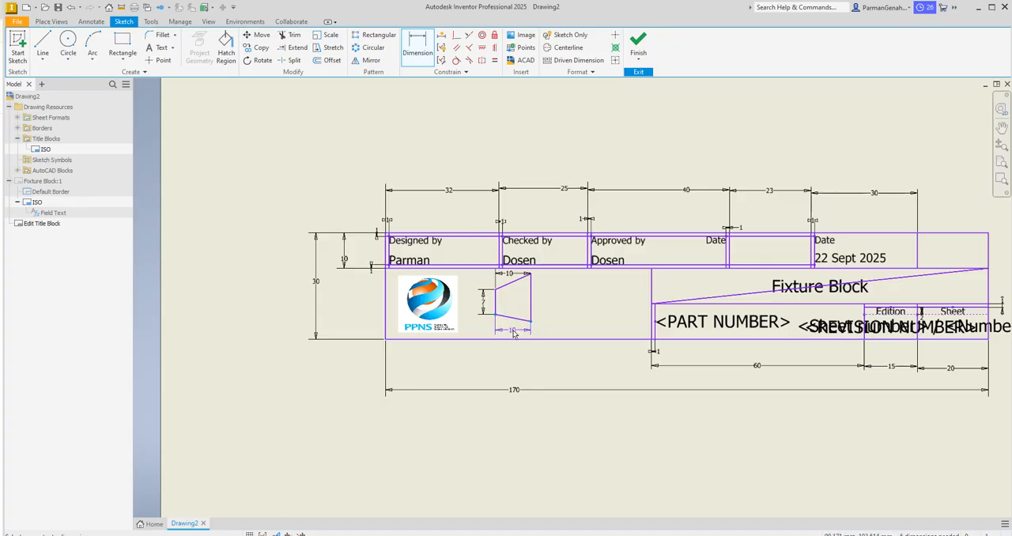
{"action": "left_click", "coordinate": [513, 334]}
{"action": "left_click", "coordinate": [187, 95]}
Step: Dimension the angle between the trapezoid's short vertical side and upper slanted edge to 130 degrees
{"action": "left_click", "coordinate": [506, 289]}
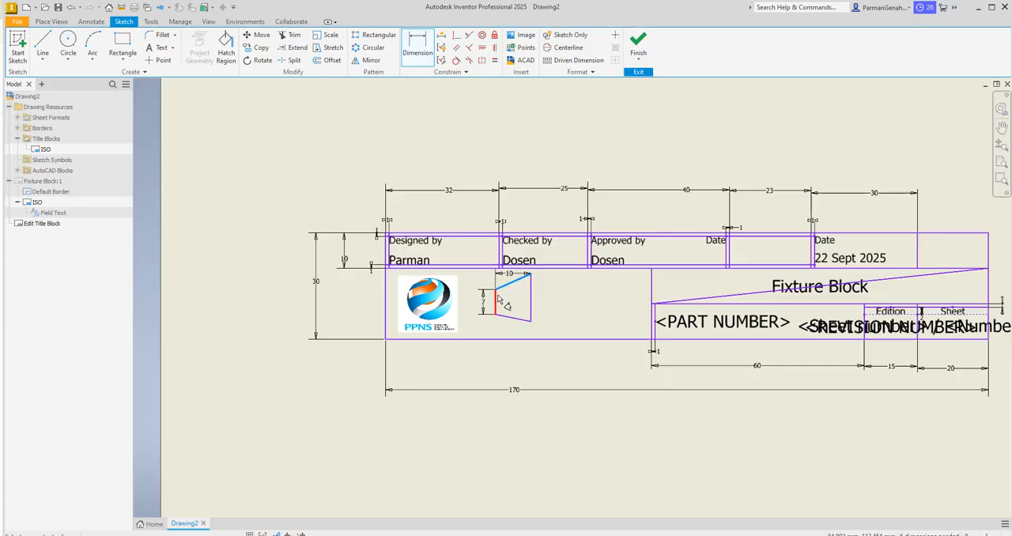
{"action": "left_click", "coordinate": [508, 298]}
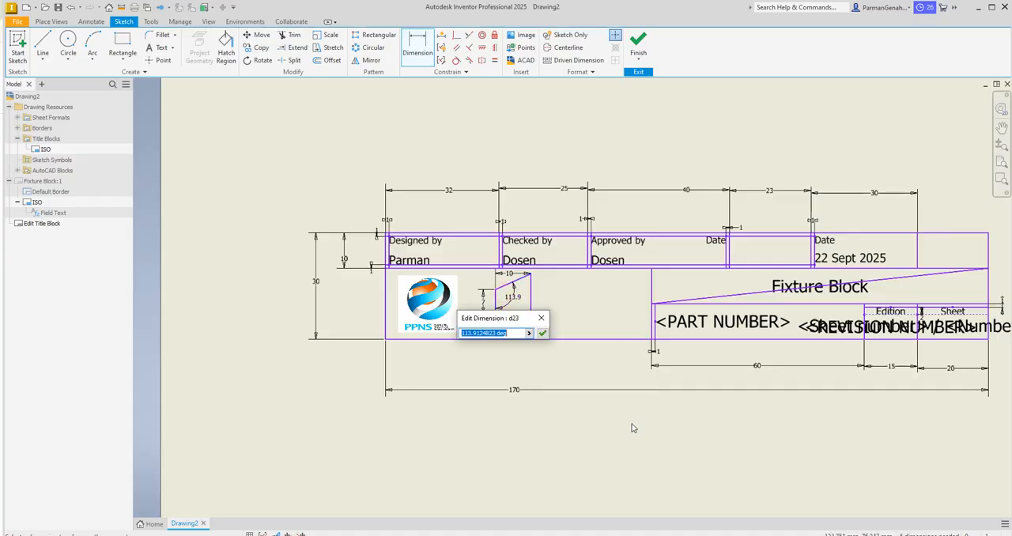
{"action": "type", "text": "90"}
{"action": "key", "text": "Return"}
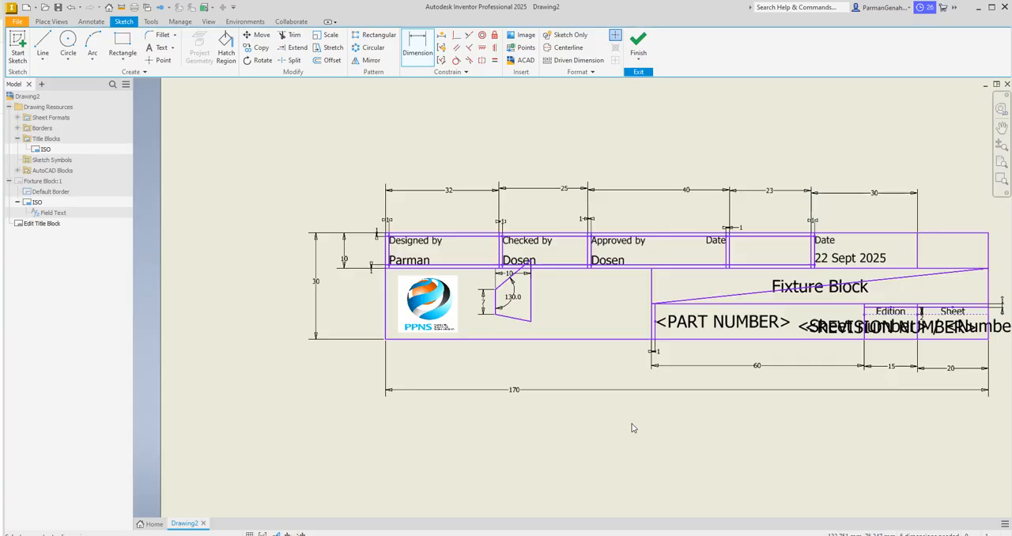
Step: Set the trapezoid's upper angle to 110 degrees and dimension the angle between its short side and lower slanted edge to 110 degrees
{"action": "double_click", "coordinate": [513, 299]}
{"action": "type", "text": "110"}
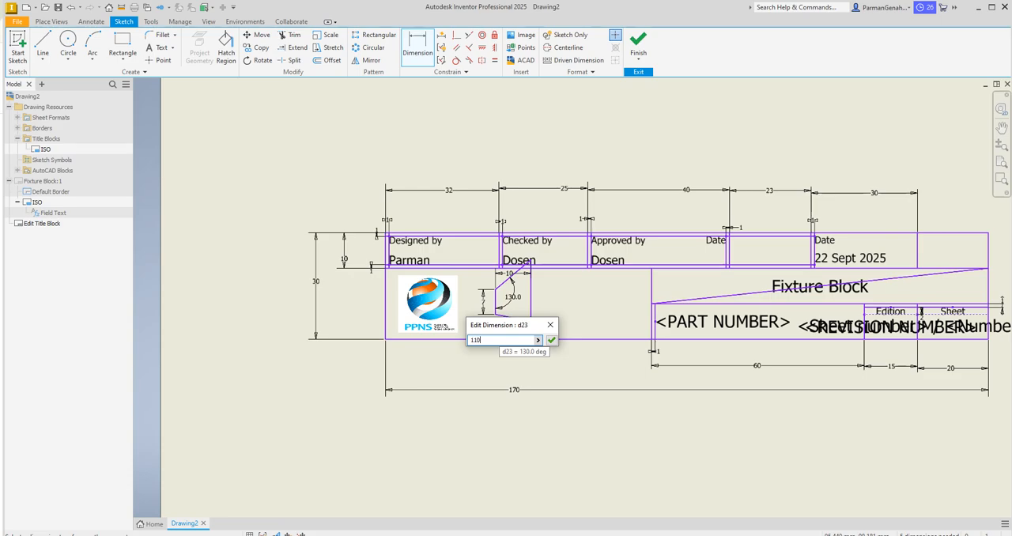
{"action": "key", "text": "Return"}
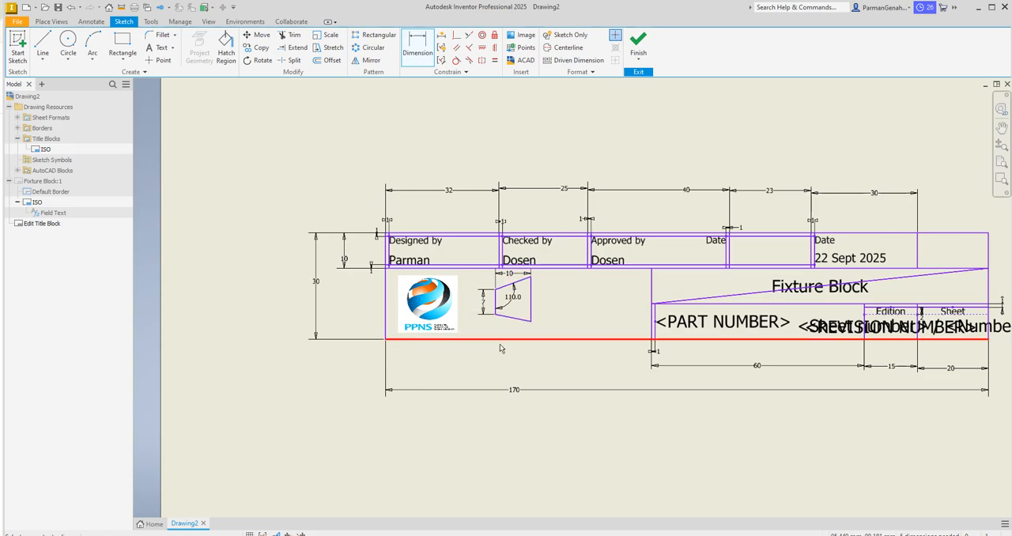
{"action": "left_click", "coordinate": [497, 304]}
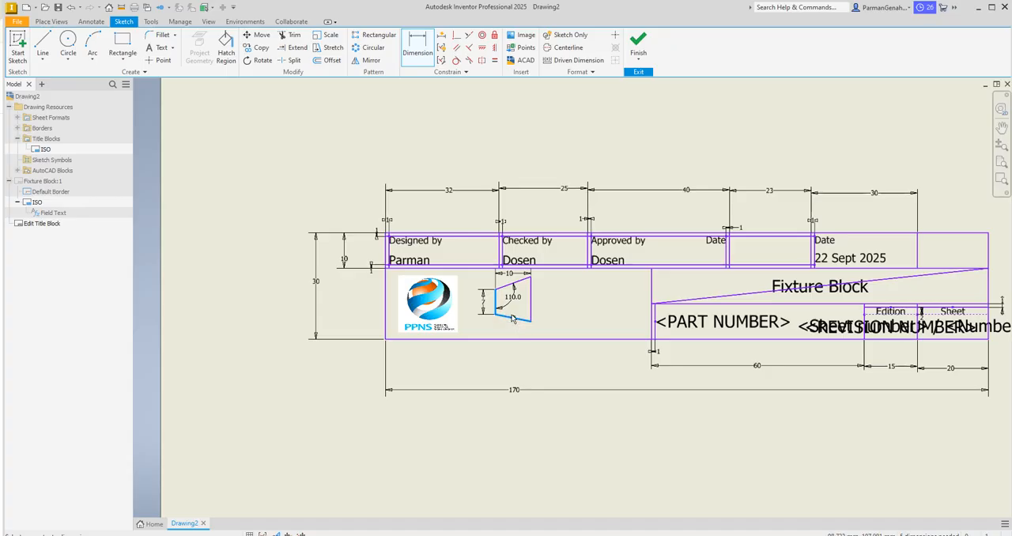
{"action": "left_click", "coordinate": [508, 316]}
{"action": "left_click", "coordinate": [508, 314]}
{"action": "type", "text": "110"}
{"action": "key", "text": "Return"}
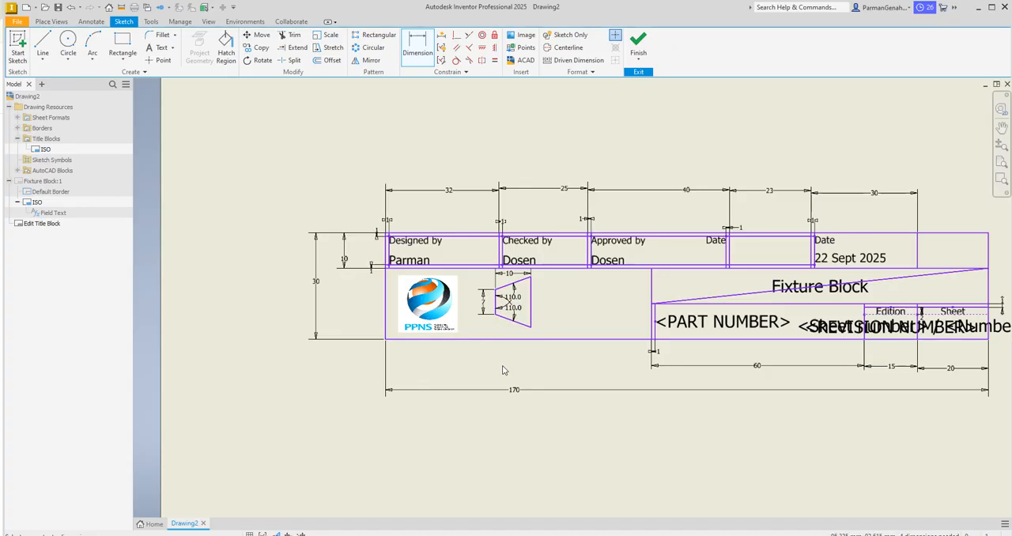
{"action": "left_click", "coordinate": [531, 301]}
{"action": "left_click", "coordinate": [543, 305]}
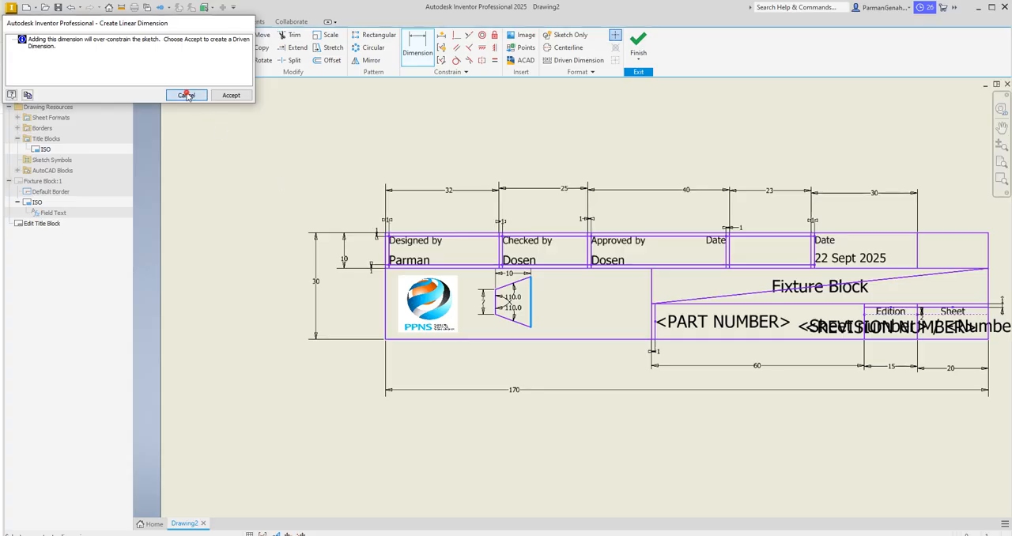
{"action": "left_click", "coordinate": [186, 95]}
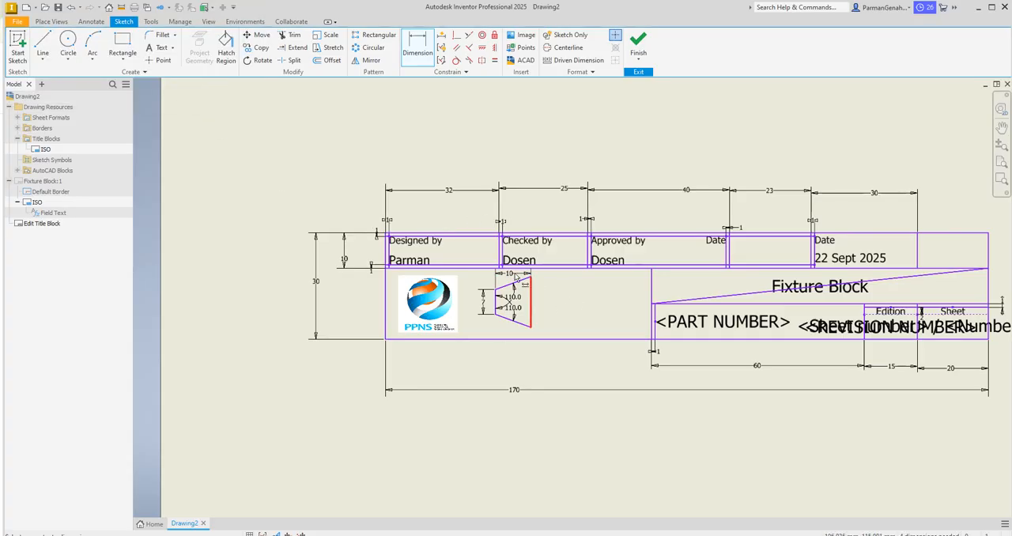
Step: Set the trapezoid's horizontal width to 14 mm
{"action": "left_click", "coordinate": [510, 274]}
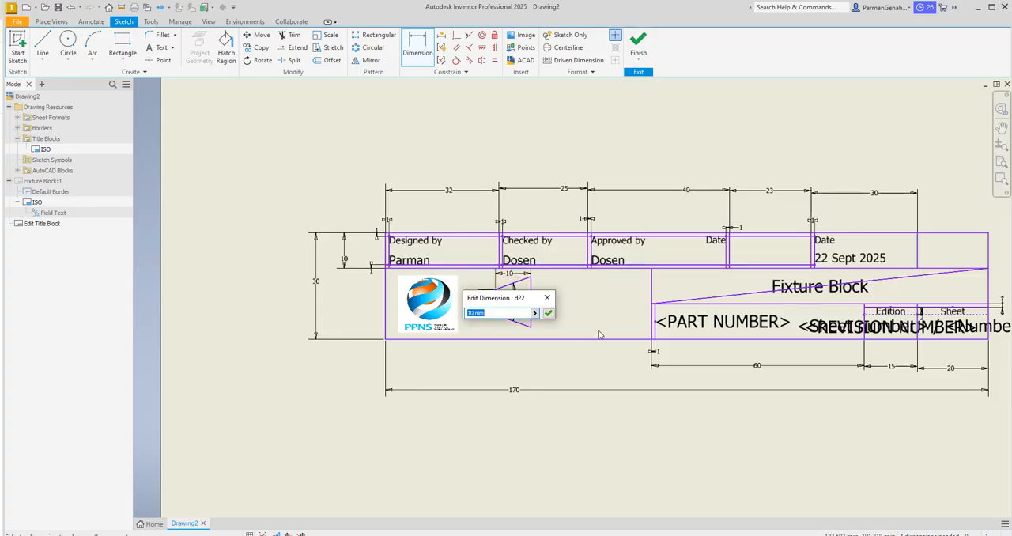
{"action": "type", "text": "1"}
{"action": "key", "text": "Return"}
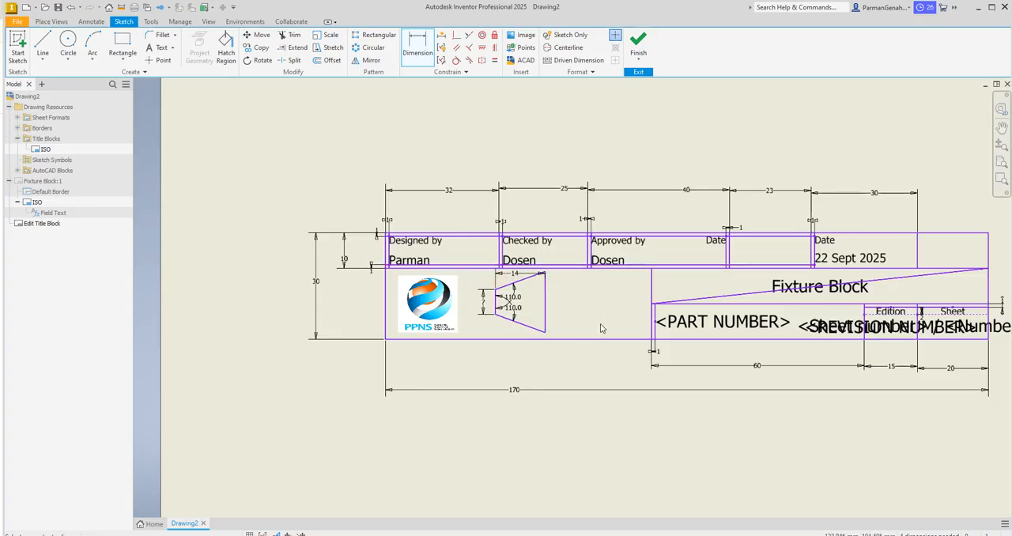
Step: Set the length of the trapezoid's short vertical side to 9 mm
{"action": "double_click", "coordinate": [485, 305]}
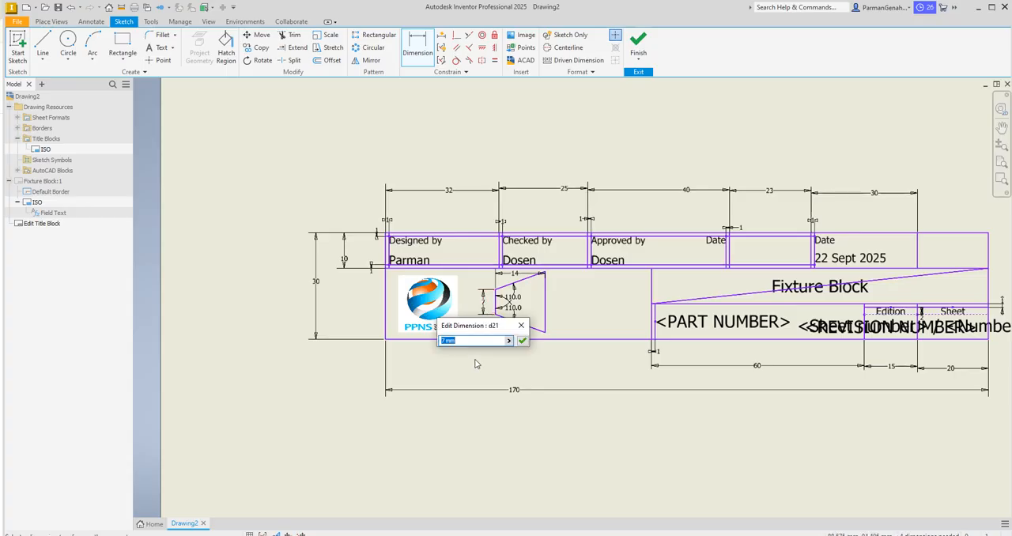
{"action": "type", "text": "9"}
{"action": "key", "text": "Return"}
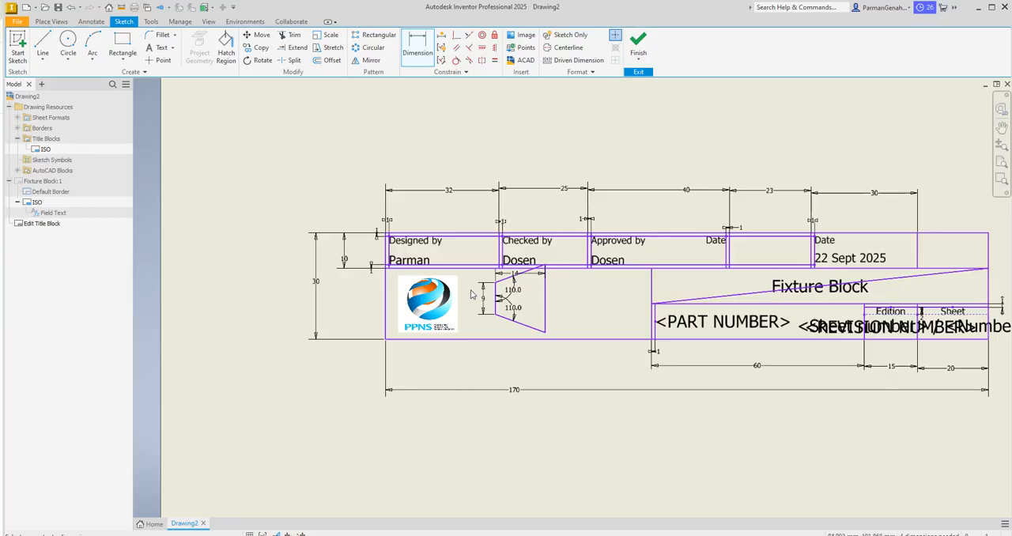
Step: Set the length of the trapezoid's short vertical side to 8 mm
{"action": "double_click", "coordinate": [484, 298]}
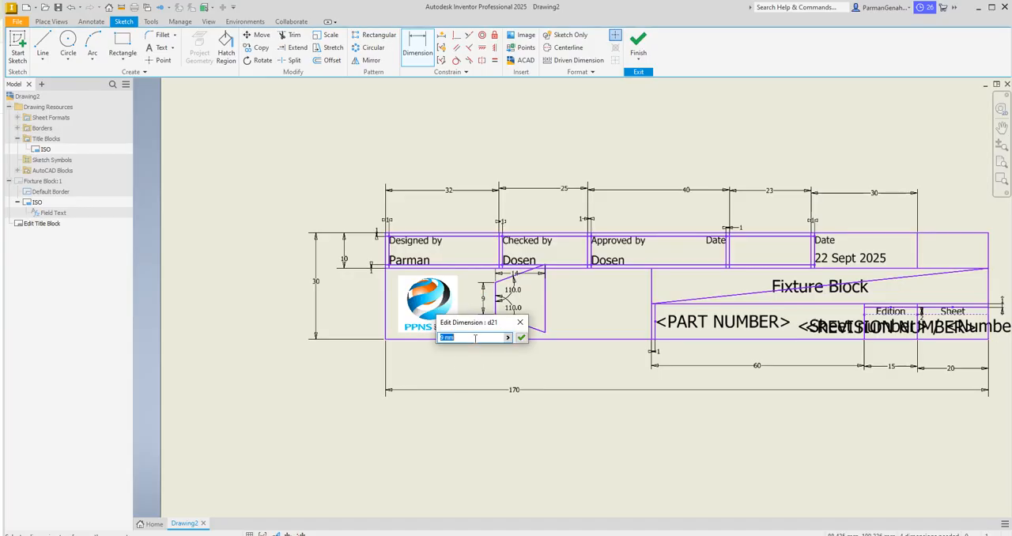
{"action": "type", "text": "8"}
{"action": "key", "text": "Return"}
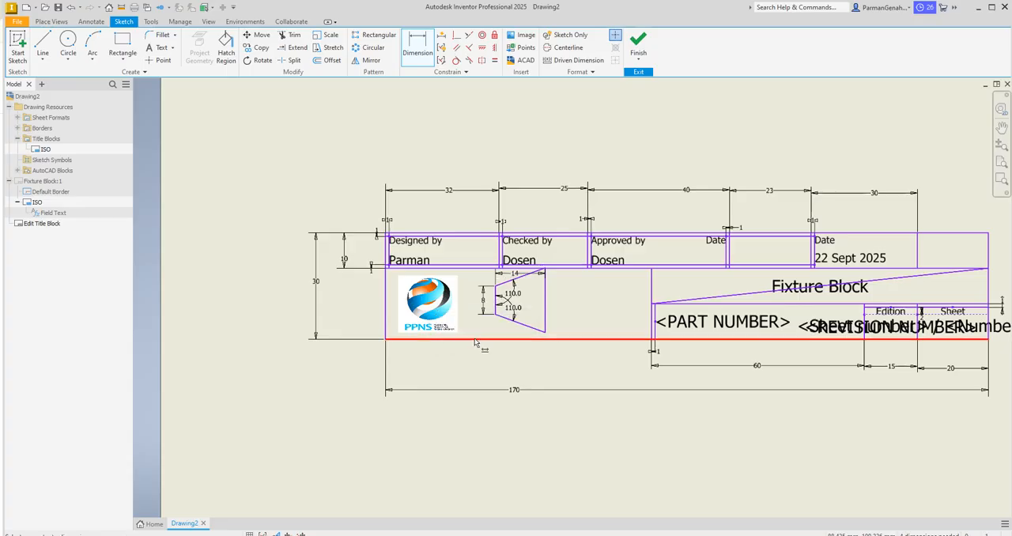
Step: Set both angles between the trapezoid's short vertical side and its slanted edges to 100 degrees
{"action": "double_click", "coordinate": [514, 297]}
{"action": "type", "text": "10"}
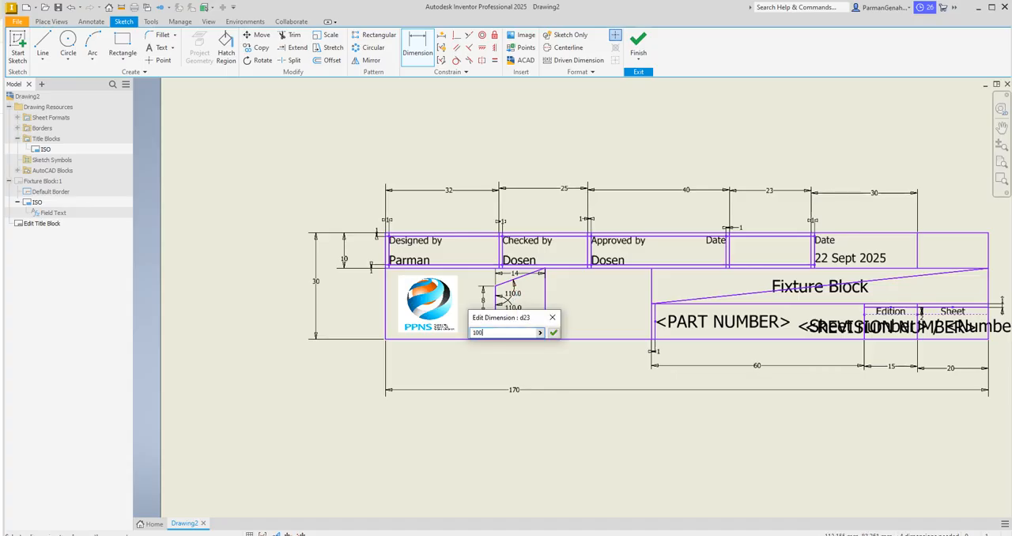
{"action": "type", "text": "0"}
{"action": "key", "text": "Return"}
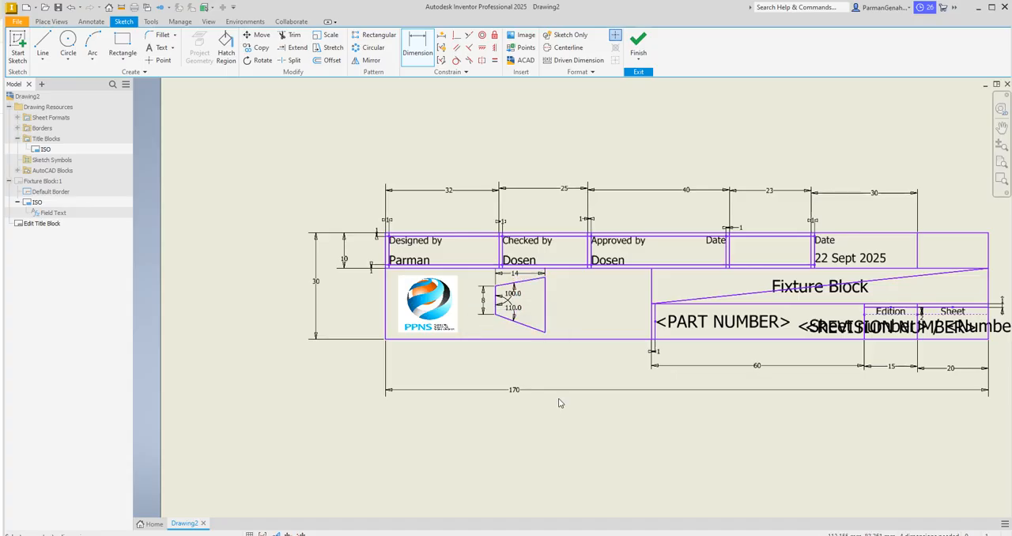
{"action": "double_click", "coordinate": [514, 308]}
{"action": "type", "text": "1"}
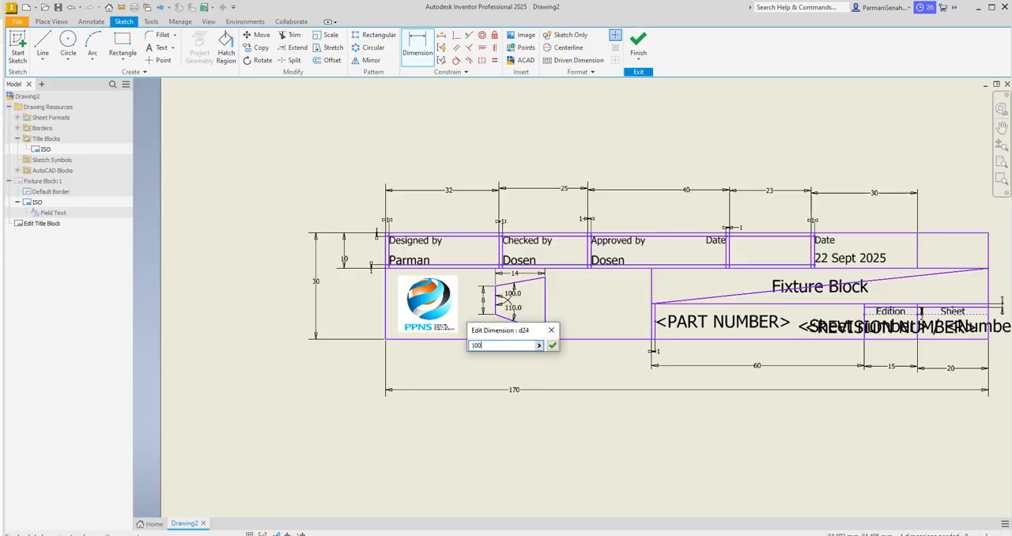
{"action": "type", "text": "00"}
{"action": "key", "text": "Return"}
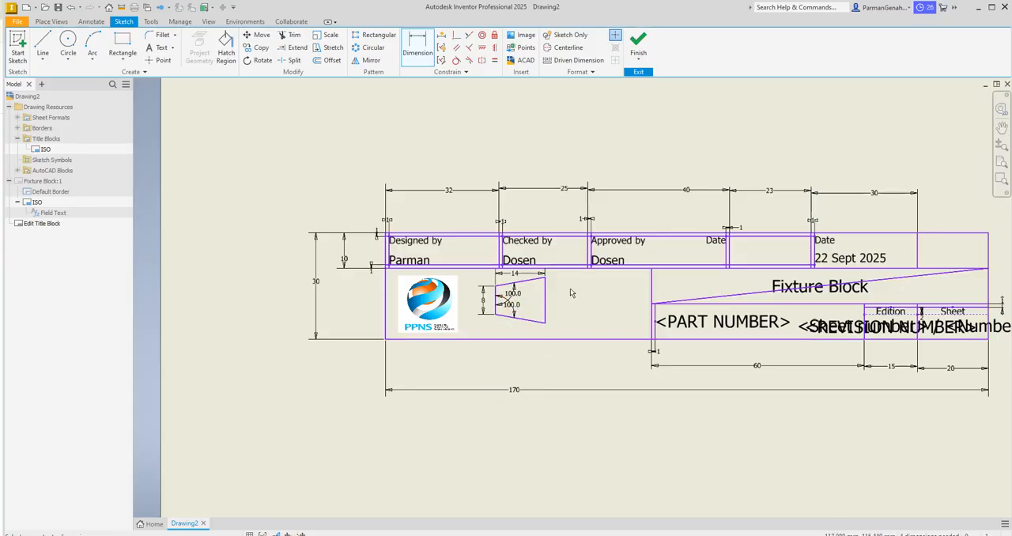
Step: Sketch a circle about 6 mm in diameter beside the trapezoid's long side, level with that side's midpoint
{"action": "left_click", "coordinate": [67, 39]}
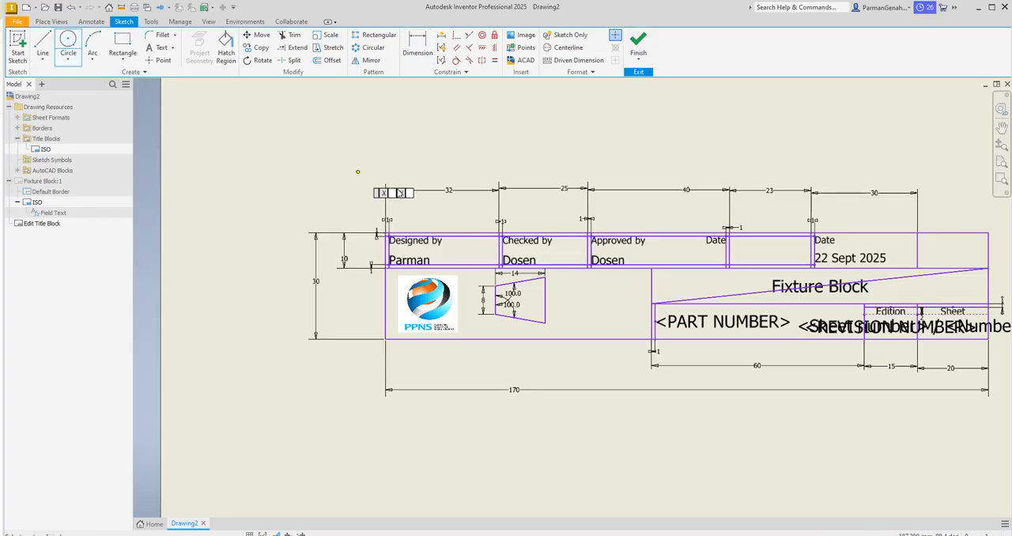
{"action": "left_click", "coordinate": [577, 299]}
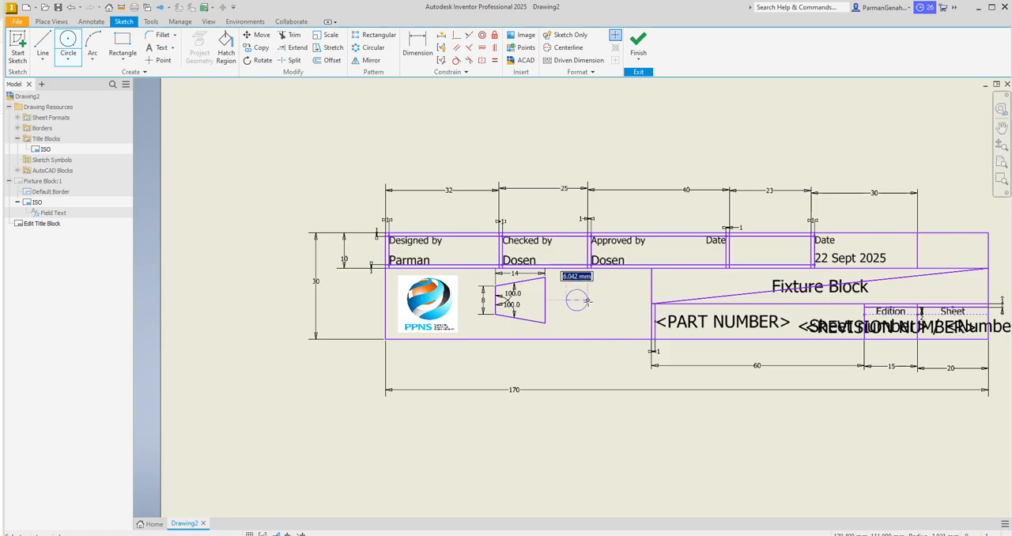
{"action": "left_click", "coordinate": [587, 300]}
{"action": "left_click", "coordinate": [577, 300]}
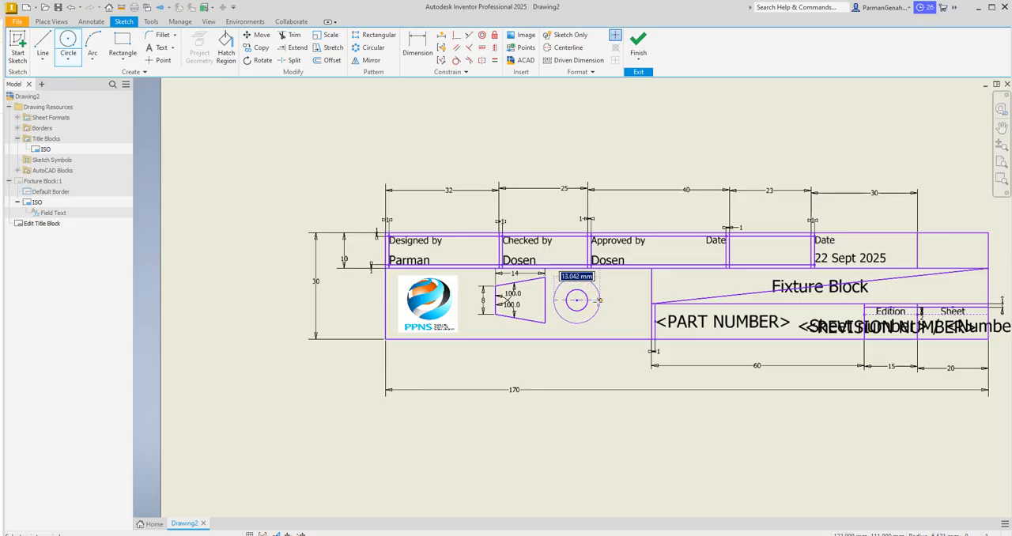
{"action": "key", "text": "Escape"}
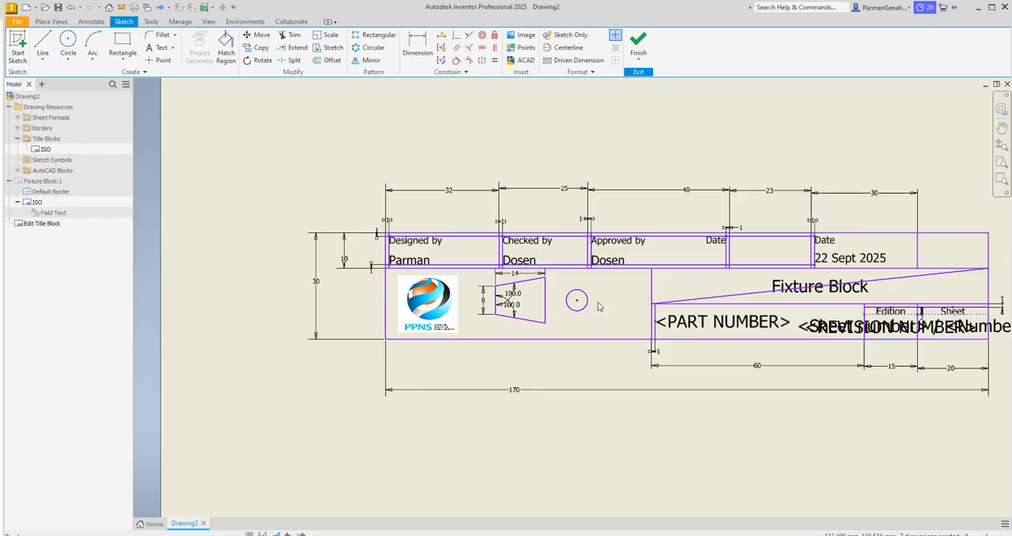
Step: Sketch a second circle 15 mm in diameter, concentric with the small circle
{"action": "left_click", "coordinate": [68, 43]}
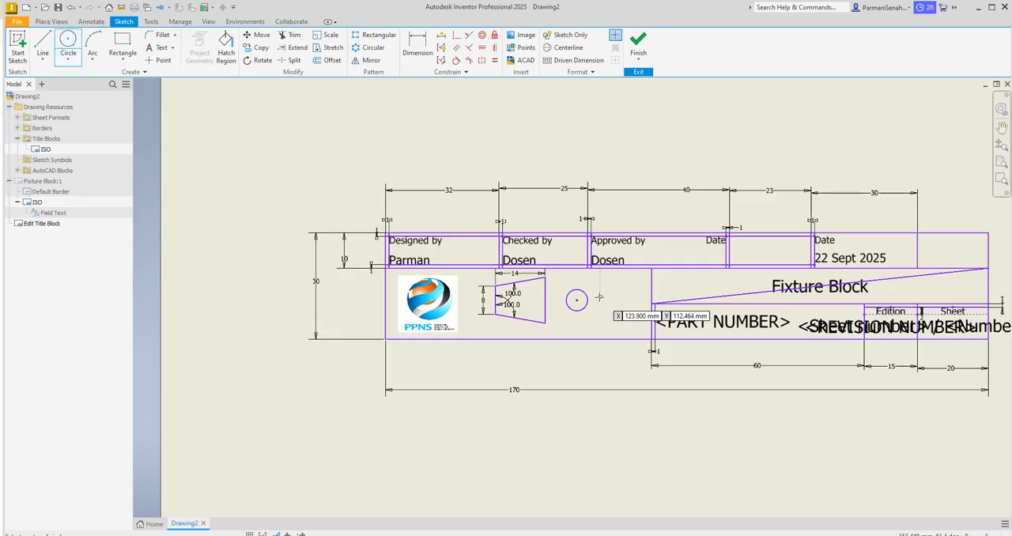
{"action": "left_click", "coordinate": [576, 300]}
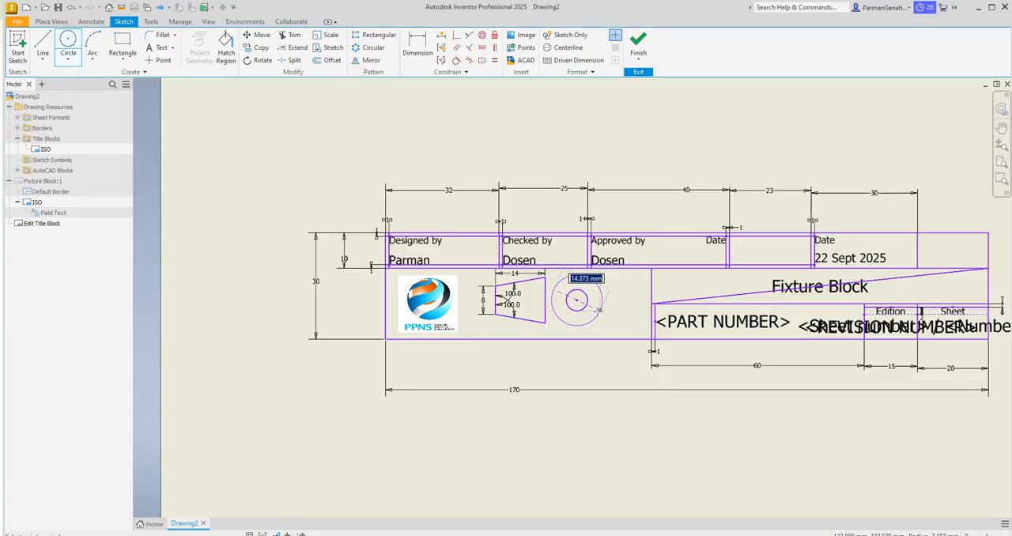
{"action": "type", "text": "15"}
{"action": "key", "text": "Return"}
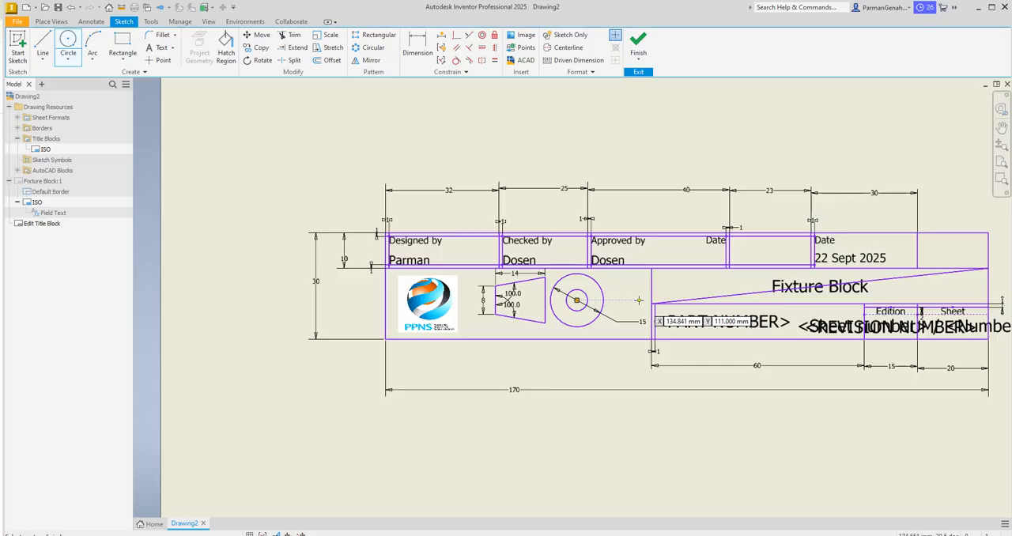
{"action": "key", "text": "Escape"}
Step: Dimension the horizontal distance from the midpoint of the trapezoid's long side to the circles' centre to 10 mm
{"action": "left_click", "coordinate": [424, 46]}
{"action": "left_click", "coordinate": [545, 302]}
{"action": "left_click", "coordinate": [576, 301]}
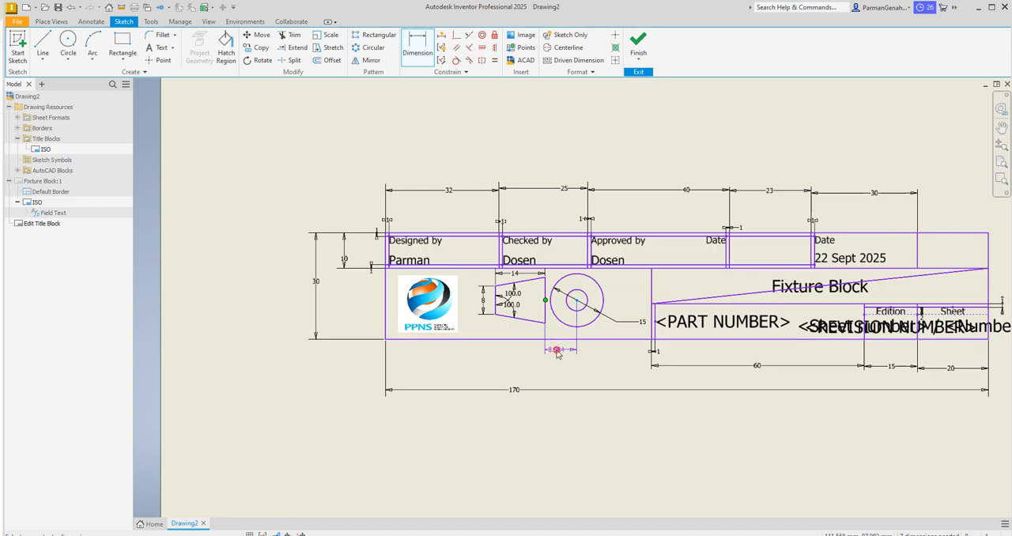
{"action": "left_click", "coordinate": [556, 353]}
{"action": "type", "text": "10"}
{"action": "key", "text": "Return"}
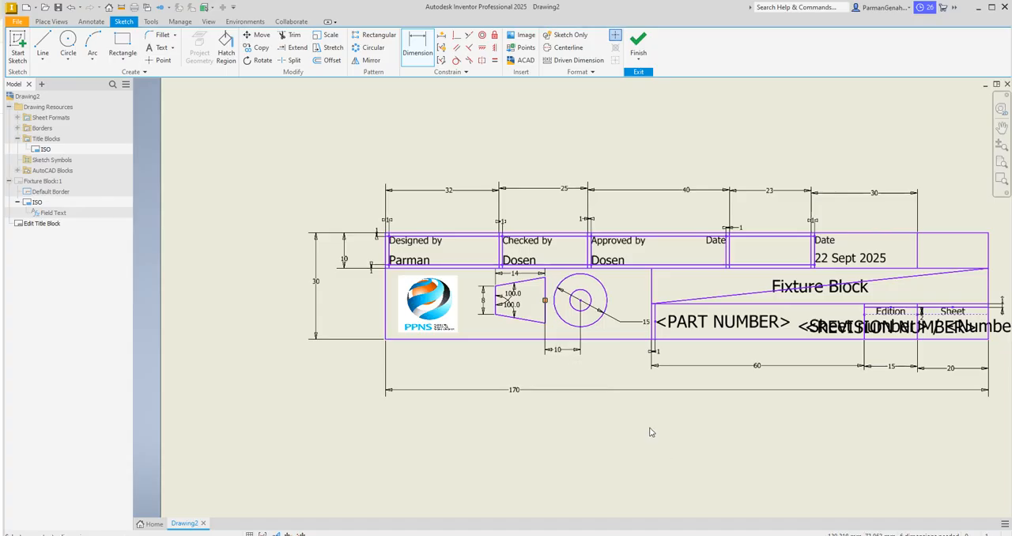
Step: Dimension the inner circle's diameter to 7 mm
{"action": "left_click", "coordinate": [589, 294]}
{"action": "left_click", "coordinate": [620, 286]}
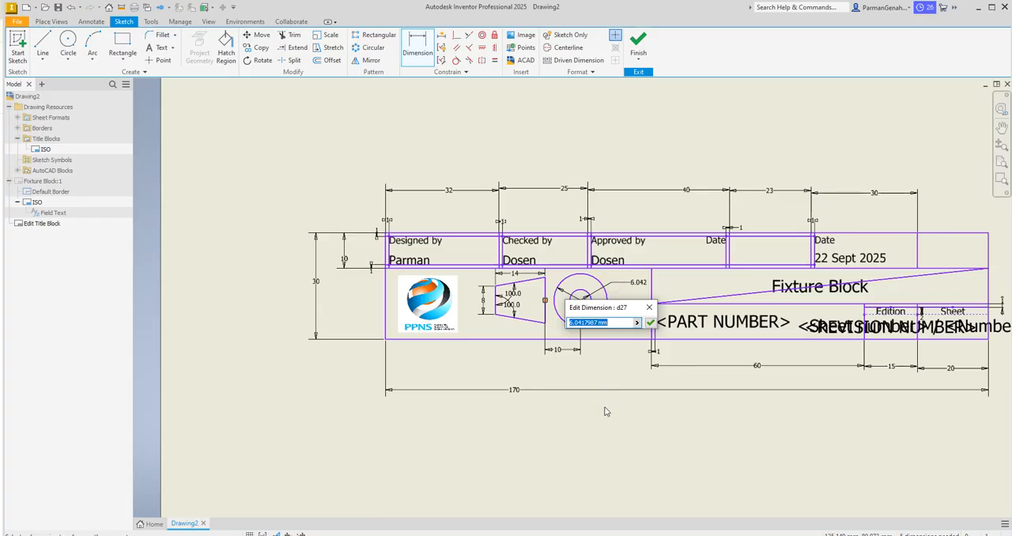
{"action": "type", "text": "7"}
{"action": "key", "text": "Return"}
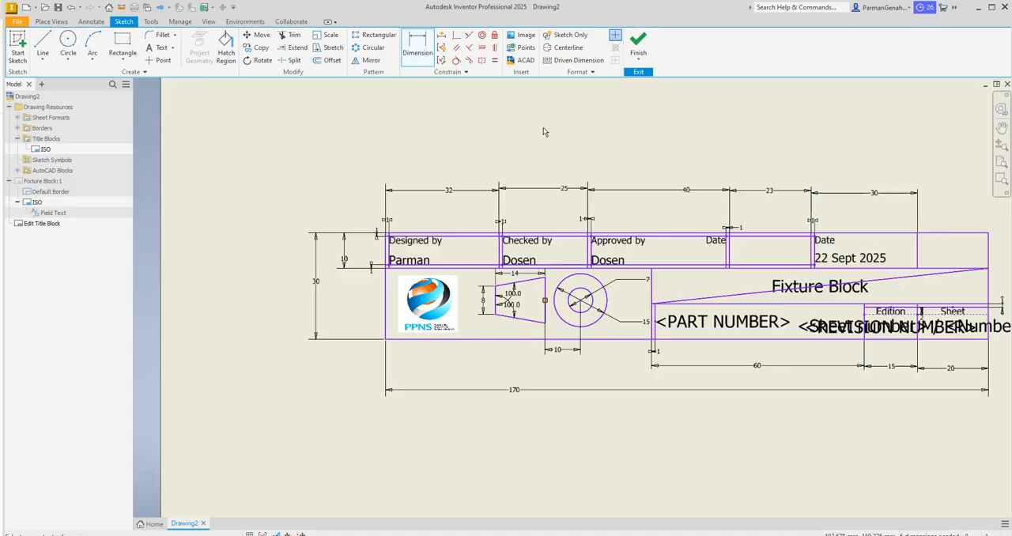
Step: Enable the centerline format and sketch a horizontal centerline about 17 mm long through the middle of the trapezoid
{"action": "left_click", "coordinate": [559, 50]}
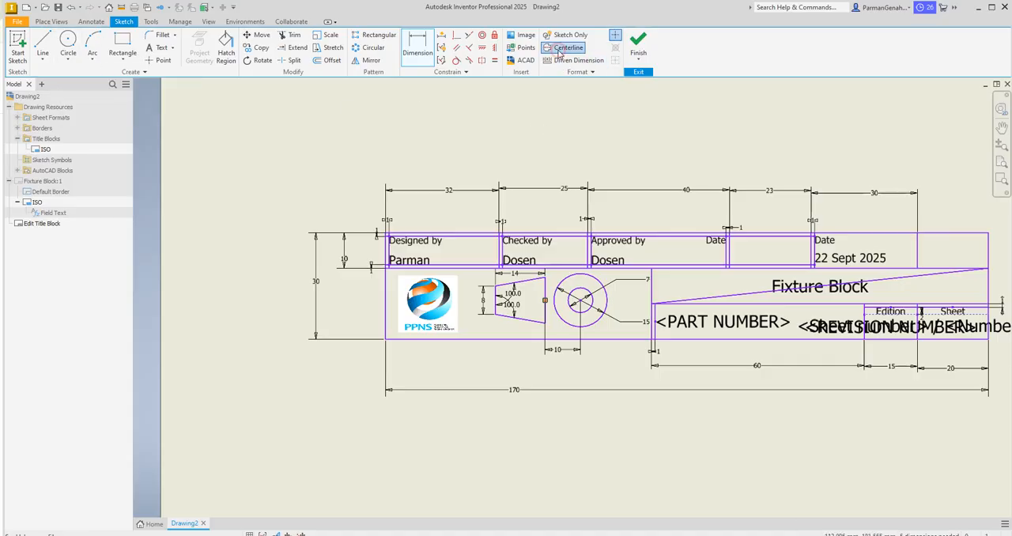
{"action": "left_click", "coordinate": [496, 301]}
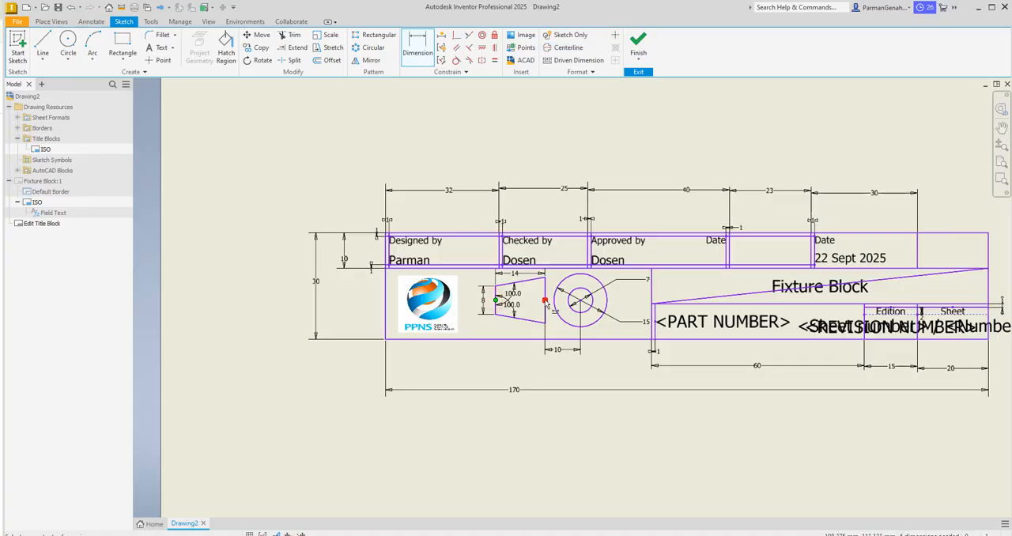
{"action": "left_click", "coordinate": [546, 302]}
{"action": "key", "text": "Escape"}
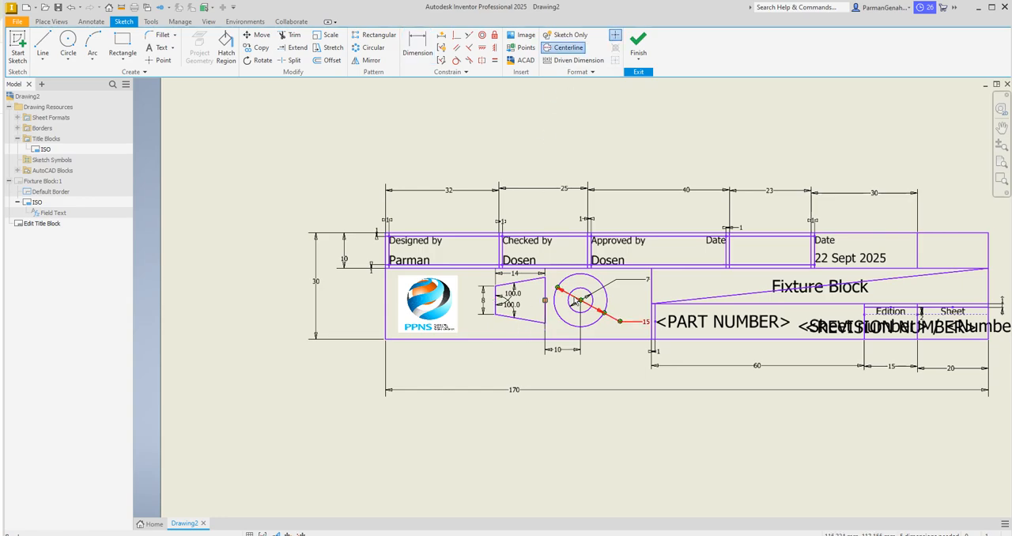
{"action": "left_click", "coordinate": [43, 41]}
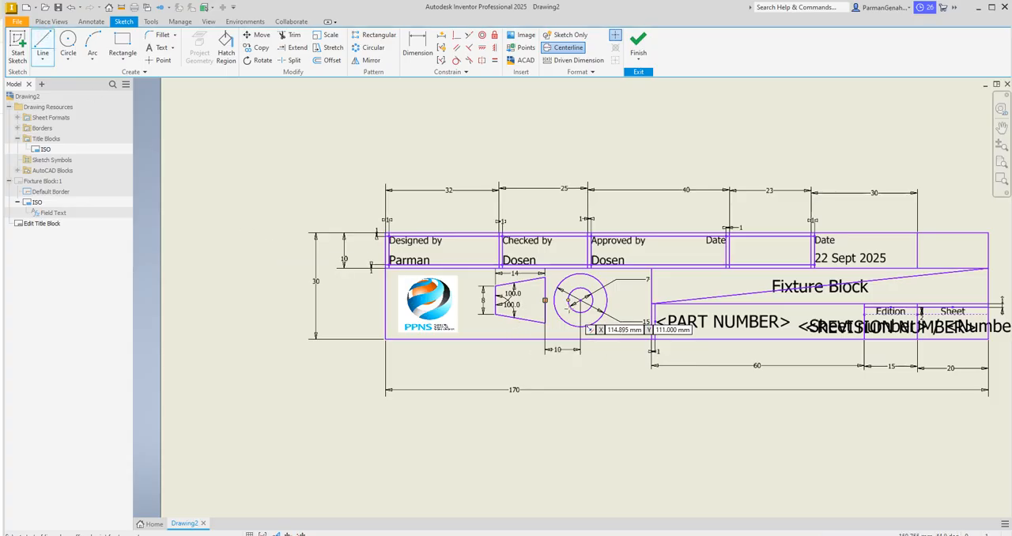
{"action": "left_click", "coordinate": [490, 299]}
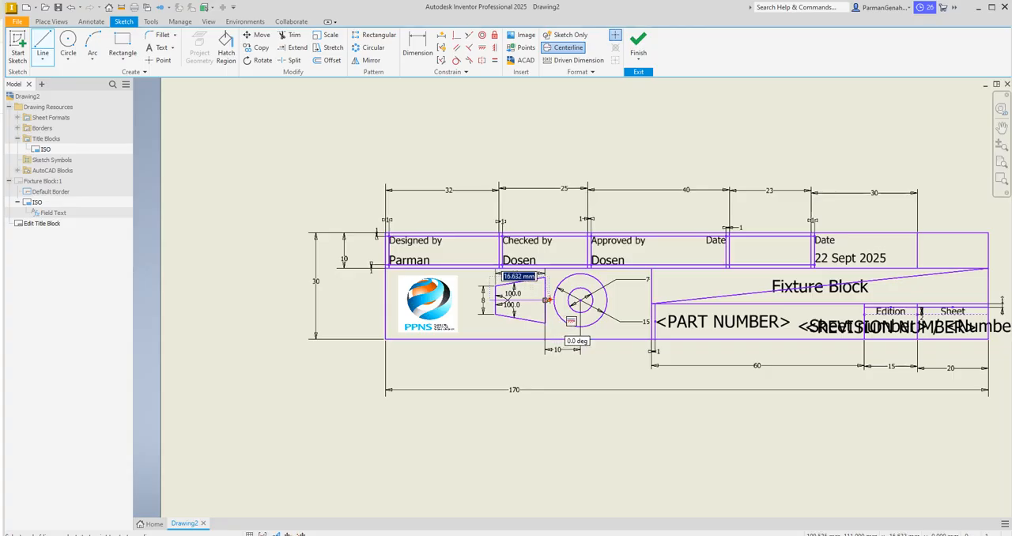
{"action": "left_click", "coordinate": [546, 299]}
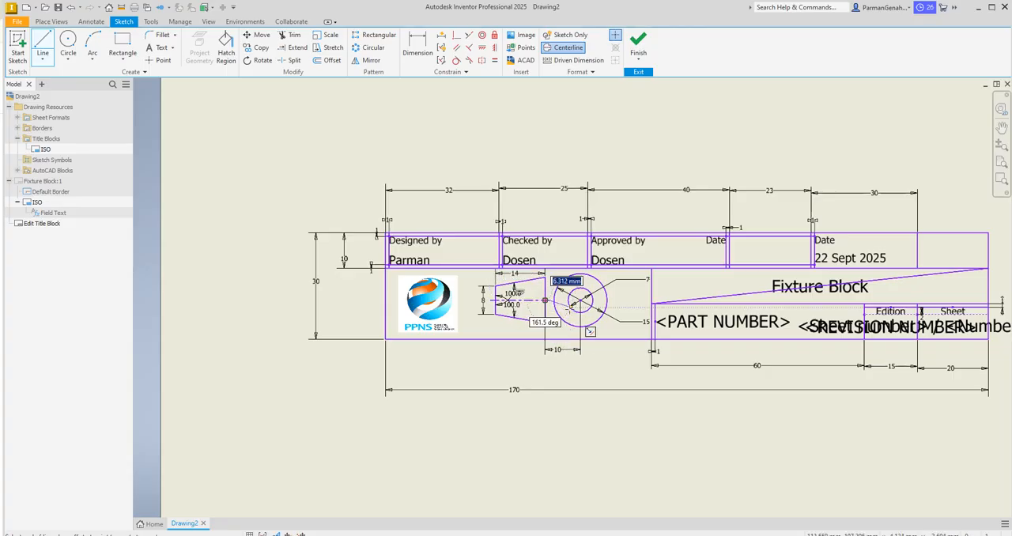
{"action": "left_click", "coordinate": [580, 300]}
{"action": "key", "text": "Escape"}
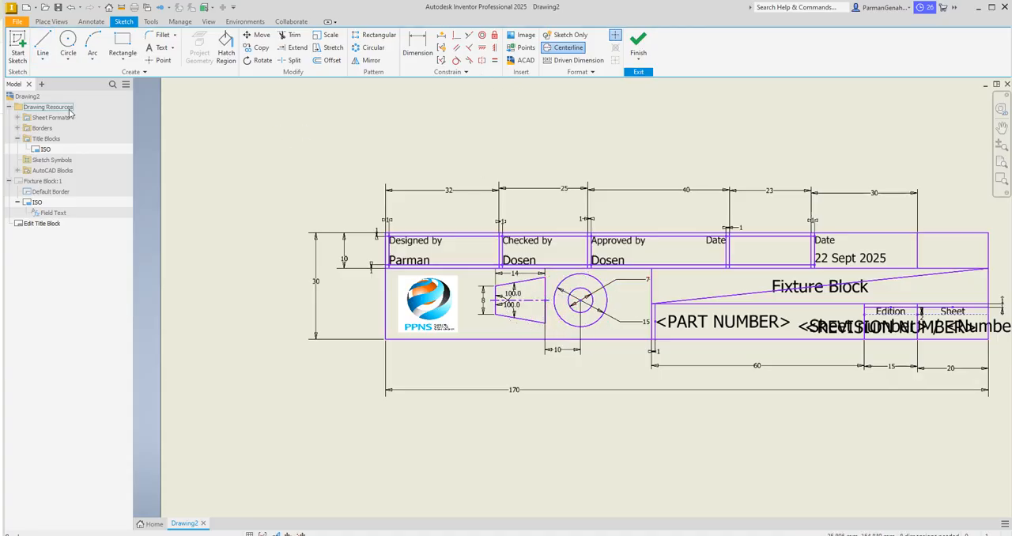
Step: Sketch a vertical centerline segment across the upper part of the concentric circles and a horizontal one across their trapezoid-facing side
{"action": "left_click", "coordinate": [44, 42]}
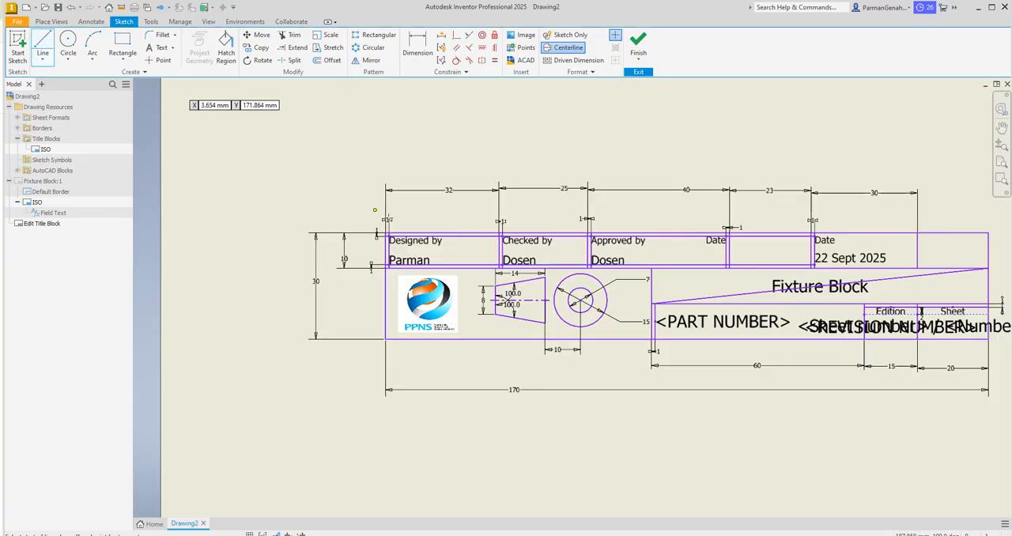
{"action": "left_click", "coordinate": [581, 272]}
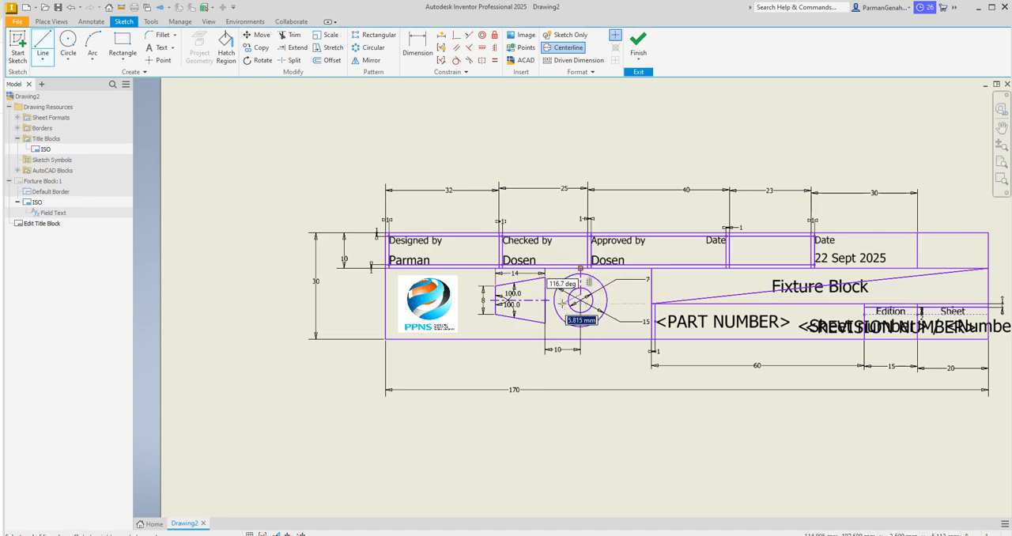
{"action": "key", "text": "Escape"}
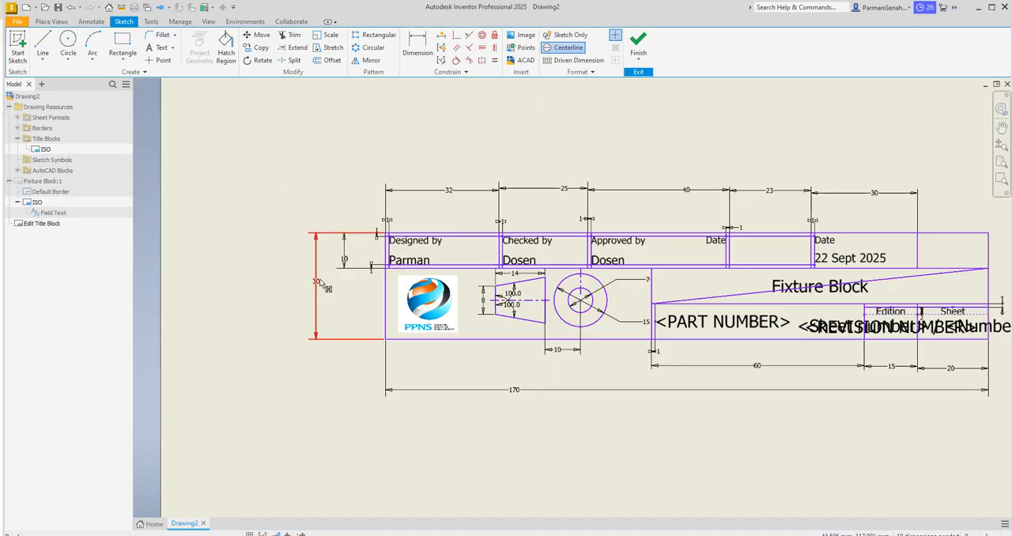
{"action": "left_click", "coordinate": [44, 41]}
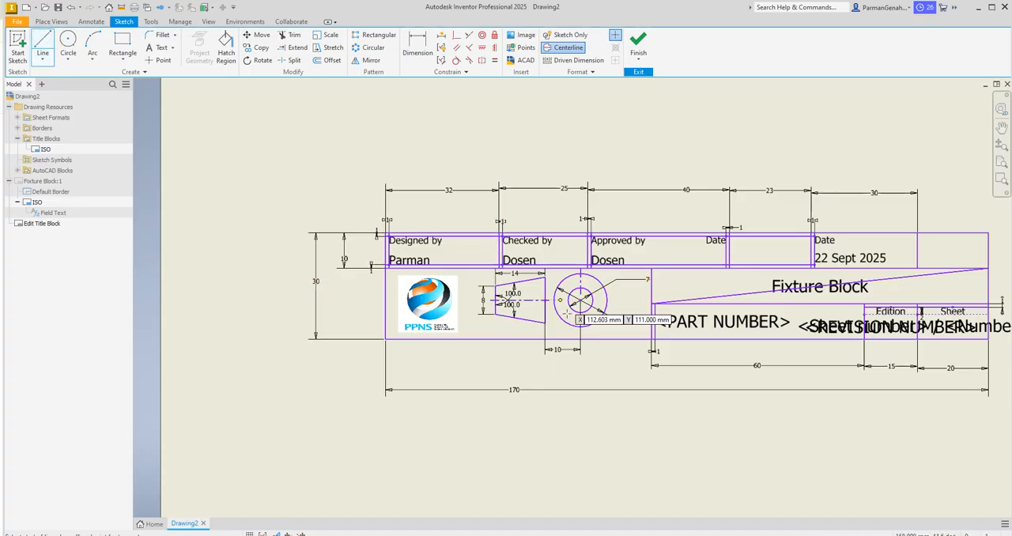
{"action": "left_click", "coordinate": [550, 300]}
{"action": "left_click", "coordinate": [575, 302]}
{"action": "key", "text": "Escape"}
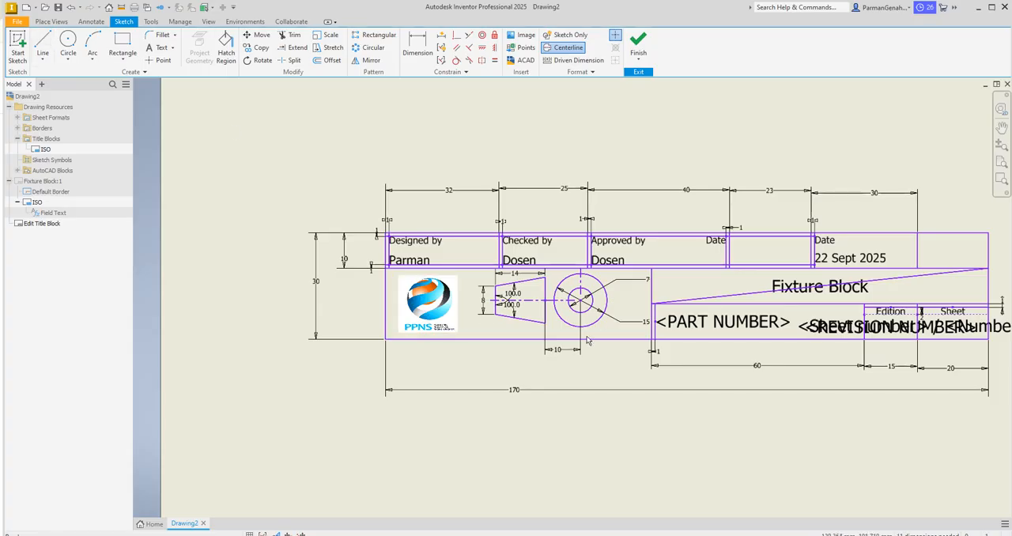
Step: Sketch a vertical centerline segment about 7.4 mm long below the circles' centre and a horizontal one about 6.8 mm long right of it
{"action": "key", "text": "l"}
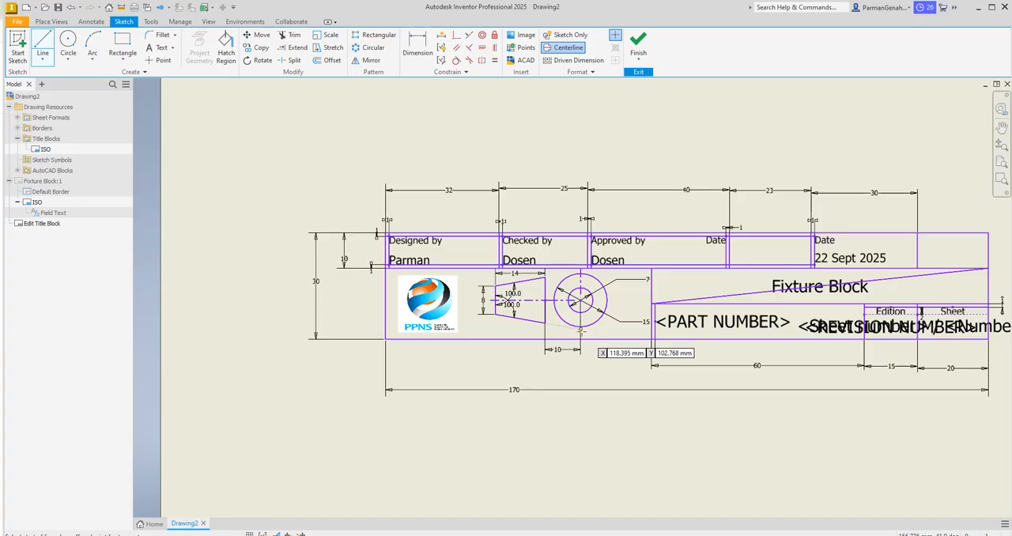
{"action": "left_click", "coordinate": [582, 334]}
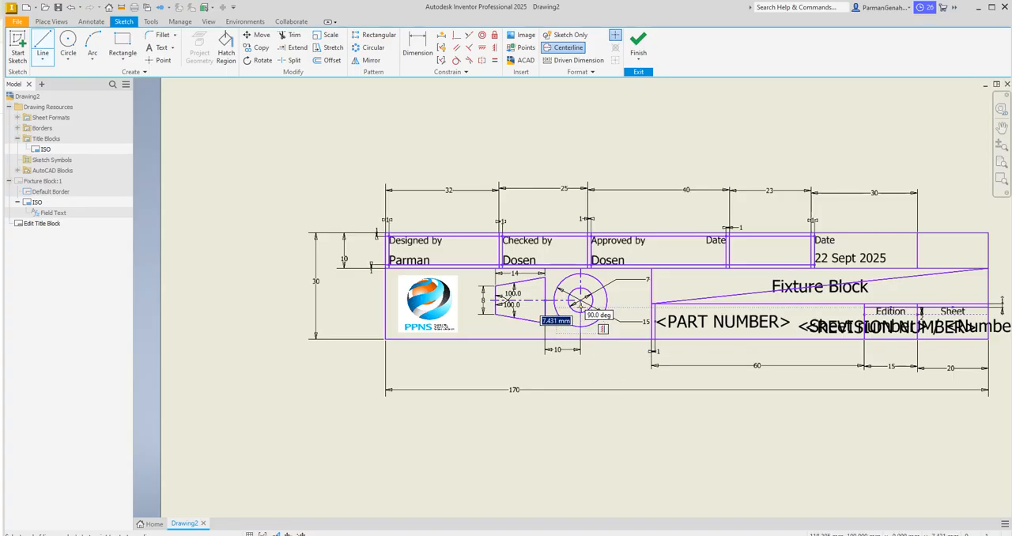
{"action": "left_click", "coordinate": [580, 307]}
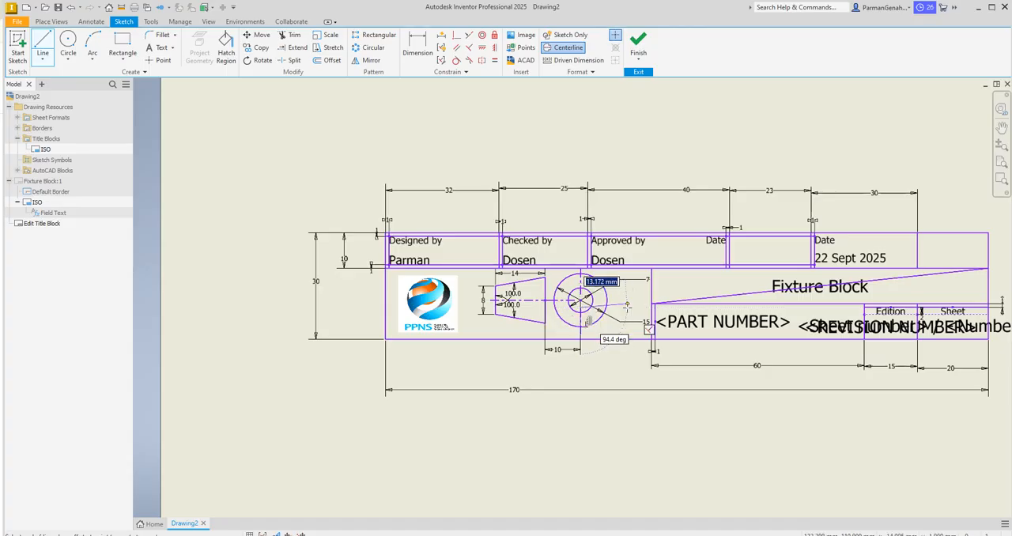
{"action": "key", "text": "Escape"}
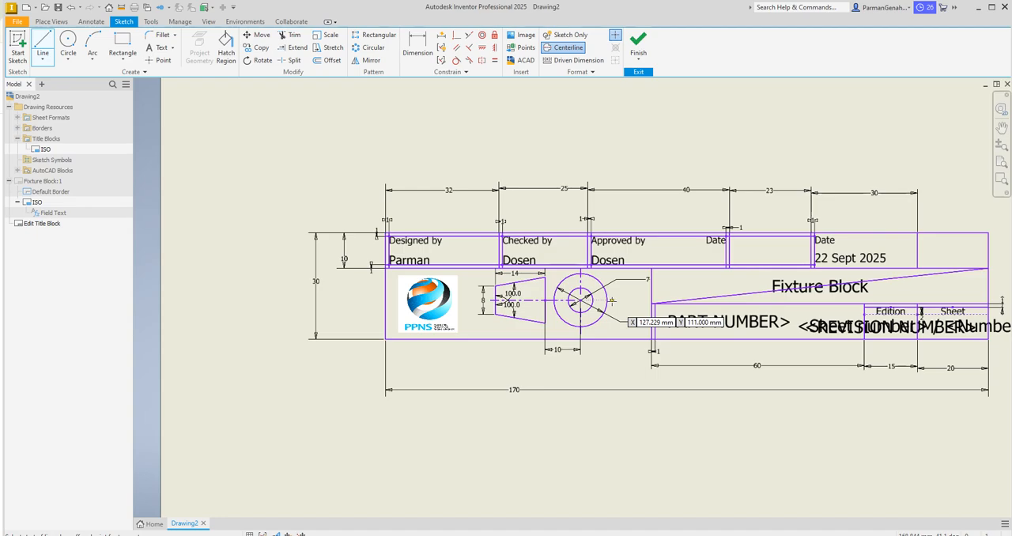
{"action": "left_click", "coordinate": [611, 301]}
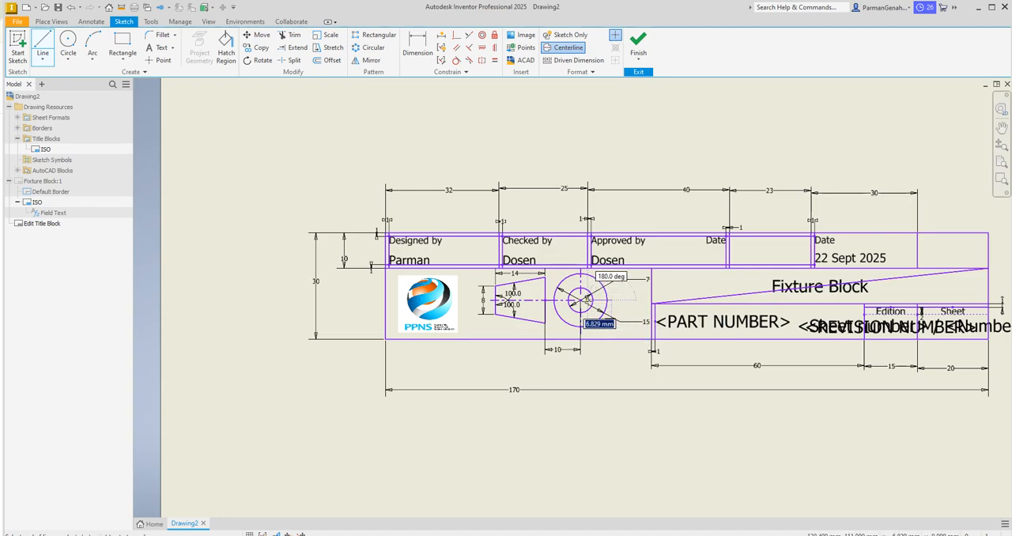
{"action": "left_click", "coordinate": [588, 299]}
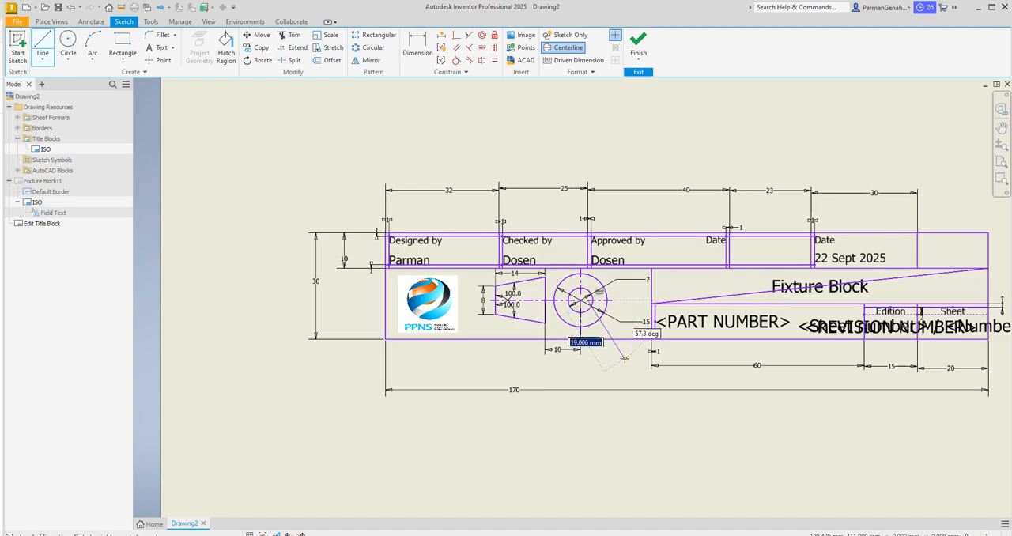
{"action": "key", "text": "Escape"}
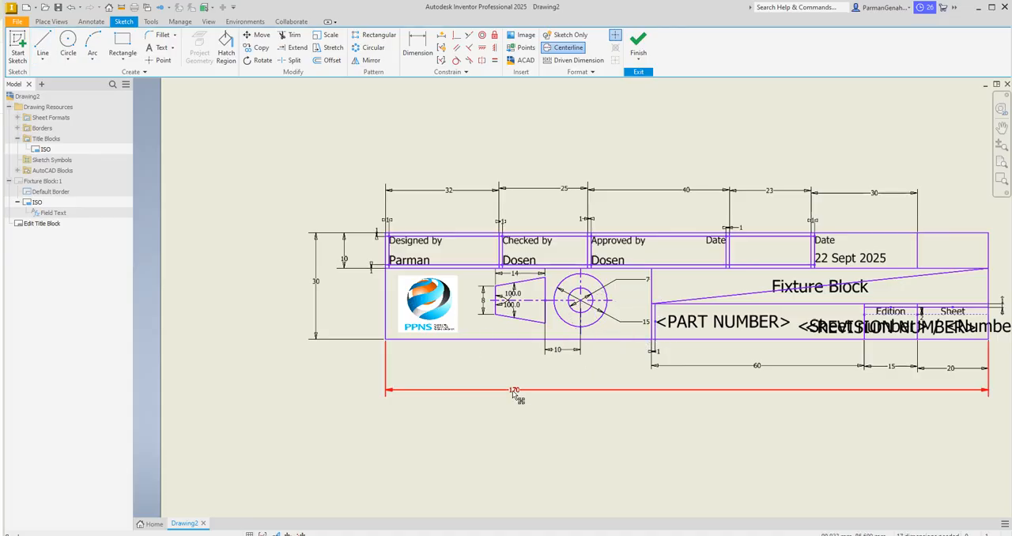
Step: Finish the title block sketch and save the edits
{"action": "left_click", "coordinate": [637, 47]}
{"action": "left_click", "coordinate": [452, 292]}
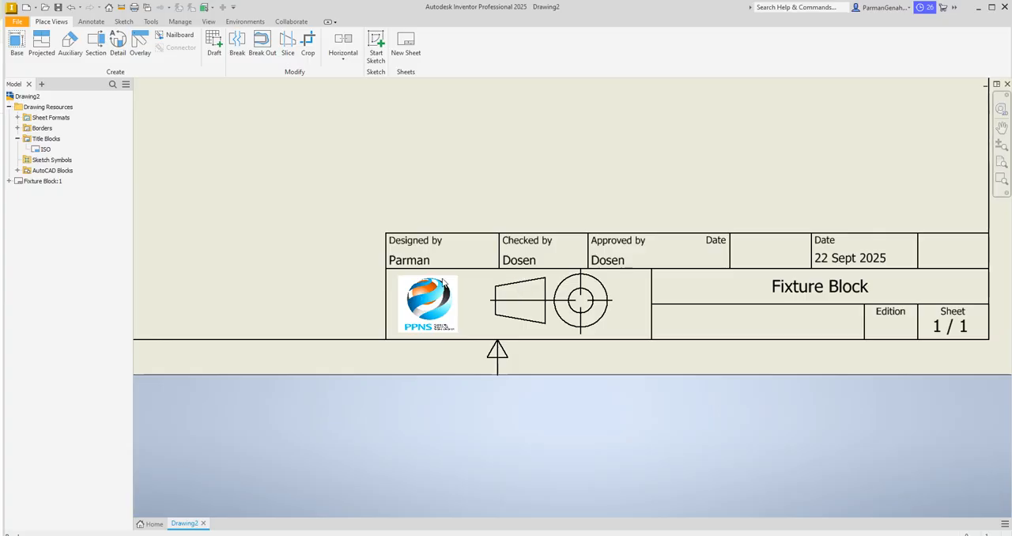
{"action": "right_click", "coordinate": [42, 183]}
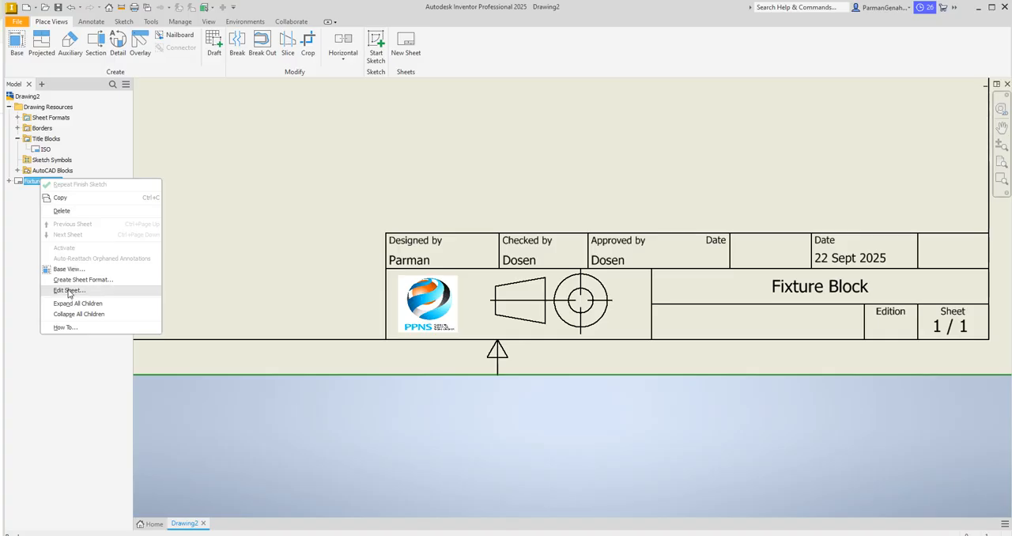
{"action": "left_click", "coordinate": [69, 291]}
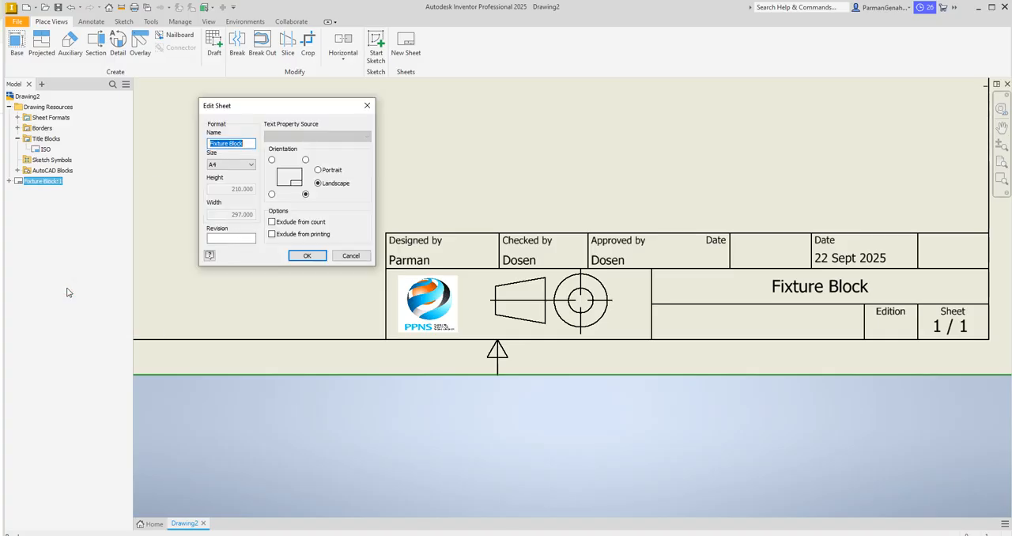
{"action": "left_click", "coordinate": [367, 106]}
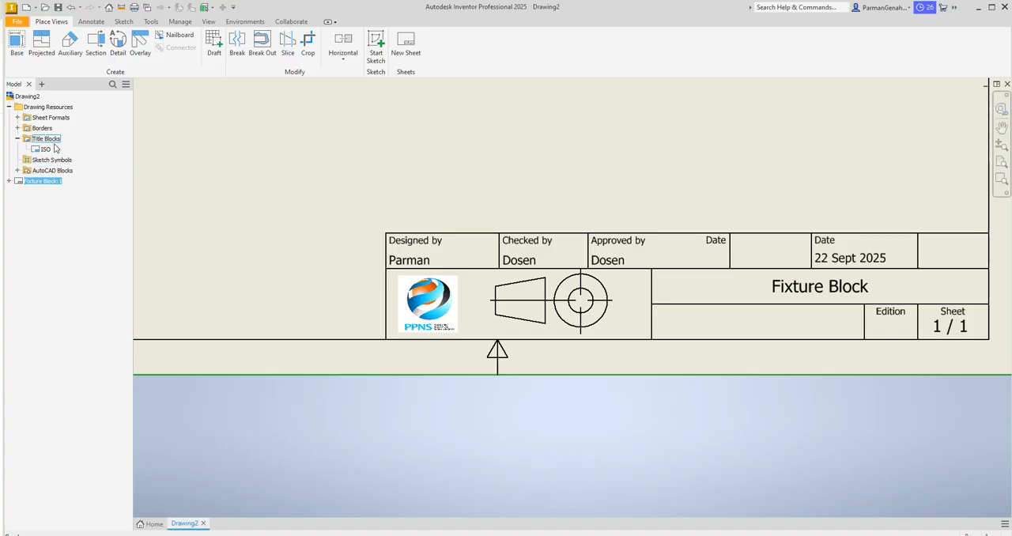
Step: Open the ISO title block for editing and delete both concentric circles of the projection symbol
{"action": "right_click", "coordinate": [38, 151]}
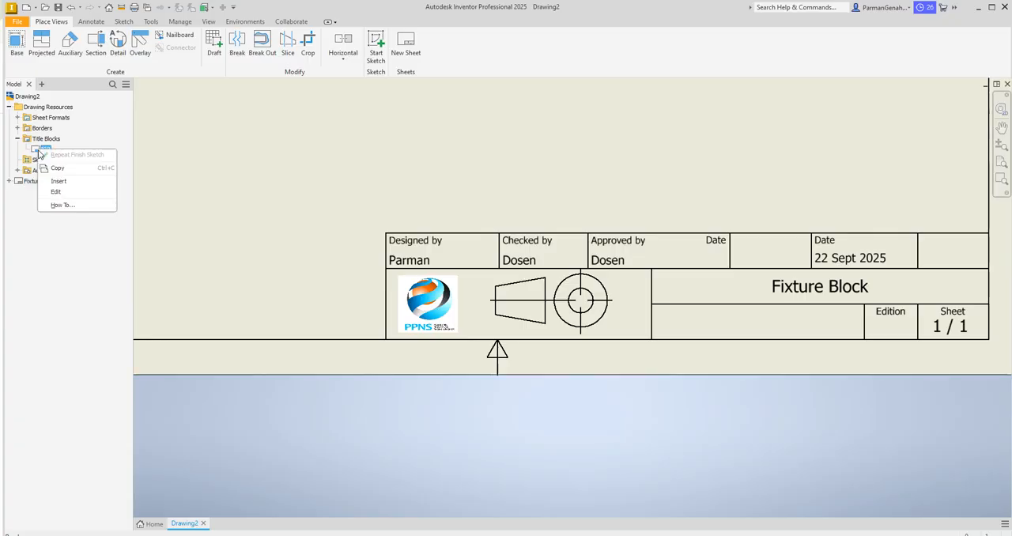
{"action": "left_click", "coordinate": [62, 193]}
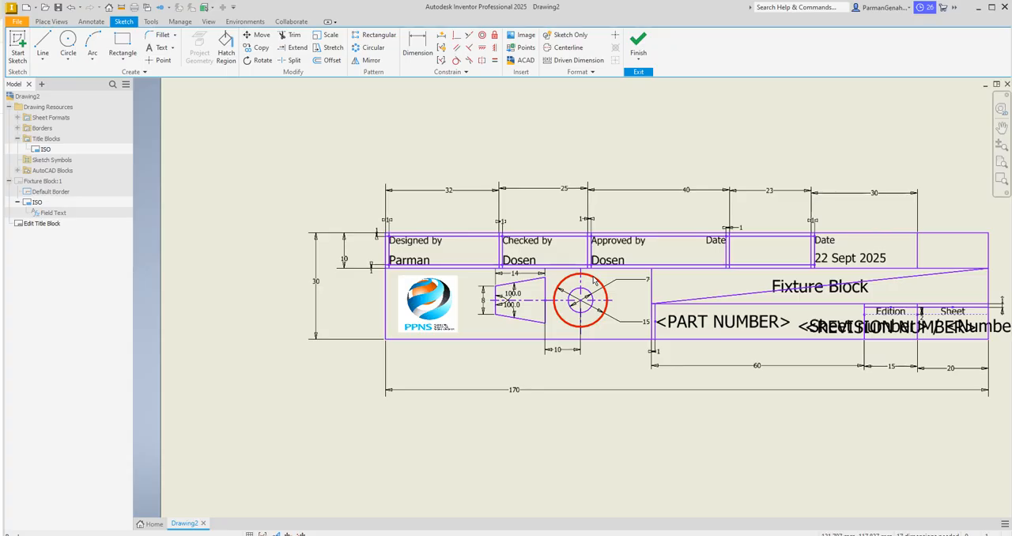
{"action": "left_click_drag", "start_coordinate": [595, 280], "coordinate": [587, 294]}
{"action": "key", "text": "Delete"}
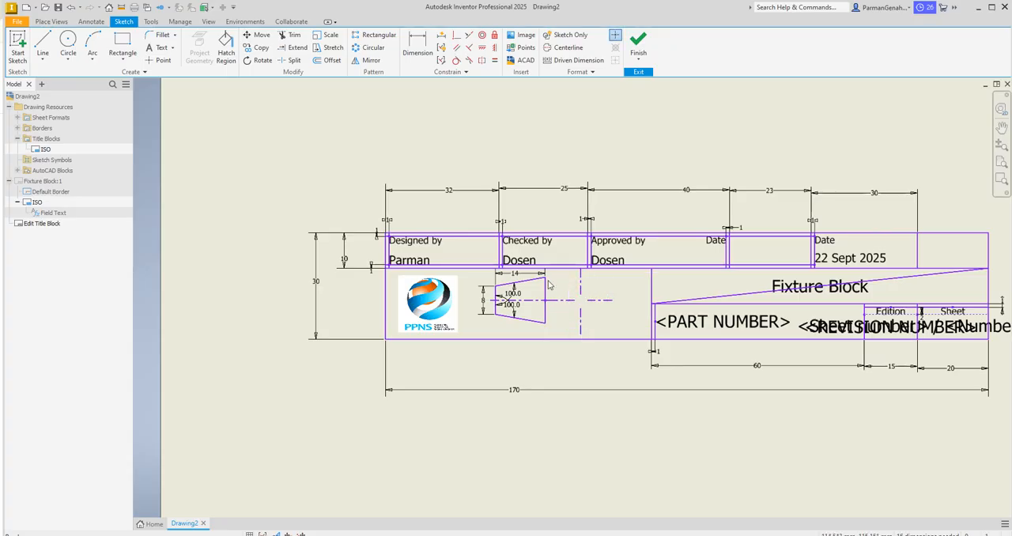
Step: Delete the rest of the sketched projection symbol: the trapezoid with its dimensions and all the centerline segments
{"action": "left_click_drag", "start_coordinate": [476, 268], "coordinate": [476, 272]}
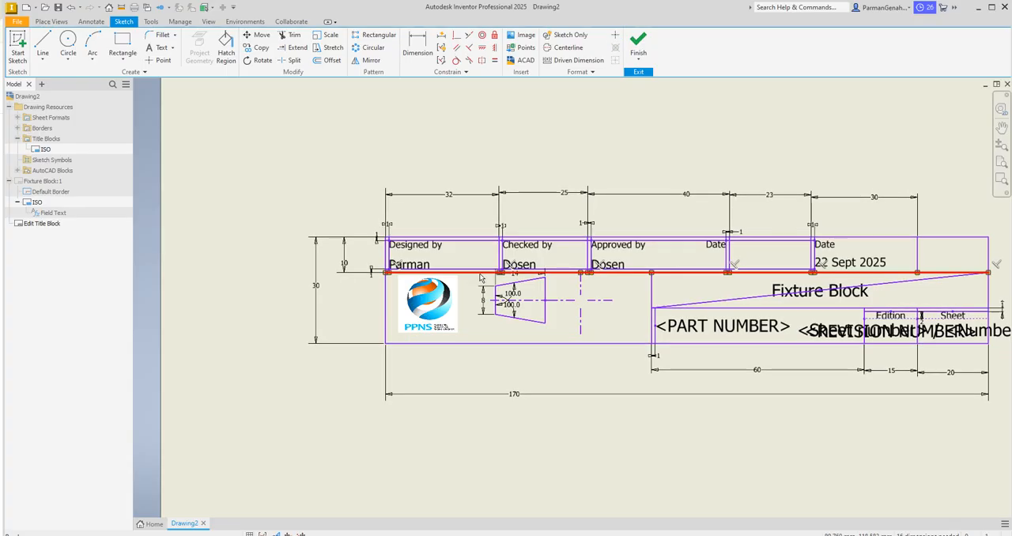
{"action": "left_click", "coordinate": [483, 279]}
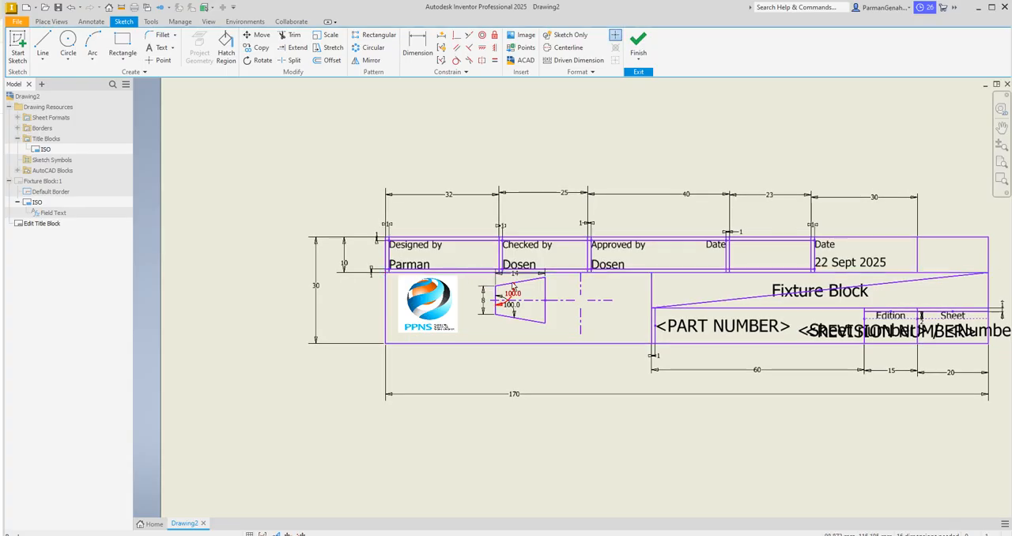
{"action": "mouse_move", "coordinate": [488, 276]}
{"action": "left_mouse_down"}
{"action": "mouse_move", "coordinate": [552, 322]}
{"action": "mouse_move", "coordinate": [600, 341]}
{"action": "left_mouse_up"}
{"action": "key", "text": "Delete"}
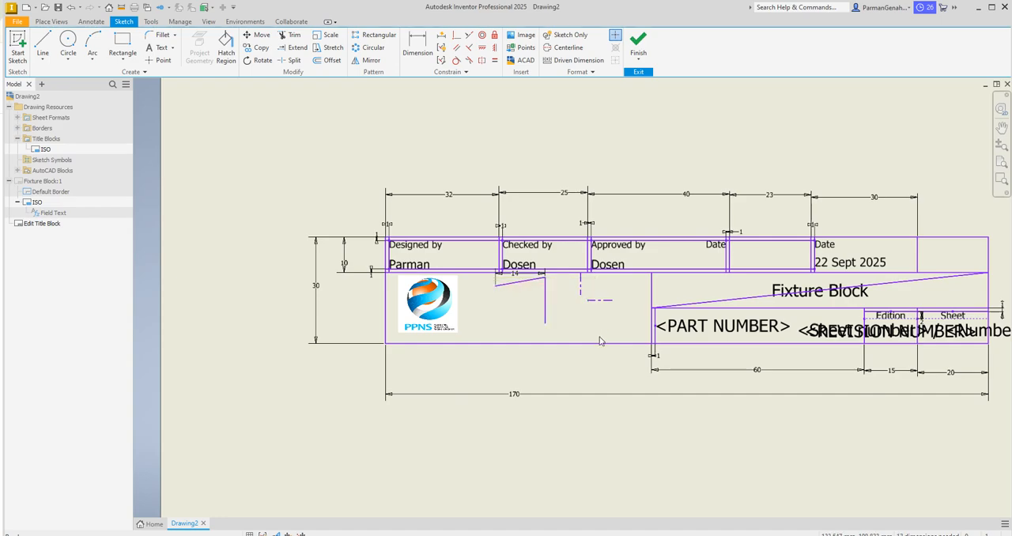
{"action": "left_click", "coordinate": [526, 281]}
{"action": "key", "text": "Delete"}
{"action": "left_click", "coordinate": [546, 292]}
{"action": "key", "text": "Delete"}
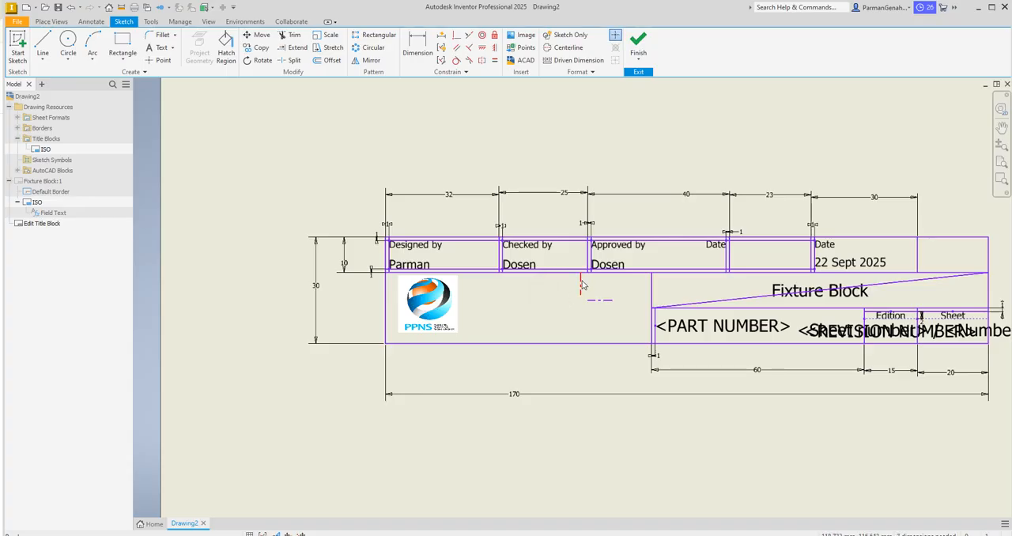
{"action": "left_click", "coordinate": [582, 283]}
{"action": "key", "text": "Delete"}
{"action": "left_click", "coordinate": [605, 300]}
{"action": "key", "text": "Delete"}
Step: Switch to Chrome, search Google Images for "proyeksi eropa" and preview the result labelled Simbol Proyeksi Eropa and Simbol Proyeksi Amerika
{"action": "left_click", "coordinate": [328, 534]}
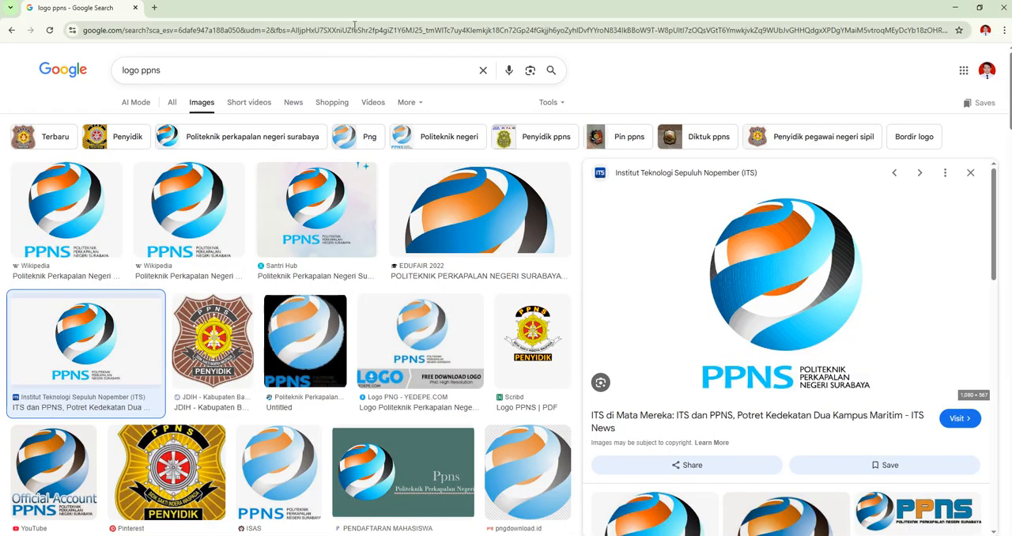
{"action": "left_click", "coordinate": [483, 69]}
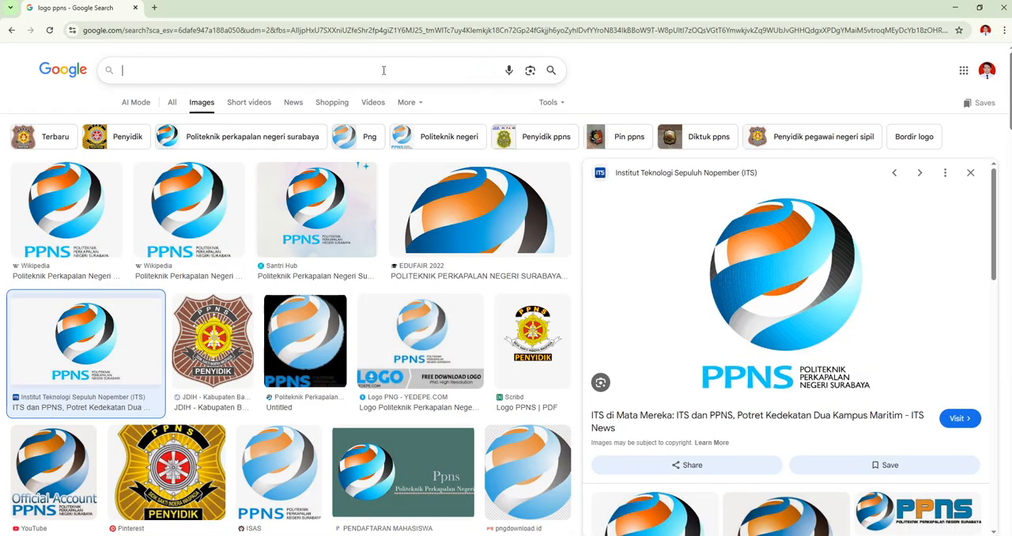
{"action": "type", "text": "proye"}
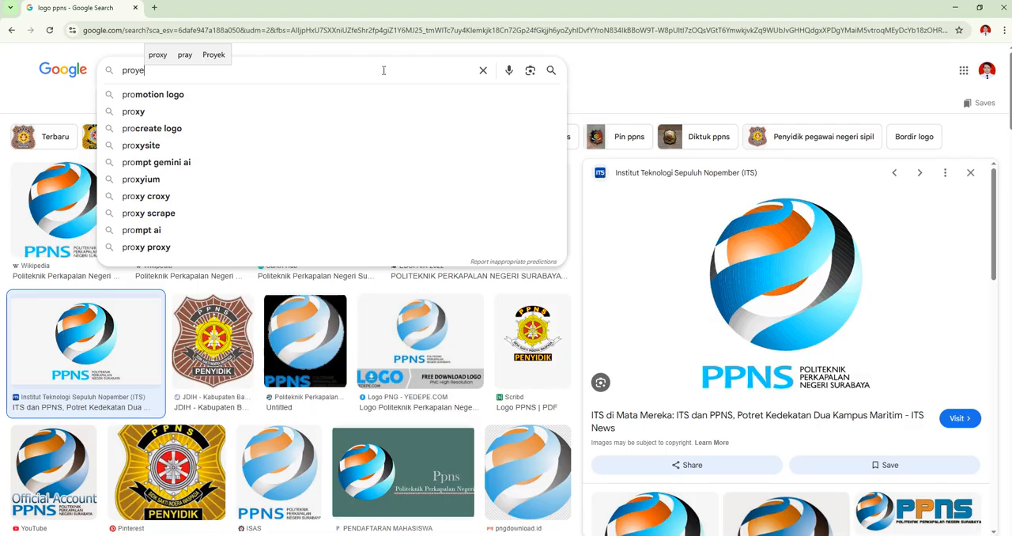
{"action": "type", "text": "ksi eropa"}
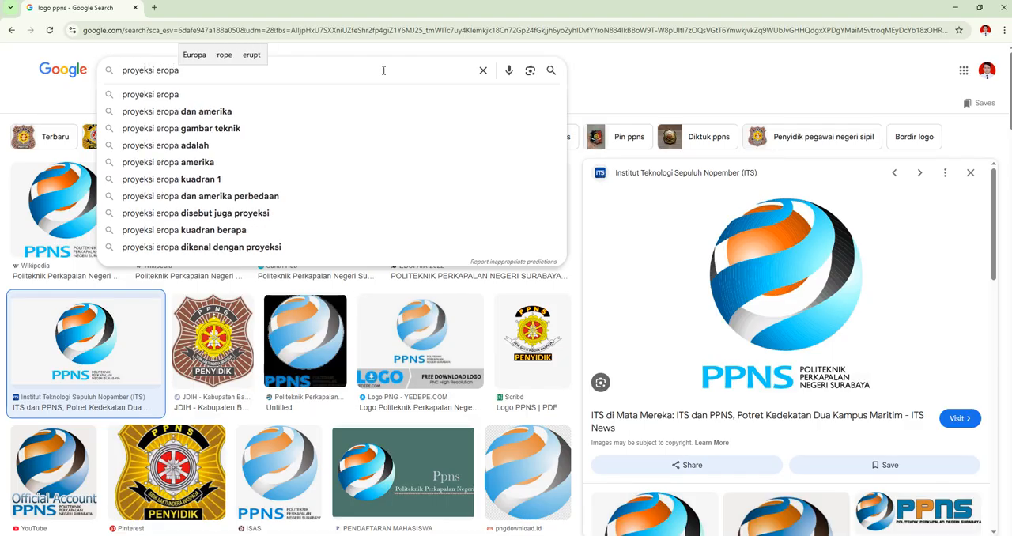
{"action": "key", "text": "Return"}
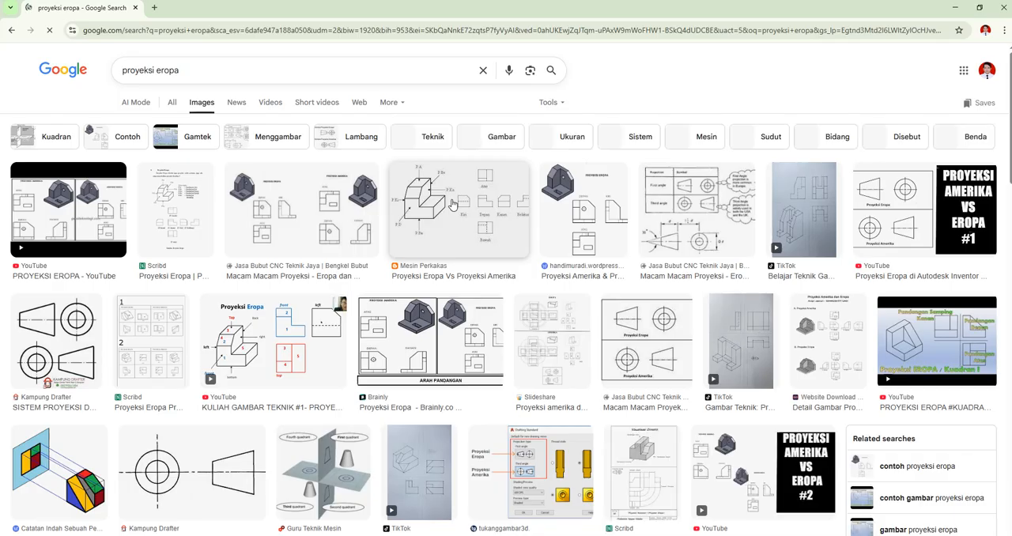
{"action": "left_click", "coordinate": [661, 335]}
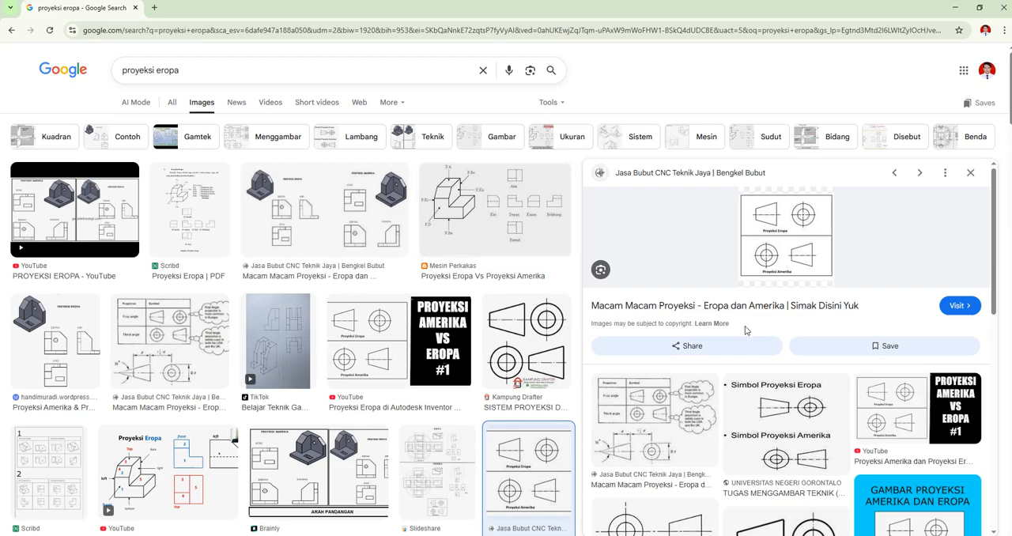
{"action": "left_click", "coordinate": [791, 413]}
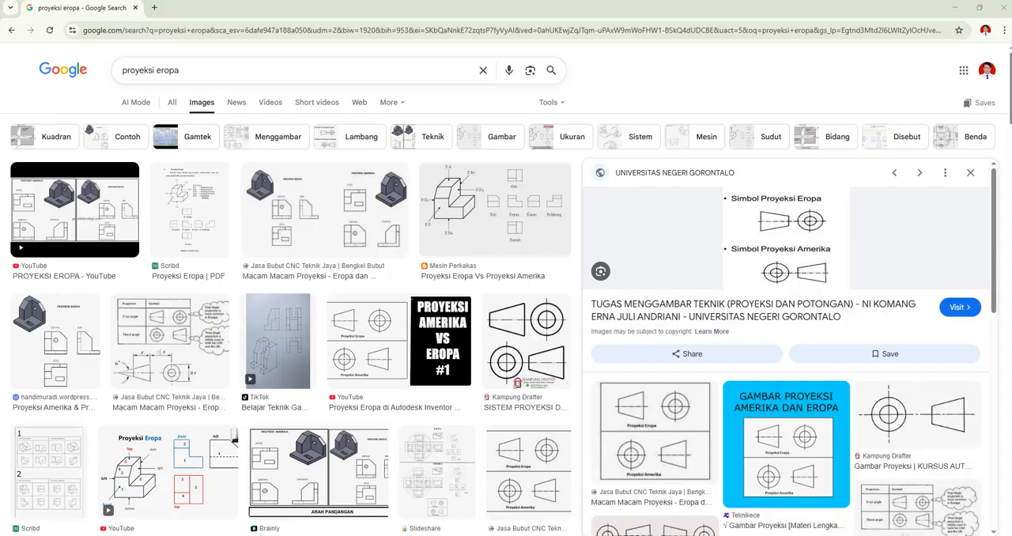
Step: Open Snipping Tool and capture the symbol under Simbol Proyeksi Eropa in the previewed image
{"action": "key", "text": "super"}
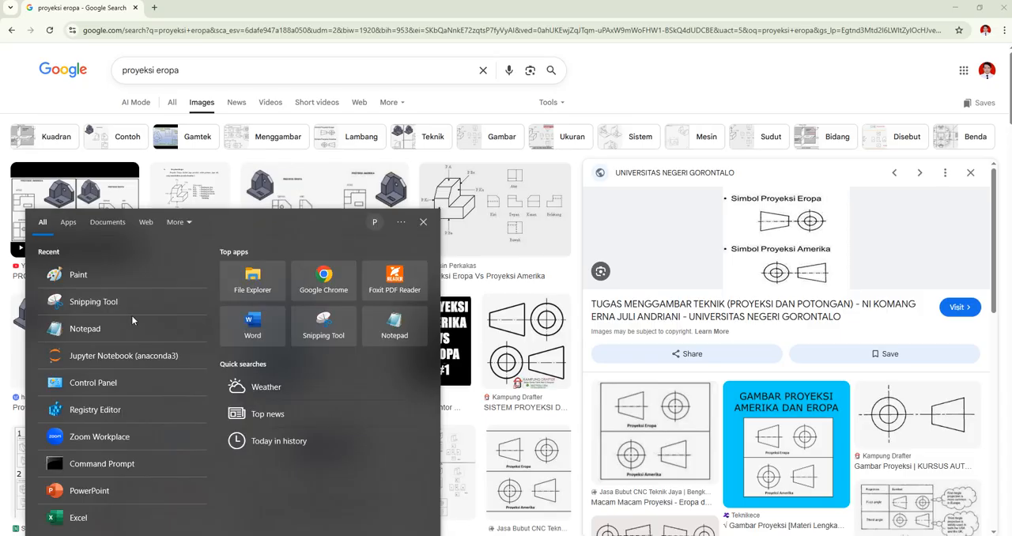
{"action": "left_click", "coordinate": [119, 303]}
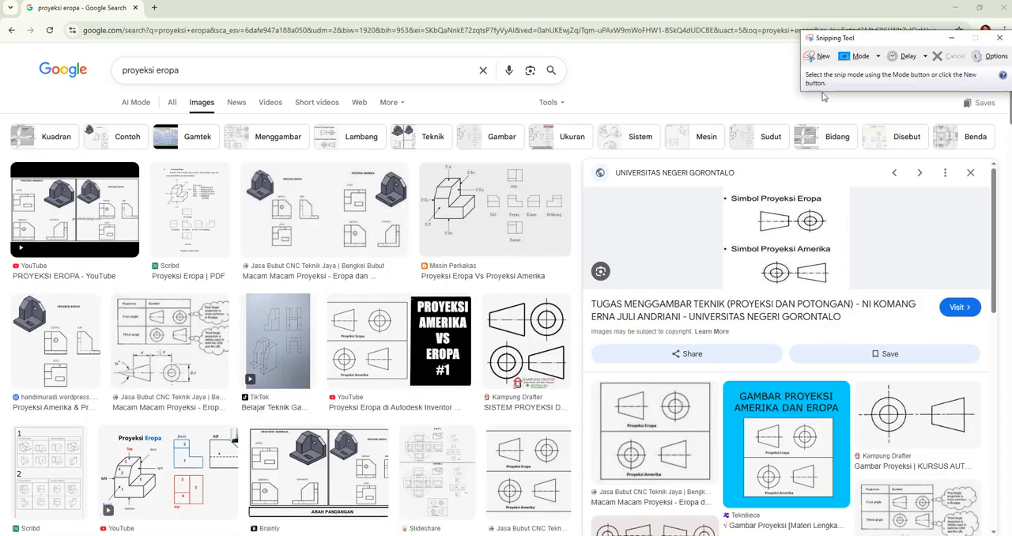
{"action": "left_click", "coordinate": [821, 56]}
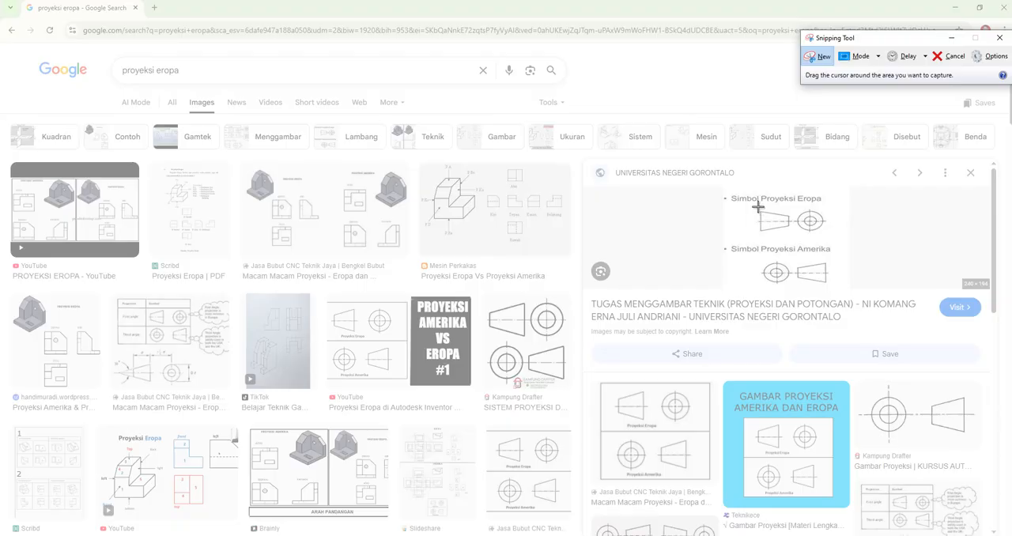
{"action": "left_click_drag", "start_coordinate": [756, 205], "coordinate": [829, 236]}
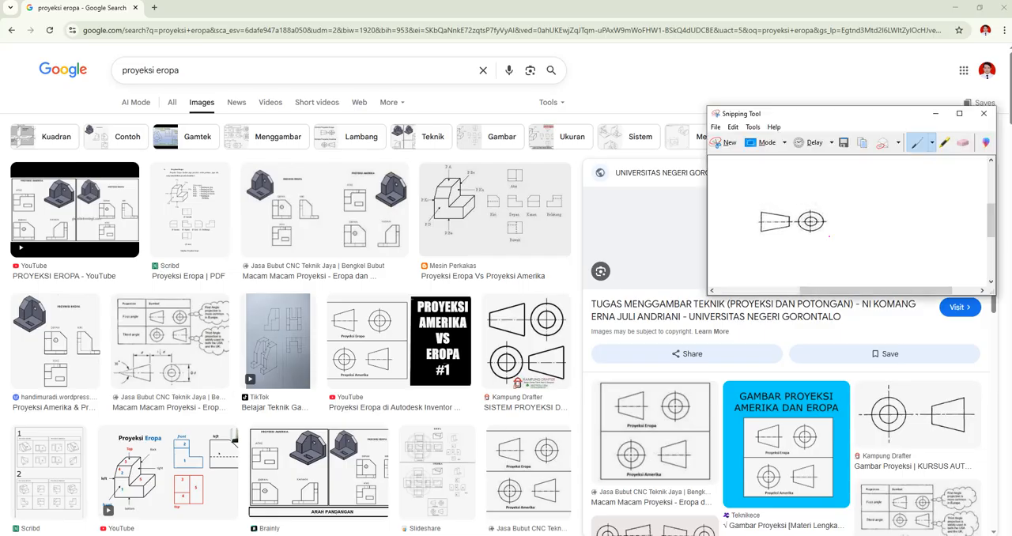
Step: Save the snip as a JPEG file named Proyeksi Eropa in the Downloads folder
{"action": "left_click", "coordinate": [843, 142]}
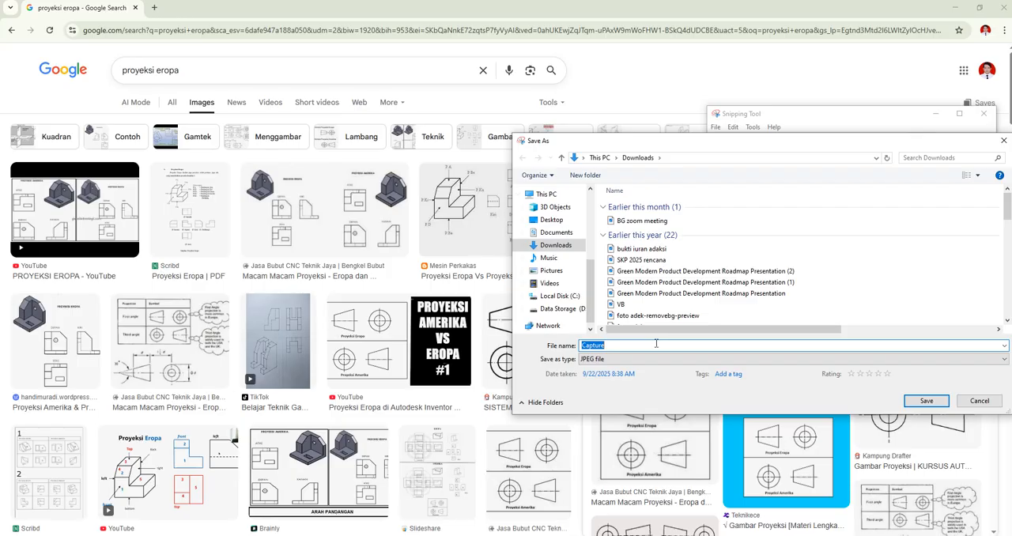
{"action": "type", "text": "Pro"}
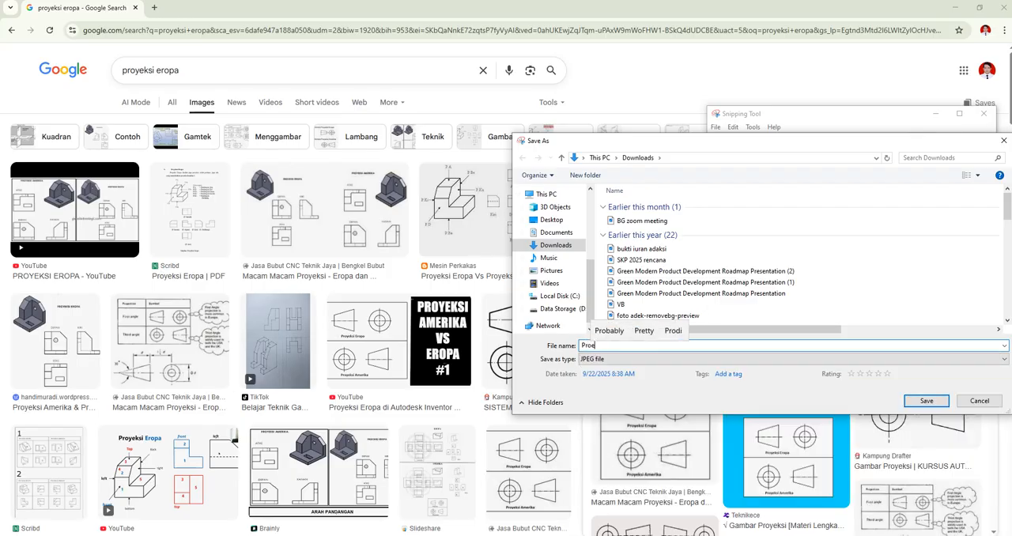
{"action": "type", "text": "yek"}
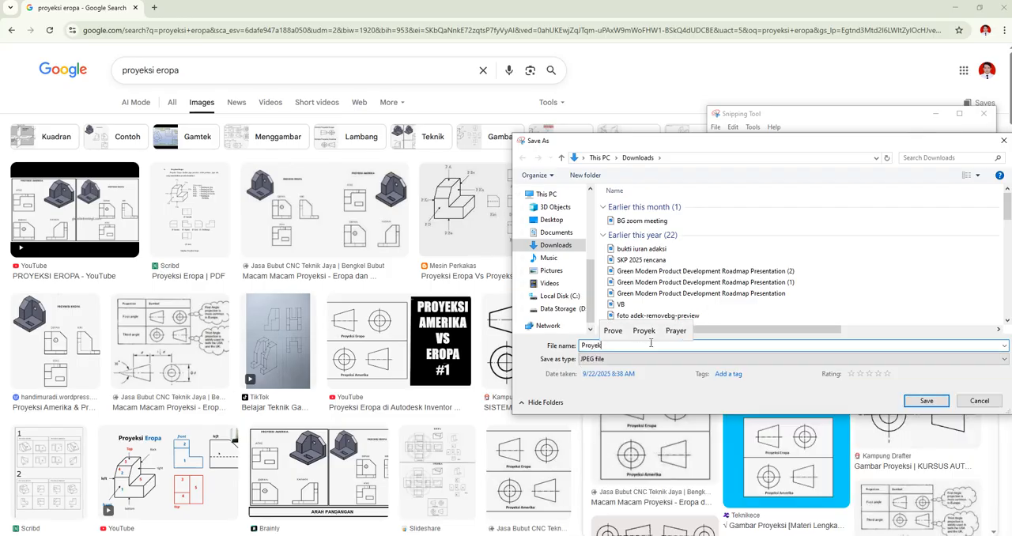
{"action": "type", "text": "si Eropa"}
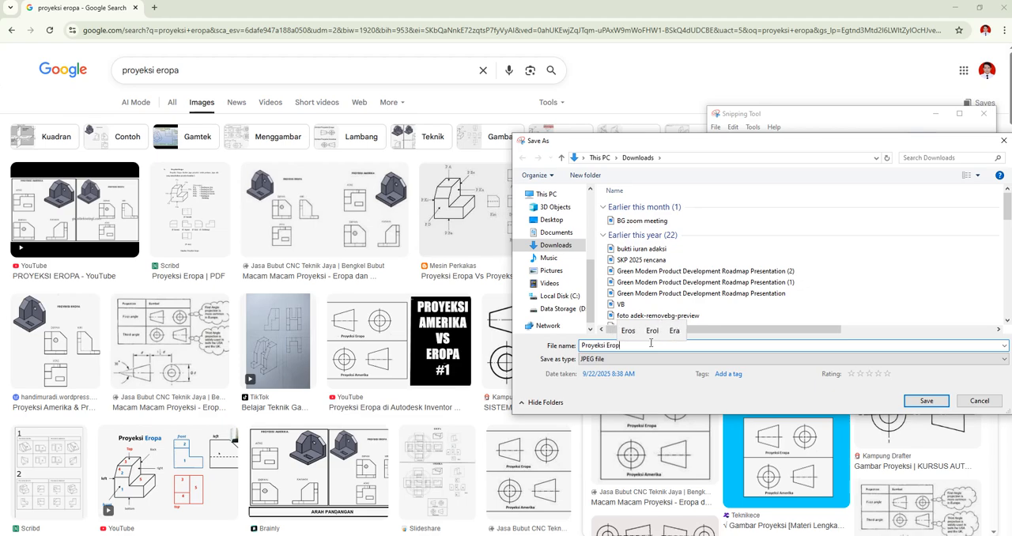
{"action": "left_click", "coordinate": [933, 399]}
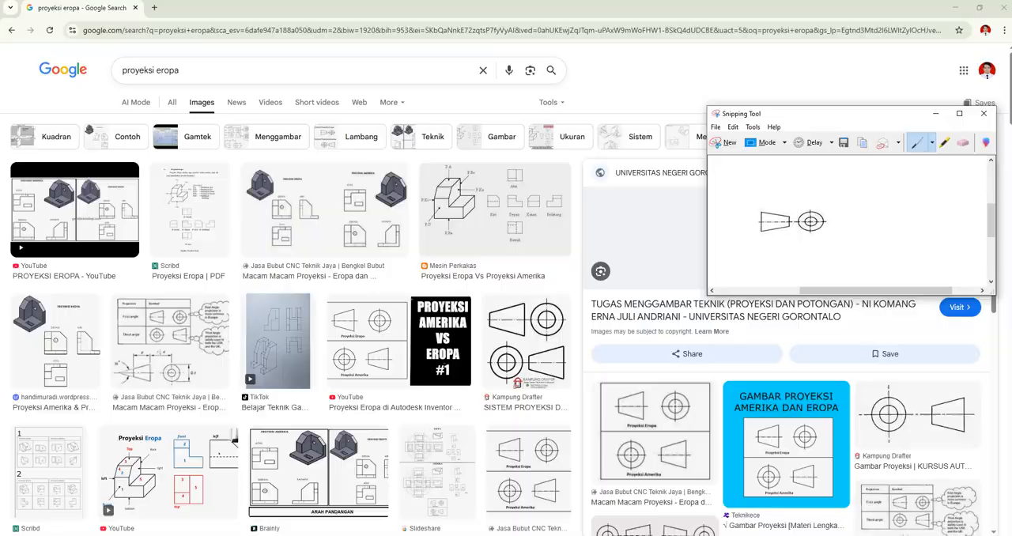
Step: Switch to Inventor, insert the Proyeksi Eropa image beside the PPNS logo in the title block, and finish the sketch saving the edits to ISO
{"action": "key", "text": "alt+Tab"}
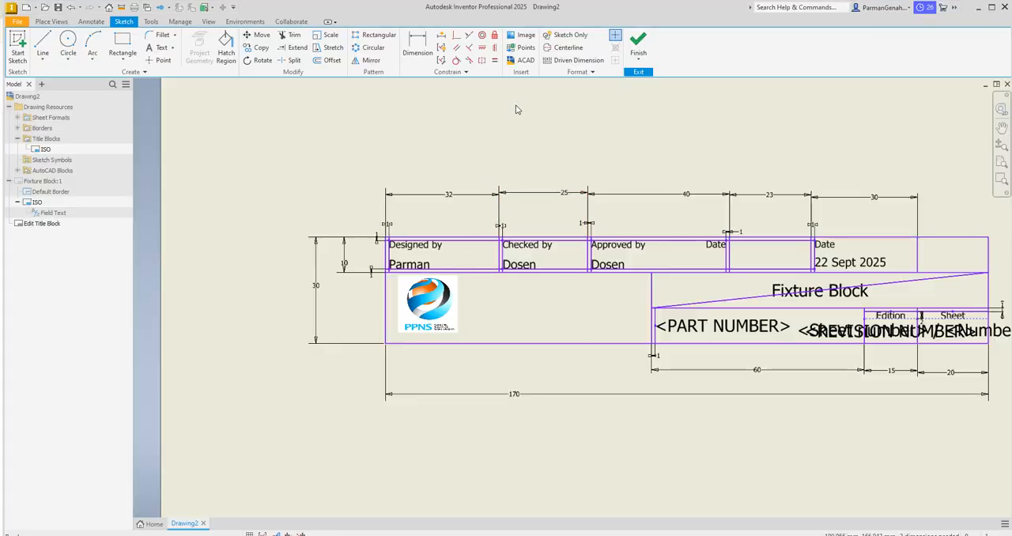
{"action": "left_click", "coordinate": [515, 36]}
{"action": "left_click", "coordinate": [496, 284]}
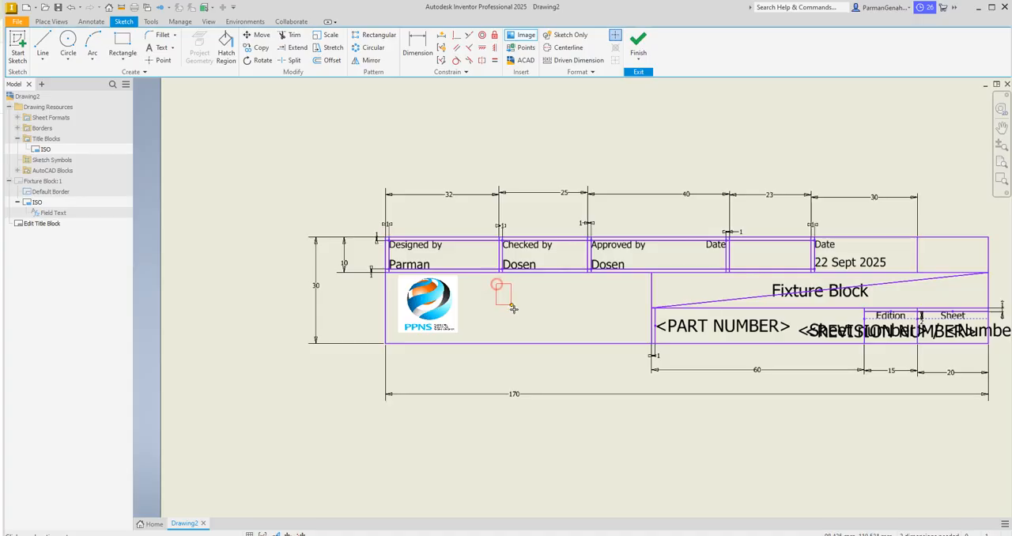
{"action": "left_click", "coordinate": [624, 325]}
{"action": "left_click", "coordinate": [489, 224]}
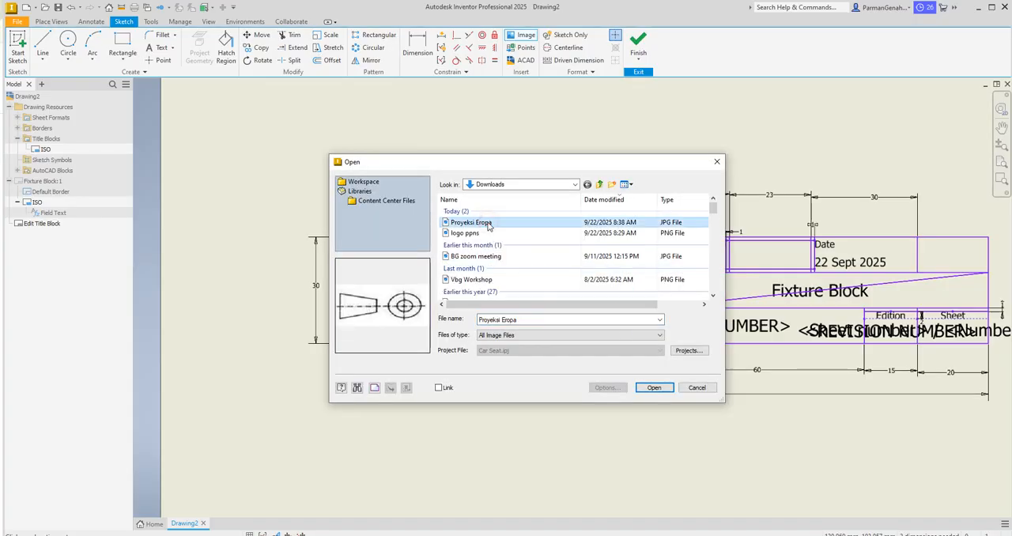
{"action": "left_click", "coordinate": [653, 388]}
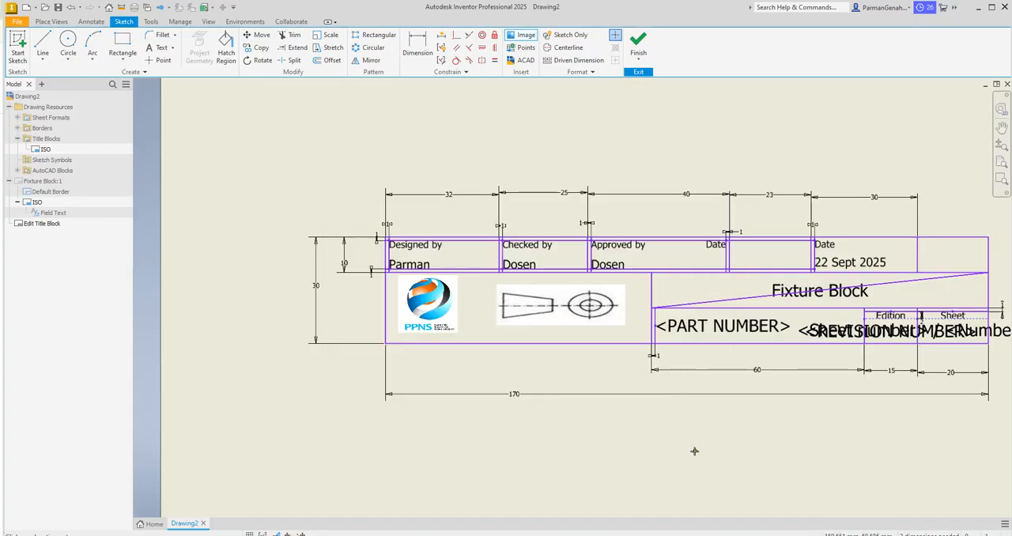
{"action": "left_click", "coordinate": [642, 49]}
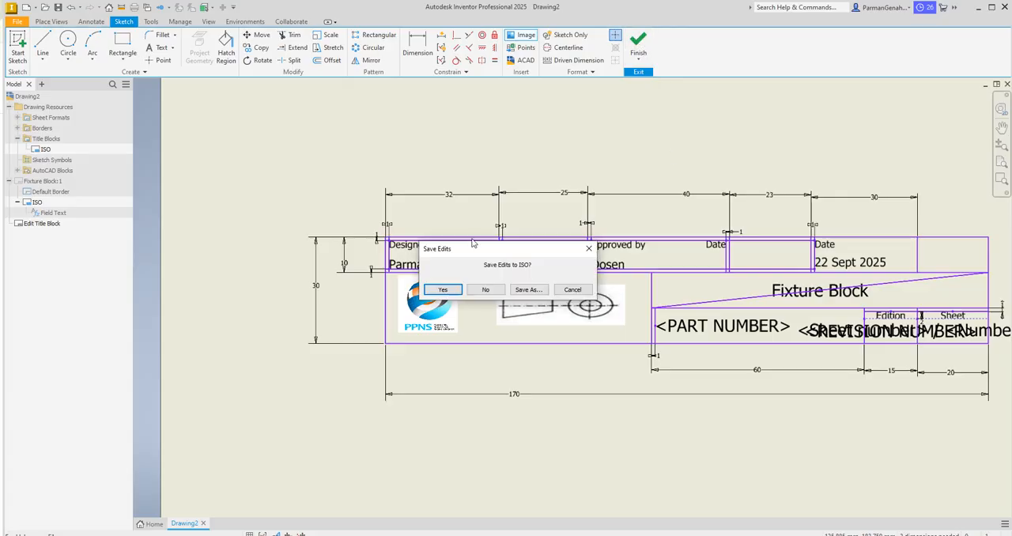
{"action": "left_click", "coordinate": [451, 289]}
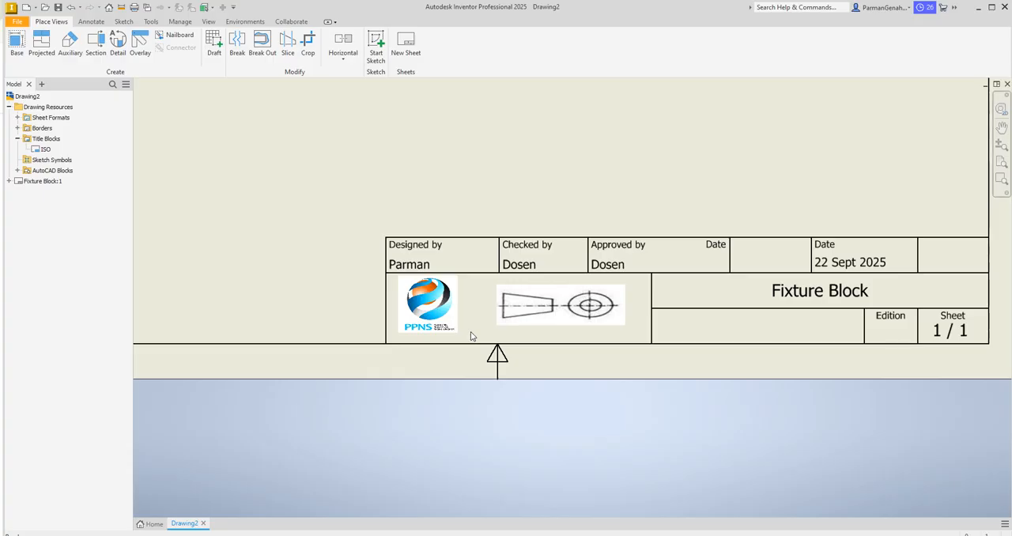
Step: Start a base view on the Fixture Block sheet and browse for its source model file
{"action": "left_click", "coordinate": [1004, 147]}
{"action": "left_click_drag", "start_coordinate": [736, 298], "coordinate": [753, 242]}
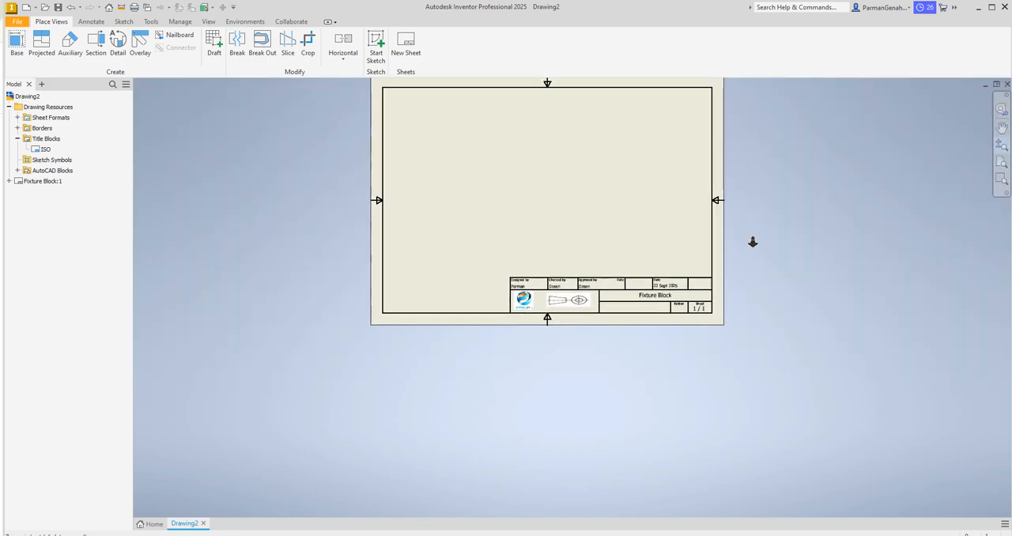
{"action": "left_click", "coordinate": [1002, 128]}
{"action": "mouse_move", "coordinate": [644, 214]}
{"action": "left_mouse_down"}
{"action": "mouse_move", "coordinate": [634, 291]}
{"action": "mouse_move", "coordinate": [619, 294]}
{"action": "mouse_move", "coordinate": [619, 319]}
{"action": "left_mouse_up"}
{"action": "left_click", "coordinate": [1001, 145]}
{"action": "mouse_move", "coordinate": [755, 184]}
{"action": "middle_mouse_down"}
{"action": "mouse_move", "coordinate": [775, 242]}
{"action": "mouse_move", "coordinate": [781, 231]}
{"action": "middle_mouse_up"}
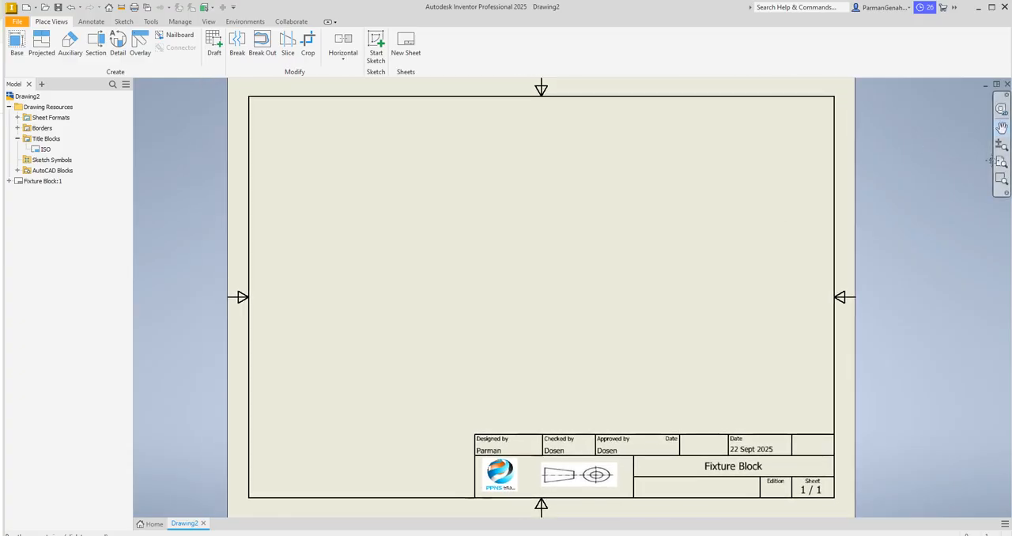
{"action": "left_click", "coordinate": [1002, 129]}
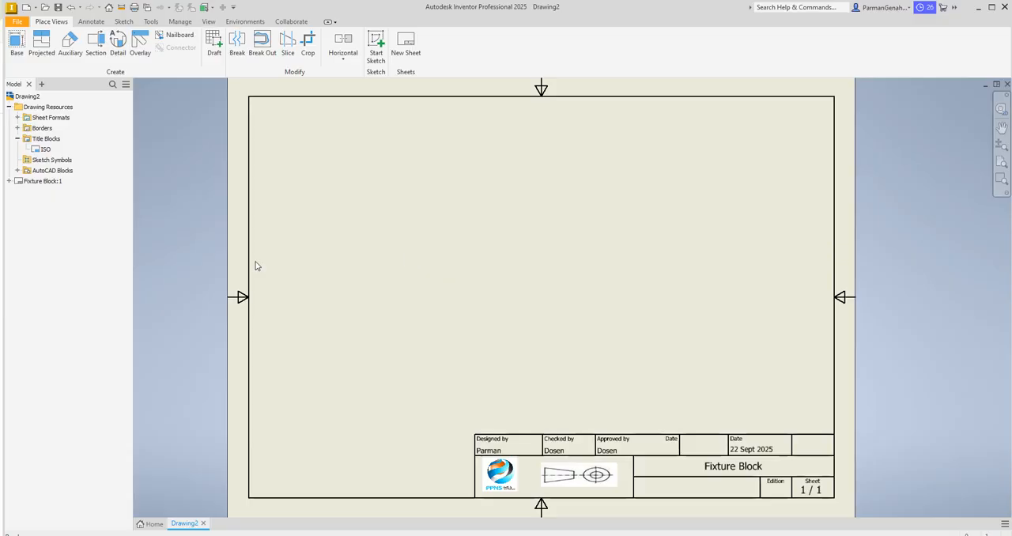
{"action": "left_click", "coordinate": [15, 44]}
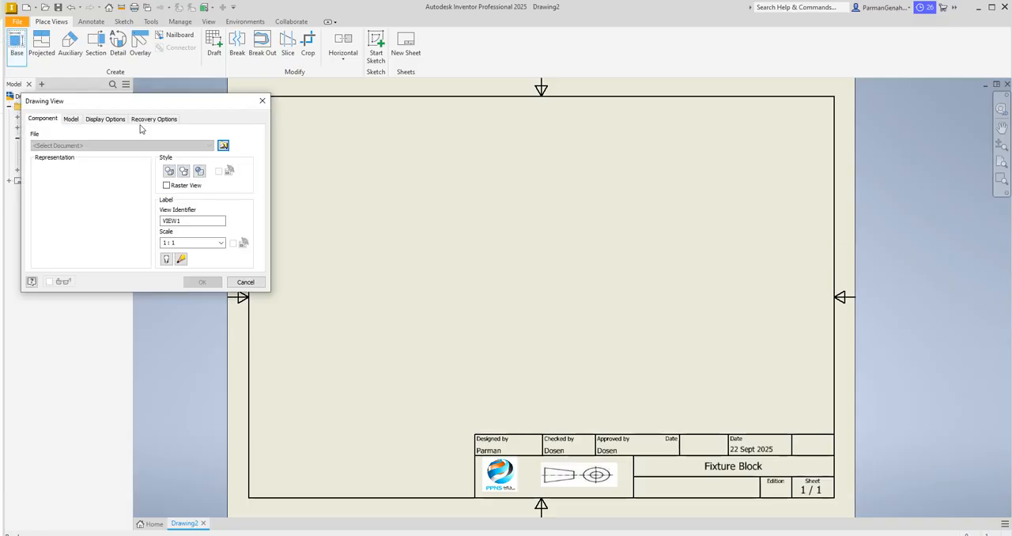
{"action": "left_click", "coordinate": [223, 145]}
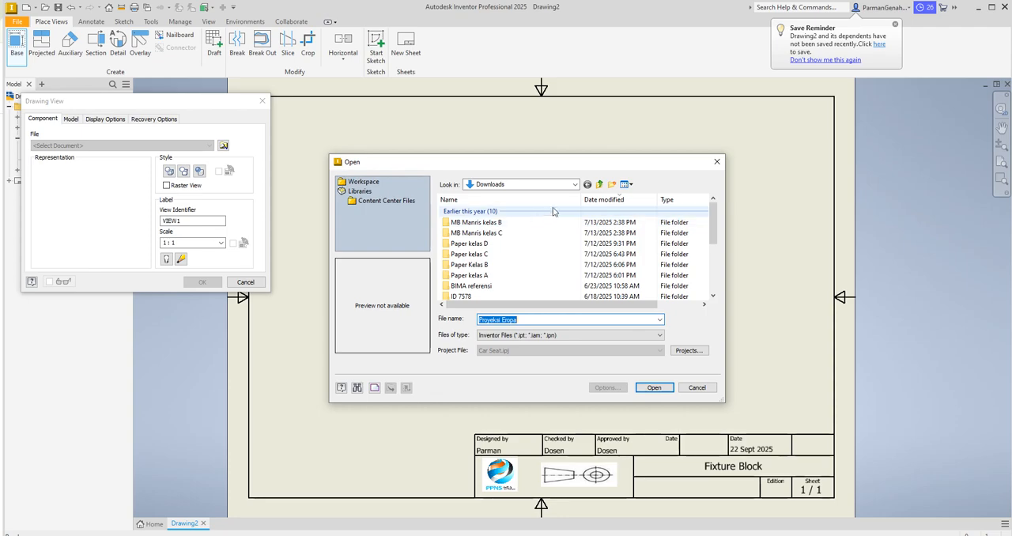
Step: Load the Fixture Block part from D:\akademia\PPNS\Gambar Teknik\Latihan as the model for the base view
{"action": "left_click", "coordinate": [575, 184]}
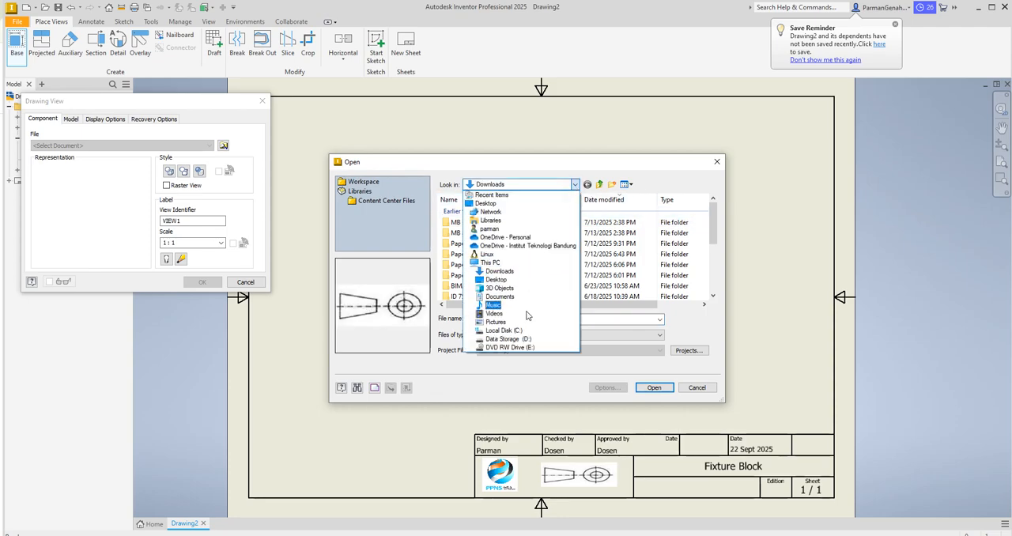
{"action": "left_click", "coordinate": [514, 338]}
{"action": "double_click", "coordinate": [465, 211]}
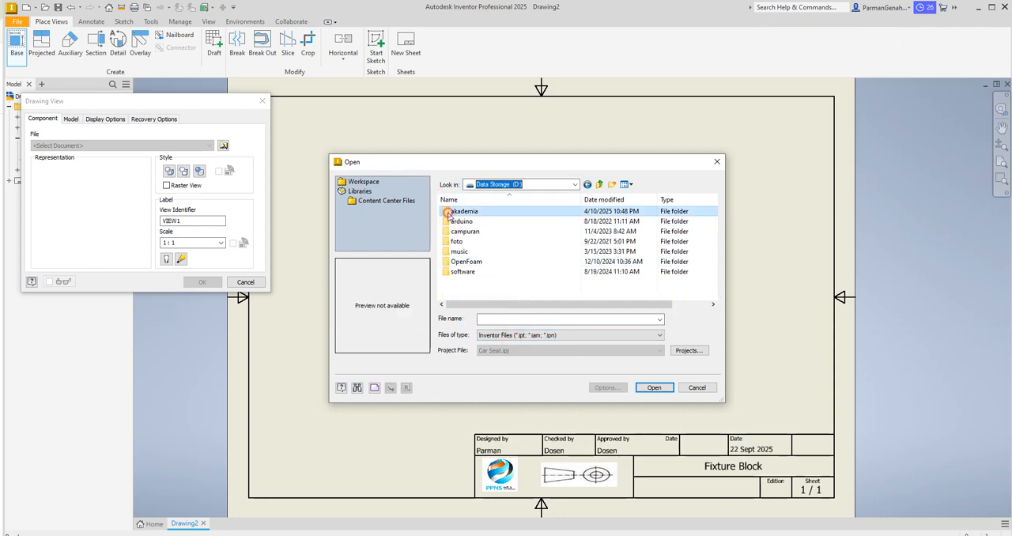
{"action": "double_click", "coordinate": [474, 263]}
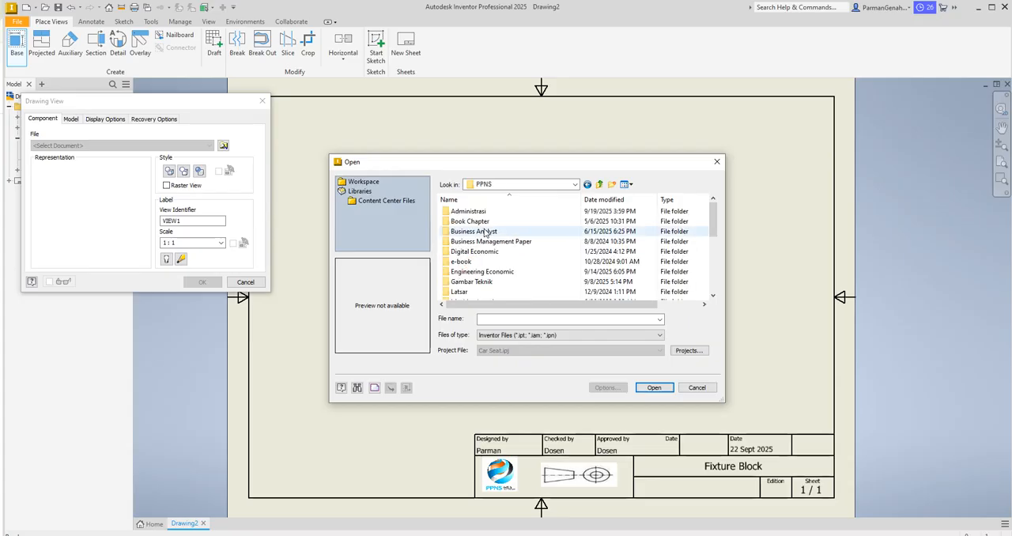
{"action": "left_click_drag", "start_coordinate": [715, 219], "coordinate": [715, 232]}
{"action": "double_click", "coordinate": [478, 251]}
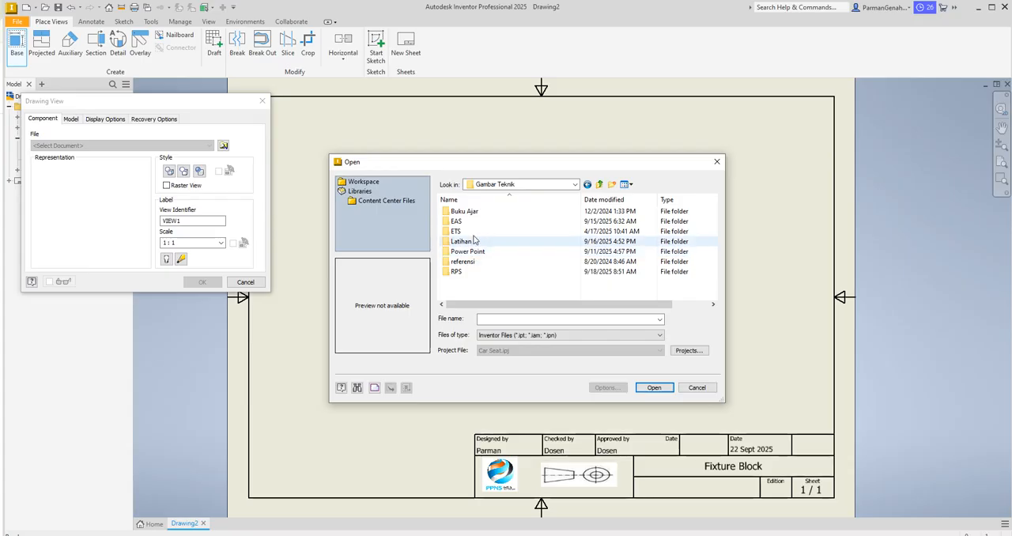
{"action": "double_click", "coordinate": [468, 243]}
{"action": "left_click", "coordinate": [471, 221]}
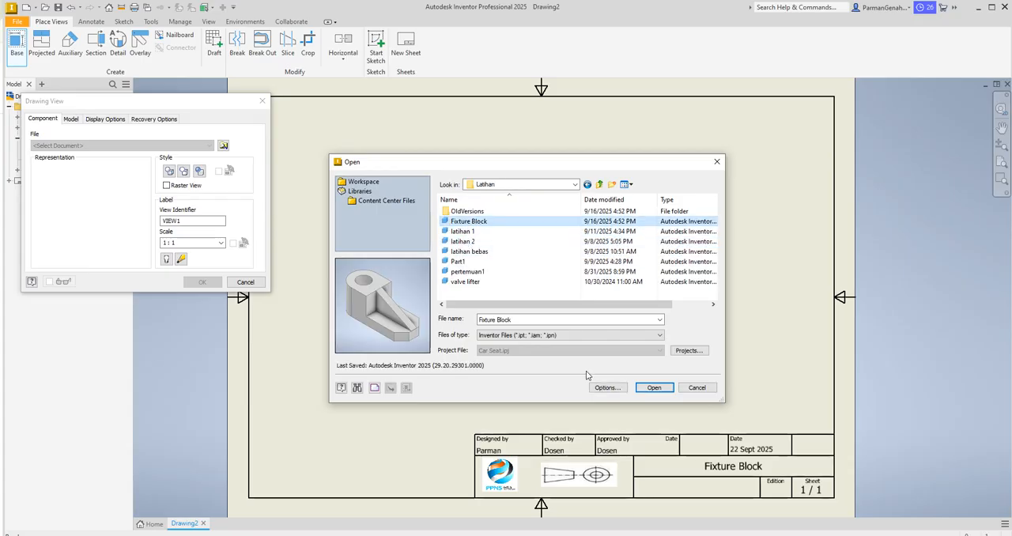
{"action": "left_click", "coordinate": [662, 390]}
Step: Create the front base view with projected views above, below and on both sides, plus a pictorial view at its upper-right corner
{"action": "left_click", "coordinate": [454, 313]}
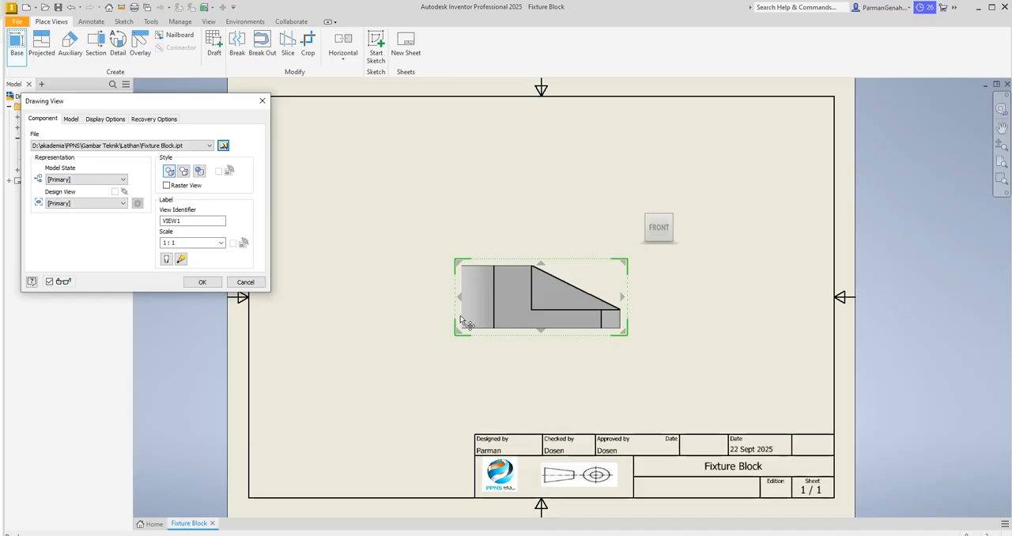
{"action": "left_click", "coordinate": [542, 266]}
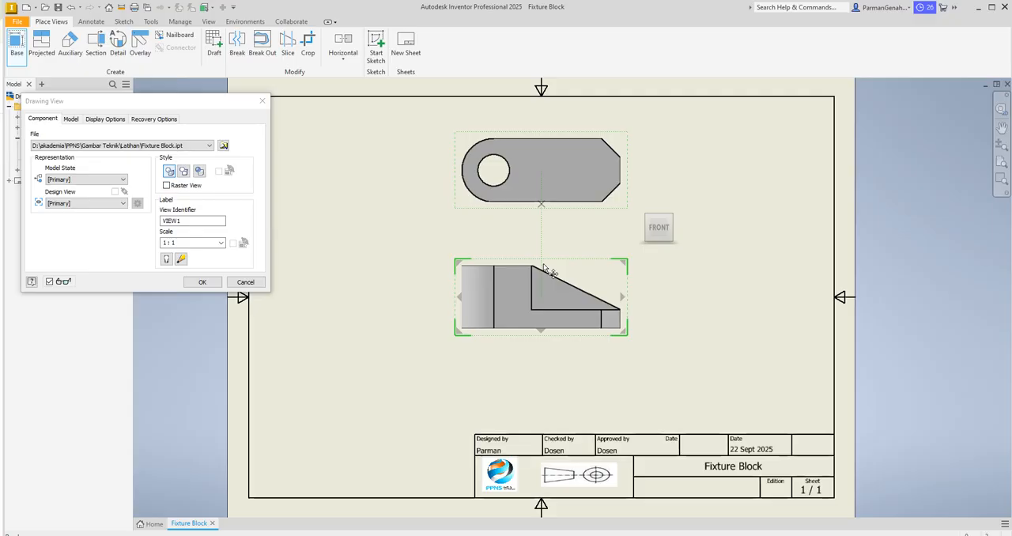
{"action": "left_click", "coordinate": [542, 336]}
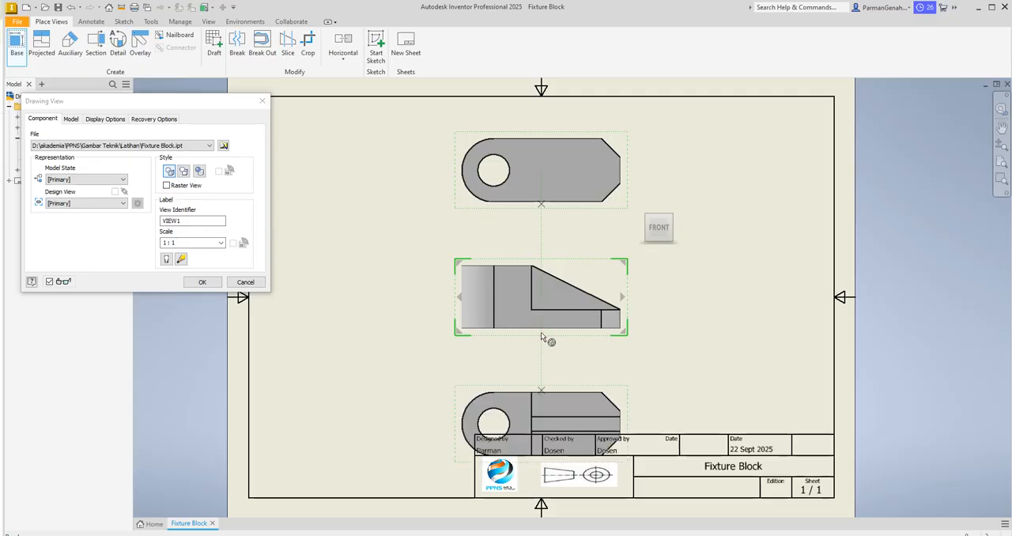
{"action": "left_click", "coordinate": [623, 298]}
{"action": "left_click", "coordinate": [460, 298]}
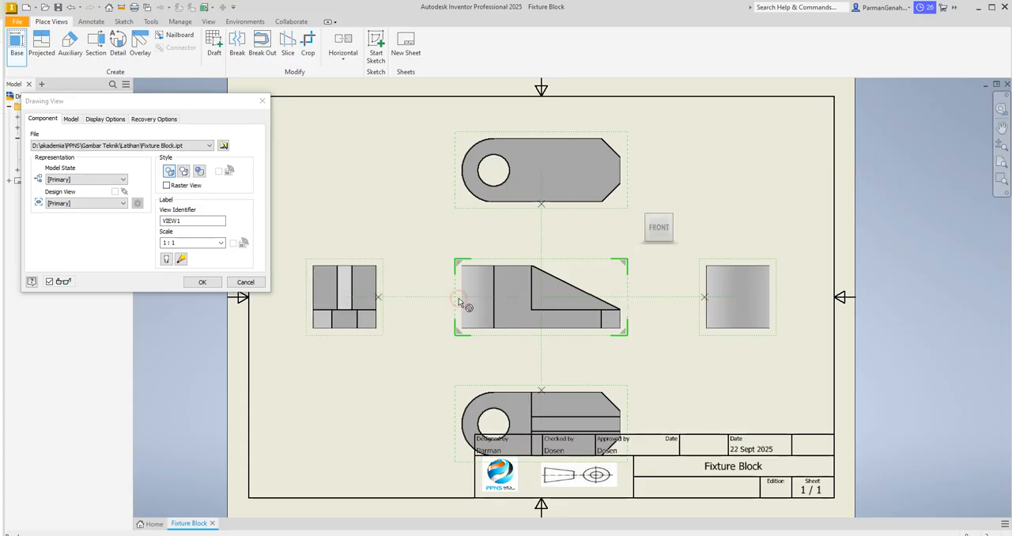
{"action": "left_click", "coordinate": [624, 263]}
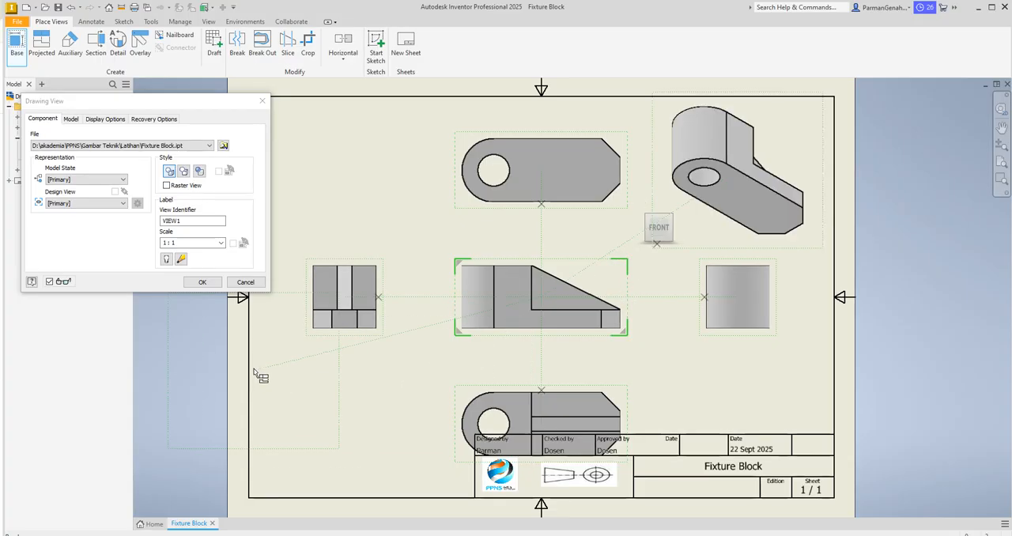
{"action": "left_click", "coordinate": [202, 283]}
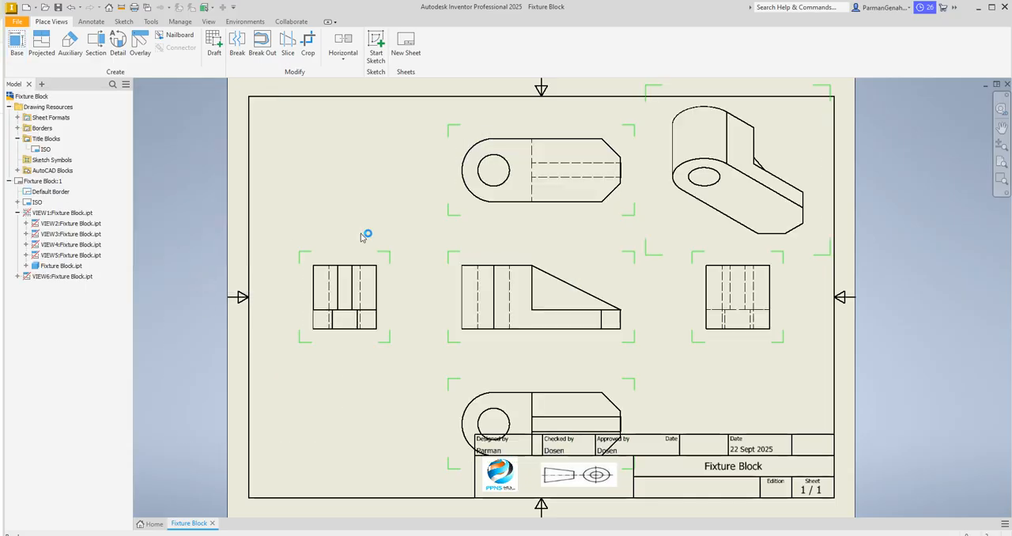
Step: Move the front view and the views above and below it upward on the sheet to clear the title block
{"action": "left_click", "coordinate": [563, 257]}
{"action": "left_click_drag", "start_coordinate": [560, 252], "coordinate": [559, 249]}
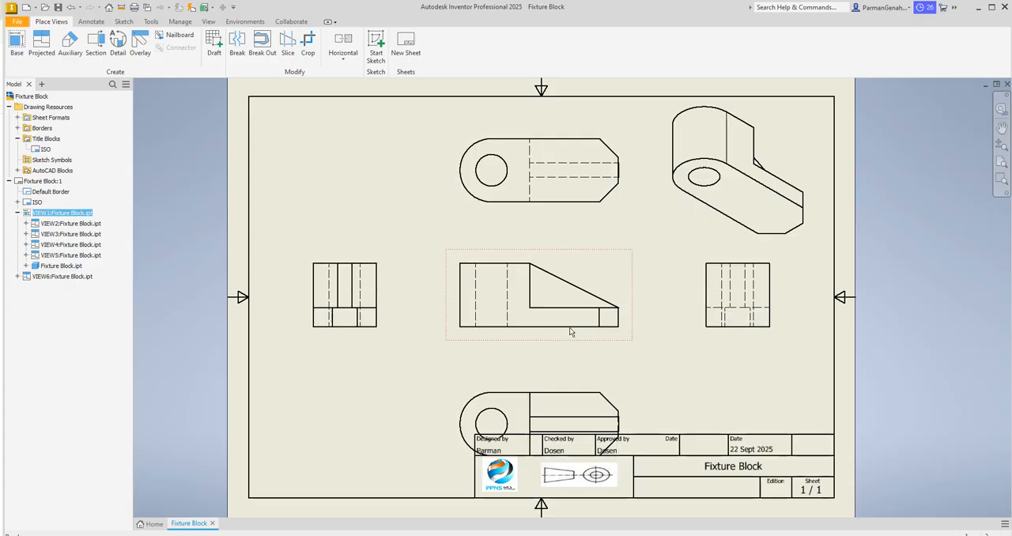
{"action": "left_click_drag", "start_coordinate": [539, 252], "coordinate": [528, 224]}
{"action": "left_click_drag", "start_coordinate": [533, 124], "coordinate": [529, 105]}
{"action": "left_click", "coordinate": [544, 381]}
{"action": "left_click_drag", "start_coordinate": [544, 382], "coordinate": [541, 336]}
{"action": "left_click_drag", "start_coordinate": [572, 227], "coordinate": [562, 211]}
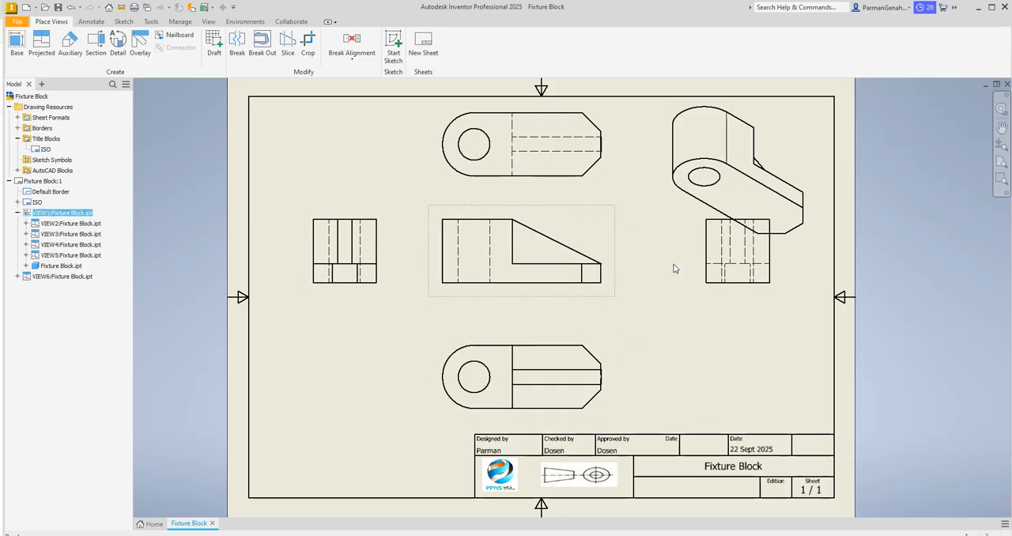
{"action": "left_click", "coordinate": [718, 295]}
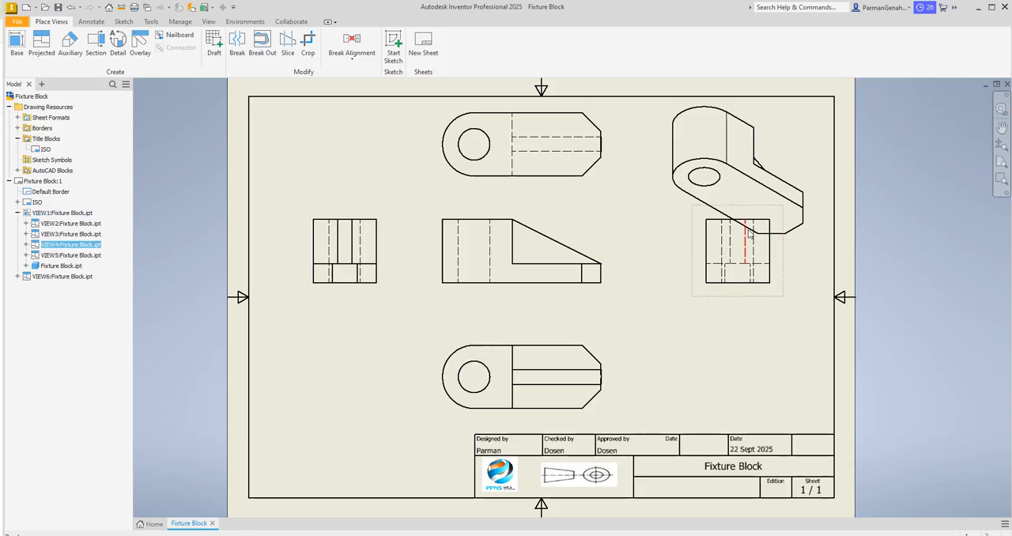
{"action": "left_click_drag", "start_coordinate": [757, 210], "coordinate": [704, 229]}
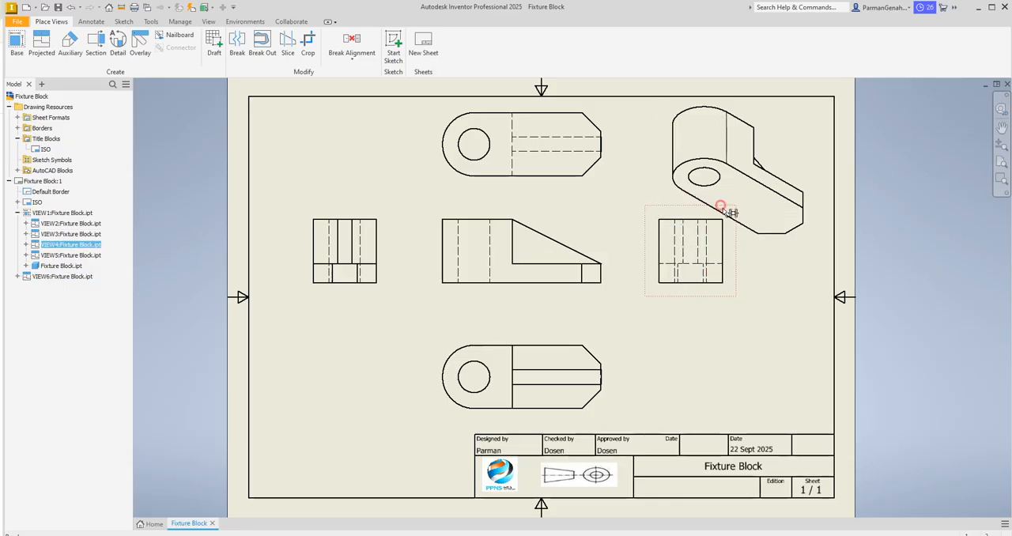
{"action": "left_click_drag", "start_coordinate": [723, 212], "coordinate": [769, 231]}
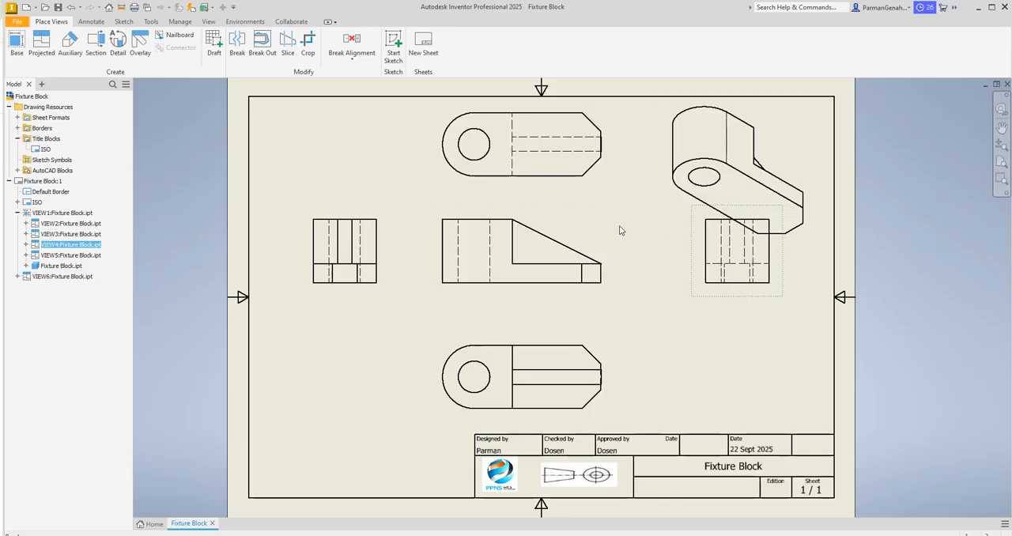
Step: Lower the front view row clear of the pictorial view and shift the views above and below it slightly down
{"action": "left_click_drag", "start_coordinate": [530, 212], "coordinate": [532, 225]}
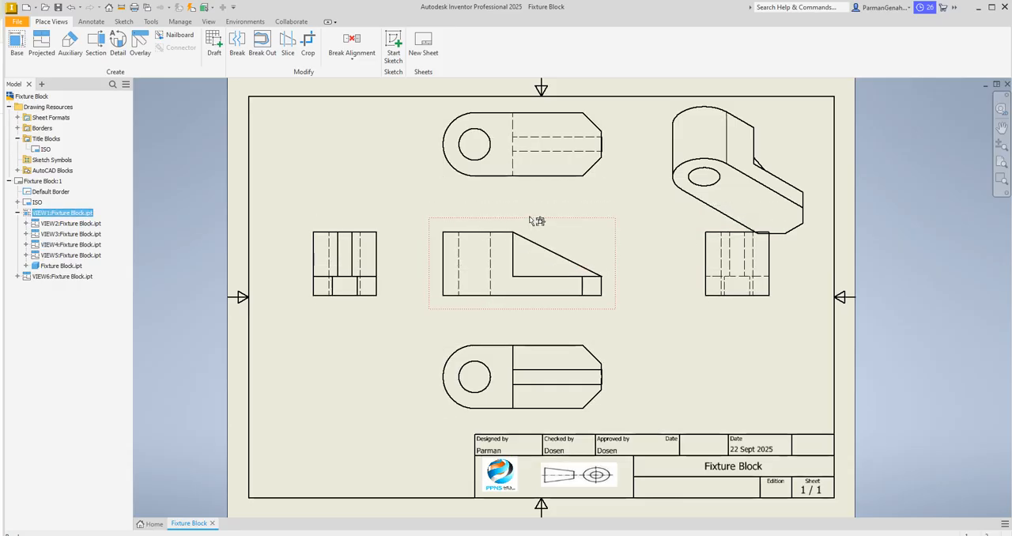
{"action": "left_click_drag", "start_coordinate": [607, 98], "coordinate": [606, 103]}
{"action": "left_click_drag", "start_coordinate": [551, 221], "coordinate": [546, 234]}
{"action": "left_click_drag", "start_coordinate": [567, 335], "coordinate": [572, 355]}
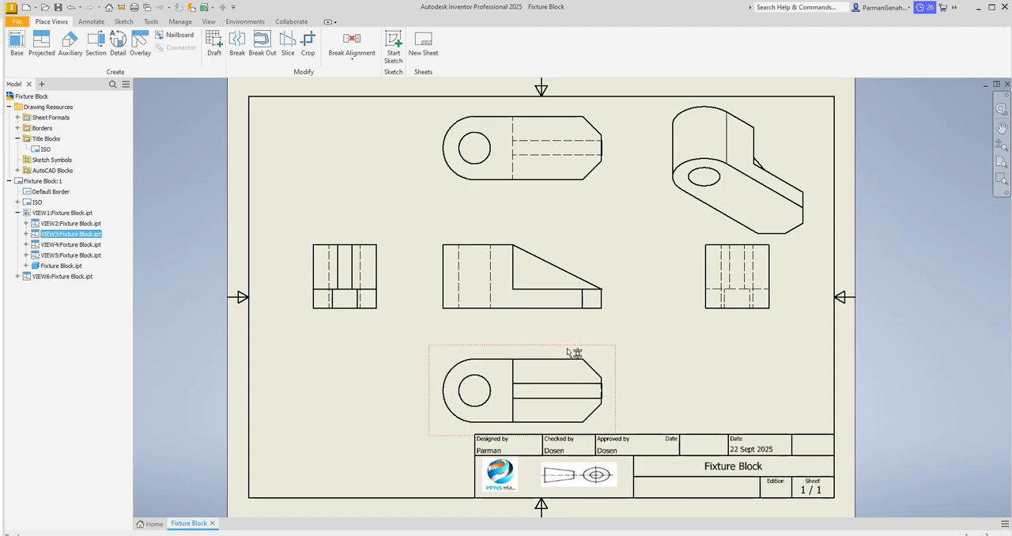
{"action": "left_click", "coordinate": [668, 360]}
{"action": "left_click_drag", "start_coordinate": [551, 231], "coordinate": [549, 226]}
Step: Change the pictorial view of the Fixture Block to the home isometric orientation
{"action": "double_click", "coordinate": [768, 124]}
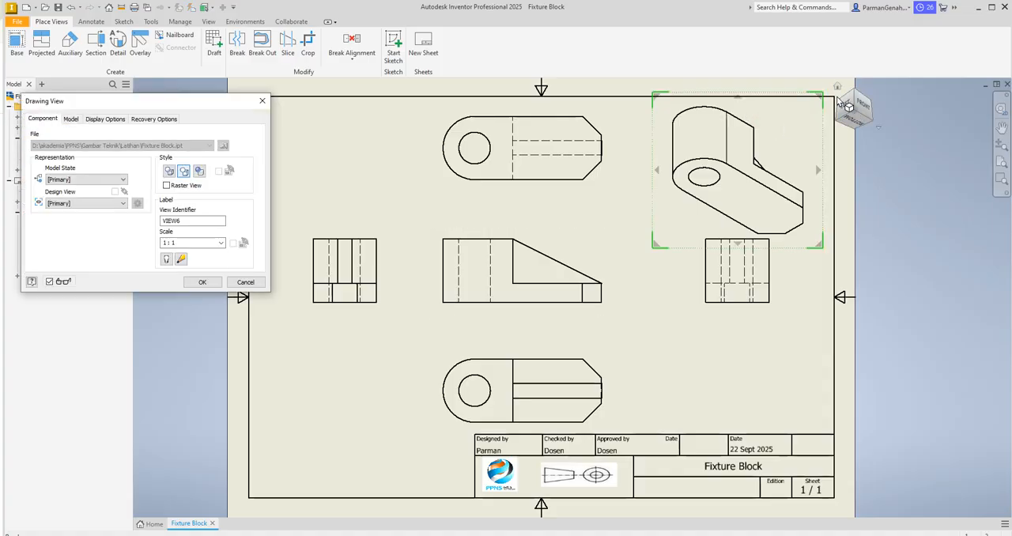
{"action": "left_click", "coordinate": [839, 88]}
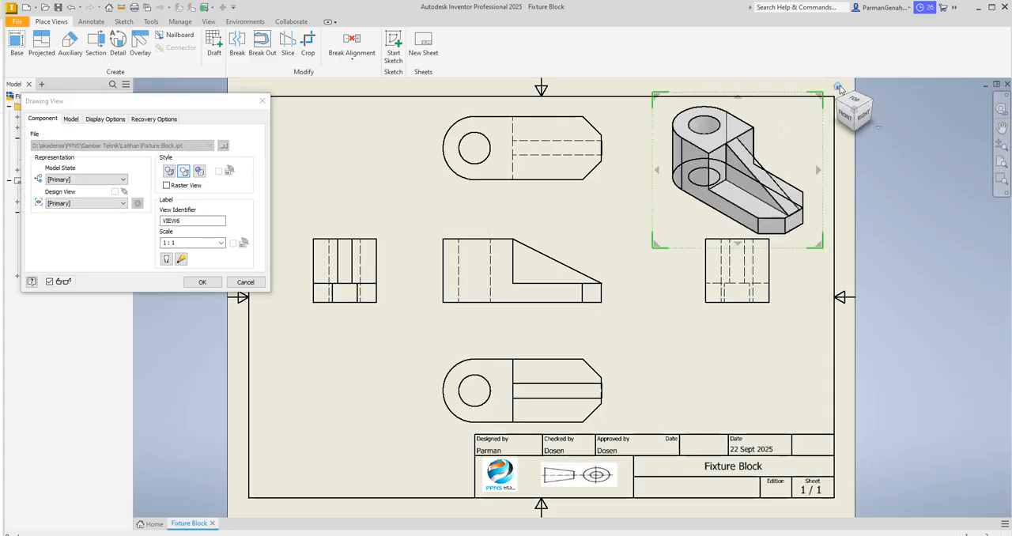
{"action": "left_click", "coordinate": [203, 281]}
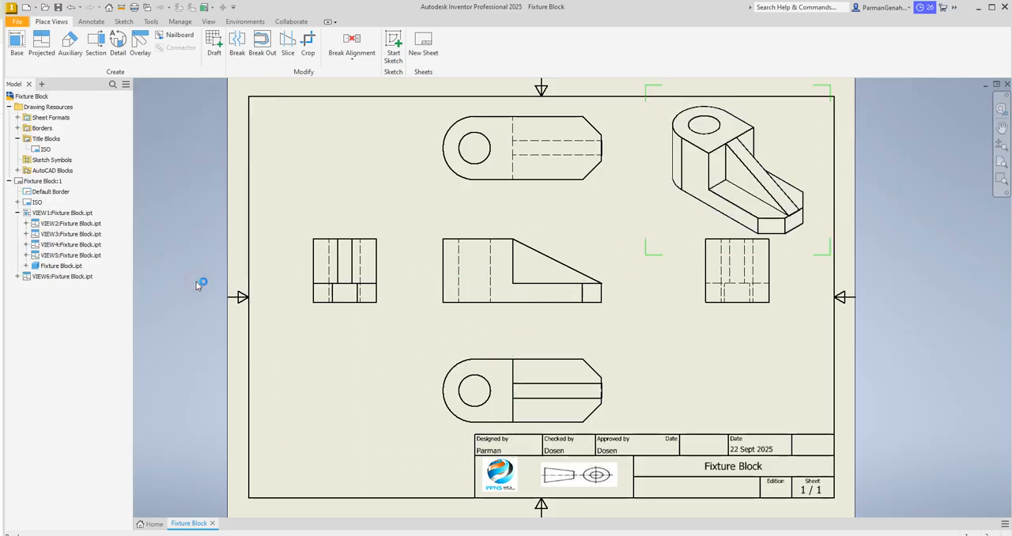
Step: Move the front view and the view above it slightly down to even out the spacing between views
{"action": "left_click", "coordinate": [566, 236]}
{"action": "left_click_drag", "start_coordinate": [566, 242], "coordinate": [567, 250]}
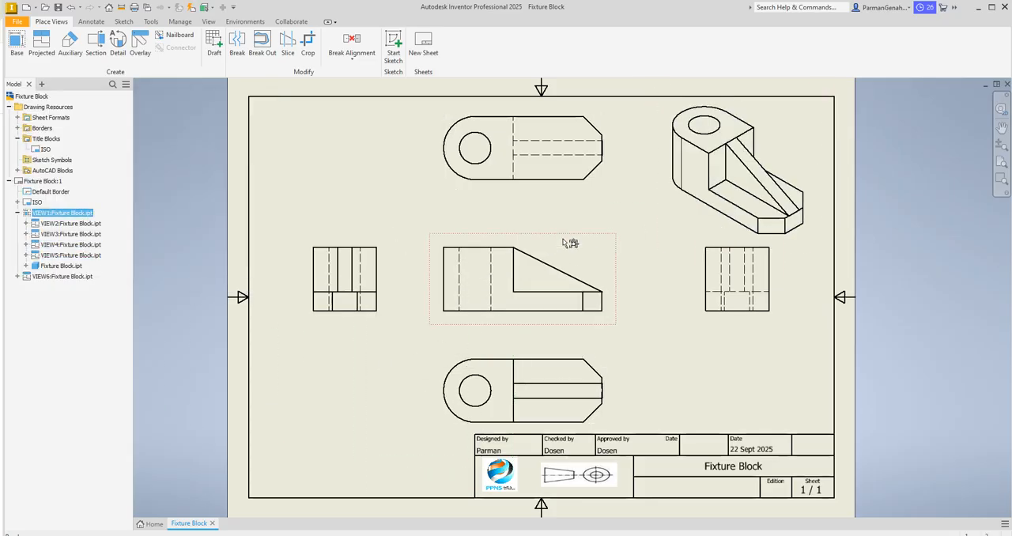
{"action": "left_click_drag", "start_coordinate": [560, 119], "coordinate": [563, 132]}
{"action": "left_click", "coordinate": [714, 366]}
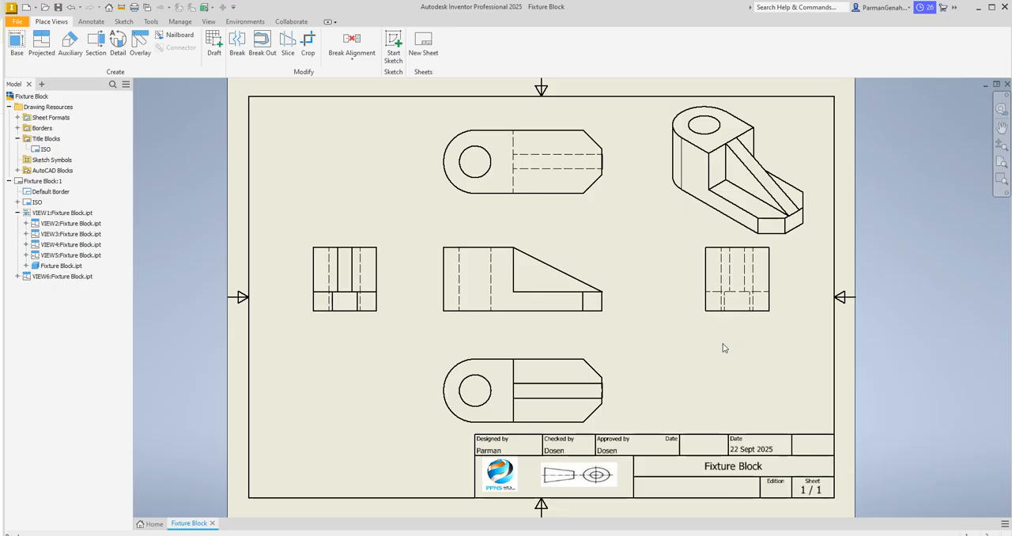
Step: Dimension the hole's diameter in the view above the front view, with primary unit precision 0
{"action": "scroll", "coordinate": [722, 348], "scroll_direction": "up", "scroll_amount": 5}
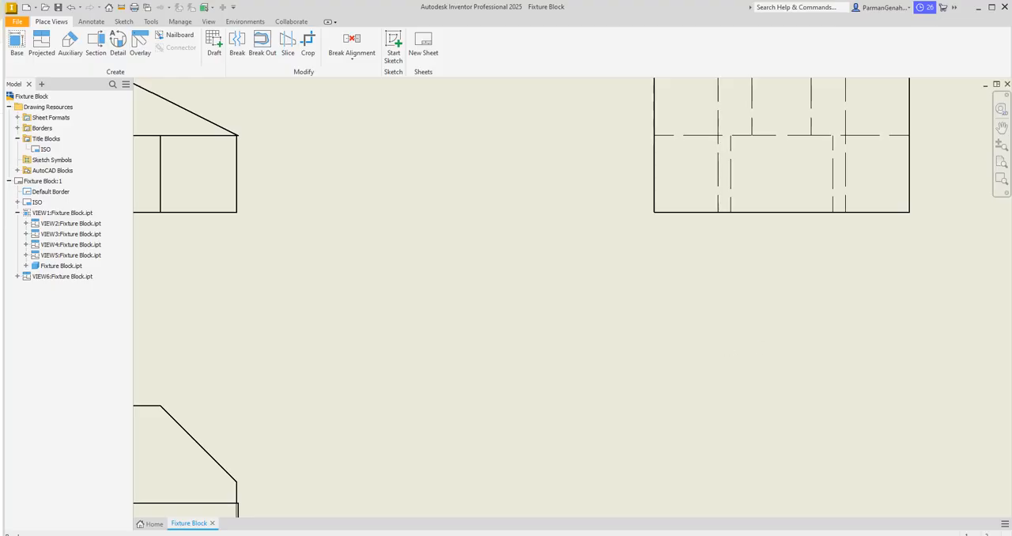
{"action": "left_click", "coordinate": [1001, 152]}
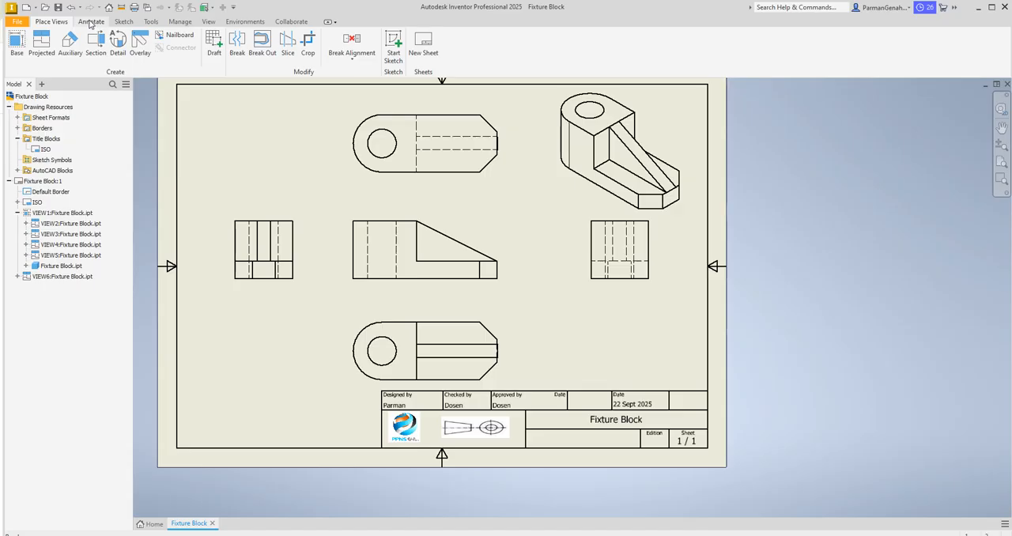
{"action": "left_click", "coordinate": [91, 22]}
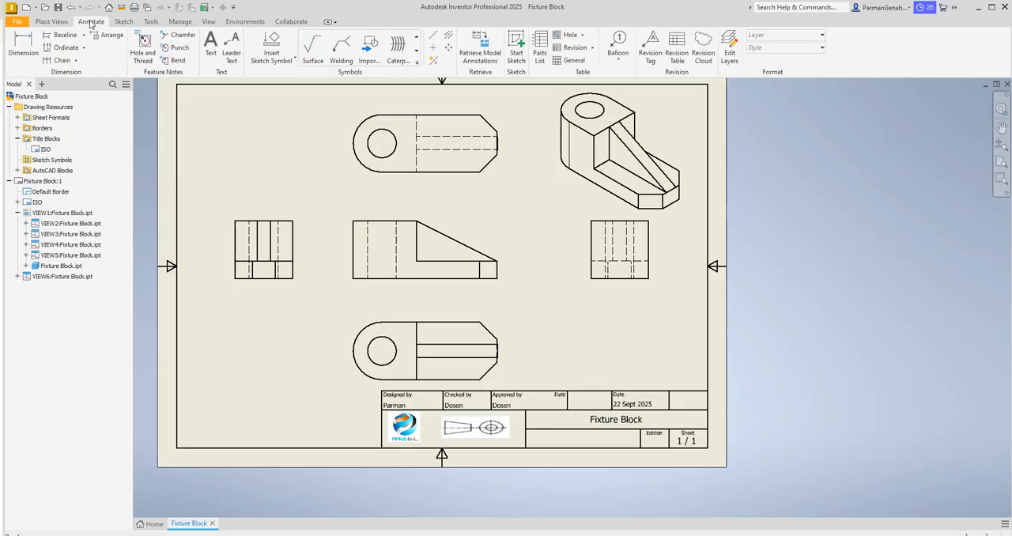
{"action": "left_click", "coordinate": [25, 50]}
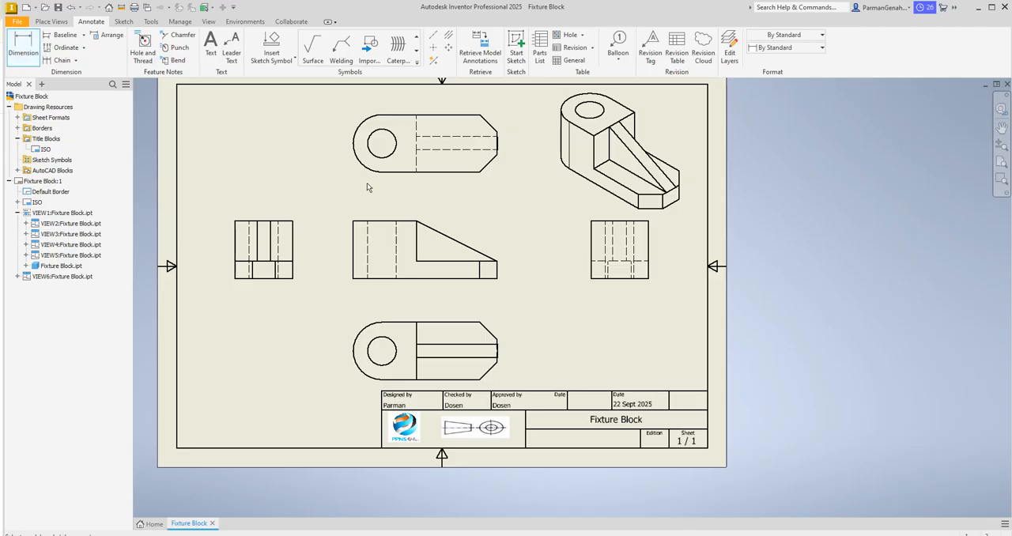
{"action": "left_click", "coordinate": [377, 137]}
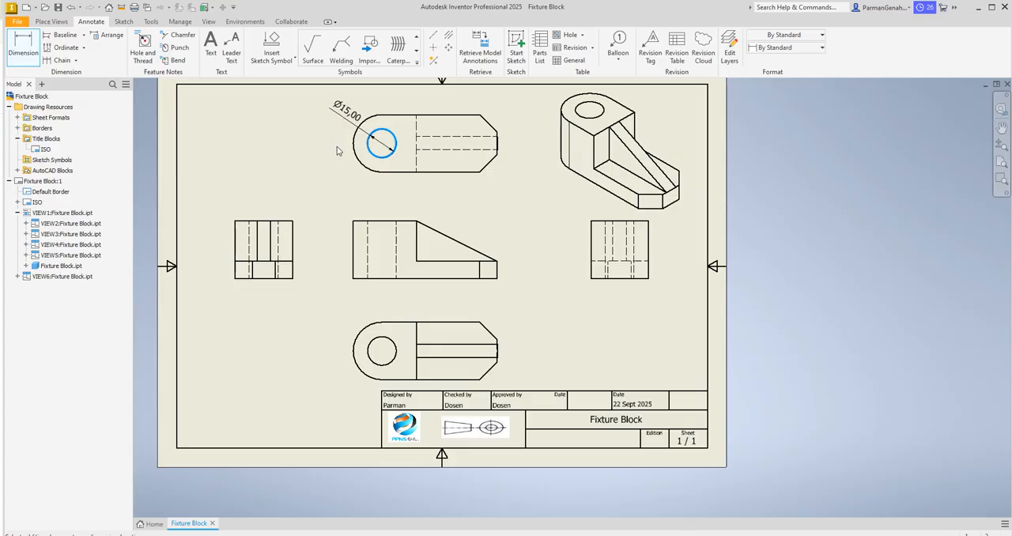
{"action": "left_click", "coordinate": [337, 150]}
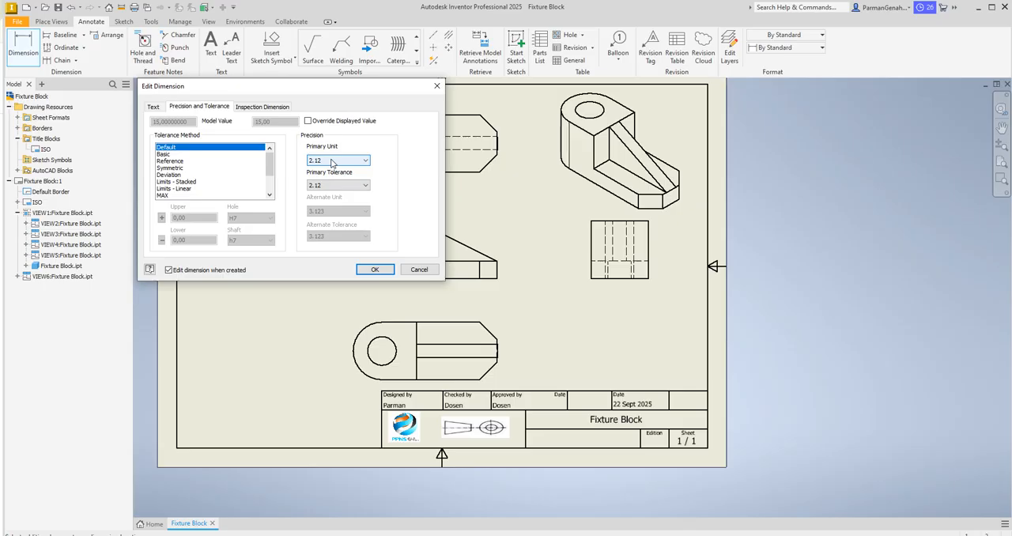
{"action": "left_click", "coordinate": [333, 162]}
{"action": "left_click", "coordinate": [323, 168]}
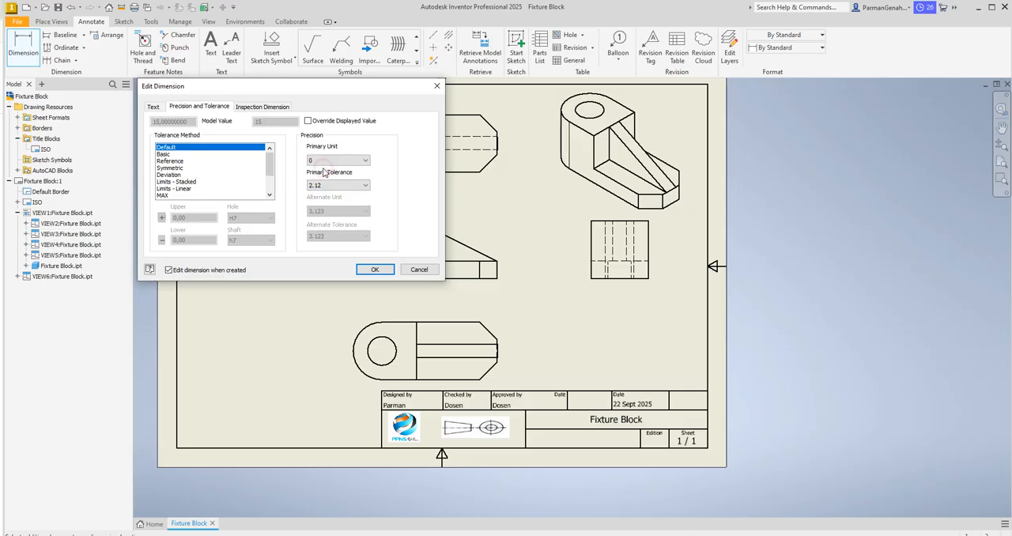
{"action": "left_click", "coordinate": [378, 271]}
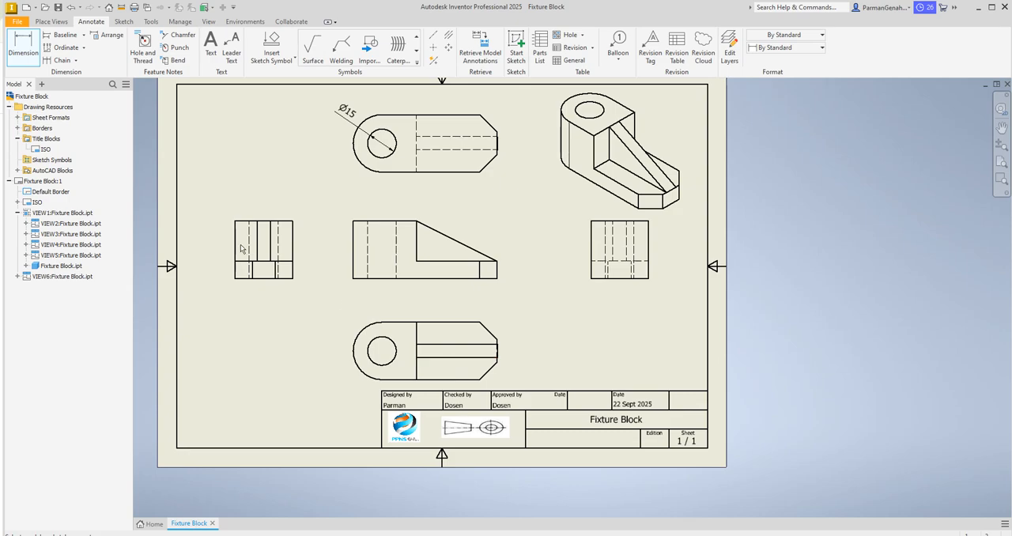
{"action": "right_click", "coordinate": [39, 151]}
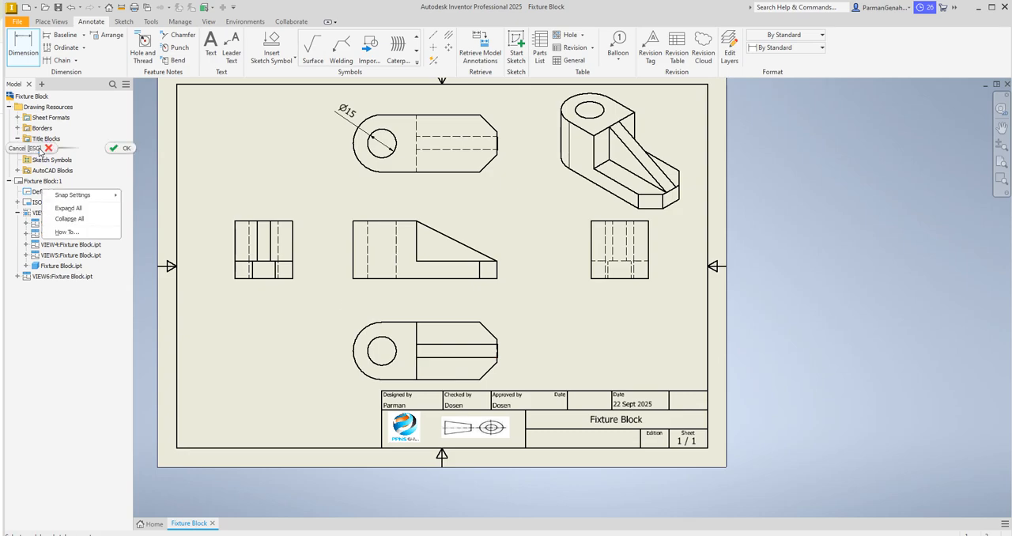
{"action": "left_click", "coordinate": [305, 172]}
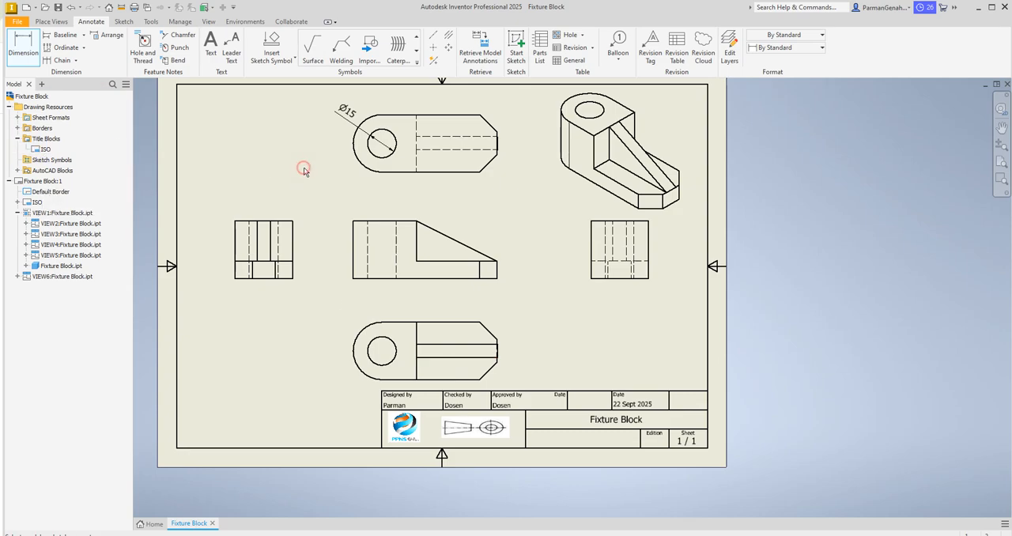
{"action": "right_click", "coordinate": [36, 150]}
{"action": "left_click", "coordinate": [253, 192]}
Step: Edit the ISO title block definition and replace the PART NUMBER field with the text "Satuan: mm"
{"action": "key", "text": "Escape"}
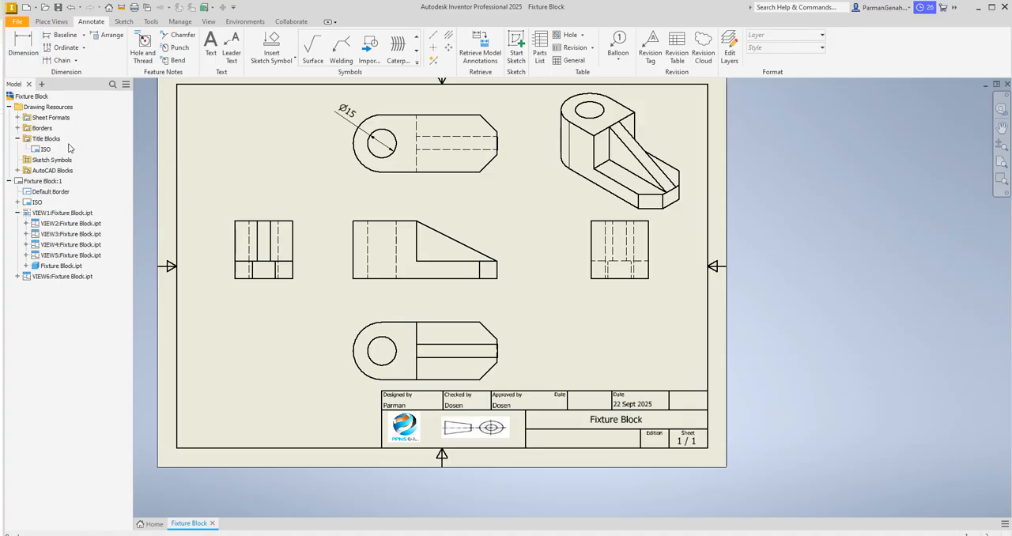
{"action": "right_click", "coordinate": [39, 150]}
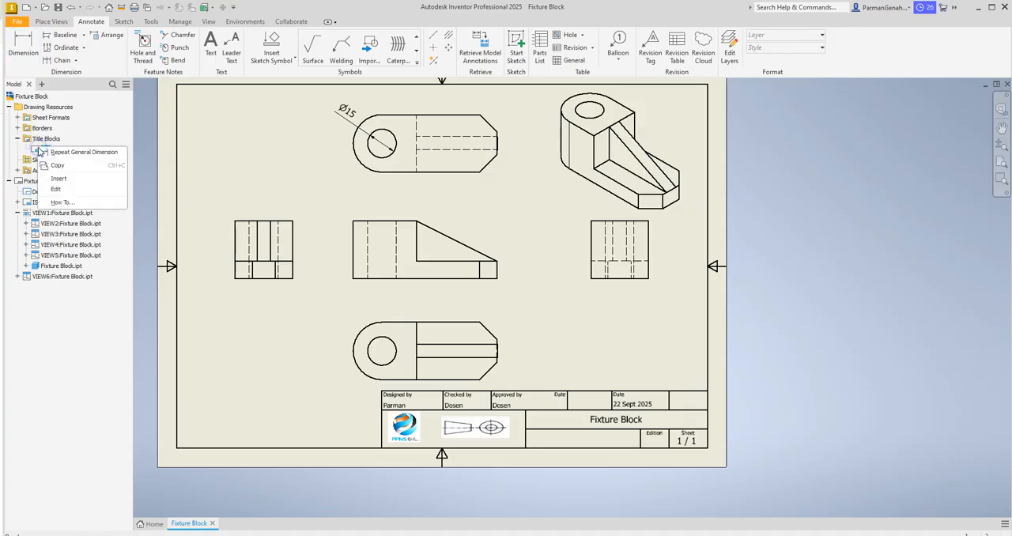
{"action": "left_click", "coordinate": [57, 189]}
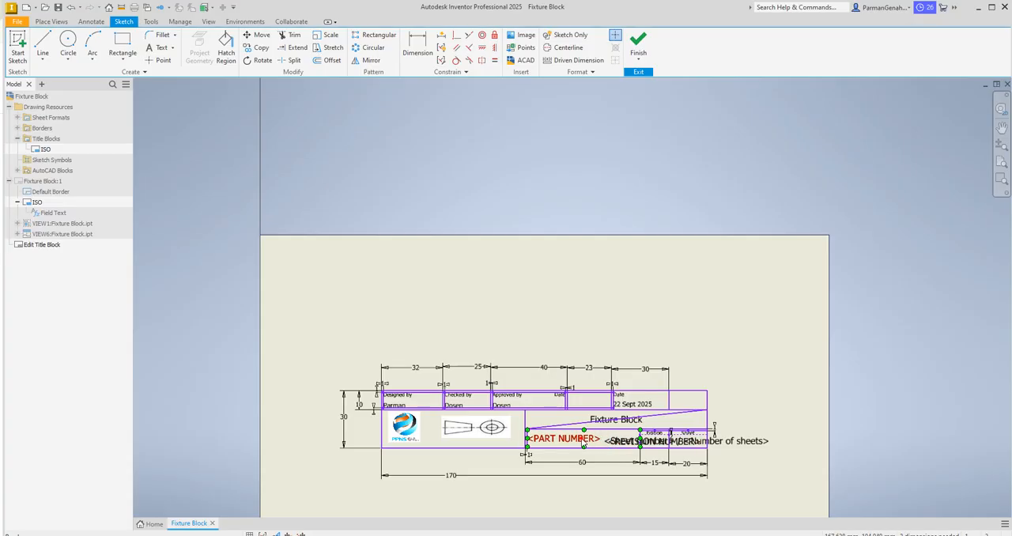
{"action": "double_click", "coordinate": [584, 441]}
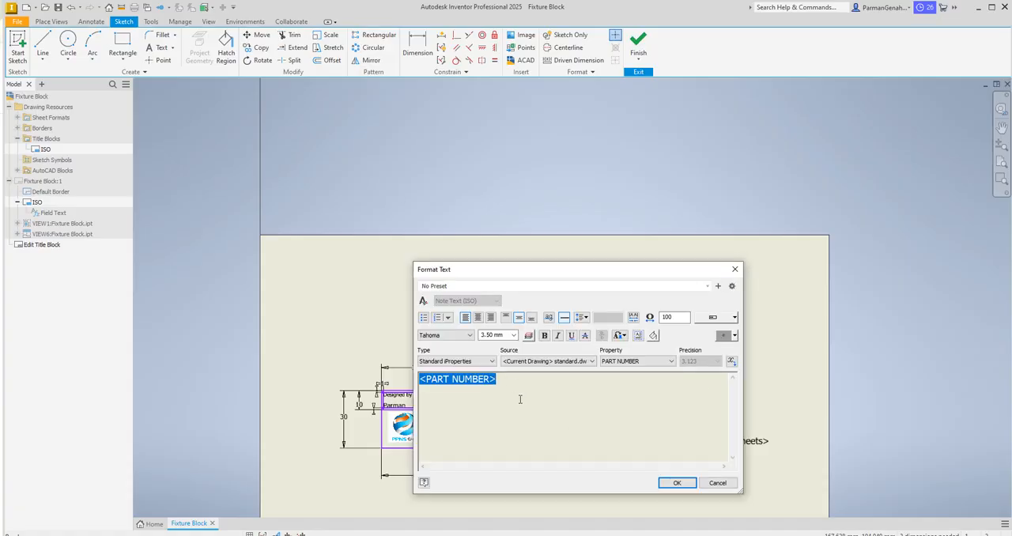
{"action": "key", "text": "Delete"}
{"action": "type", "text": "Satuan: mm"}
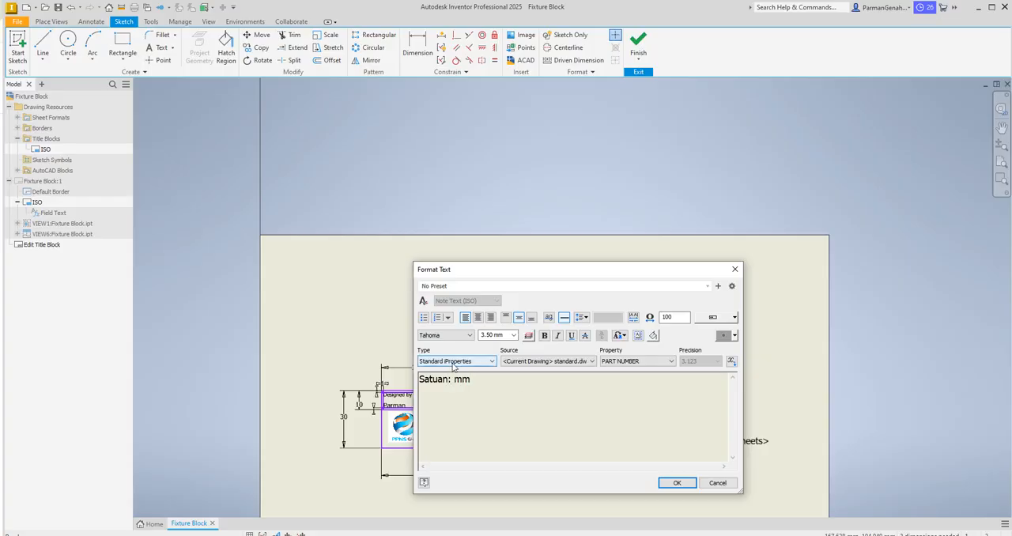
Step: Set the "Satuan: mm" text height to 2.50 mm and save the edits to the ISO title block
{"action": "left_click_drag", "start_coordinate": [485, 380], "coordinate": [417, 380]}
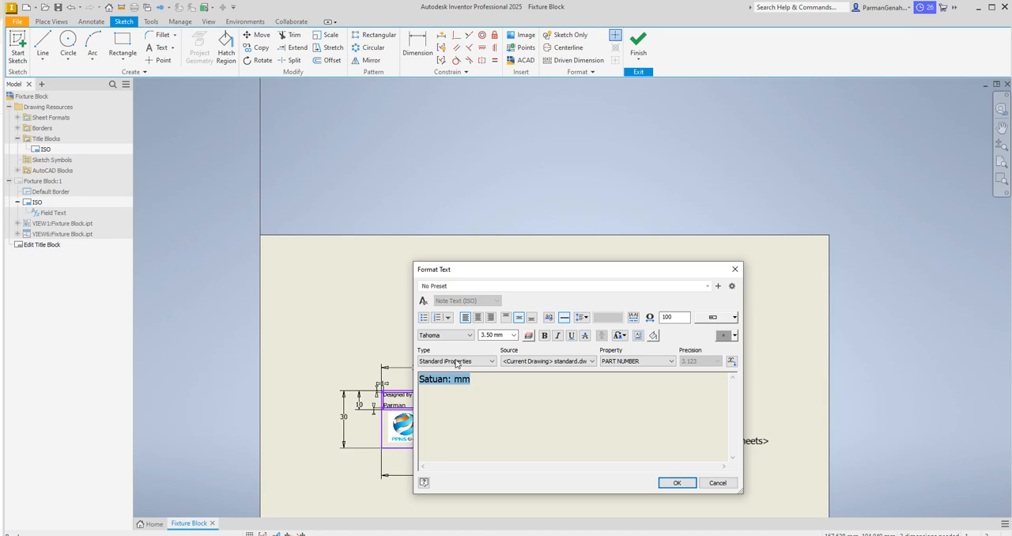
{"action": "left_click", "coordinate": [513, 335]}
{"action": "left_click", "coordinate": [501, 348]}
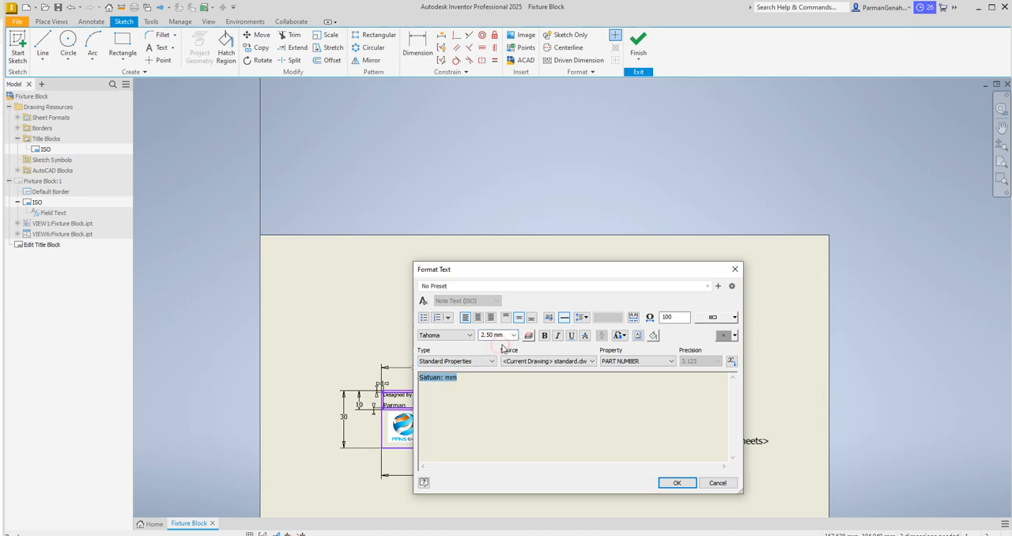
{"action": "left_click", "coordinate": [676, 483]}
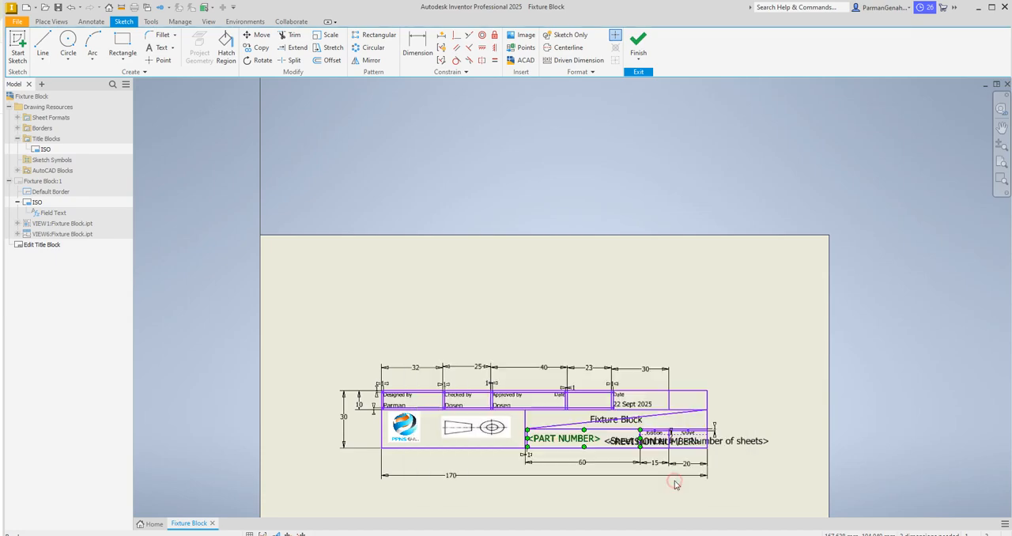
{"action": "left_click", "coordinate": [639, 51]}
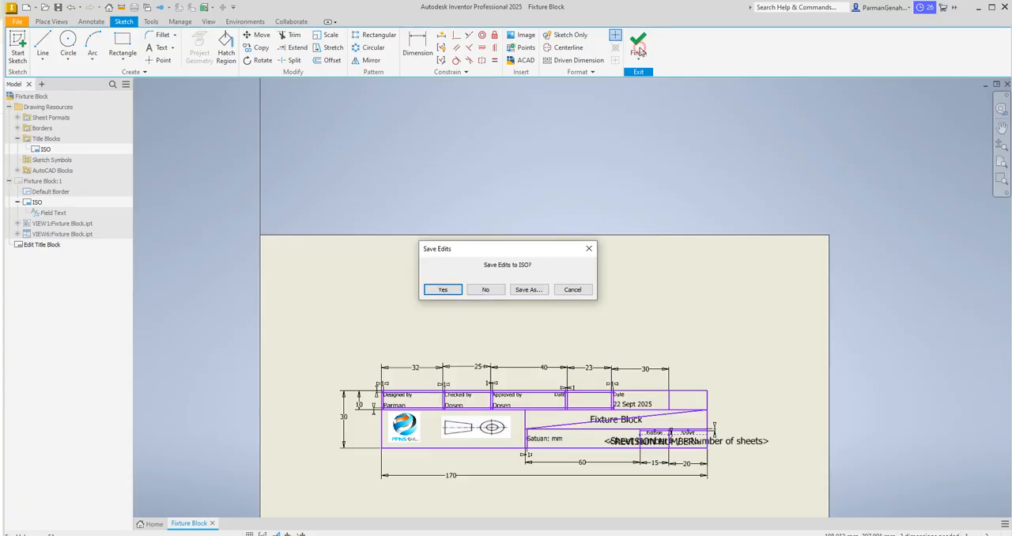
{"action": "left_click", "coordinate": [447, 291]}
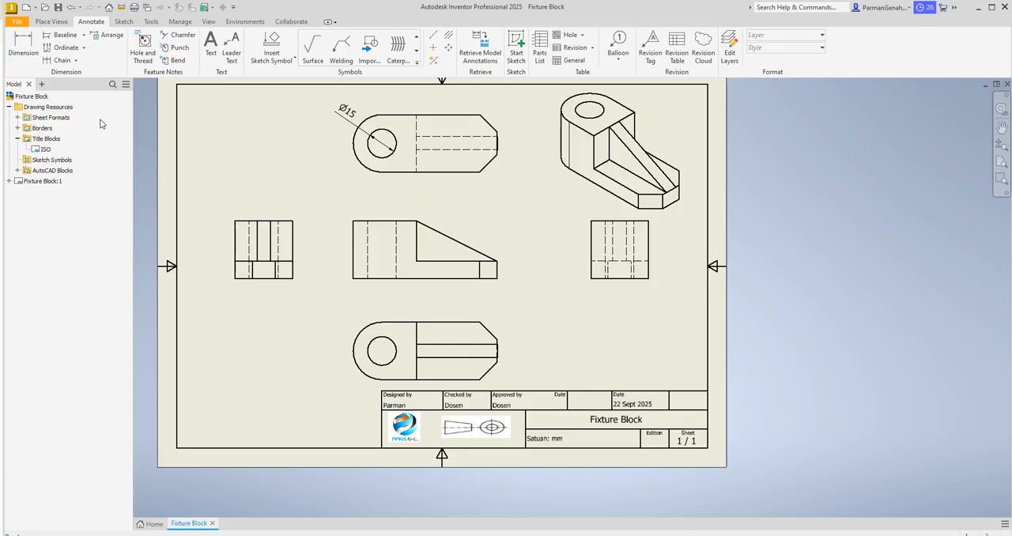
Step: Dimension the radius of the rounded end in the view above the front view, with primary unit precision 0
{"action": "left_click", "coordinate": [22, 50]}
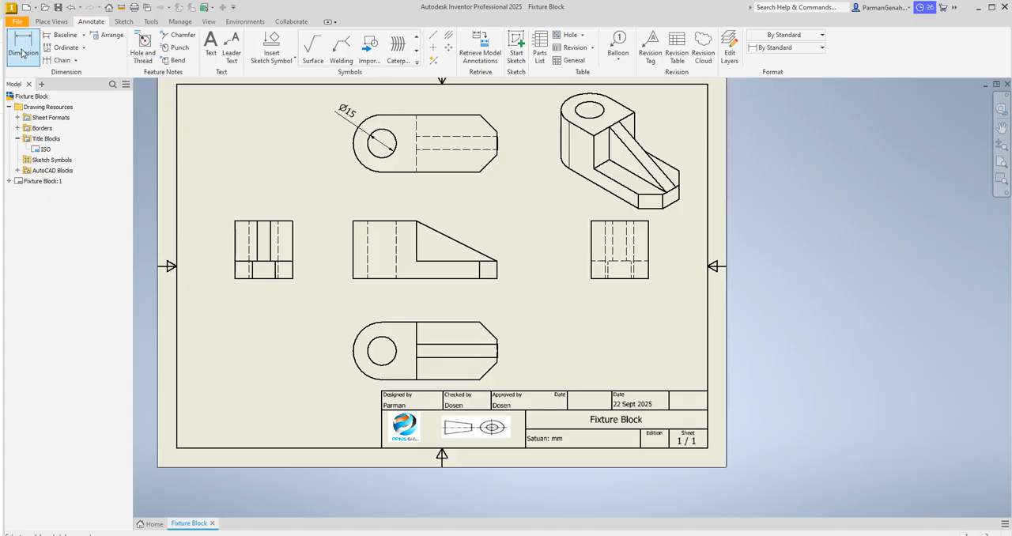
{"action": "left_click", "coordinate": [353, 155]}
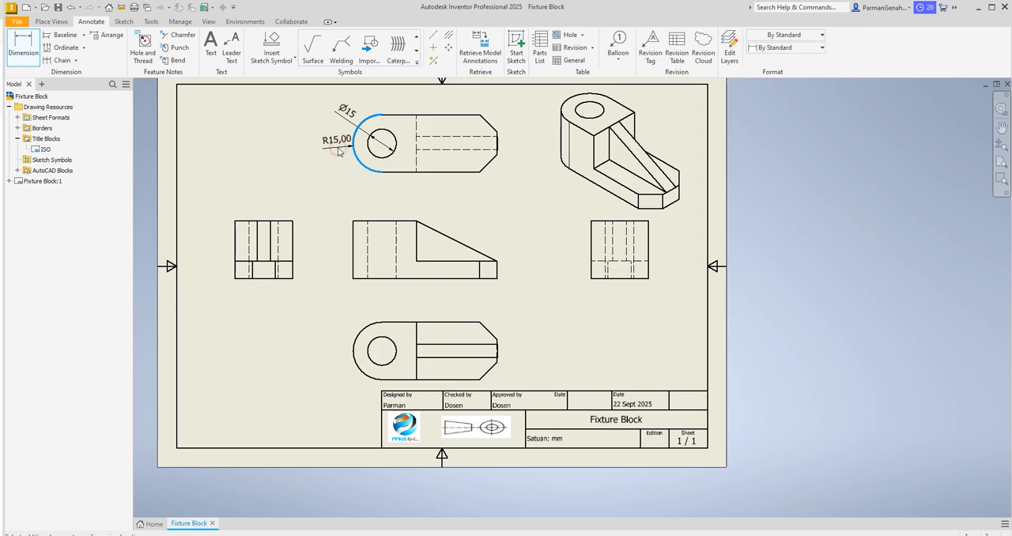
{"action": "left_click", "coordinate": [338, 151]}
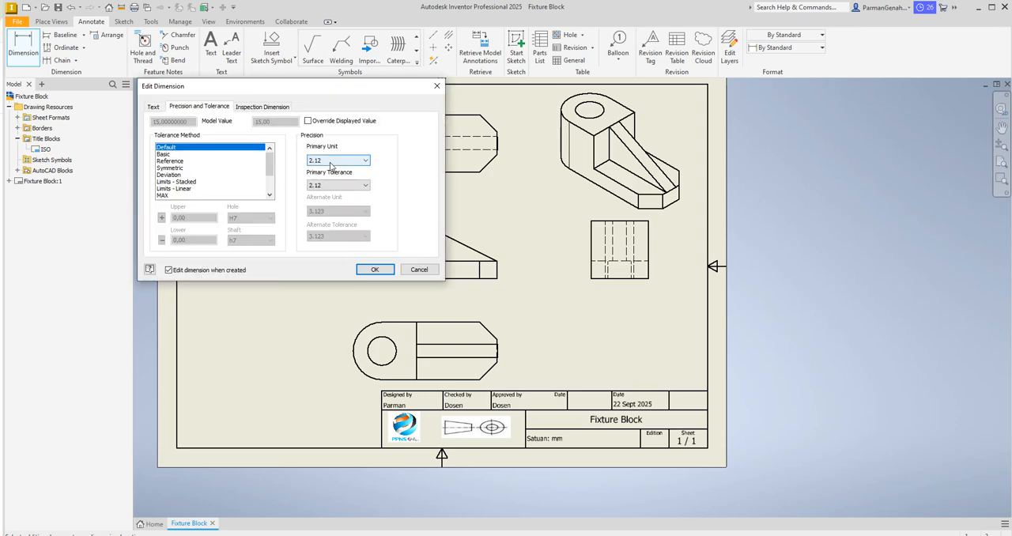
{"action": "left_click", "coordinate": [332, 161]}
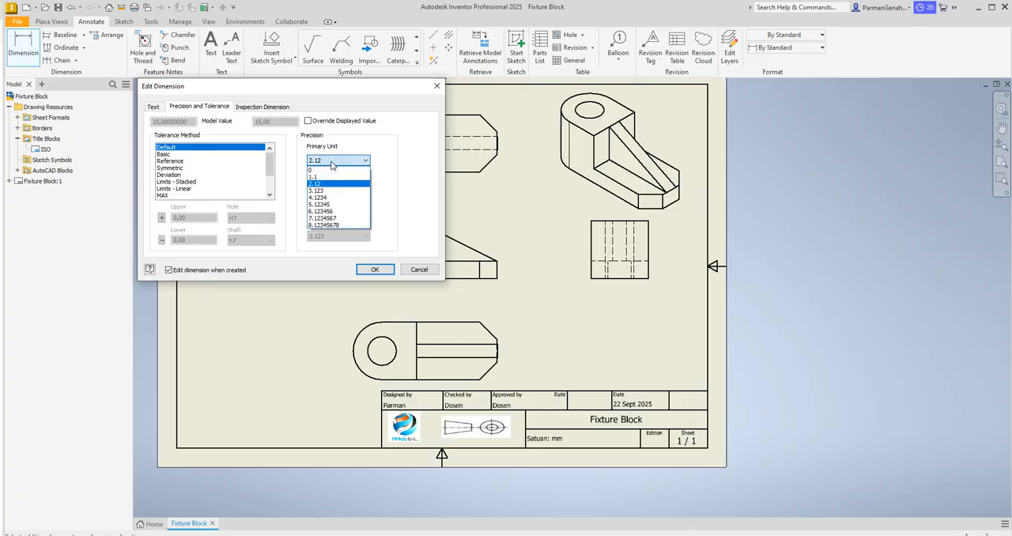
{"action": "left_click", "coordinate": [321, 169]}
{"action": "left_click", "coordinate": [375, 270]}
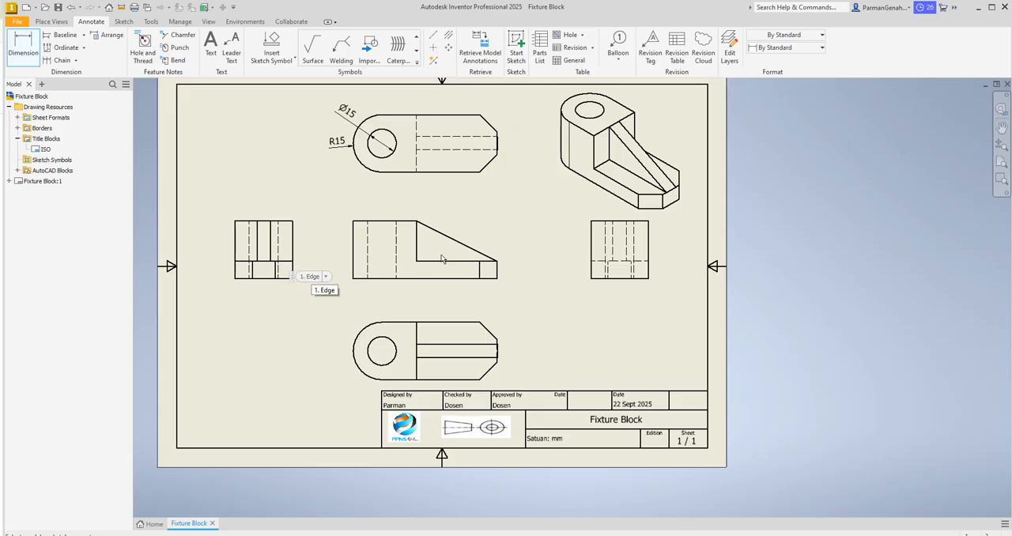
Step: Dimension the upper straight edge between step and chamfer in the view below the front view, with primary unit precision 0
{"action": "left_click", "coordinate": [1003, 152]}
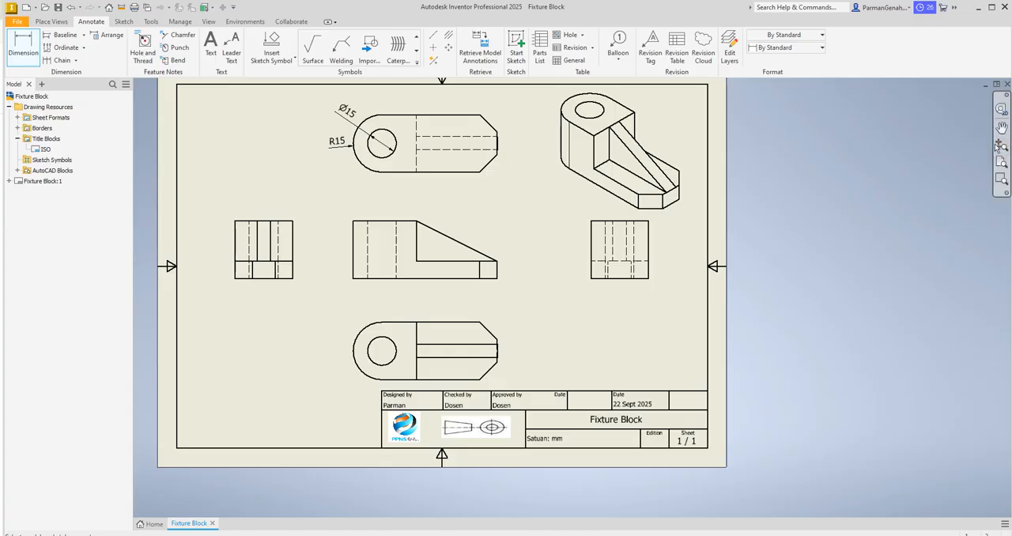
{"action": "left_click_drag", "start_coordinate": [601, 233], "coordinate": [606, 243]}
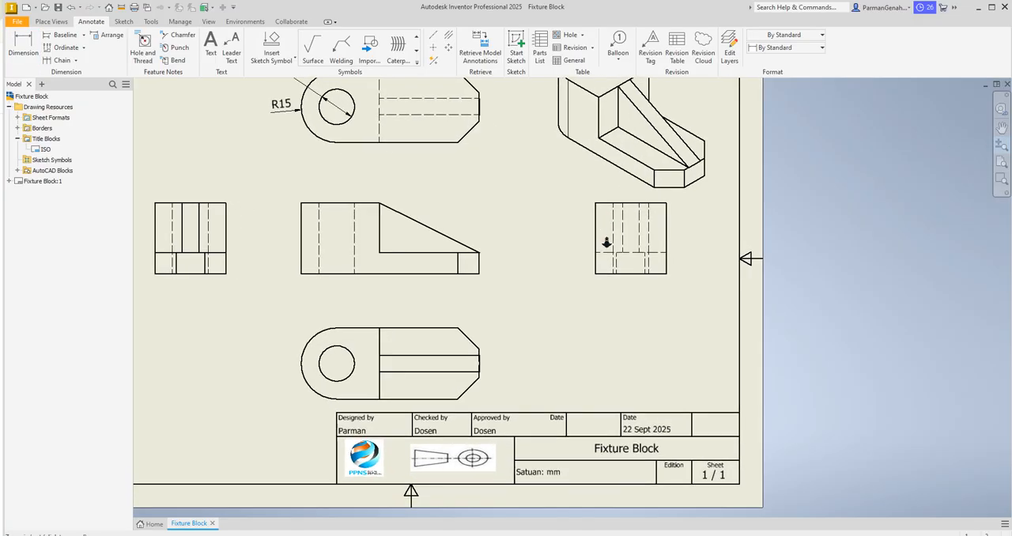
{"action": "left_click", "coordinate": [1001, 129]}
{"action": "mouse_move", "coordinate": [553, 211]}
{"action": "left_mouse_down"}
{"action": "mouse_move", "coordinate": [635, 246]}
{"action": "mouse_move", "coordinate": [671, 280]}
{"action": "left_mouse_up"}
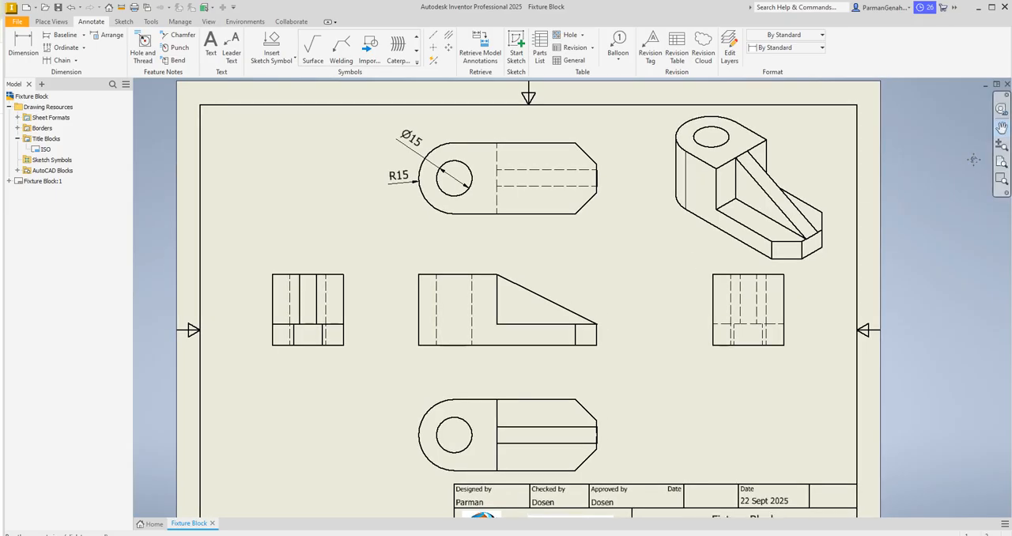
{"action": "key", "text": "d"}
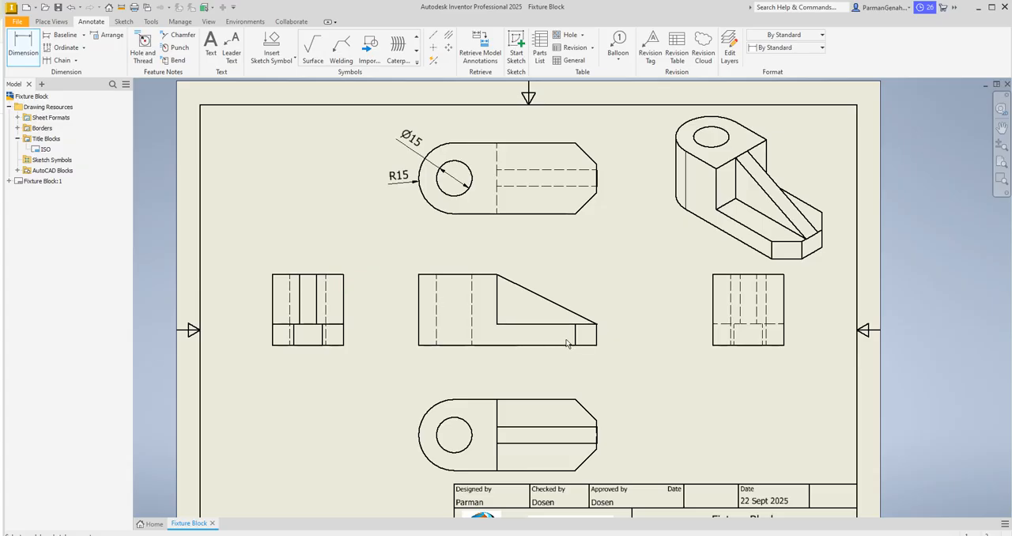
{"action": "left_click", "coordinate": [526, 401]}
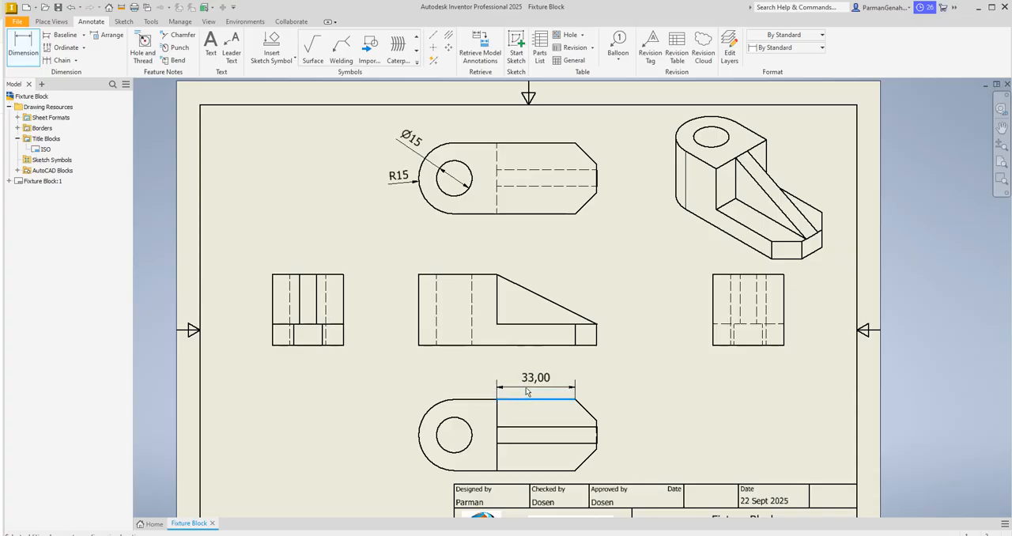
{"action": "left_click", "coordinate": [526, 391]}
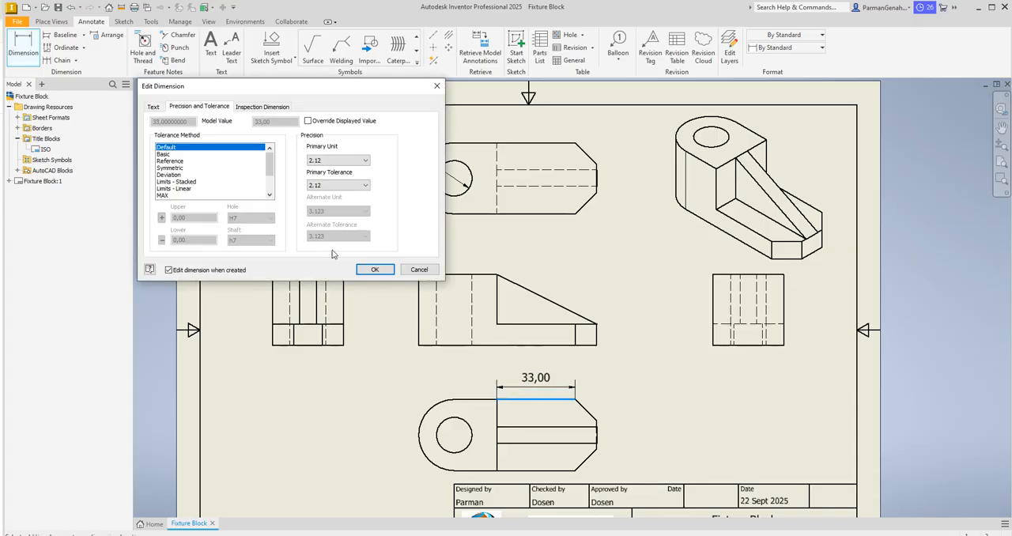
{"action": "left_click", "coordinate": [337, 160]}
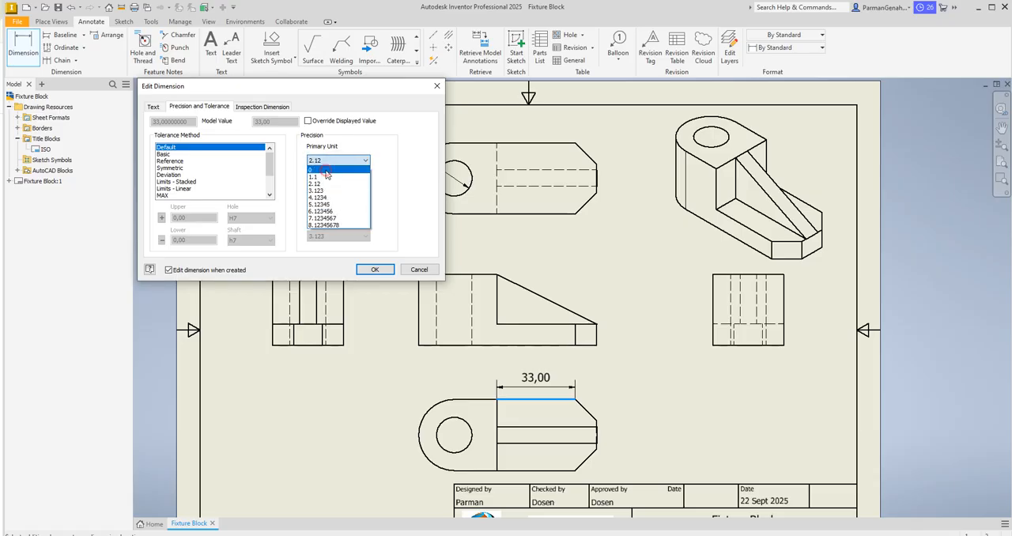
{"action": "left_click", "coordinate": [326, 172]}
{"action": "left_click", "coordinate": [375, 270]}
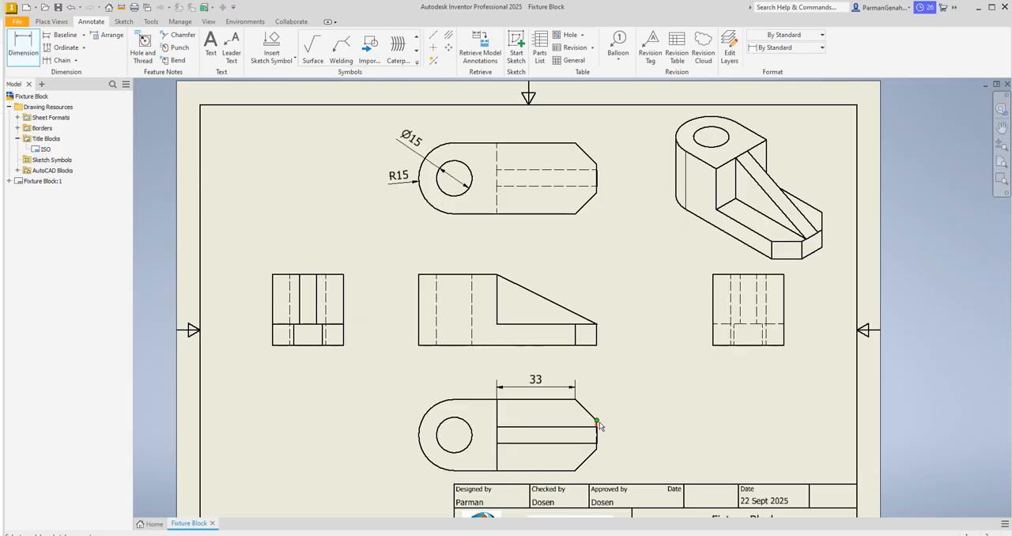
Step: Dimension the upper chamfer's horizontal length in the view below the front view, with primary unit precision 0
{"action": "left_click", "coordinate": [569, 400]}
{"action": "left_click", "coordinate": [574, 399]}
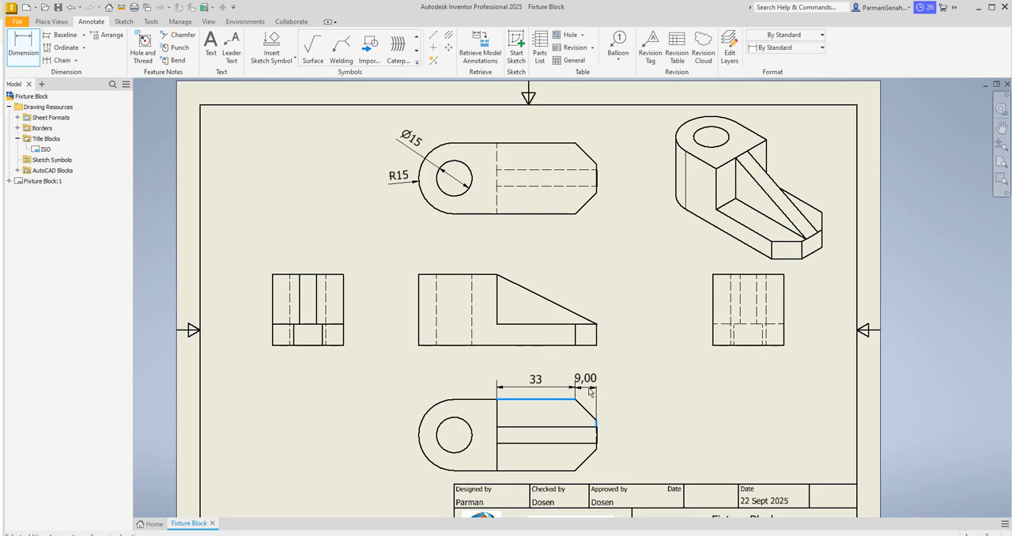
{"action": "left_click", "coordinate": [589, 392]}
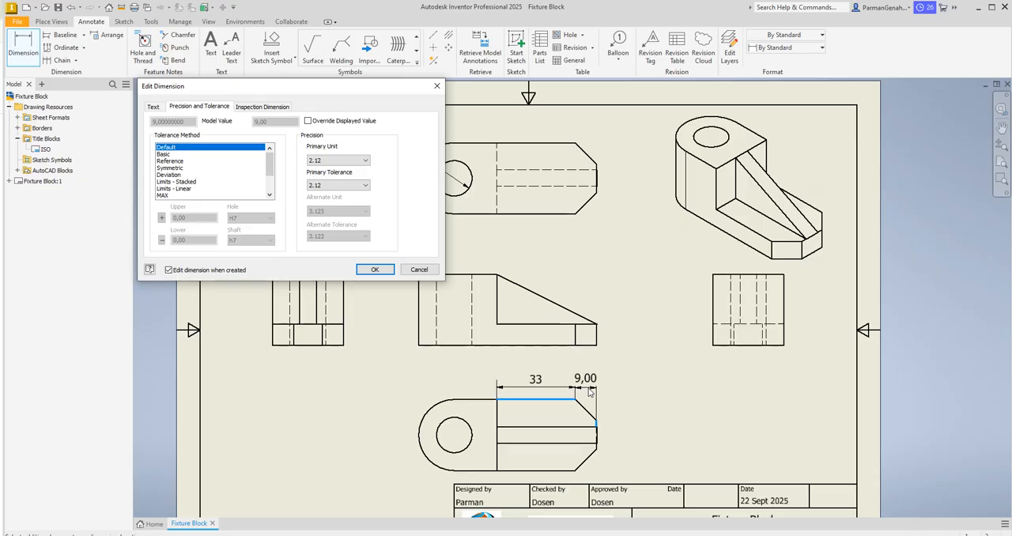
{"action": "left_click", "coordinate": [348, 160]}
{"action": "left_click", "coordinate": [330, 172]}
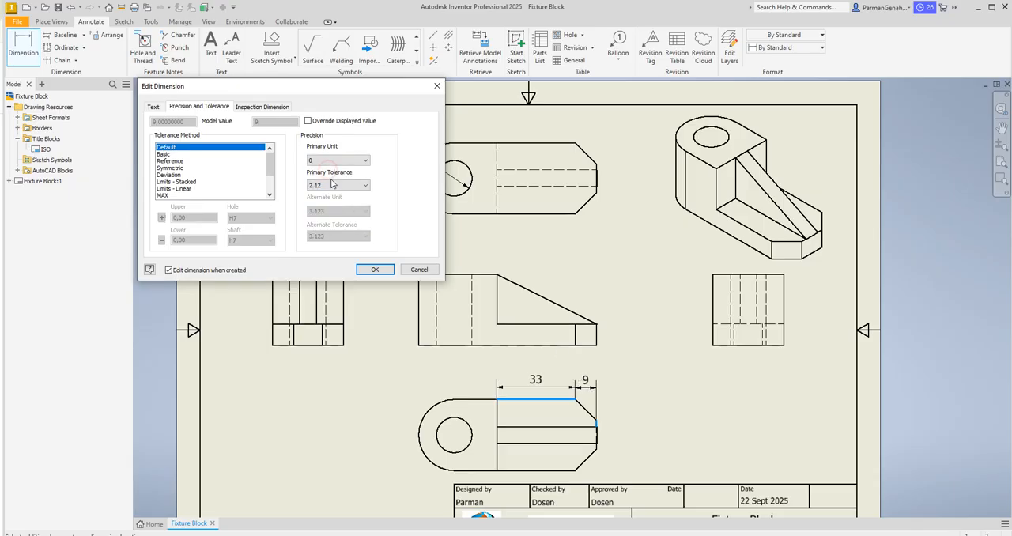
{"action": "left_click", "coordinate": [383, 271]}
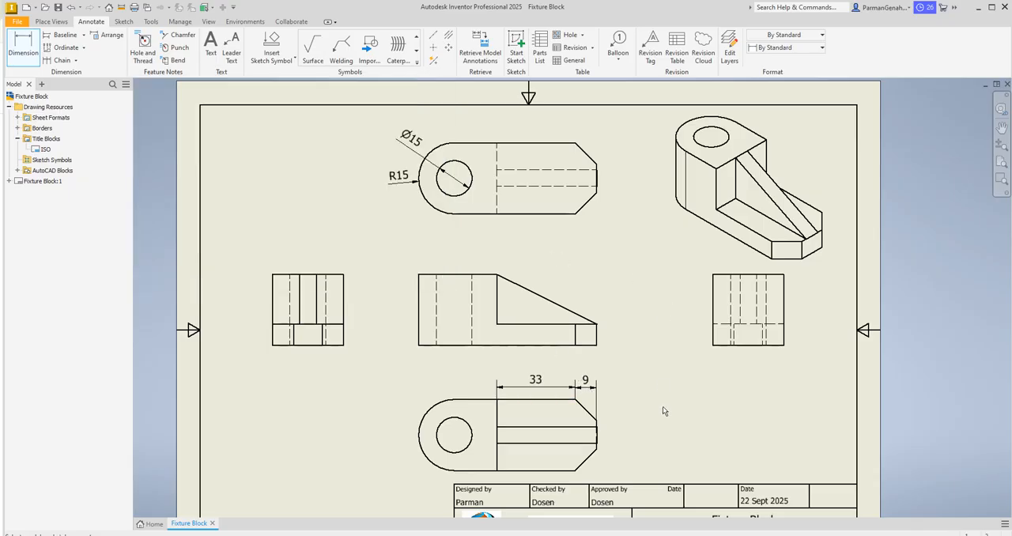
Step: Dimension the short vertical end edge between the two chamfers in the view below the front view, with primary unit precision 0
{"action": "left_click", "coordinate": [597, 421]}
{"action": "left_click", "coordinate": [598, 446]}
{"action": "left_click", "coordinate": [616, 437]}
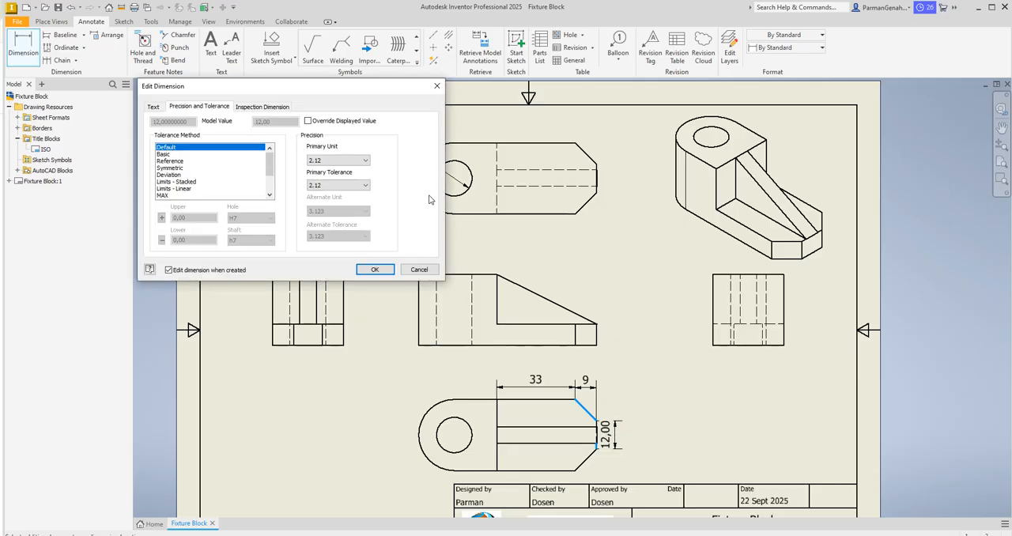
{"action": "left_click", "coordinate": [358, 161]}
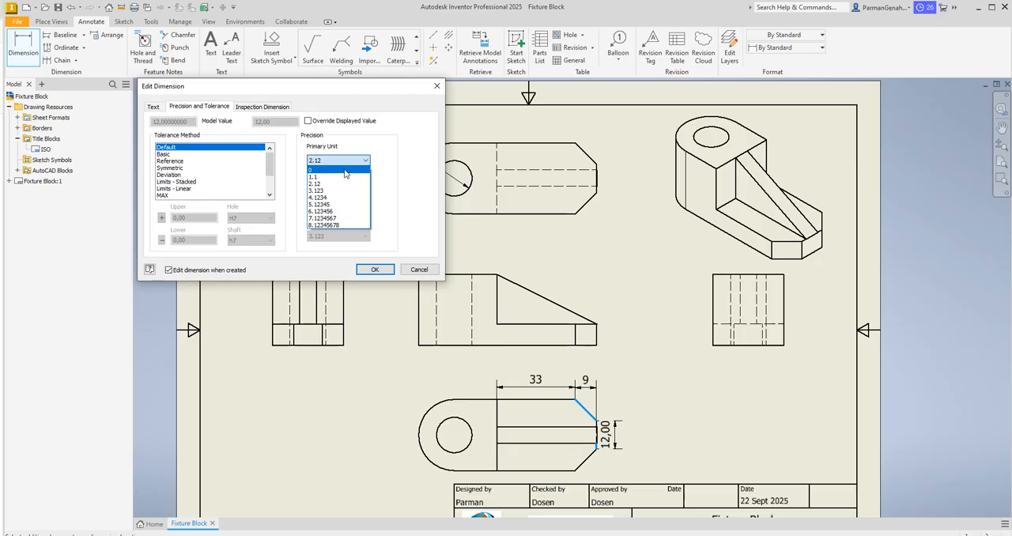
{"action": "left_click", "coordinate": [342, 171]}
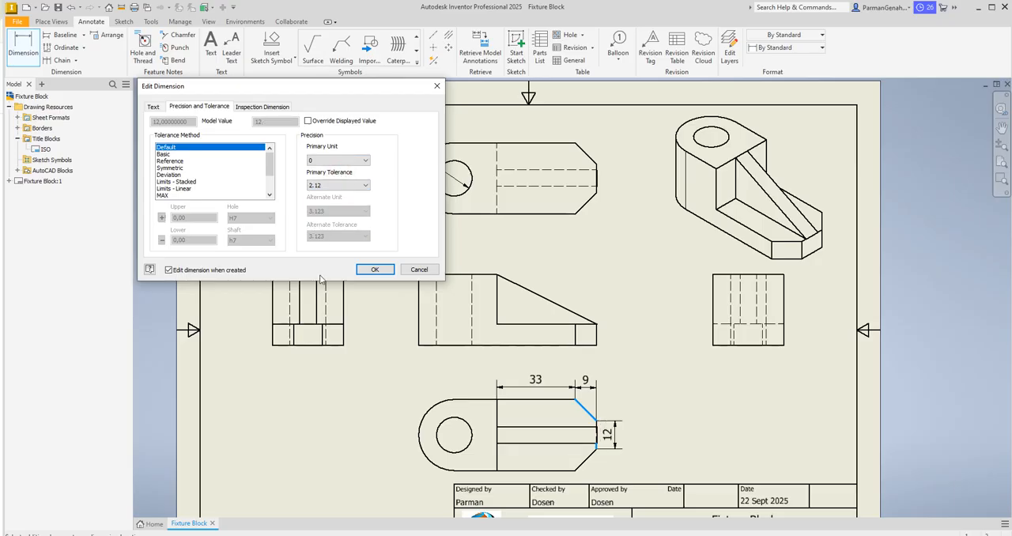
{"action": "left_click", "coordinate": [373, 270]}
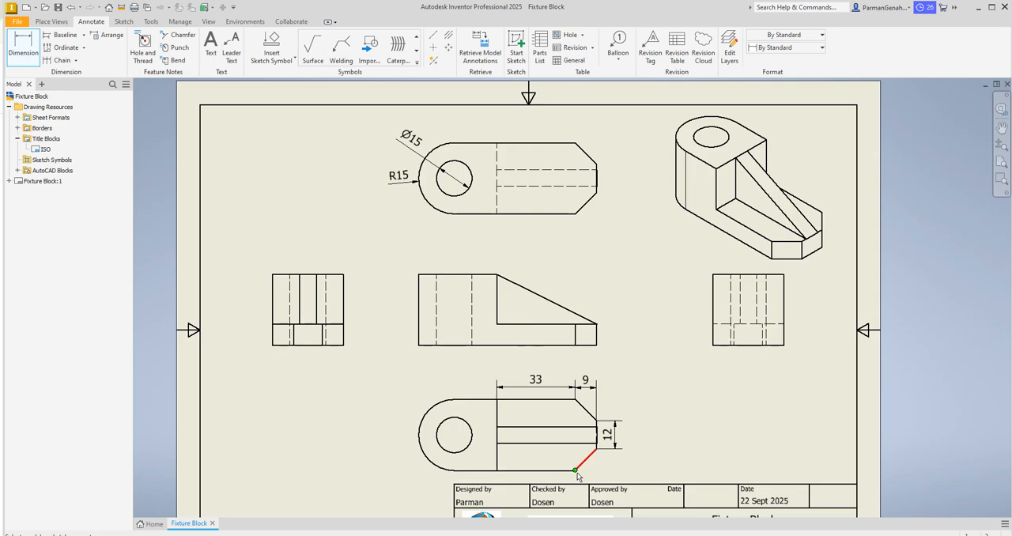
Step: Dimension the lower chamfer's vertical height in the view below the front view, with primary unit precision 0
{"action": "left_click", "coordinate": [573, 471]}
{"action": "left_click", "coordinate": [594, 453]}
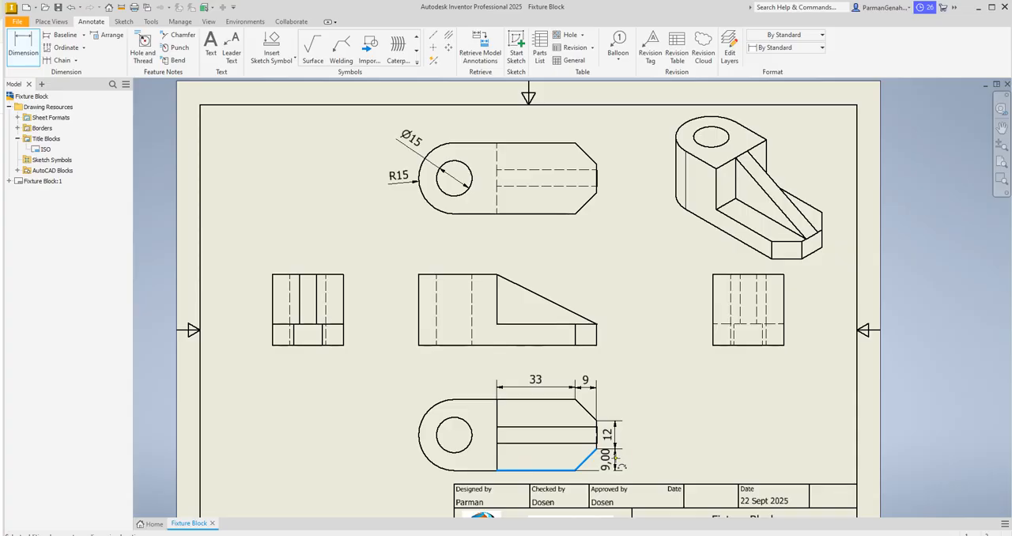
{"action": "left_click", "coordinate": [616, 458]}
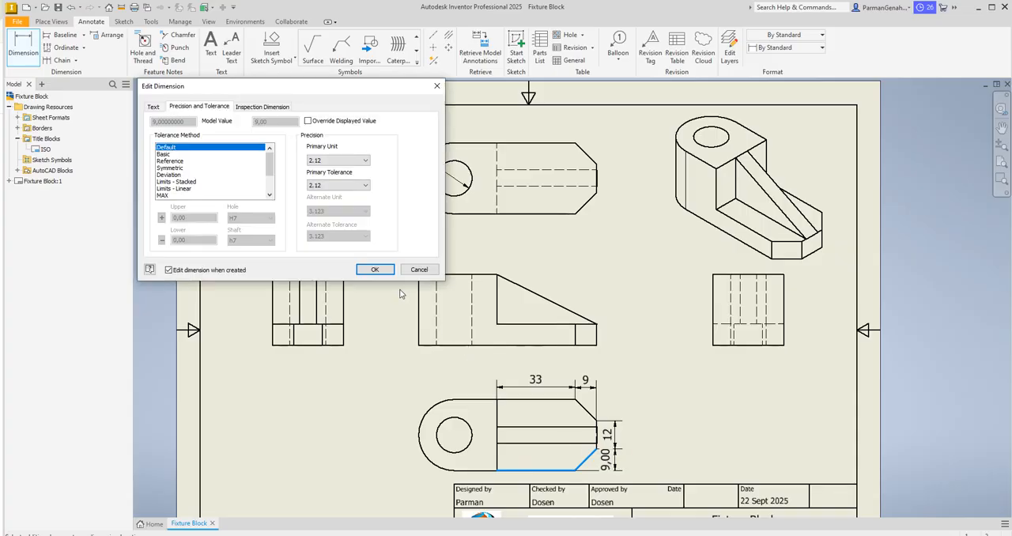
{"action": "left_click", "coordinate": [347, 161]}
{"action": "left_click", "coordinate": [333, 176]}
{"action": "left_click", "coordinate": [373, 270]}
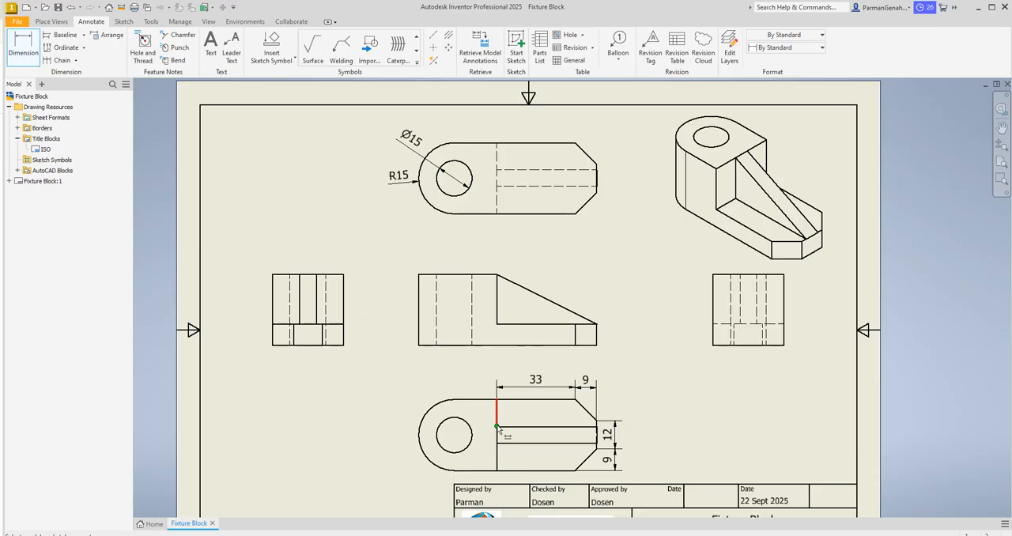
Step: Dimension the overall width beside the rounded end in the view below the front view, with primary unit precision 0
{"action": "left_click", "coordinate": [496, 400]}
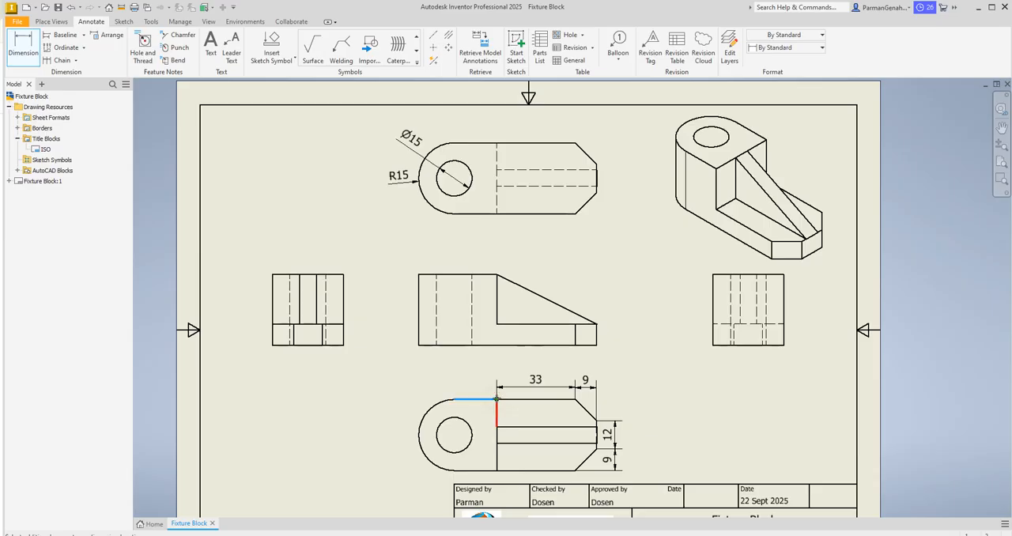
{"action": "left_click", "coordinate": [496, 471]}
{"action": "left_click", "coordinate": [404, 438]}
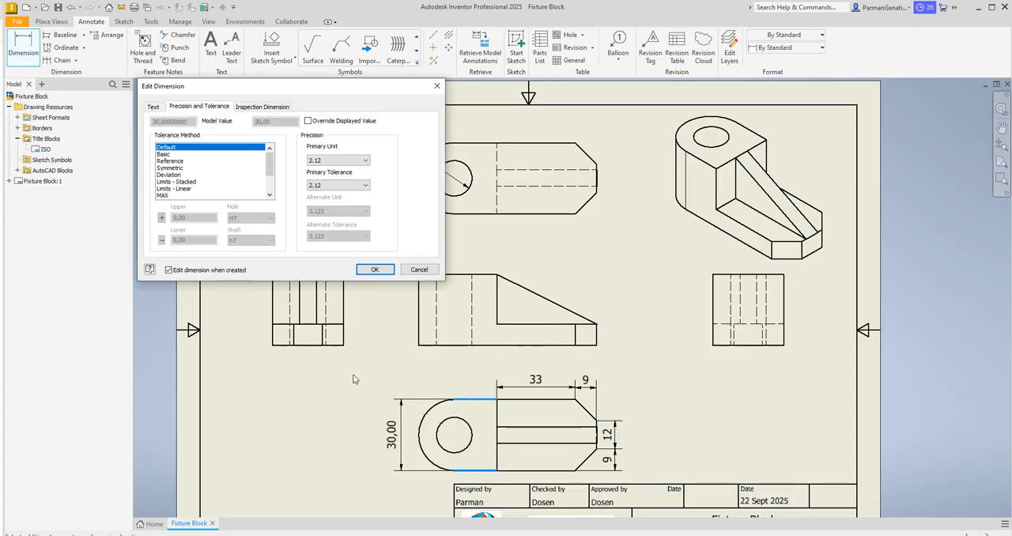
{"action": "left_click", "coordinate": [363, 161]}
{"action": "left_click", "coordinate": [334, 166]}
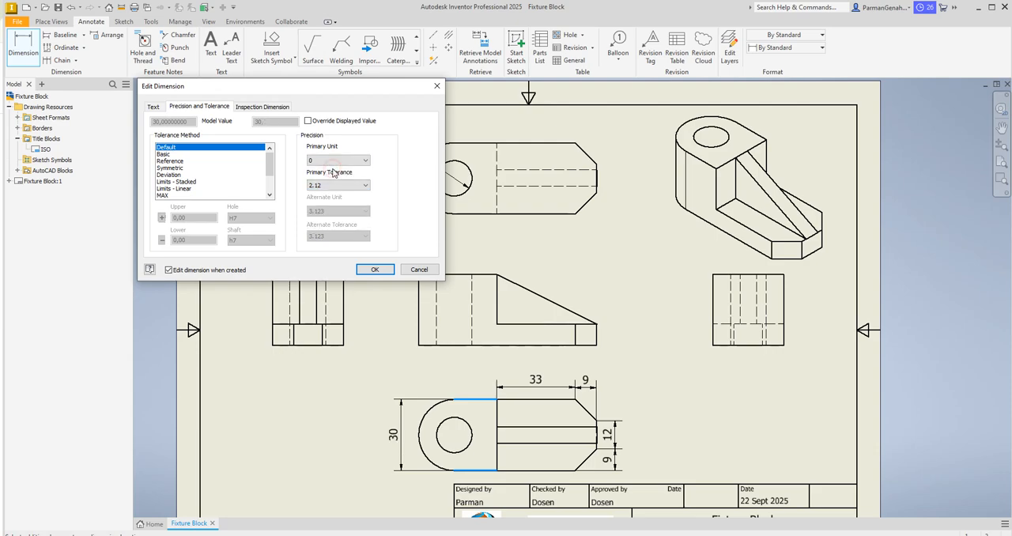
{"action": "left_click", "coordinate": [379, 269]}
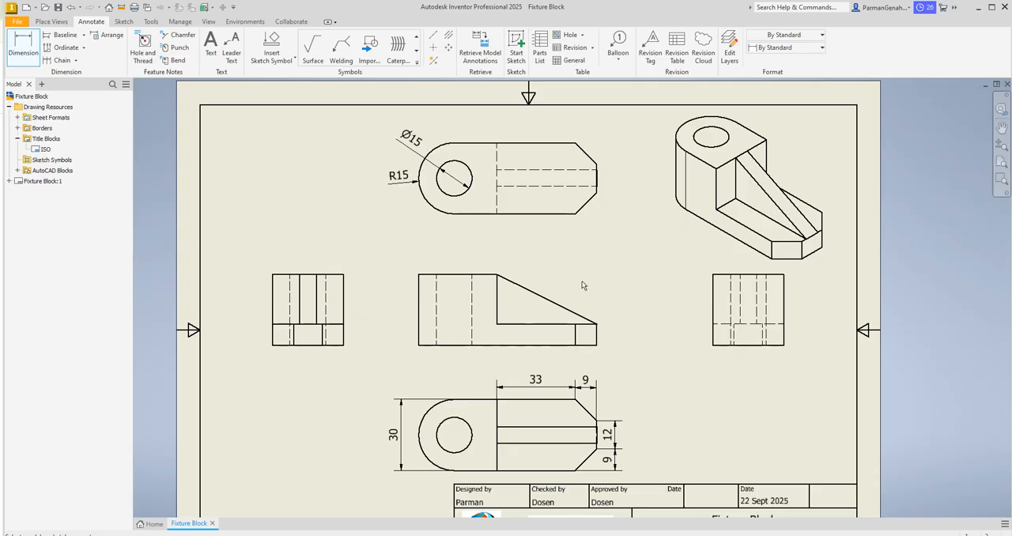
Step: Dimension the length of the rib's sloped edge in the front view, keeping the default 2.12 precision
{"action": "left_click", "coordinate": [497, 275]}
{"action": "left_click", "coordinate": [597, 329]}
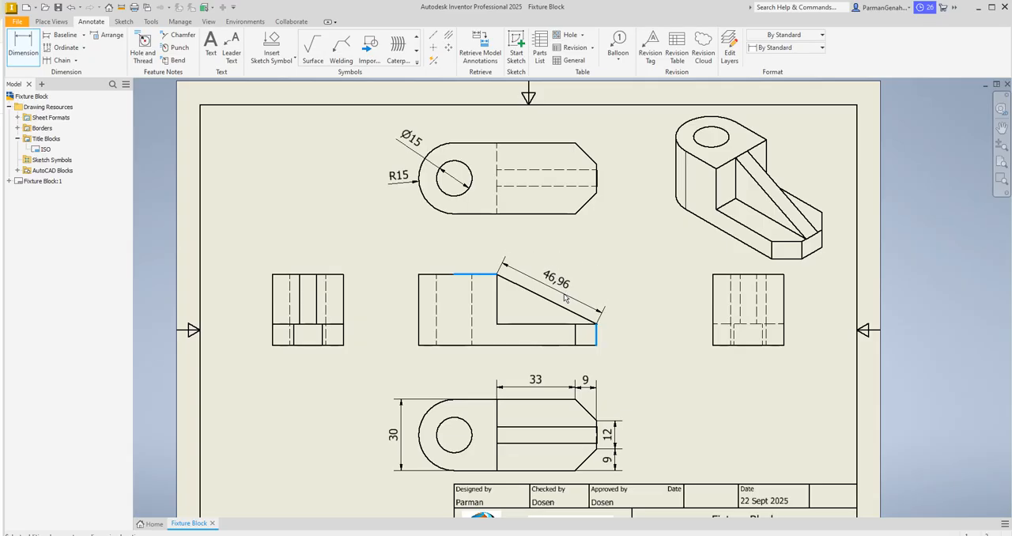
{"action": "left_click", "coordinate": [565, 298]}
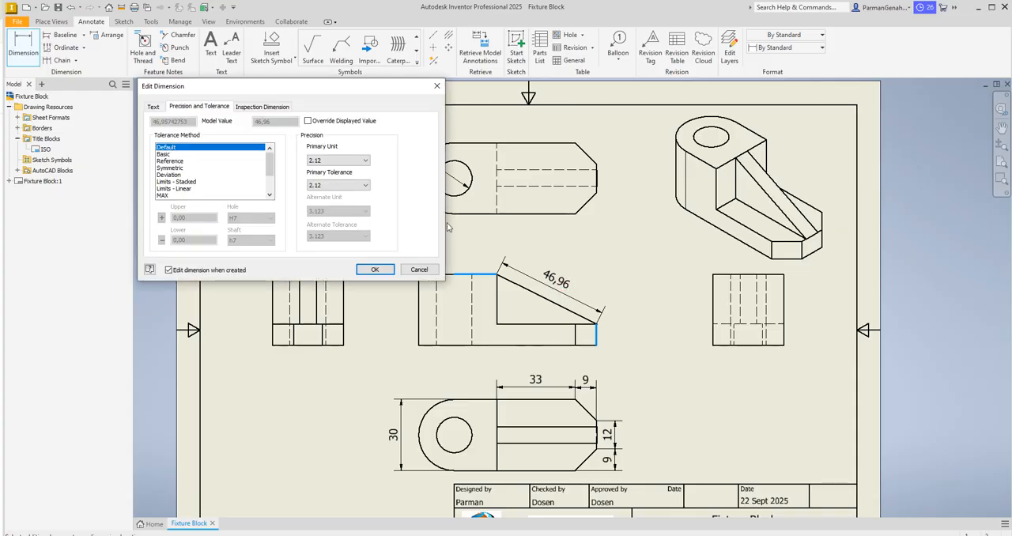
{"action": "left_click", "coordinate": [377, 270]}
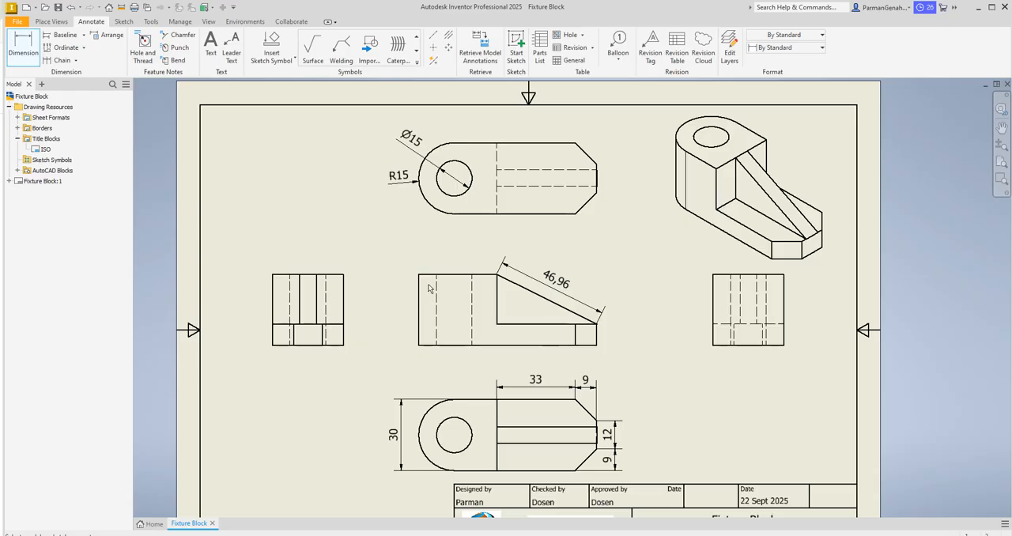
Step: Dimension the height from the base's upper edge to the block's top in the front view, with primary unit precision 0
{"action": "left_click", "coordinate": [418, 306]}
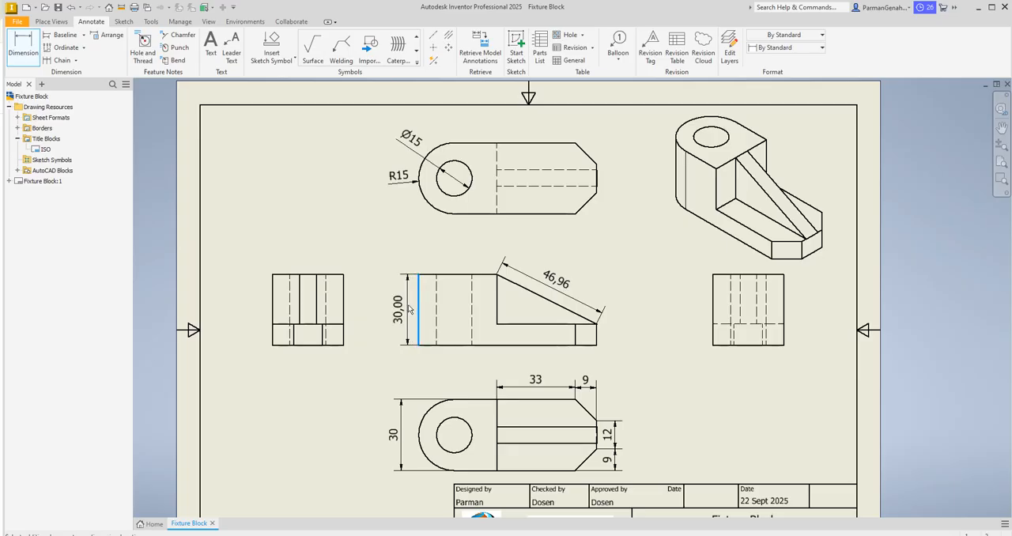
{"action": "key", "text": "Escape"}
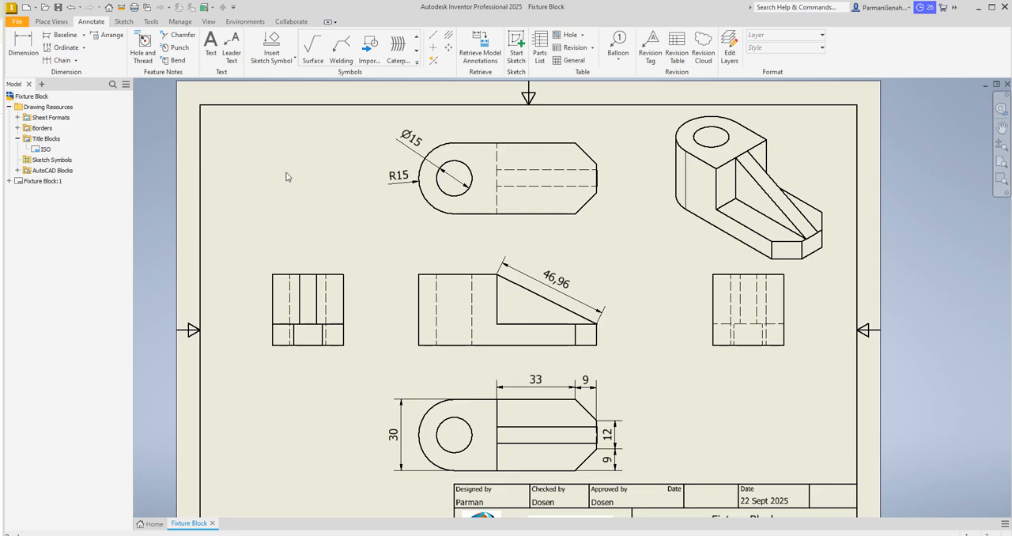
{"action": "left_click", "coordinate": [23, 45]}
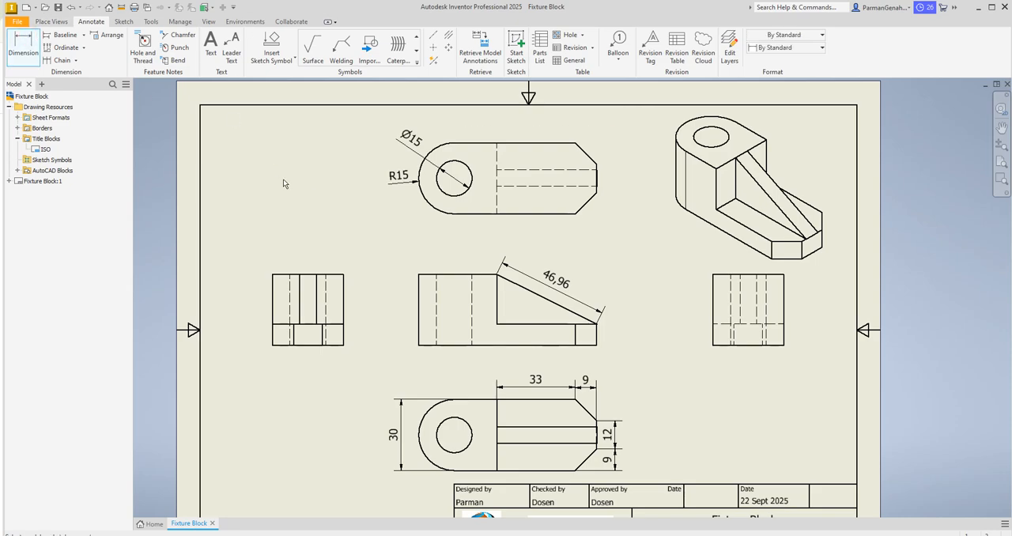
{"action": "left_click", "coordinate": [510, 323]}
{"action": "left_click", "coordinate": [497, 285]}
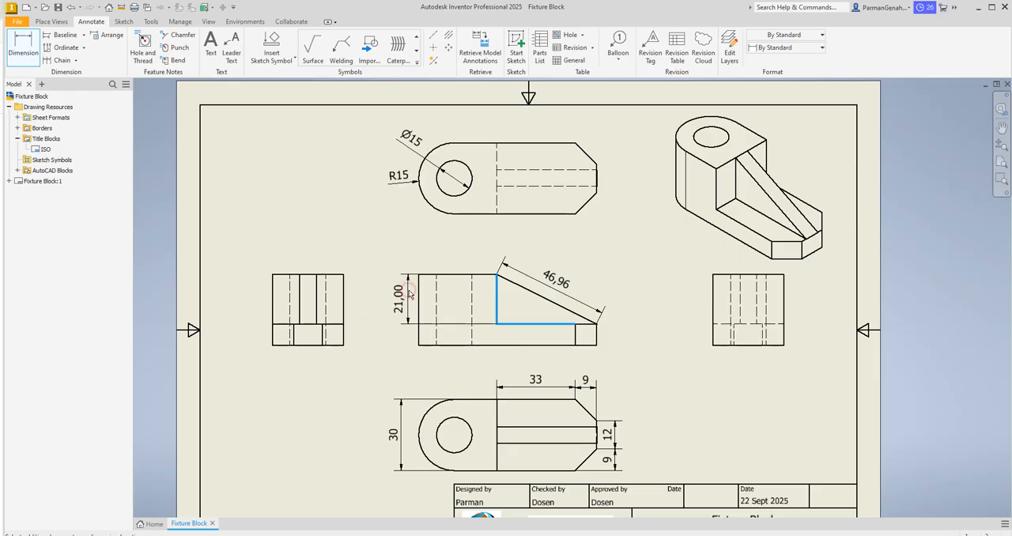
{"action": "left_click", "coordinate": [409, 295]}
{"action": "left_click", "coordinate": [336, 159]}
{"action": "left_click", "coordinate": [335, 171]}
{"action": "left_click", "coordinate": [374, 270]}
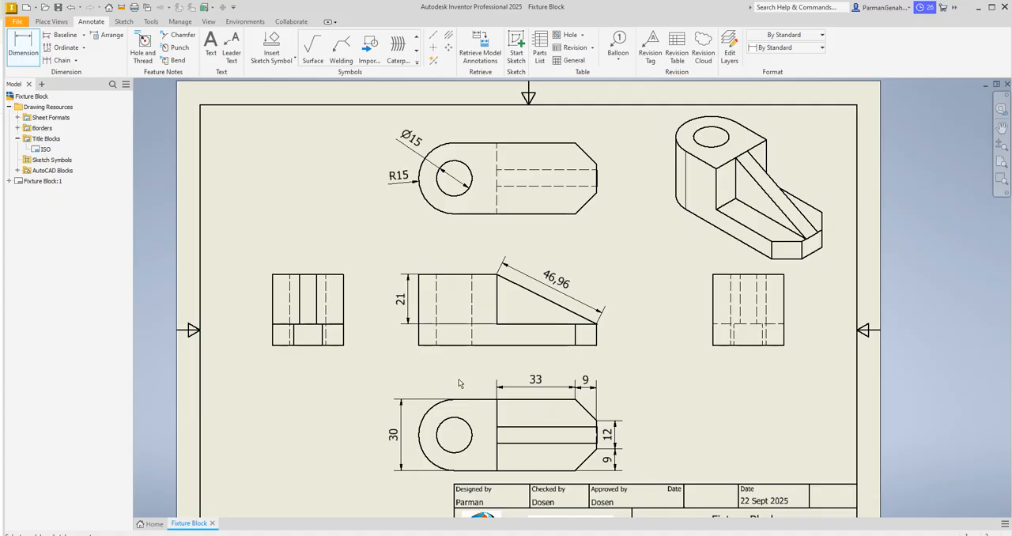
Step: Dimension the base thickness in the front view, in line with the step height dimension, with primary unit precision 0
{"action": "left_click", "coordinate": [548, 346]}
{"action": "left_click", "coordinate": [539, 323]}
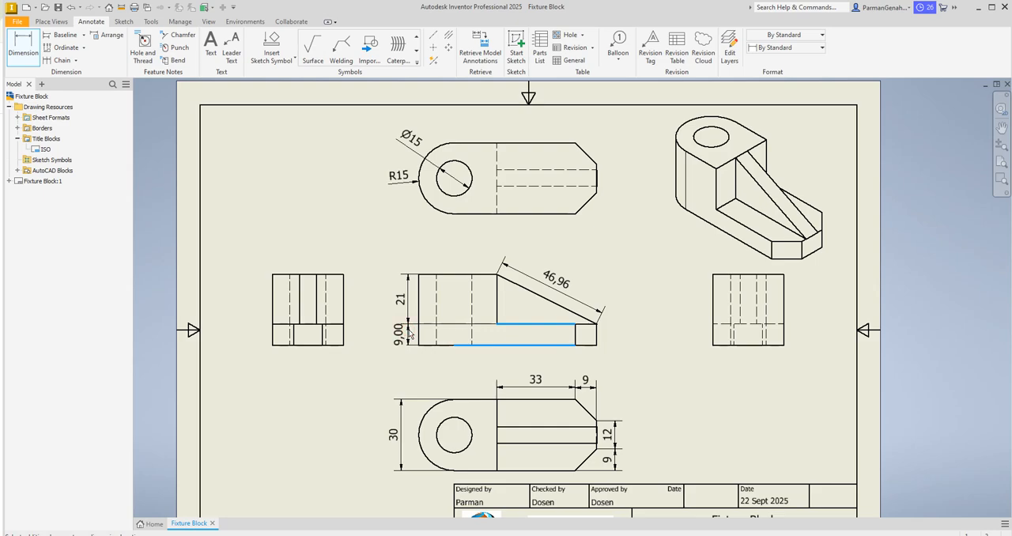
{"action": "left_click", "coordinate": [408, 332]}
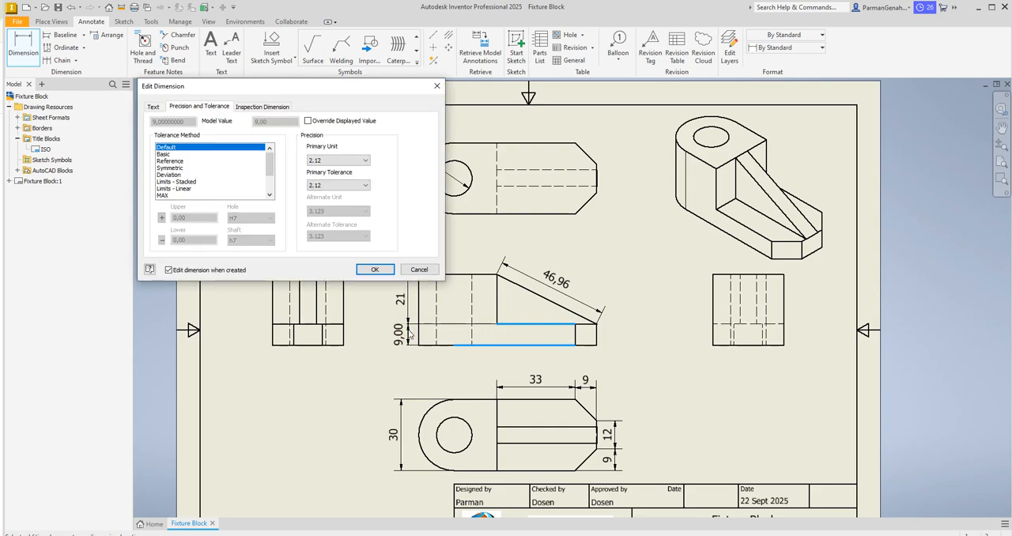
{"action": "left_click", "coordinate": [350, 162]}
{"action": "left_click", "coordinate": [340, 172]}
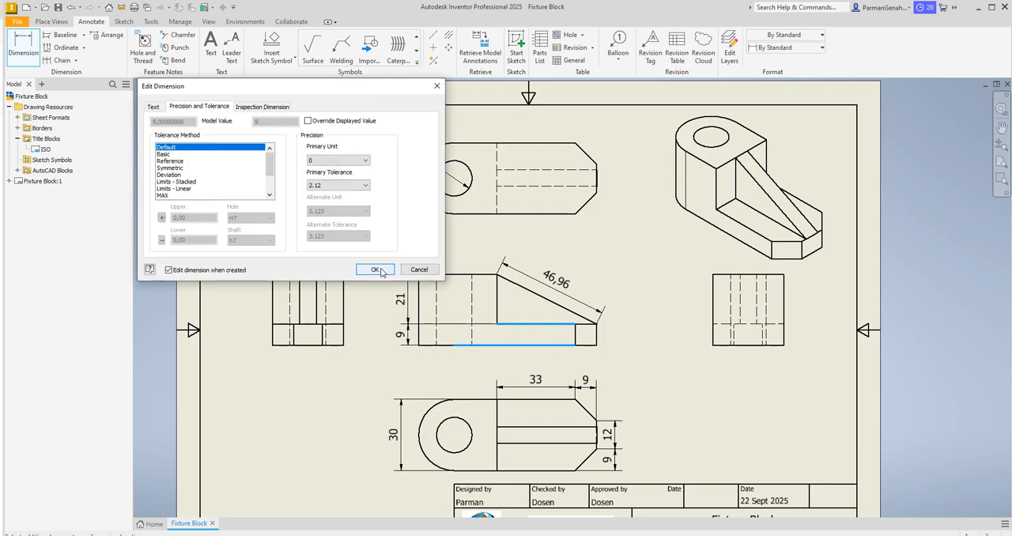
{"action": "left_click", "coordinate": [388, 270]}
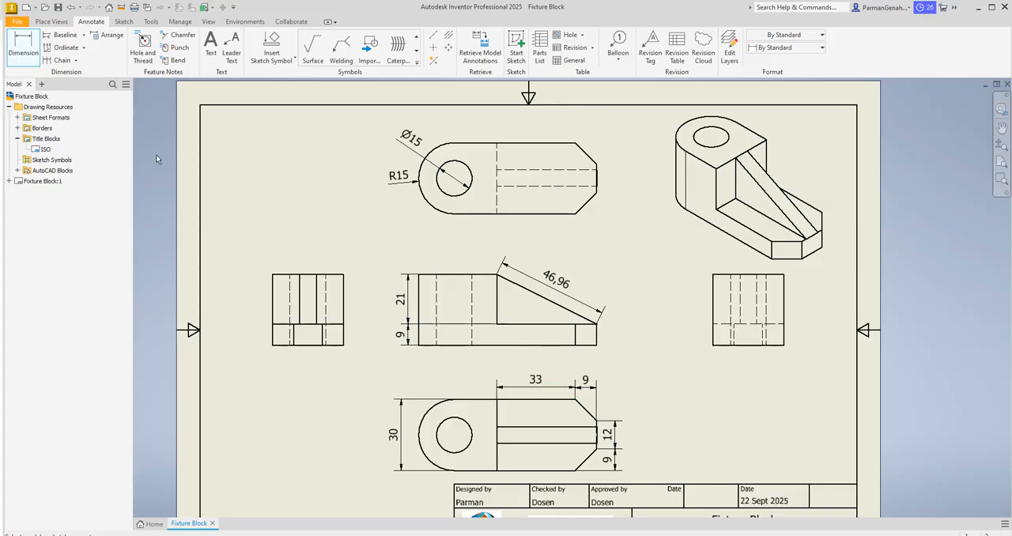
Step: Save the drawing as Fixture Block in Inventor DWG format in the Latihan folder under Gambar Teknik
{"action": "left_click", "coordinate": [57, 7]}
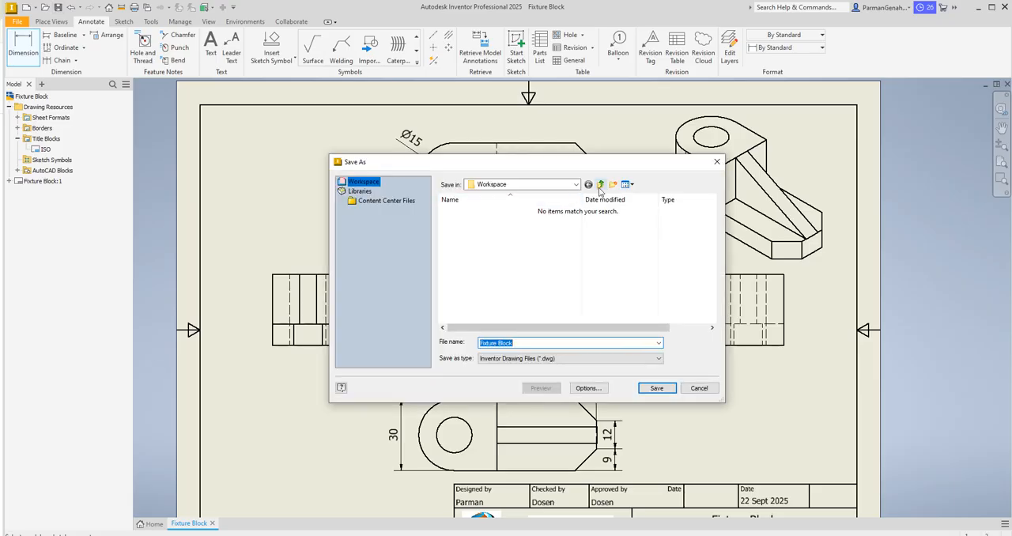
{"action": "left_click", "coordinate": [601, 185]}
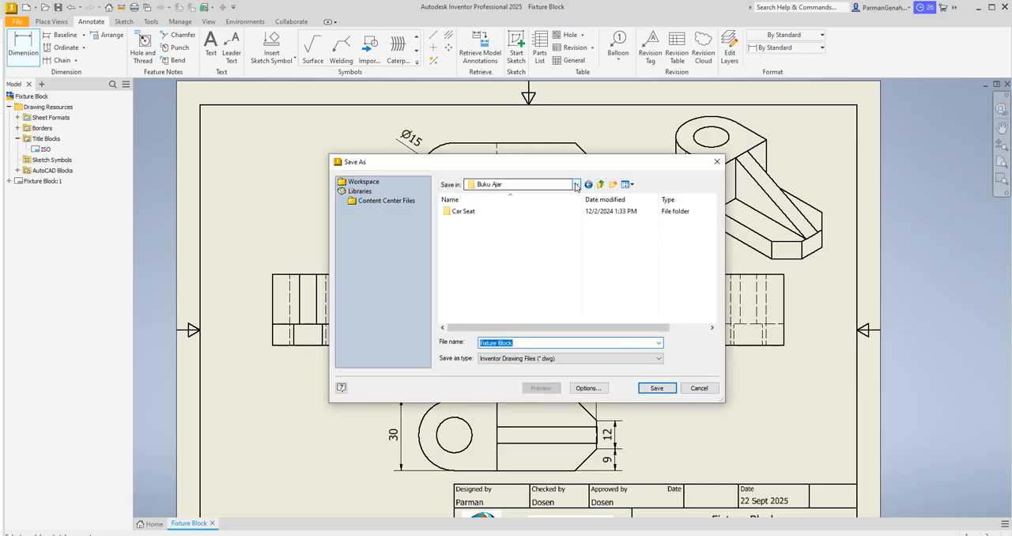
{"action": "left_click", "coordinate": [576, 185]}
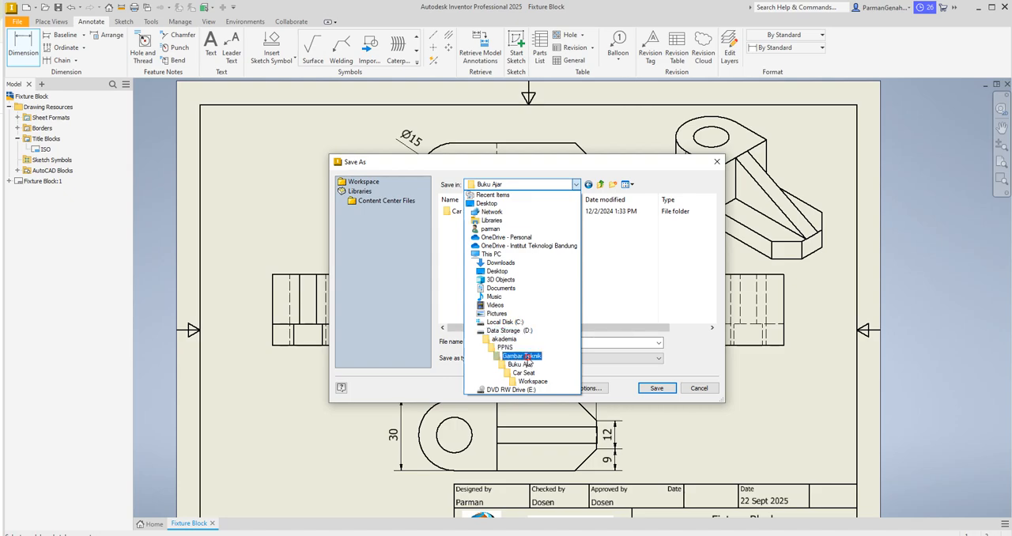
{"action": "left_click", "coordinate": [525, 357]}
{"action": "left_click", "coordinate": [467, 241]}
{"action": "double_click", "coordinate": [467, 241]}
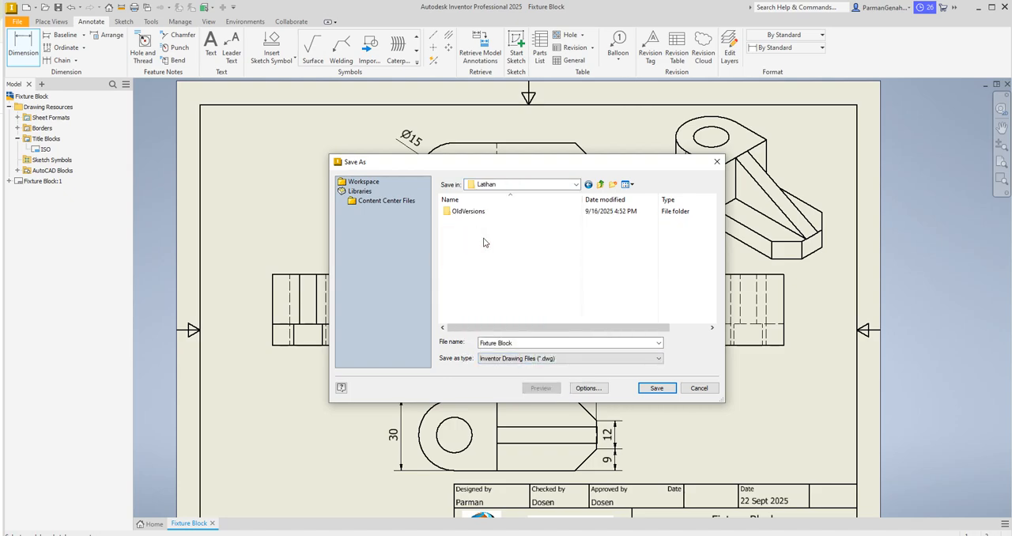
{"action": "left_click", "coordinate": [656, 388]}
{"action": "left_click", "coordinate": [456, 290]}
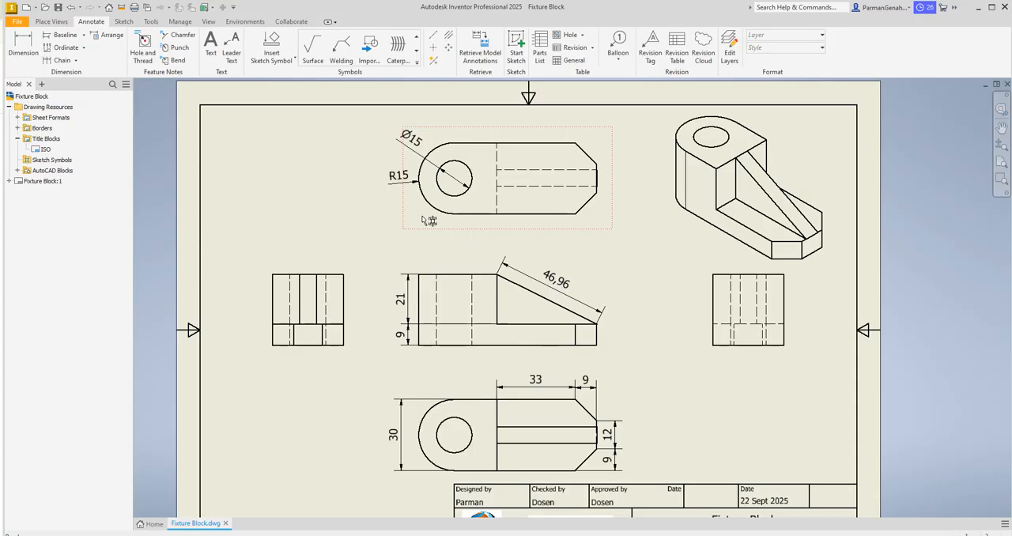
{"action": "left_click", "coordinate": [16, 22]}
{"action": "mouse_move", "coordinate": [67, 160]}
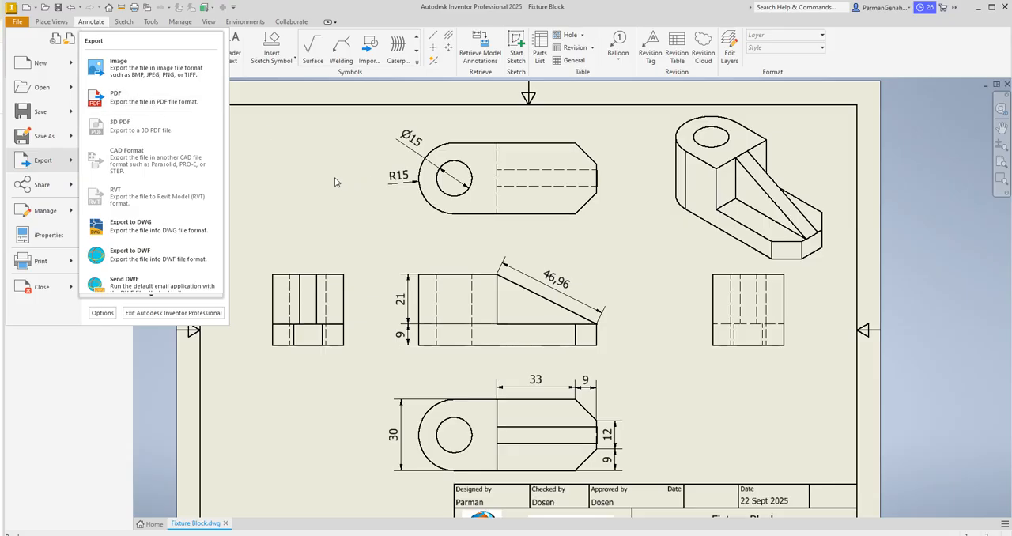
{"action": "left_click", "coordinate": [302, 194]}
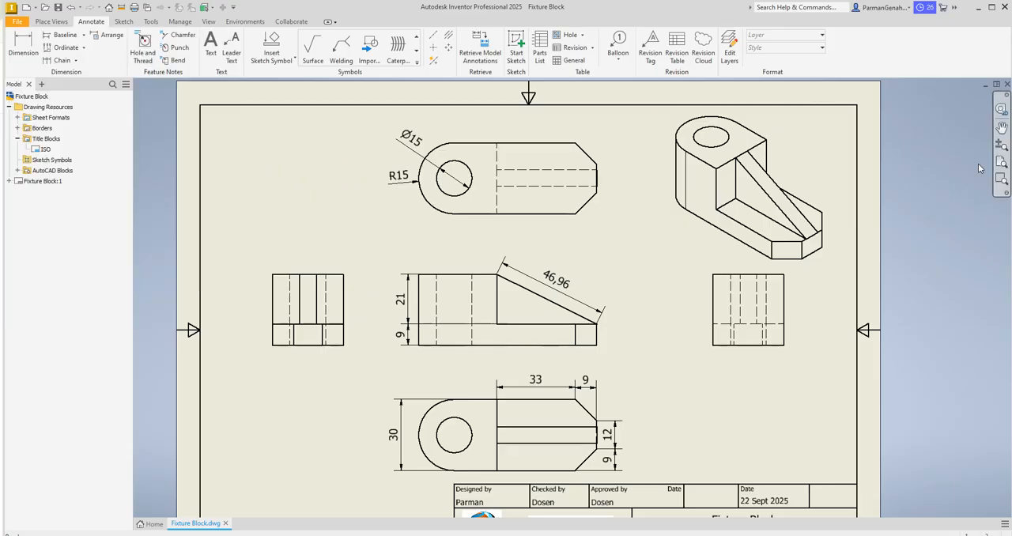
Step: Set the front view's scale to 1:2
{"action": "left_click", "coordinate": [1002, 143]}
{"action": "left_click_drag", "start_coordinate": [728, 372], "coordinate": [725, 351]}
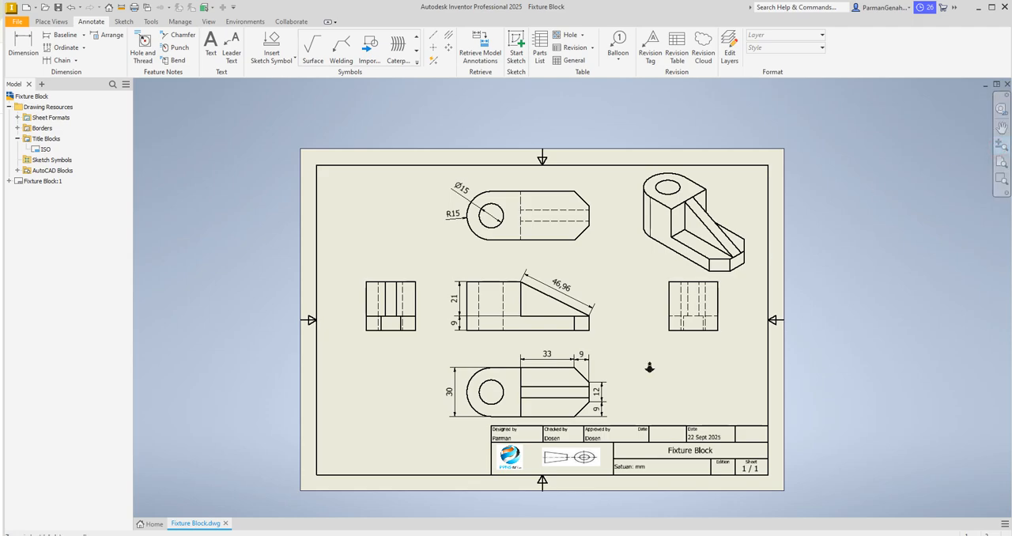
{"action": "scroll", "coordinate": [651, 364], "scroll_direction": "up", "scroll_amount": 2}
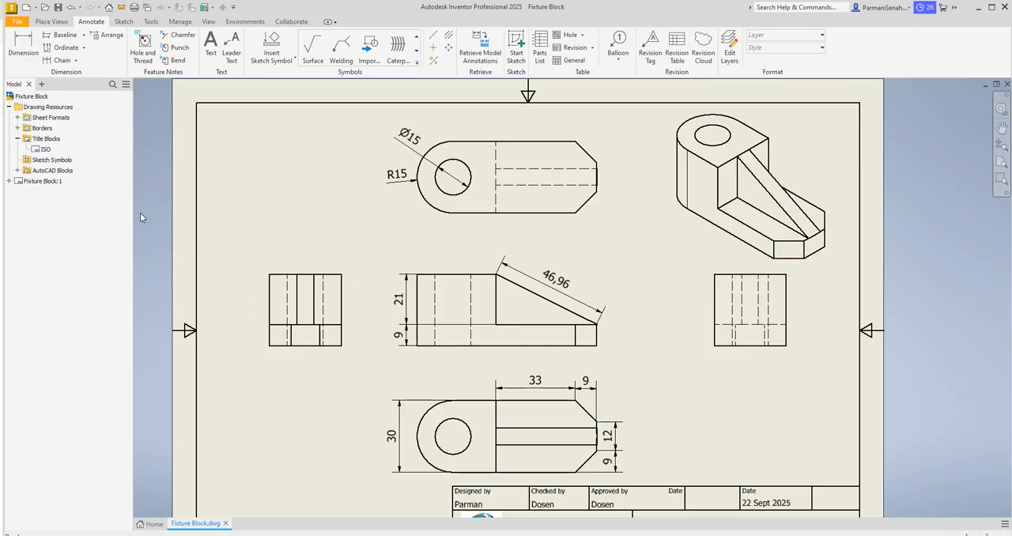
{"action": "double_click", "coordinate": [475, 263]}
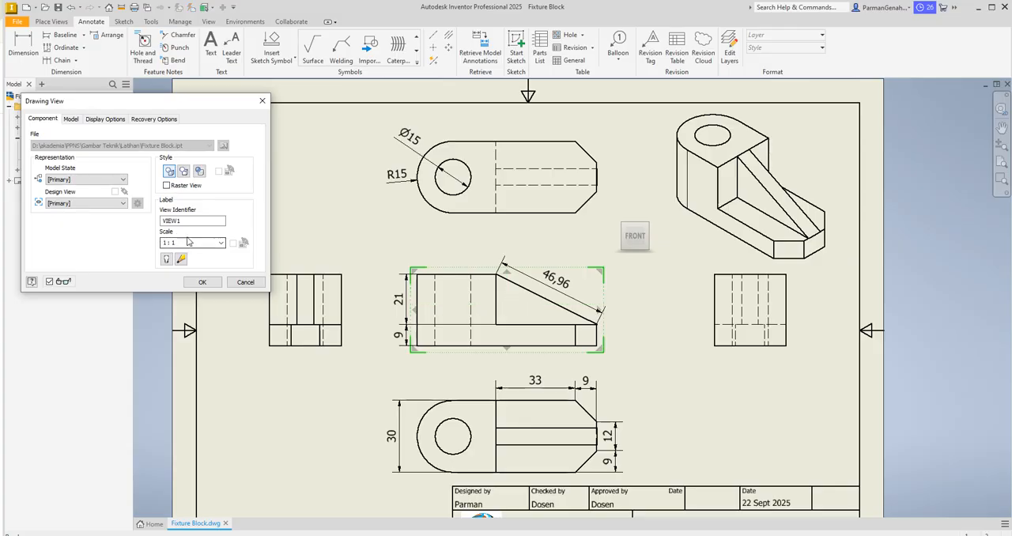
{"action": "left_click", "coordinate": [182, 244]}
{"action": "left_click", "coordinate": [185, 242]}
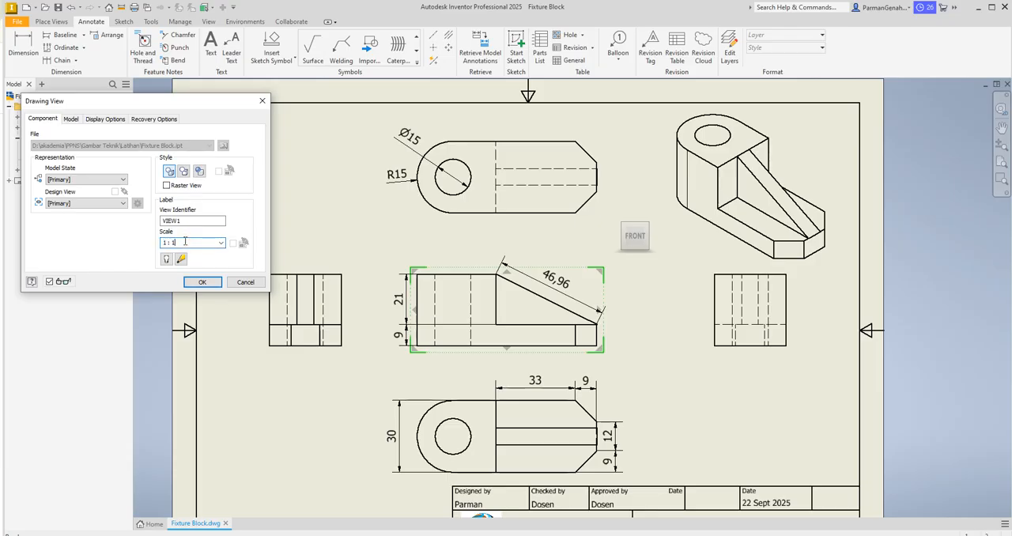
{"action": "key", "text": "BackSpace"}
{"action": "type", "text": "2"}
{"action": "left_click", "coordinate": [202, 283]}
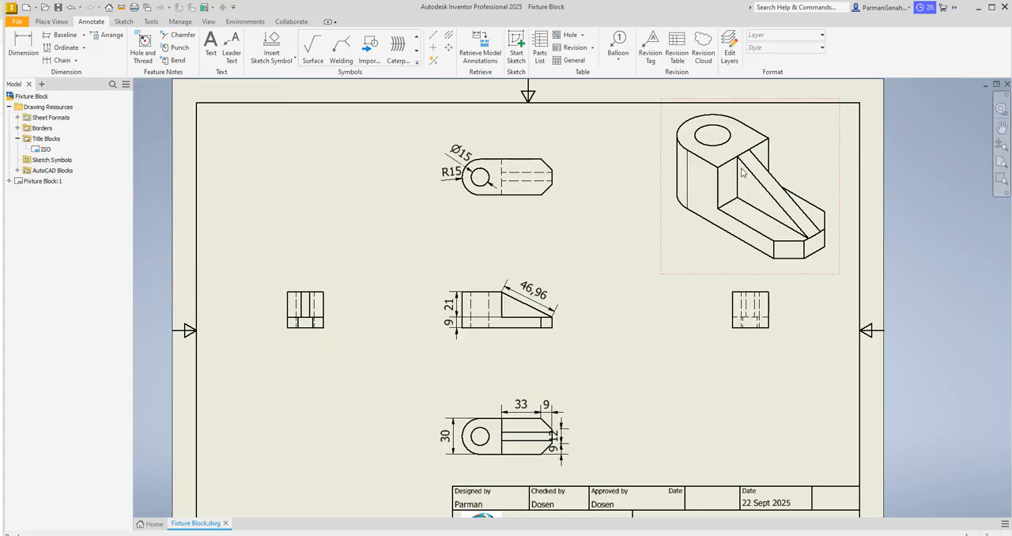
Step: Set the isometric view's scale to 1:2
{"action": "double_click", "coordinate": [751, 115]}
{"action": "double_click", "coordinate": [185, 243]}
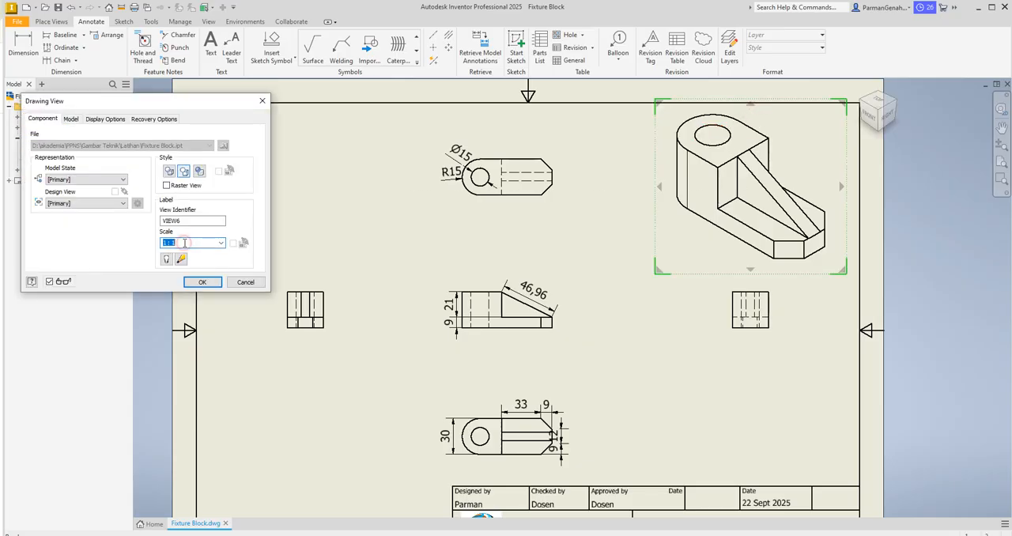
{"action": "double_click", "coordinate": [184, 243]}
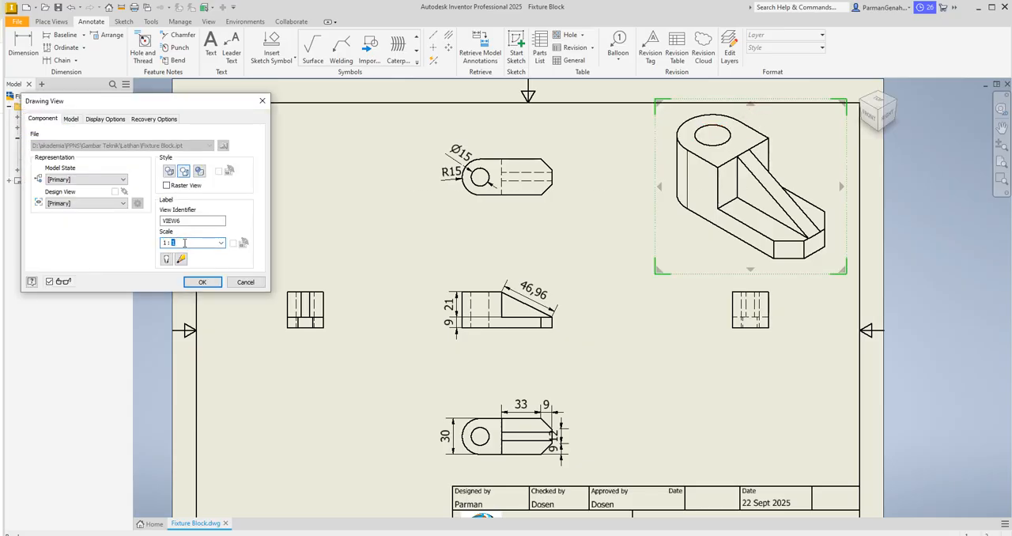
{"action": "type", "text": "2"}
{"action": "left_click", "coordinate": [202, 282]}
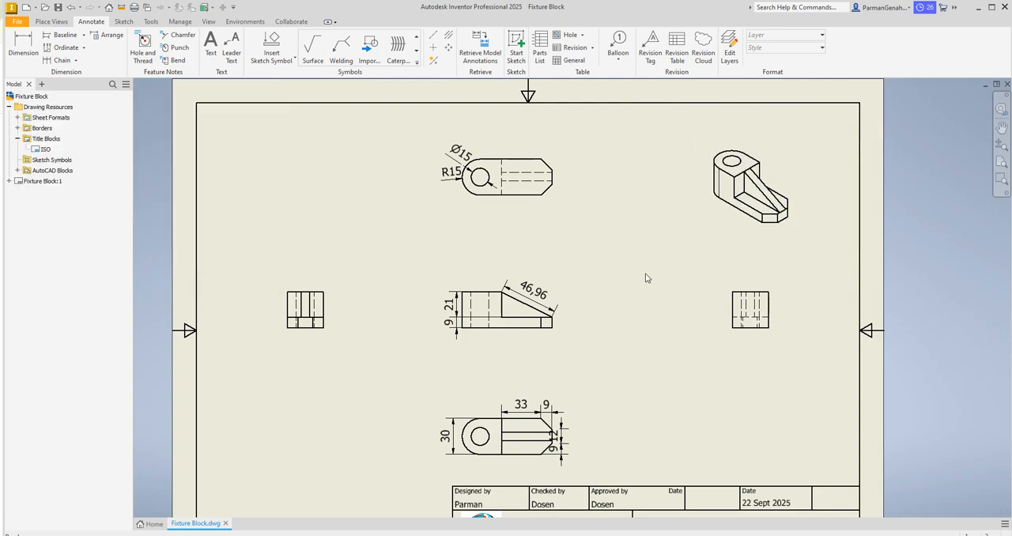
Step: Move the front view higher on the sheet and bring the lower, side and isometric views closer to the central views
{"action": "left_click_drag", "start_coordinate": [487, 283], "coordinate": [489, 254]}
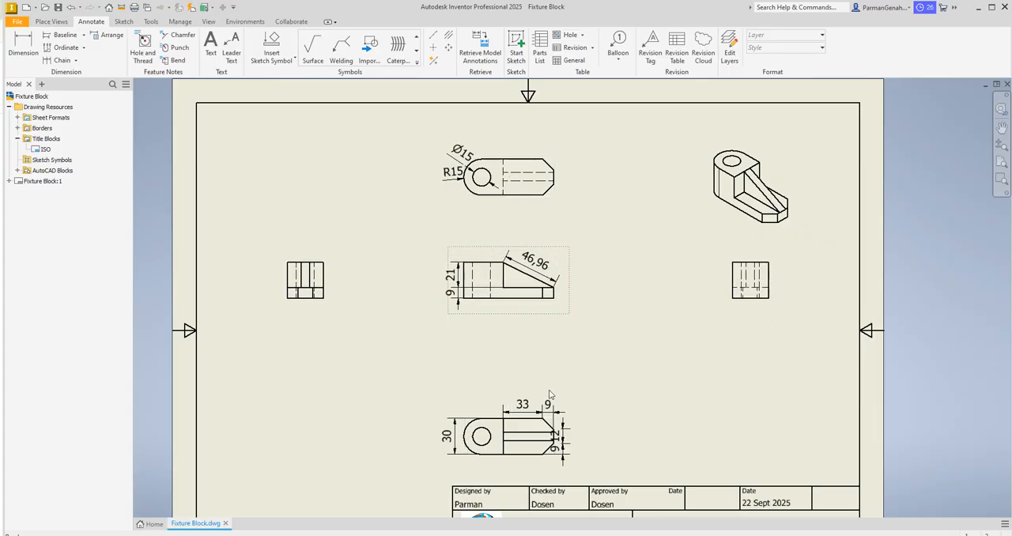
{"action": "left_click_drag", "start_coordinate": [490, 407], "coordinate": [487, 338]}
{"action": "left_click_drag", "start_coordinate": [311, 247], "coordinate": [387, 261]}
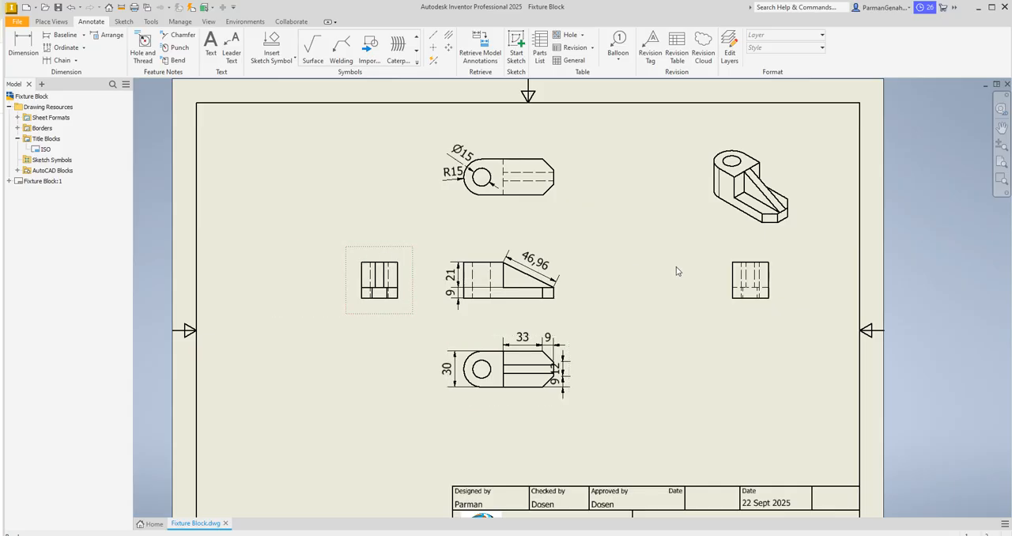
{"action": "left_click_drag", "start_coordinate": [732, 250], "coordinate": [637, 254]}
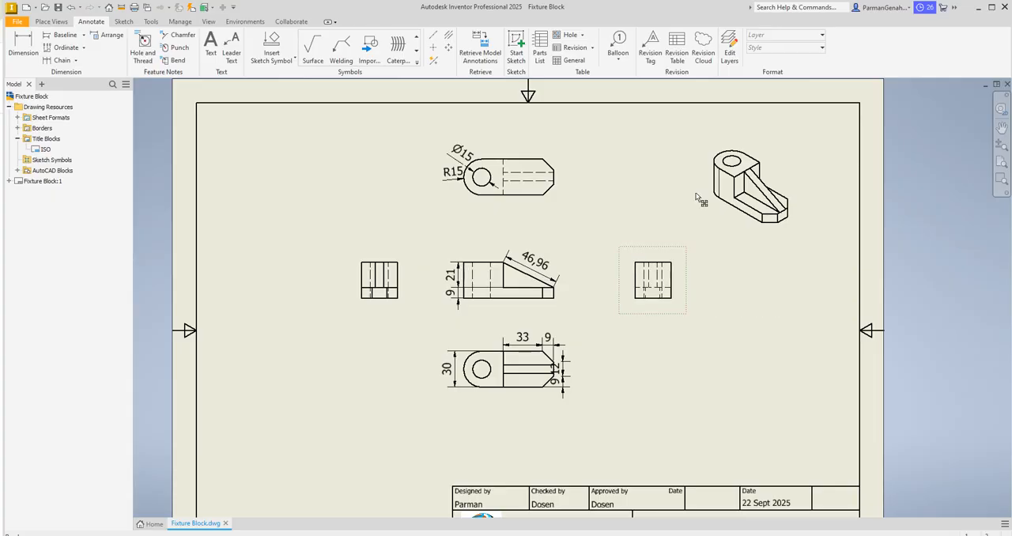
{"action": "left_click_drag", "start_coordinate": [747, 139], "coordinate": [642, 128]}
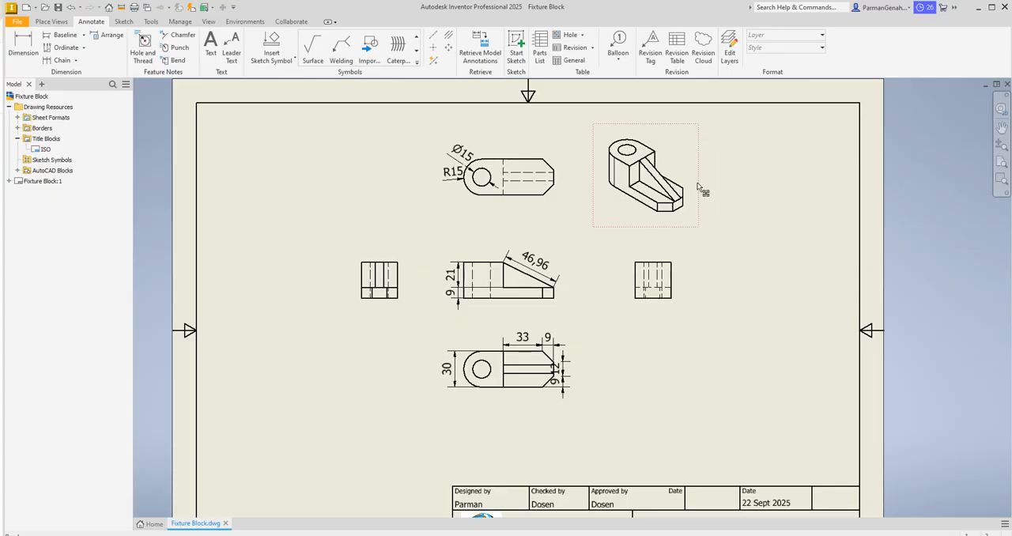
Step: Examine the text, precision, tolerance and inspection options of the hole diameter dimension, trying the Basic tolerance method without keeping changes
{"action": "left_click", "coordinate": [469, 162]}
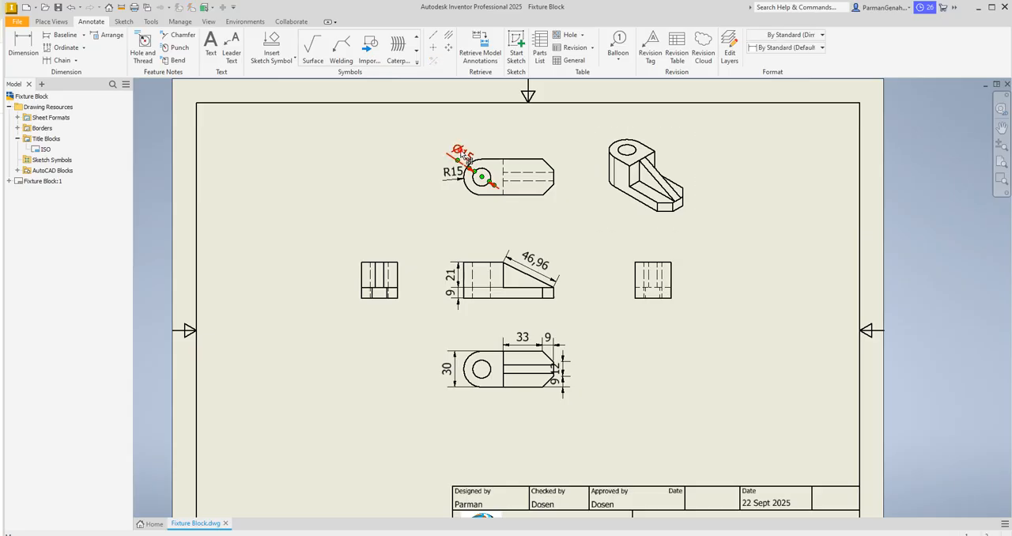
{"action": "double_click", "coordinate": [469, 161]}
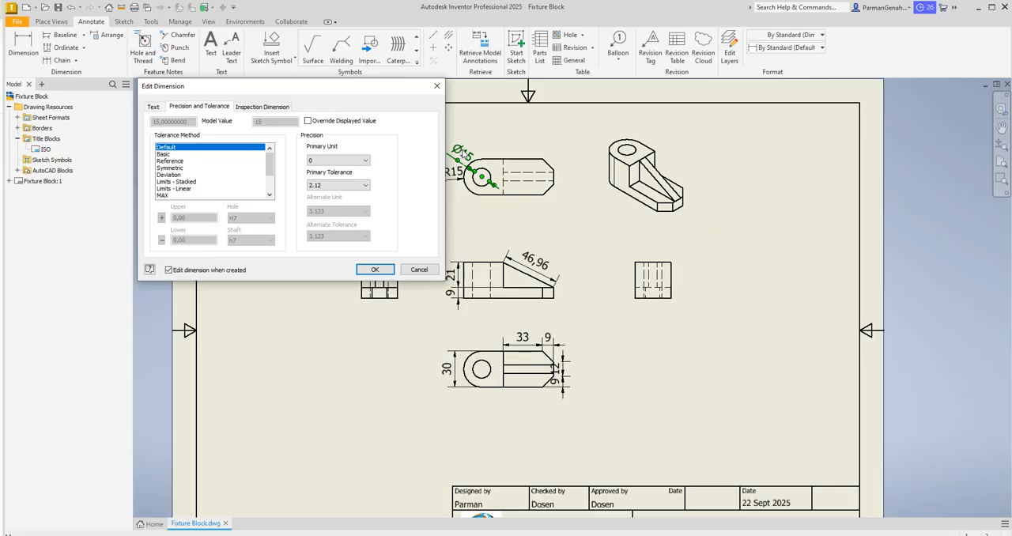
{"action": "left_click", "coordinate": [155, 106]}
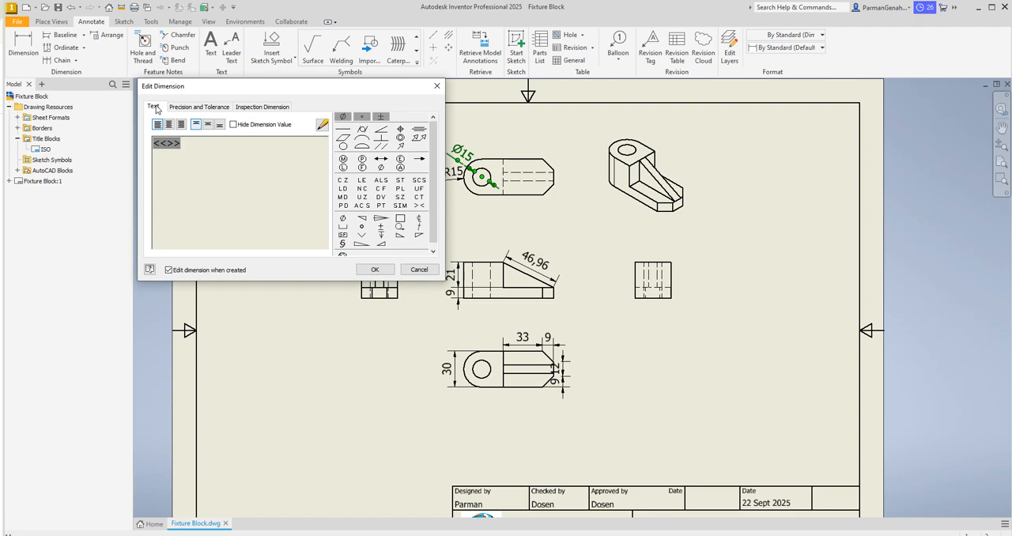
{"action": "left_click", "coordinate": [200, 108]}
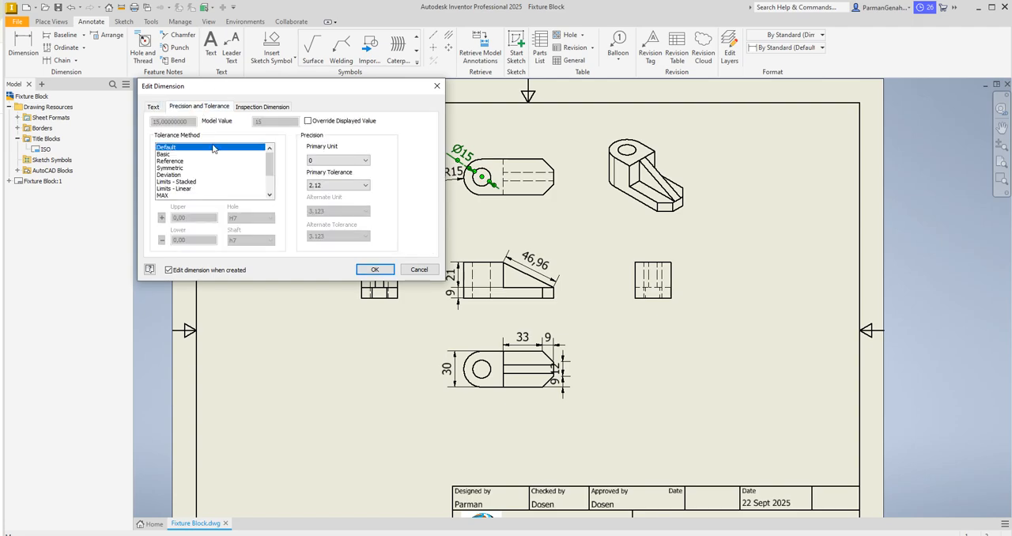
{"action": "left_click", "coordinate": [262, 108]}
{"action": "left_click", "coordinate": [200, 109]}
{"action": "left_click", "coordinate": [169, 155]}
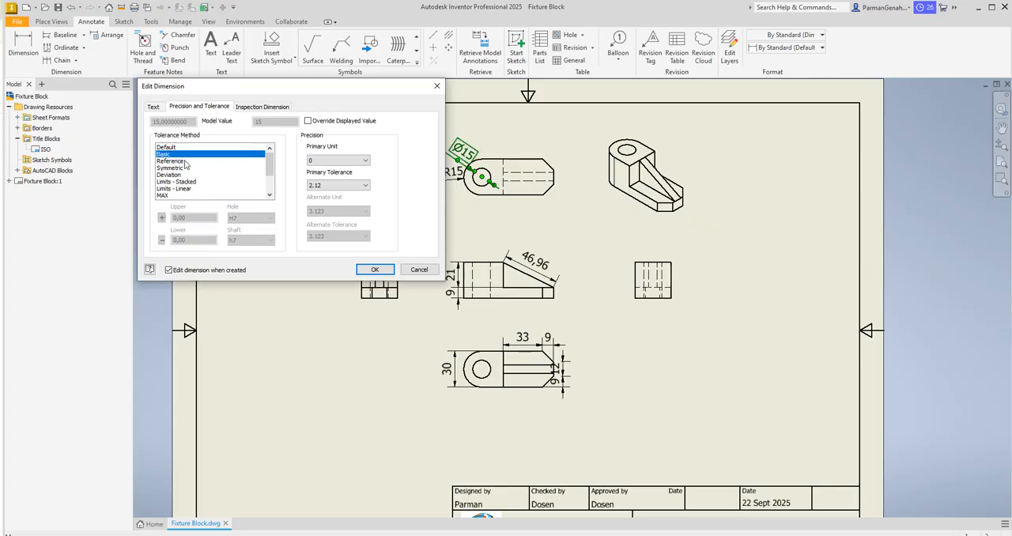
{"action": "mouse_move", "coordinate": [269, 173]}
{"action": "left_mouse_down"}
{"action": "mouse_move", "coordinate": [268, 195]}
{"action": "mouse_move", "coordinate": [273, 159]}
{"action": "left_mouse_up"}
{"action": "left_click", "coordinate": [156, 108]}
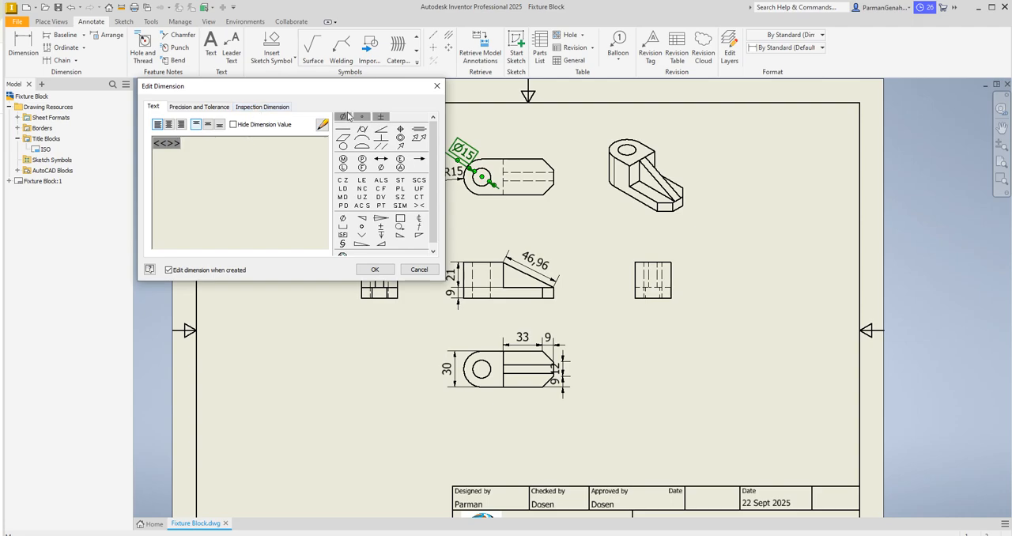
{"action": "left_click_drag", "start_coordinate": [434, 144], "coordinate": [430, 174]}
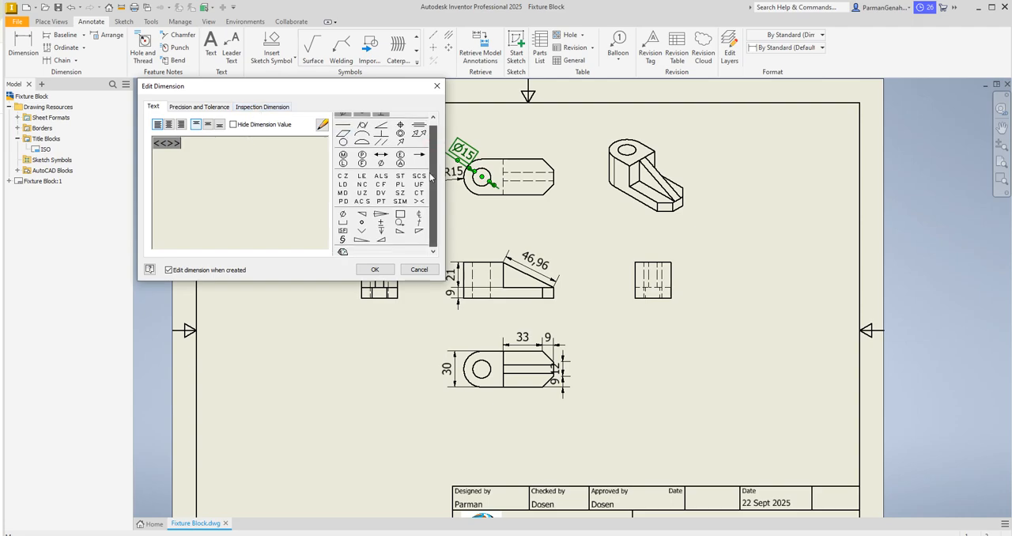
{"action": "left_click", "coordinate": [265, 107]}
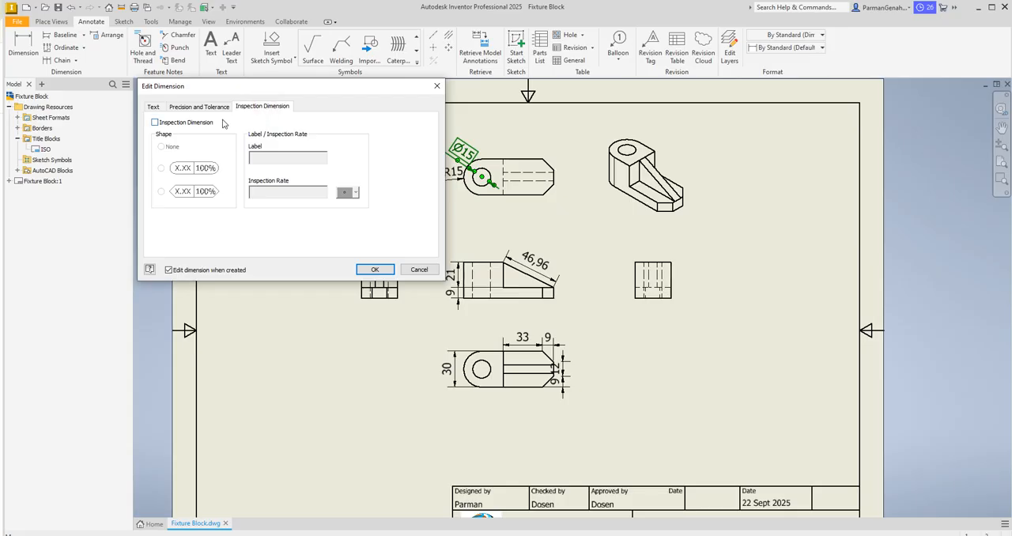
{"action": "left_click", "coordinate": [155, 123]}
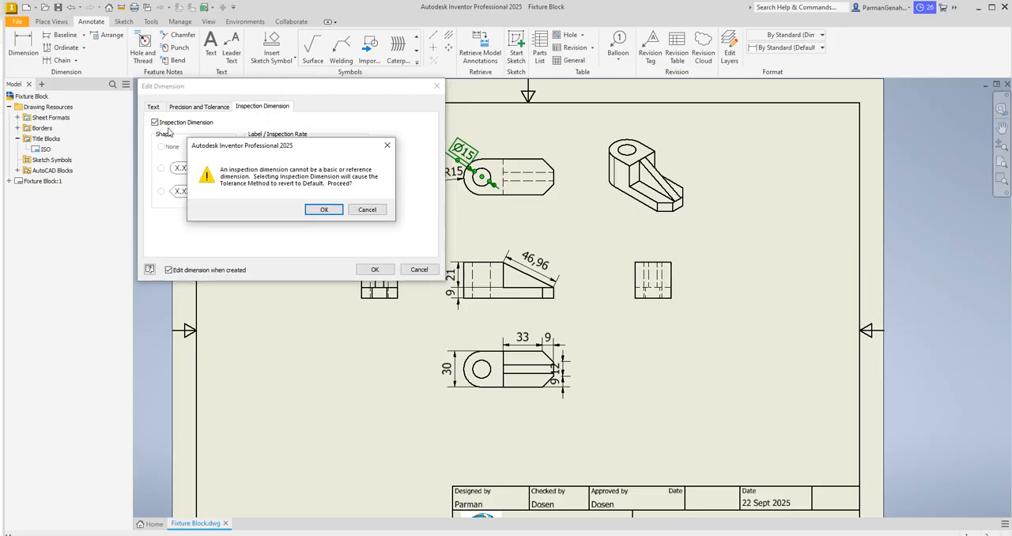
{"action": "left_click", "coordinate": [375, 210]}
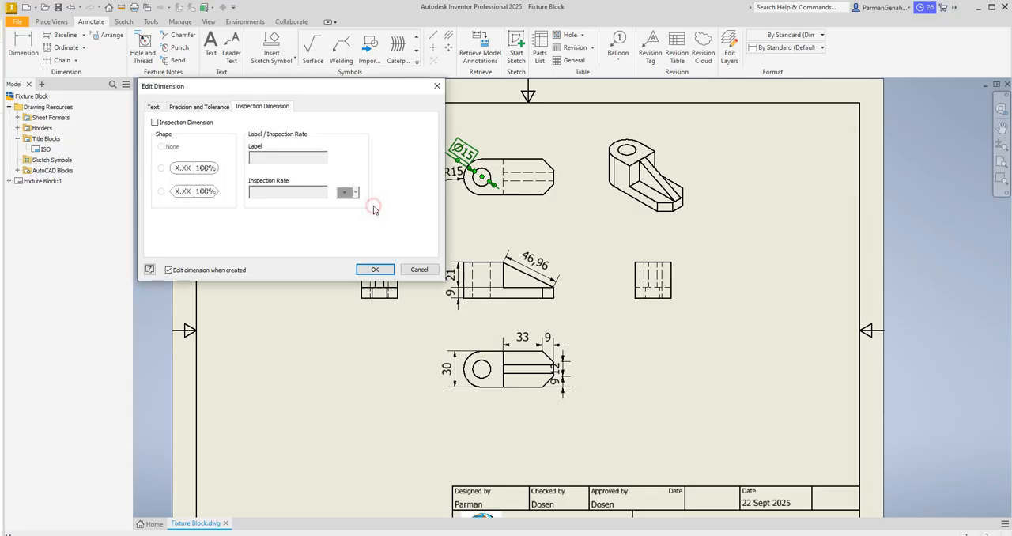
{"action": "left_click", "coordinate": [437, 85]}
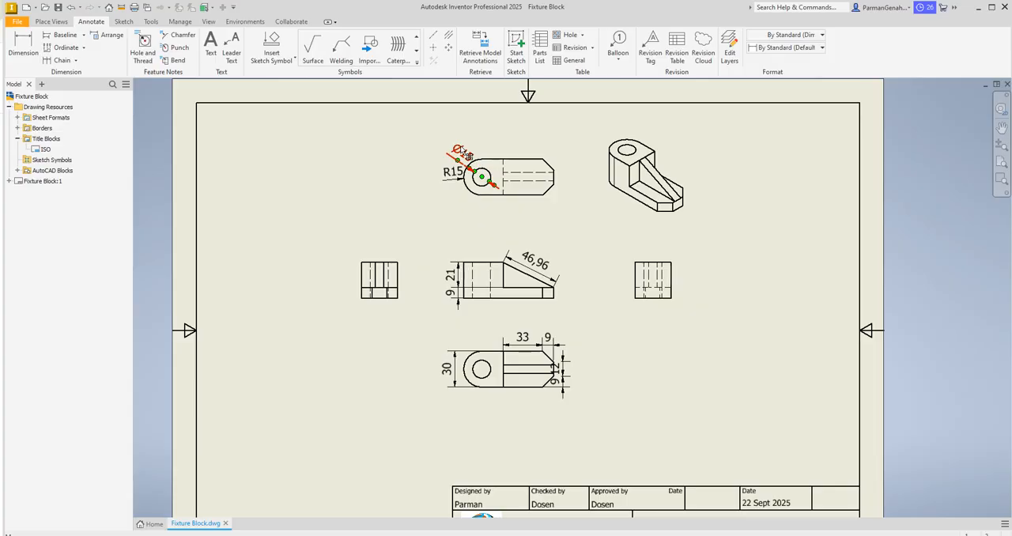
Step: Delete the hole diameter and rounded-end radius dimensions from the view above the front view
{"action": "key", "text": "Delete"}
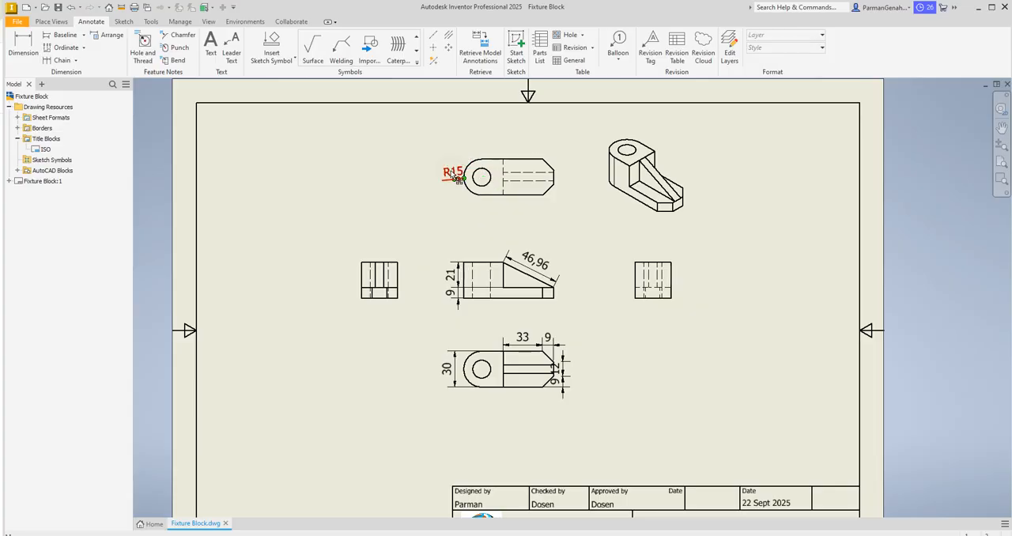
{"action": "left_click", "coordinate": [457, 176]}
{"action": "key", "text": "Delete"}
Step: Delete the sloped rib length, upper height and base thickness dimensions from the front view
{"action": "left_click", "coordinate": [536, 259]}
{"action": "key", "text": "Delete"}
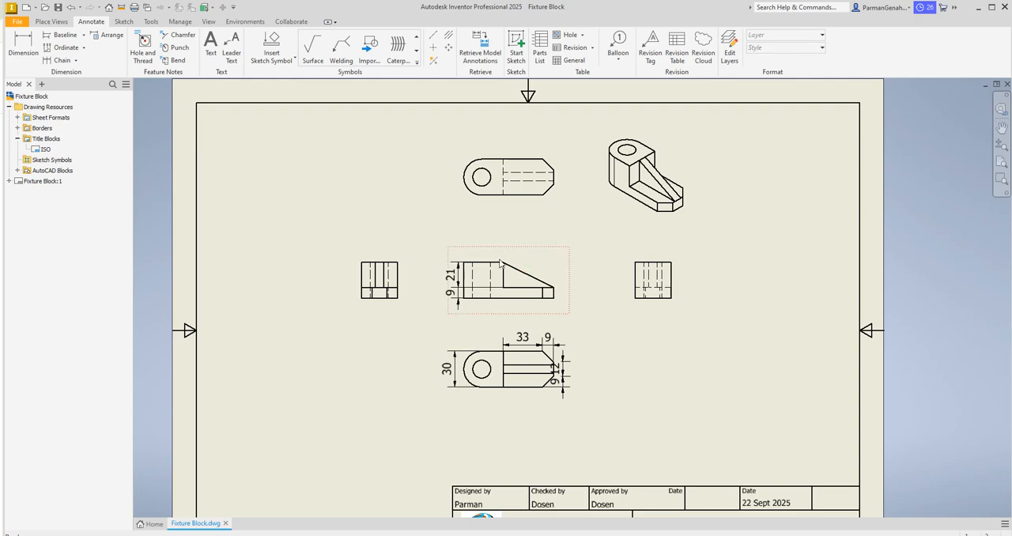
{"action": "left_click", "coordinate": [454, 283]}
{"action": "key", "text": "Delete"}
{"action": "left_click", "coordinate": [459, 299]}
{"action": "key", "text": "Delete"}
Step: Delete all horizontal and vertical dimensions from the view below the front view
{"action": "left_click", "coordinate": [525, 344]}
{"action": "key", "text": "Delete"}
{"action": "left_click", "coordinate": [544, 346]}
{"action": "key", "text": "Delete"}
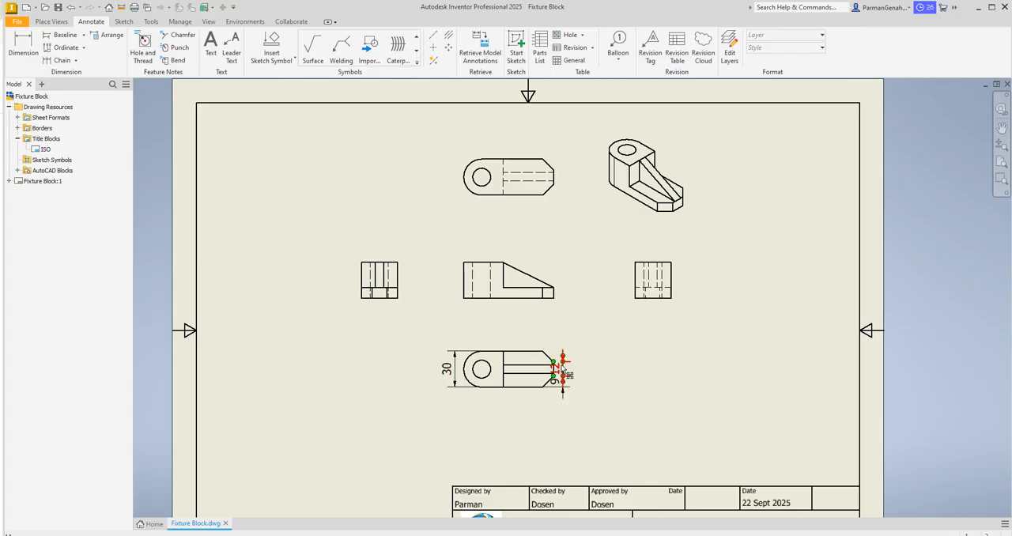
{"action": "left_click", "coordinate": [566, 395]}
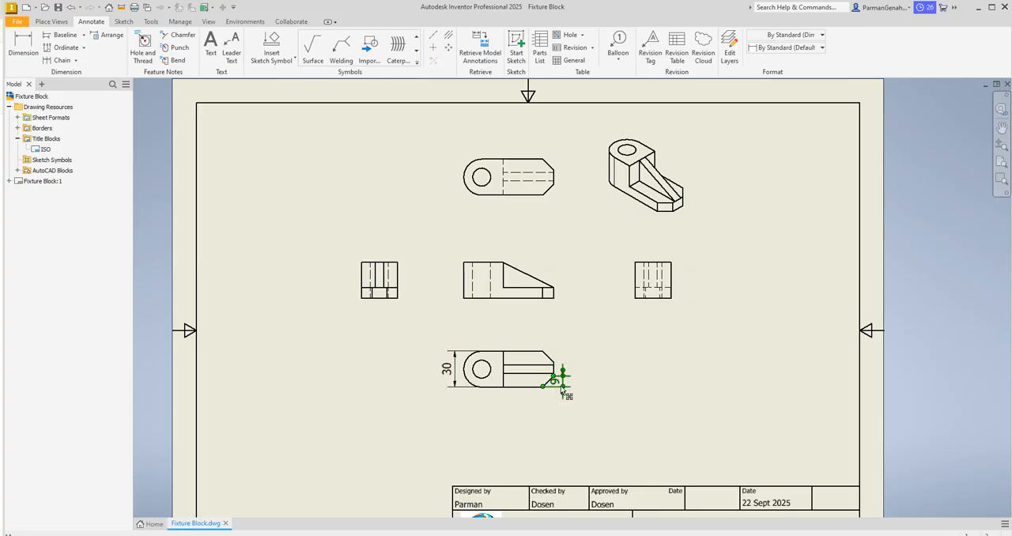
{"action": "key", "text": "Delete"}
{"action": "left_click", "coordinate": [457, 377]}
{"action": "key", "text": "Delete"}
Step: Dimension the horizontal length from the block edge to the chamfer's start in the view above the front view, with primary unit precision 0
{"action": "left_click", "coordinate": [1002, 144]}
{"action": "left_click_drag", "start_coordinate": [693, 324], "coordinate": [685, 341]}
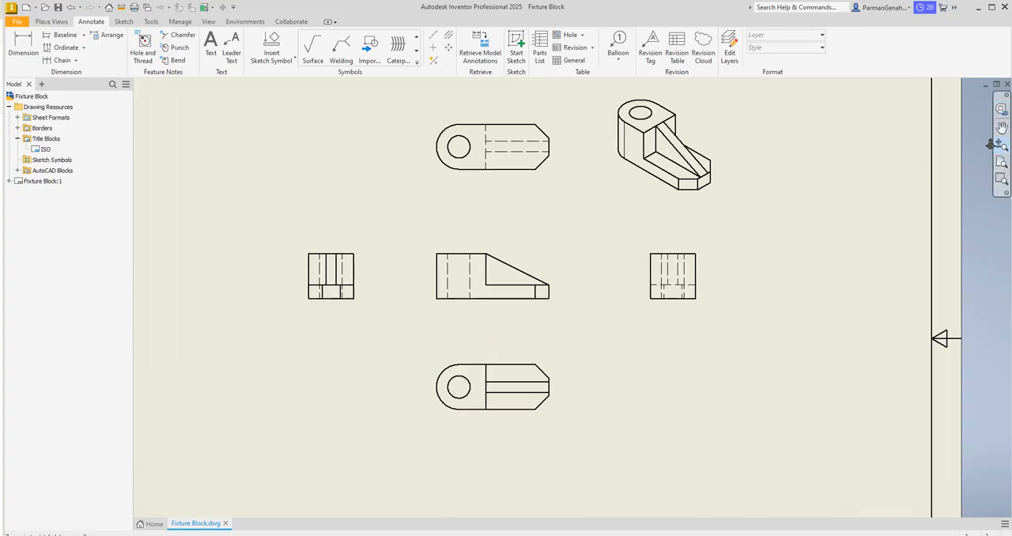
{"action": "left_click", "coordinate": [24, 44]}
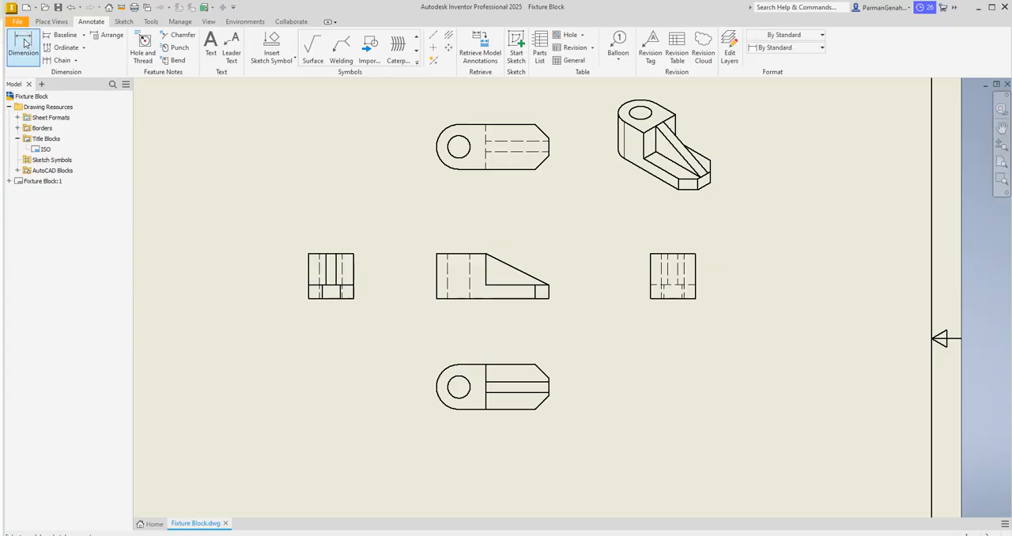
{"action": "left_click", "coordinate": [485, 124]}
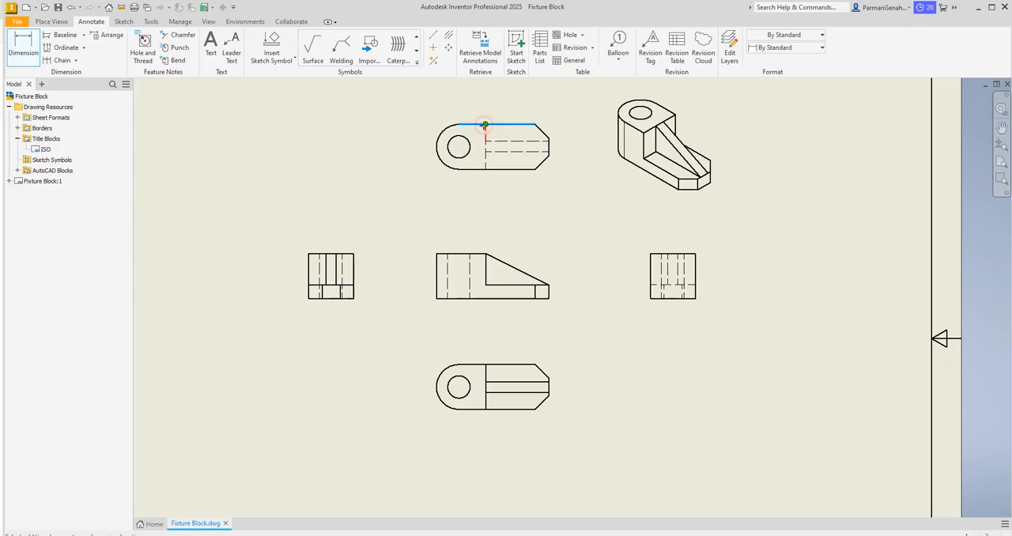
{"action": "left_click", "coordinate": [536, 125]}
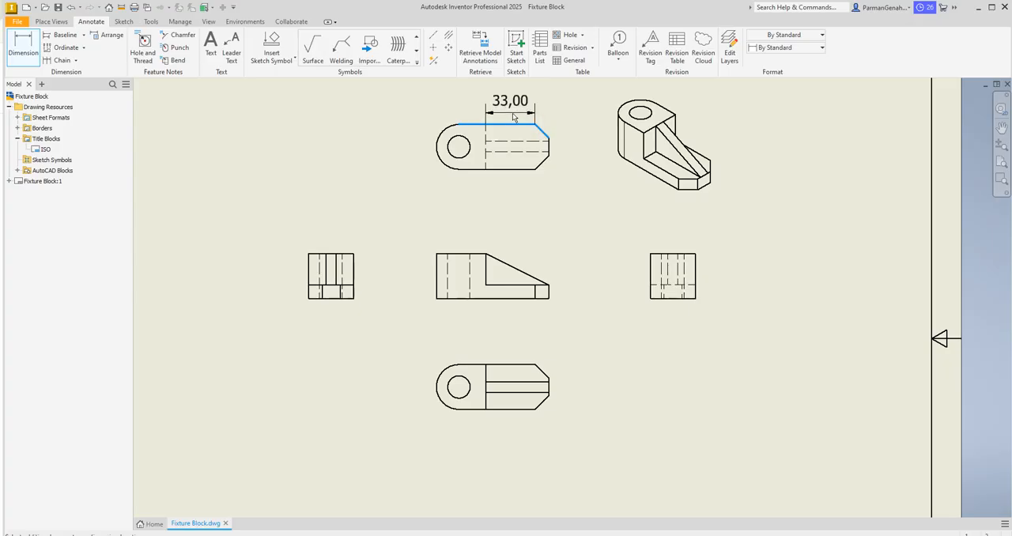
{"action": "left_click", "coordinate": [512, 116]}
{"action": "left_click", "coordinate": [338, 161]}
{"action": "left_click", "coordinate": [315, 170]}
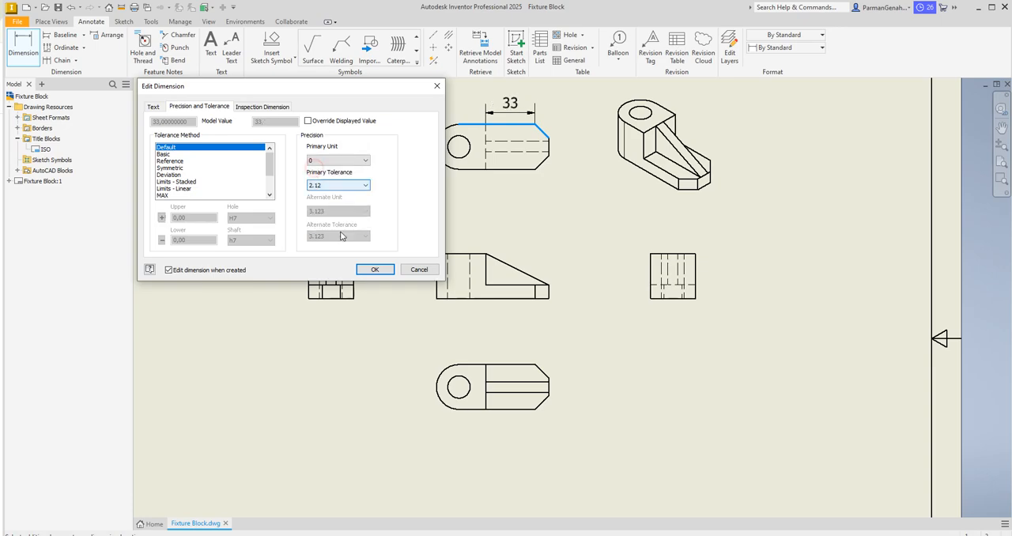
{"action": "left_click", "coordinate": [375, 269]}
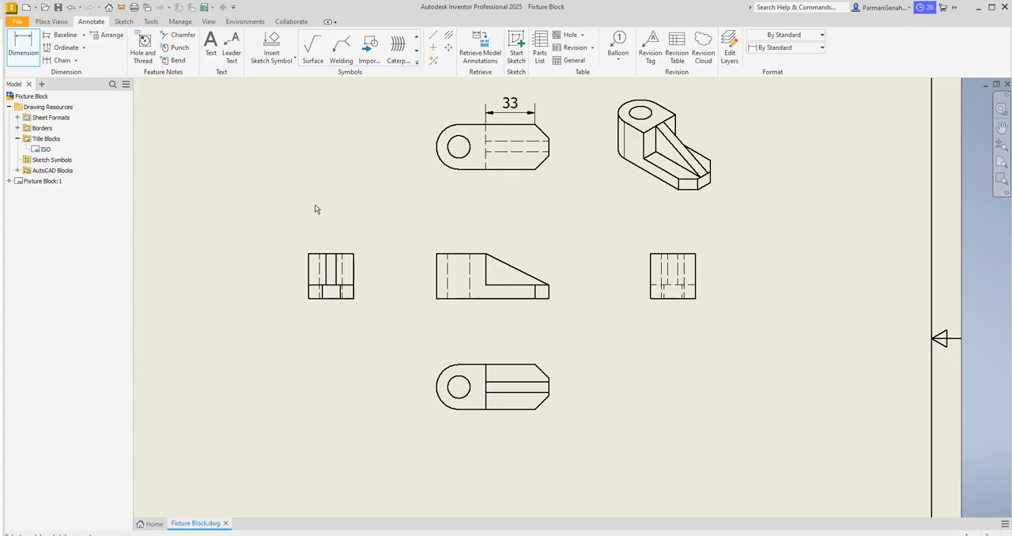
Step: Try to set the text size of the horizontal length dimension above the upper view to 2.50 mm
{"action": "double_click", "coordinate": [510, 103]}
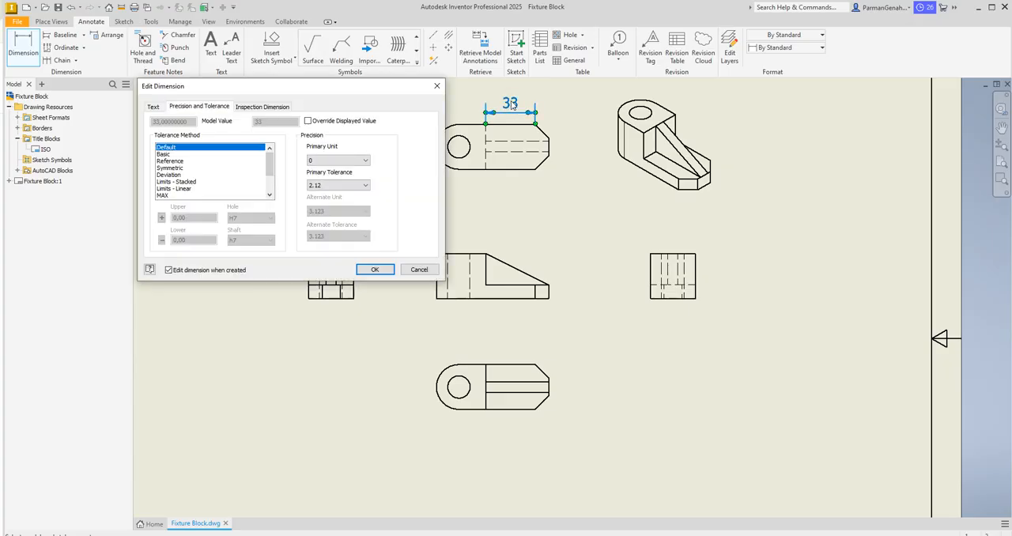
{"action": "left_click", "coordinate": [260, 107]}
{"action": "left_click", "coordinate": [154, 108]}
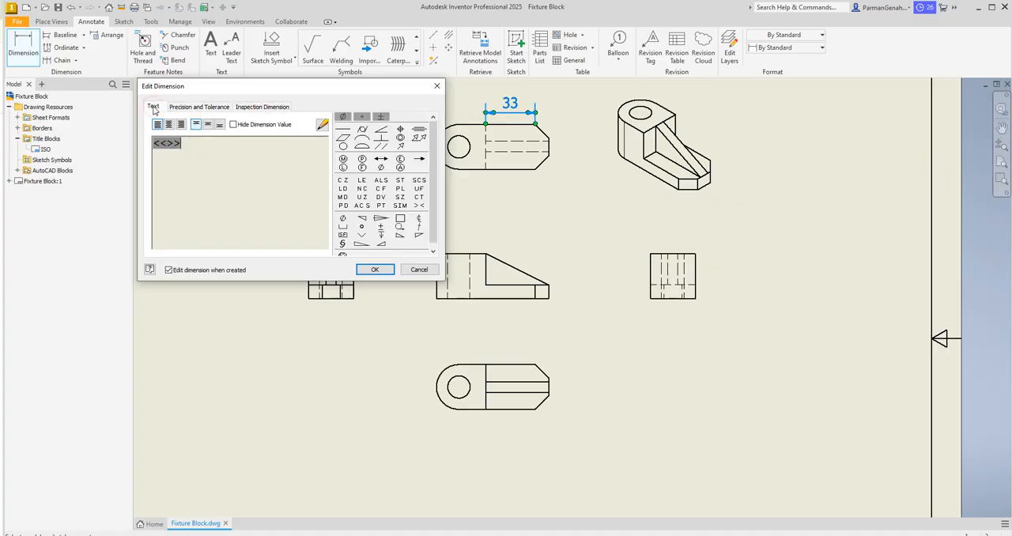
{"action": "left_click", "coordinate": [321, 126]}
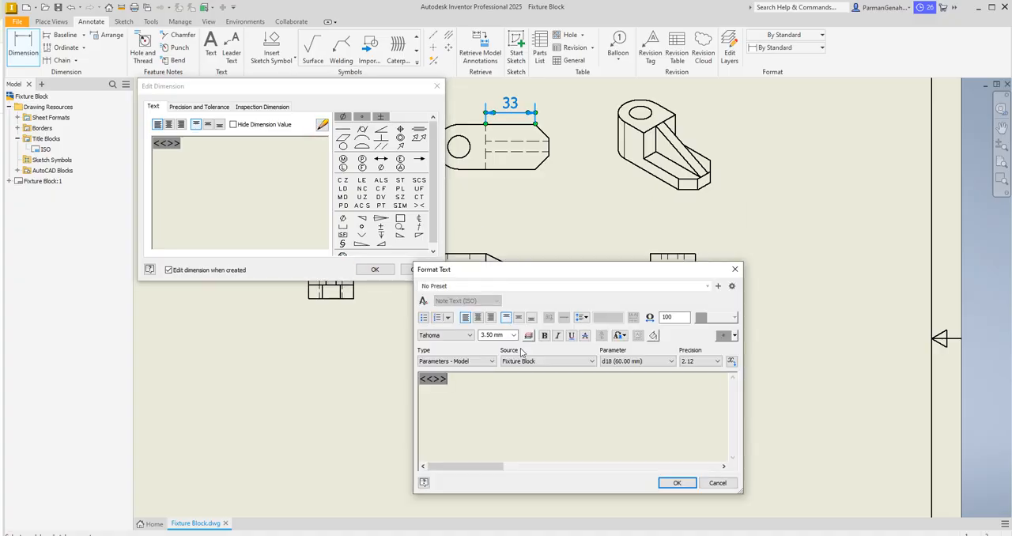
{"action": "left_click", "coordinate": [735, 269]}
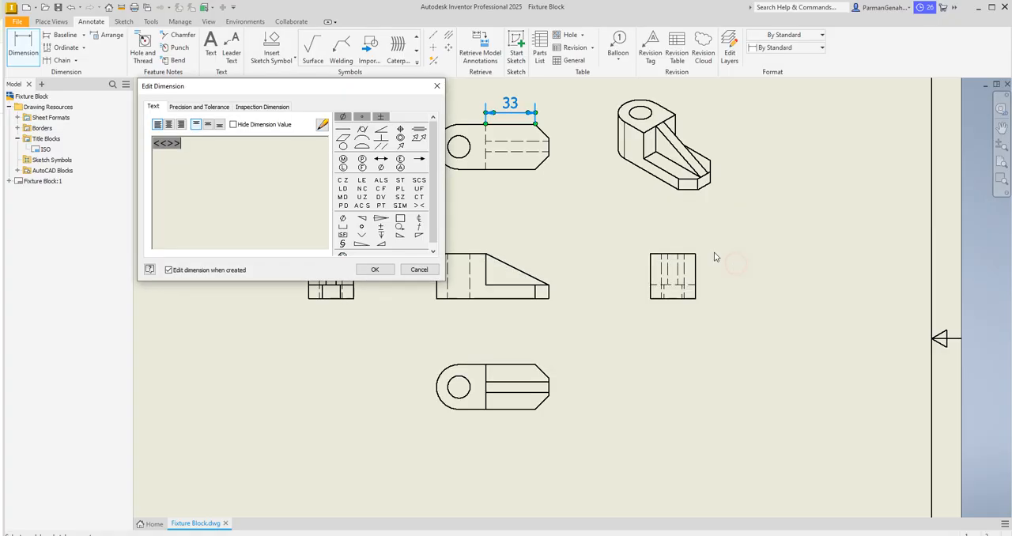
{"action": "left_click", "coordinate": [322, 125]}
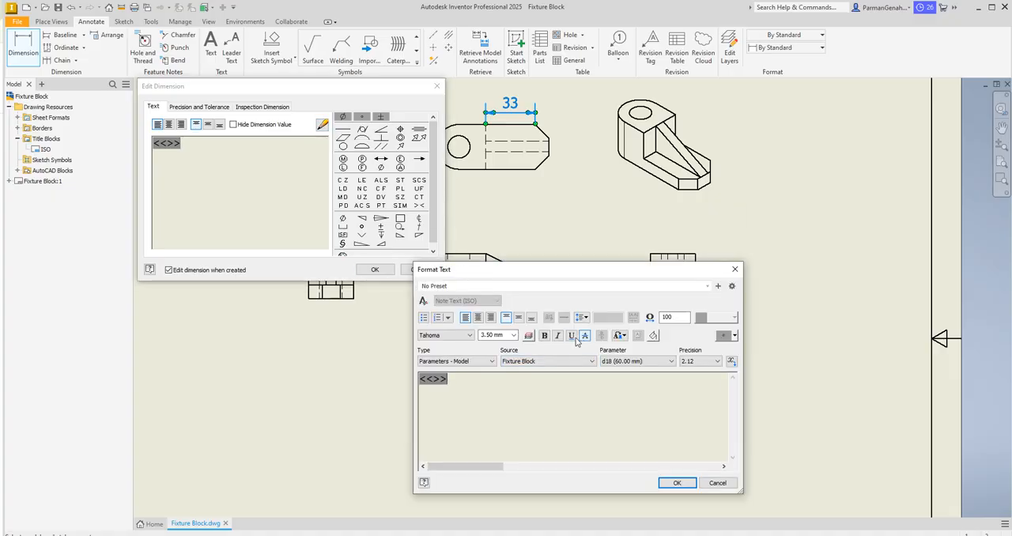
{"action": "left_click", "coordinate": [512, 337]}
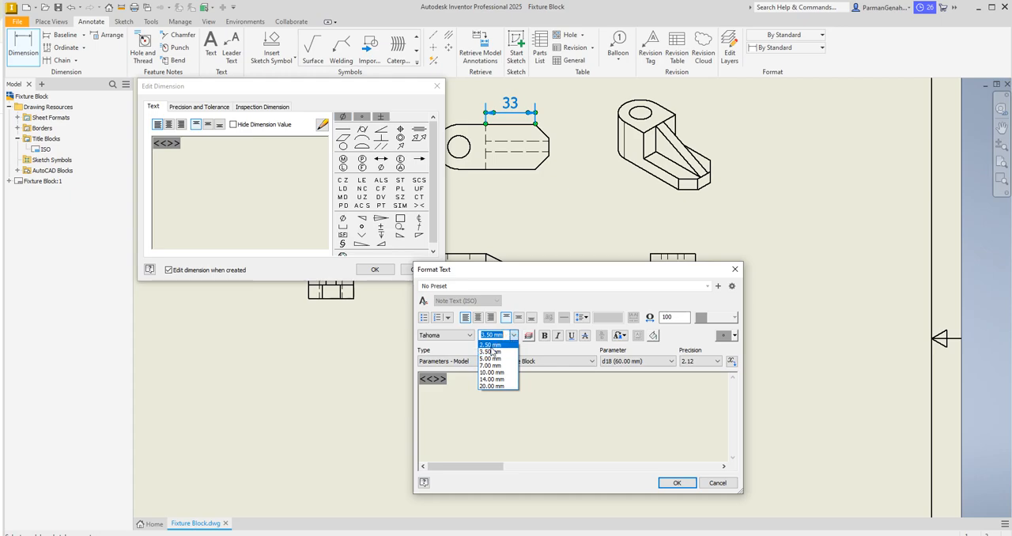
{"action": "left_click", "coordinate": [490, 345]}
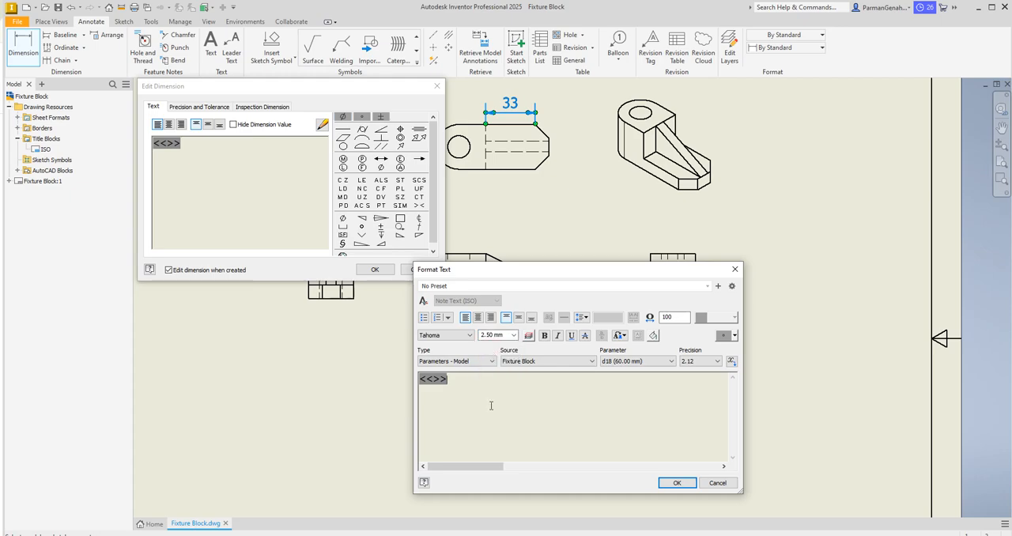
{"action": "left_click", "coordinate": [680, 482]}
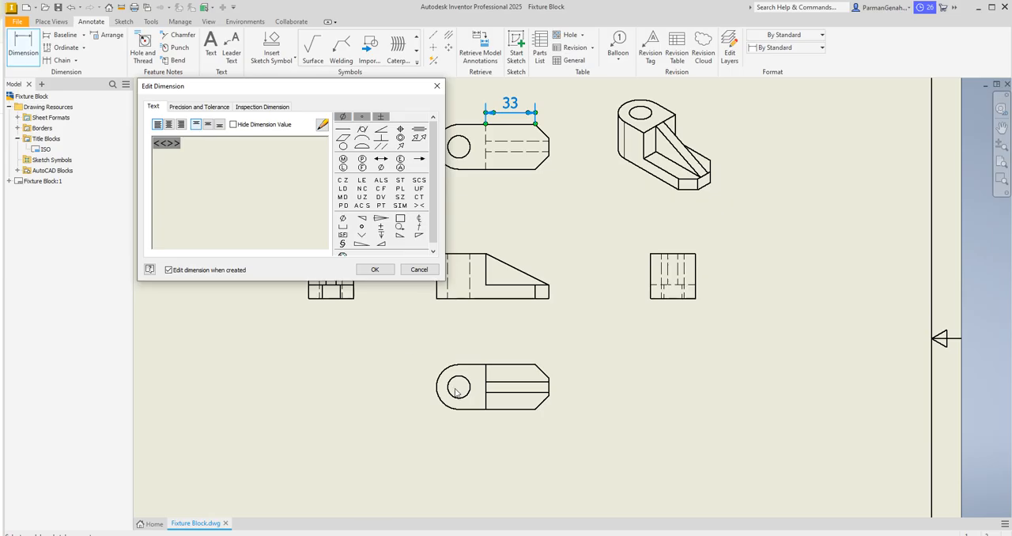
Step: Try again to shrink the selected value text of the horizontal length dimension, choosing 2.50 mm and entering size 2
{"action": "left_click_drag", "start_coordinate": [193, 143], "coordinate": [148, 144]}
{"action": "left_click", "coordinate": [322, 126]}
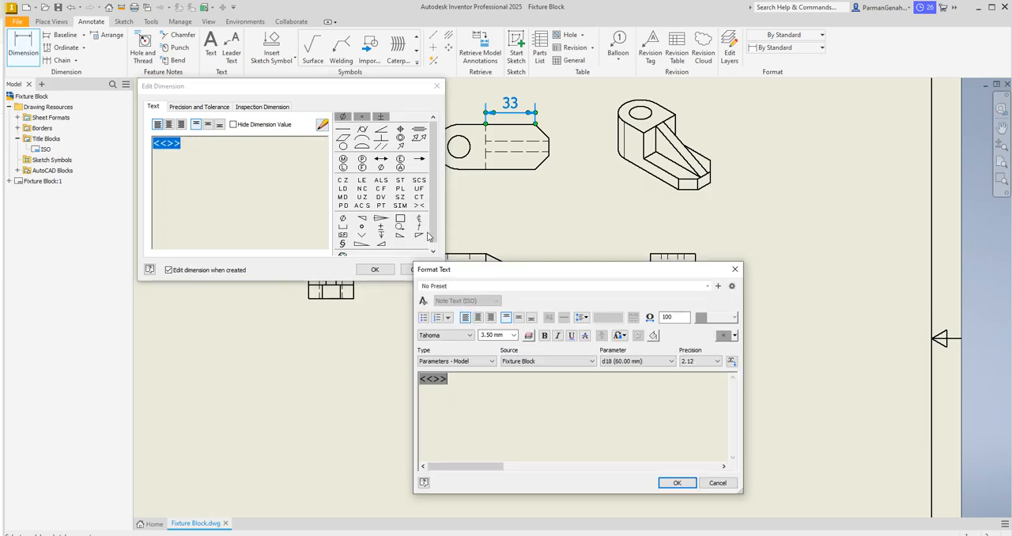
{"action": "left_click", "coordinate": [514, 336]}
{"action": "left_click", "coordinate": [491, 345]}
{"action": "left_click_drag", "start_coordinate": [504, 335], "coordinate": [473, 338]}
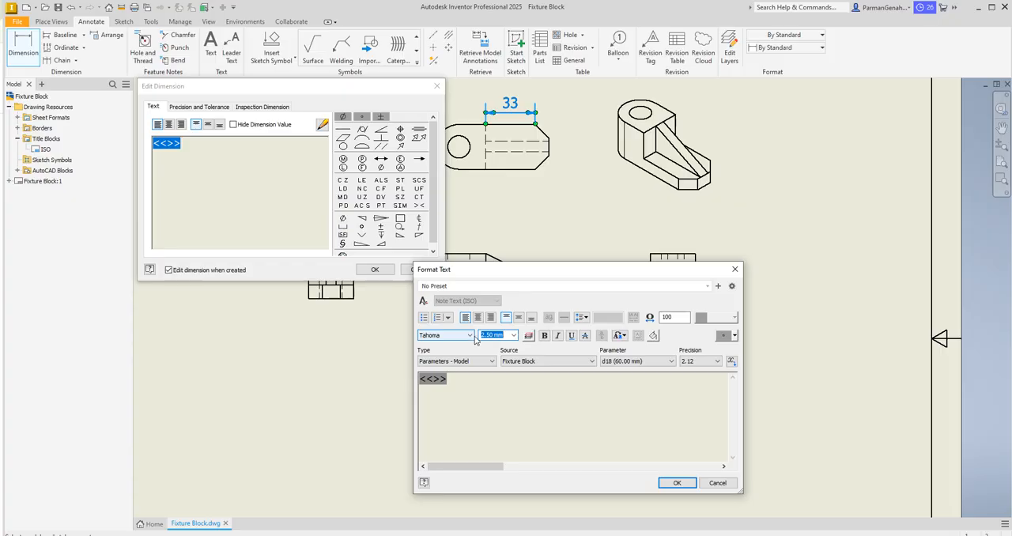
{"action": "type", "text": "2"}
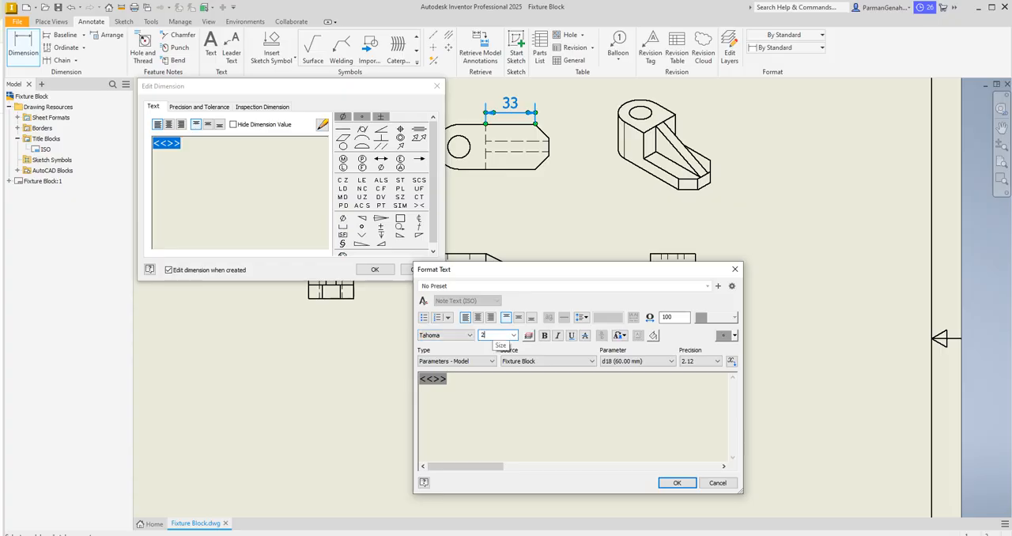
{"action": "key", "text": "Return"}
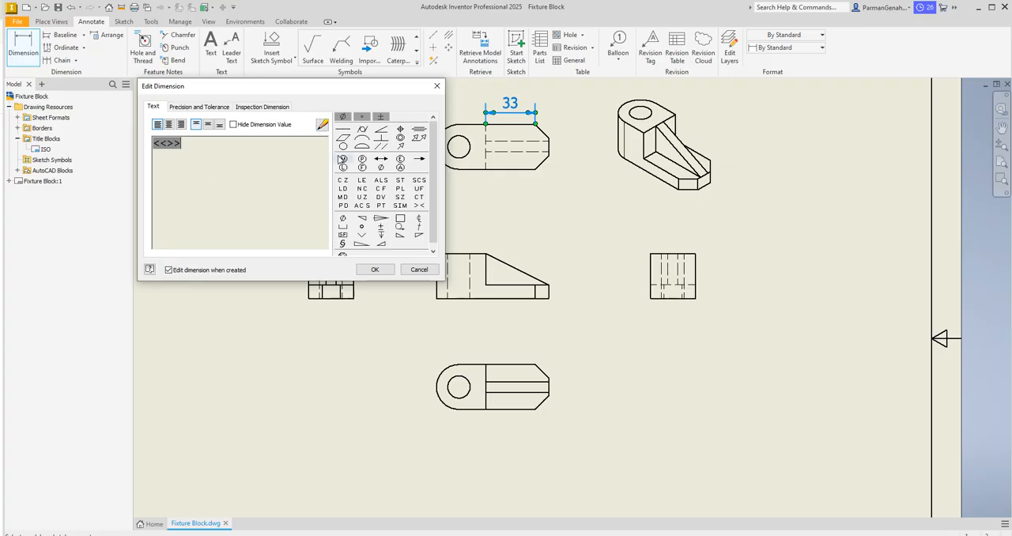
{"action": "left_click", "coordinate": [376, 271]}
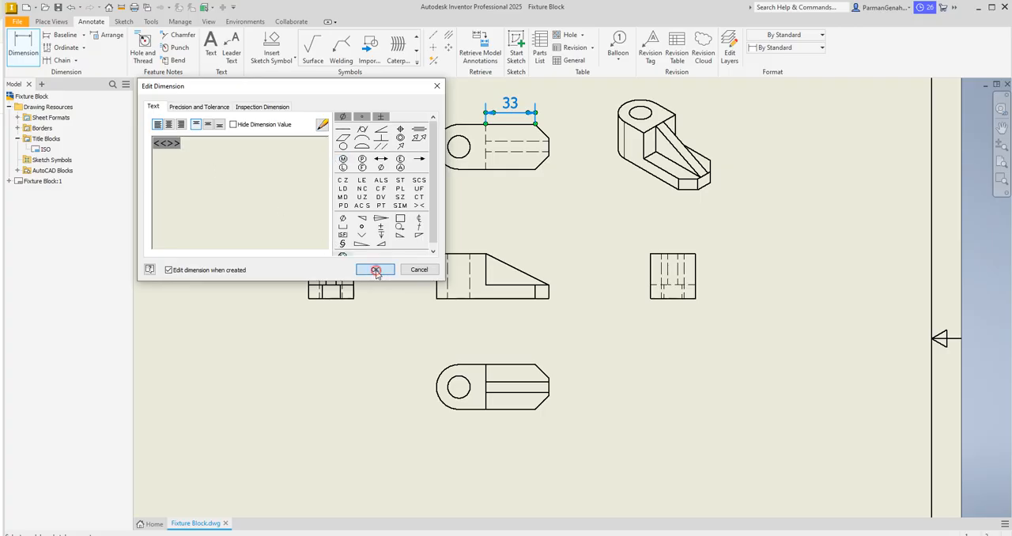
Step: Make the horizontal length dimension an inspection dimension with the rounded-end shape
{"action": "double_click", "coordinate": [510, 105]}
{"action": "left_click_drag", "start_coordinate": [188, 146], "coordinate": [136, 140]}
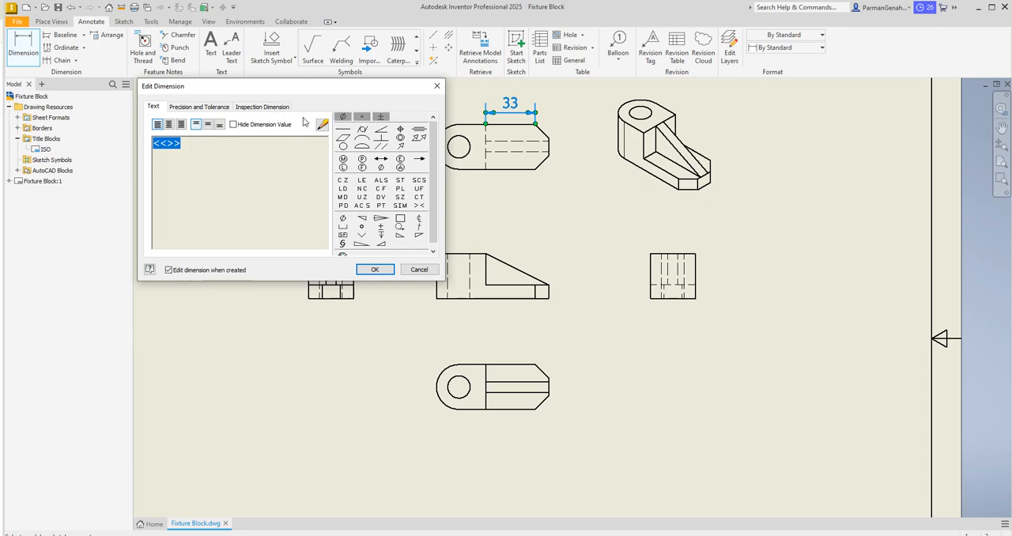
{"action": "left_click", "coordinate": [197, 107]}
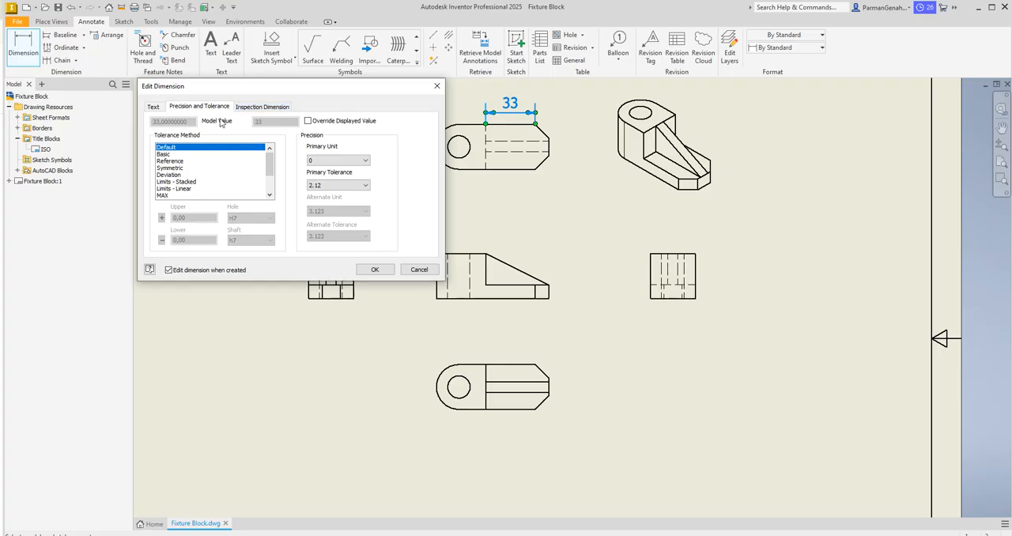
{"action": "left_click", "coordinate": [243, 108]}
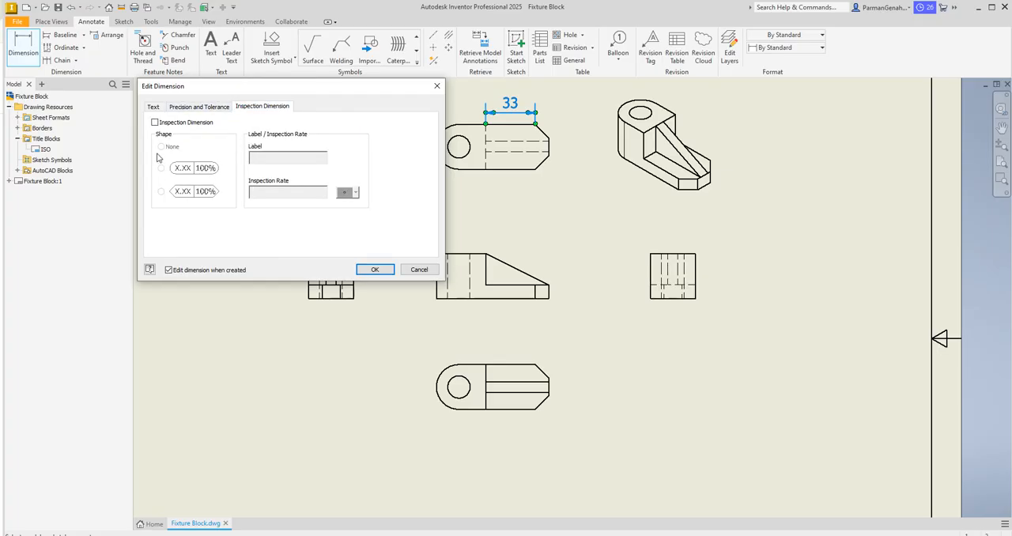
{"action": "left_click", "coordinate": [155, 123]}
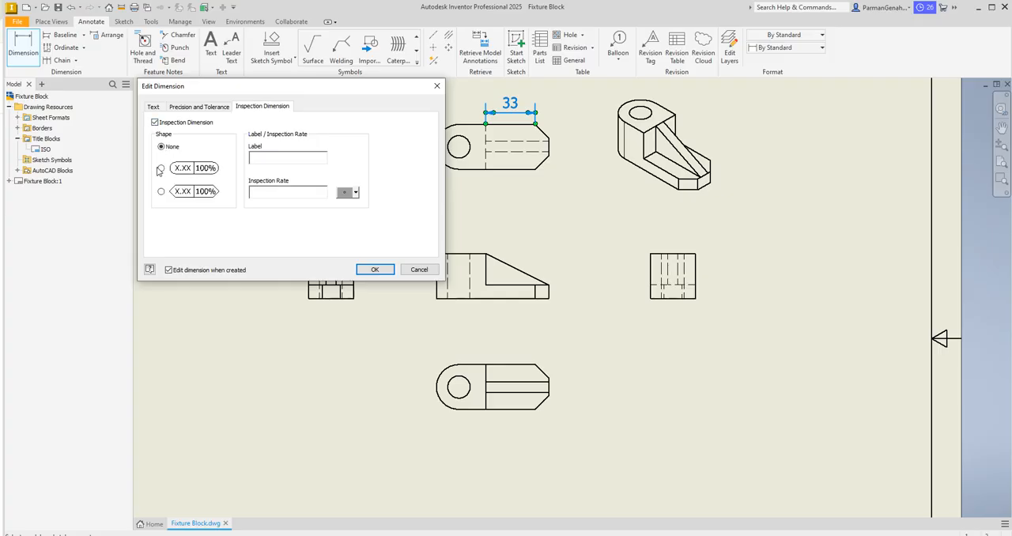
{"action": "left_click", "coordinate": [161, 168]}
{"action": "left_click", "coordinate": [375, 270]}
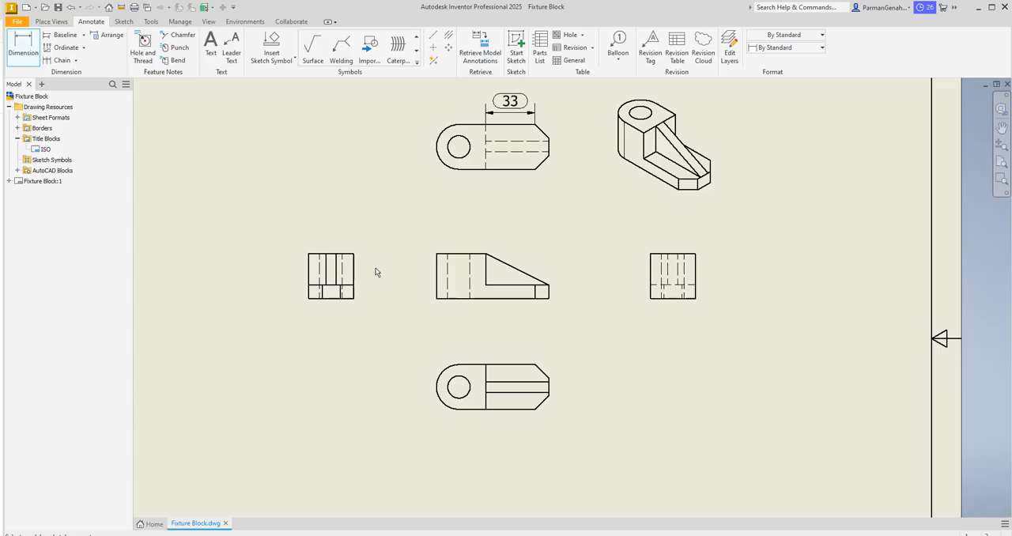
Step: Set the inspection shape of the horizontal length dimension to None
{"action": "double_click", "coordinate": [510, 102]}
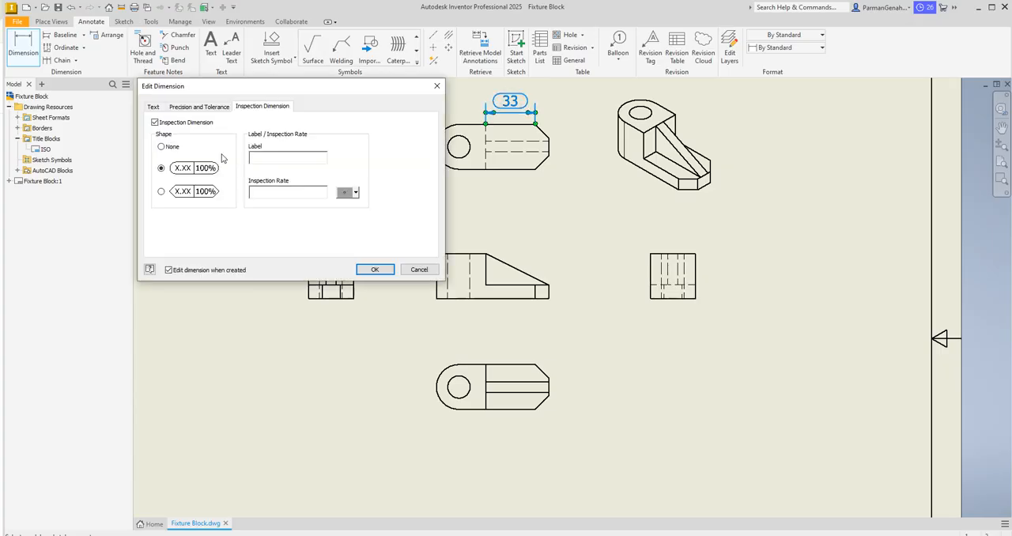
{"action": "left_click", "coordinate": [161, 147]}
{"action": "left_click", "coordinate": [154, 107]}
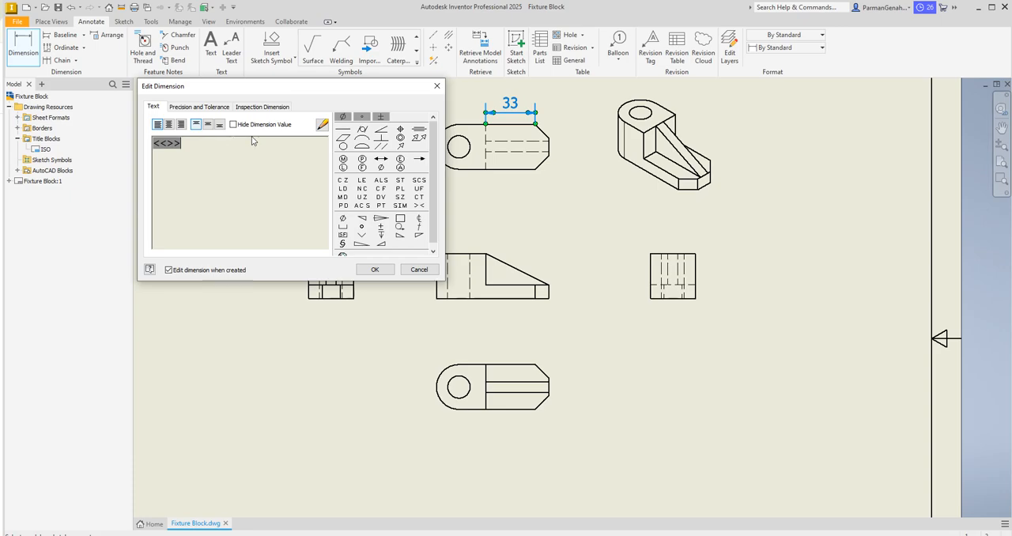
{"action": "left_click", "coordinate": [374, 269]}
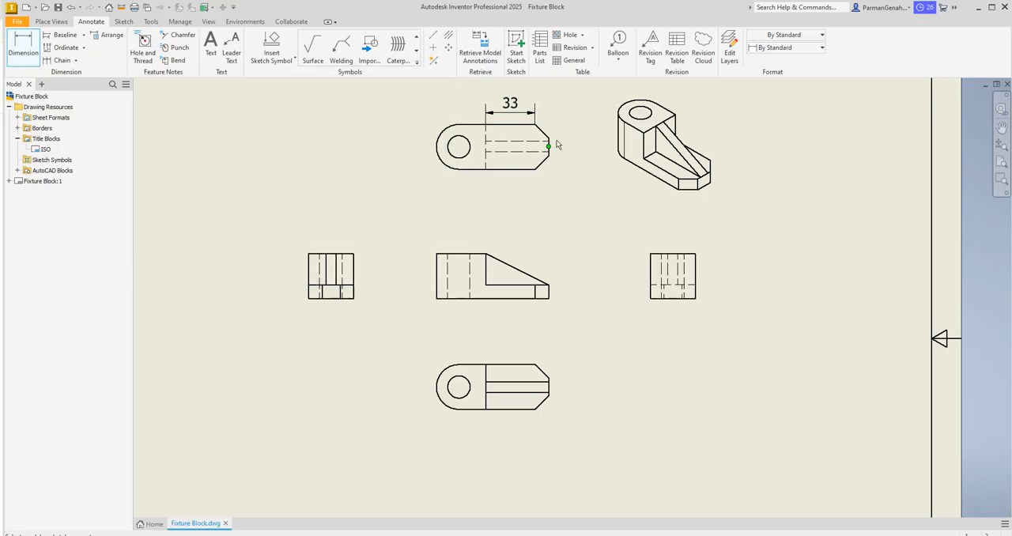
Step: Dimension the upper chamfer's vertical height in the view above the front view, trying a 2.50 mm text size and text precision 0
{"action": "left_click", "coordinate": [555, 140]}
{"action": "left_click", "coordinate": [569, 123]}
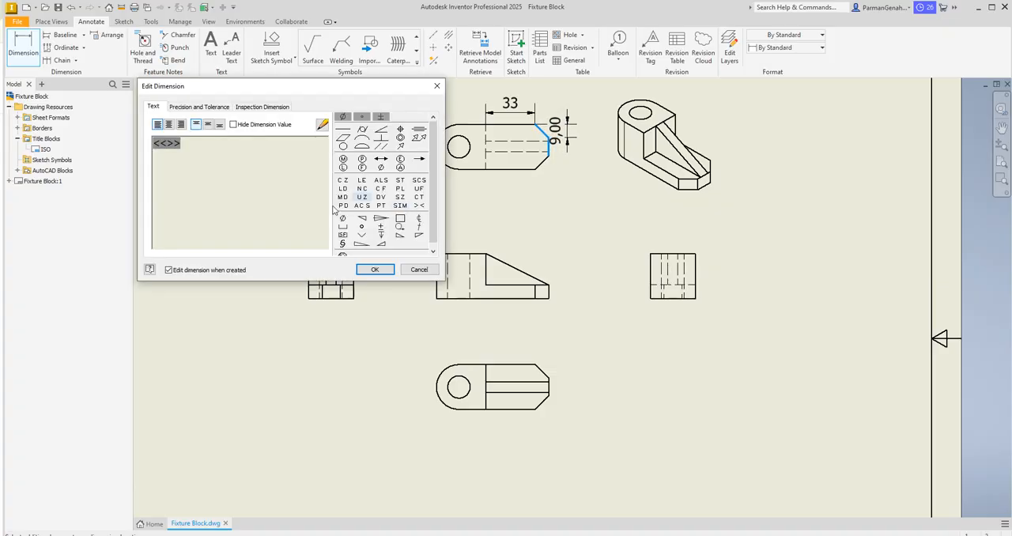
{"action": "double_click", "coordinate": [190, 142]}
{"action": "left_click", "coordinate": [322, 124]}
{"action": "double_click", "coordinate": [447, 380]}
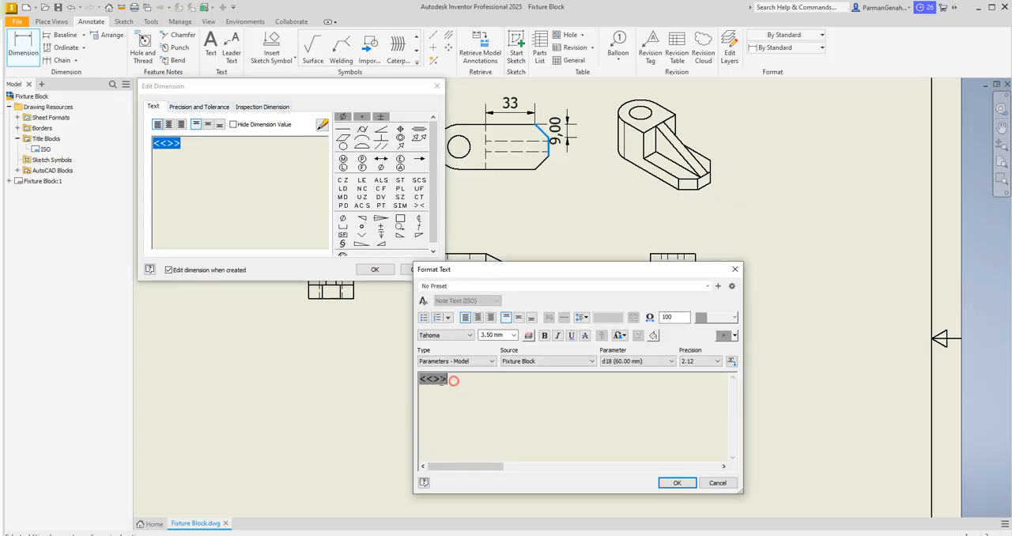
{"action": "left_click", "coordinate": [514, 335]}
{"action": "left_click", "coordinate": [496, 344]}
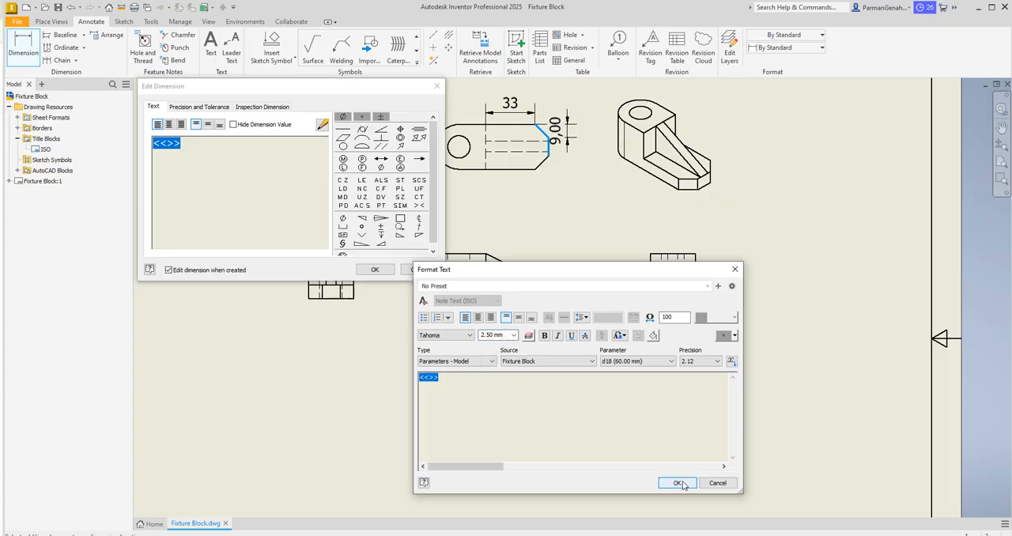
{"action": "left_click", "coordinate": [710, 363]}
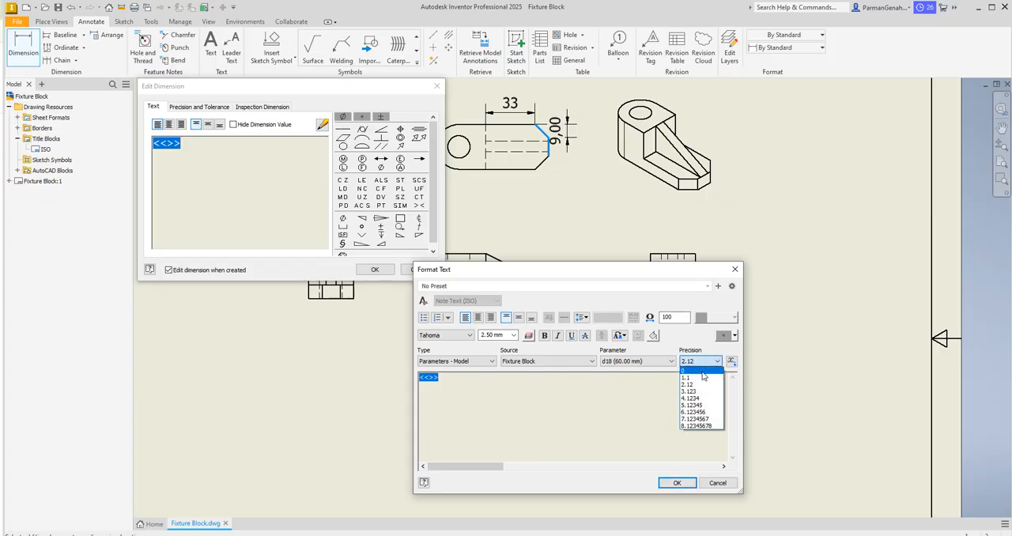
{"action": "left_click", "coordinate": [701, 371]}
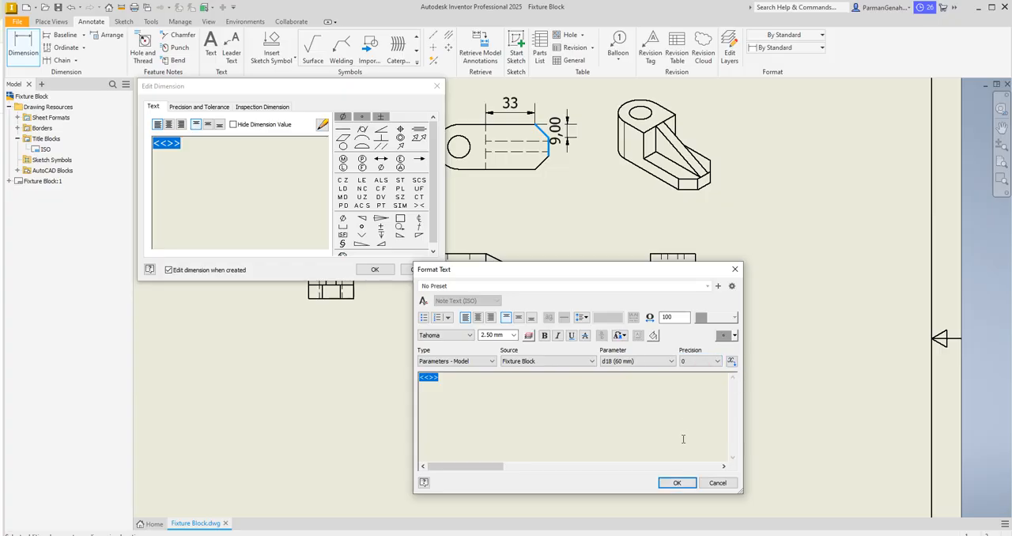
{"action": "left_click", "coordinate": [677, 483]}
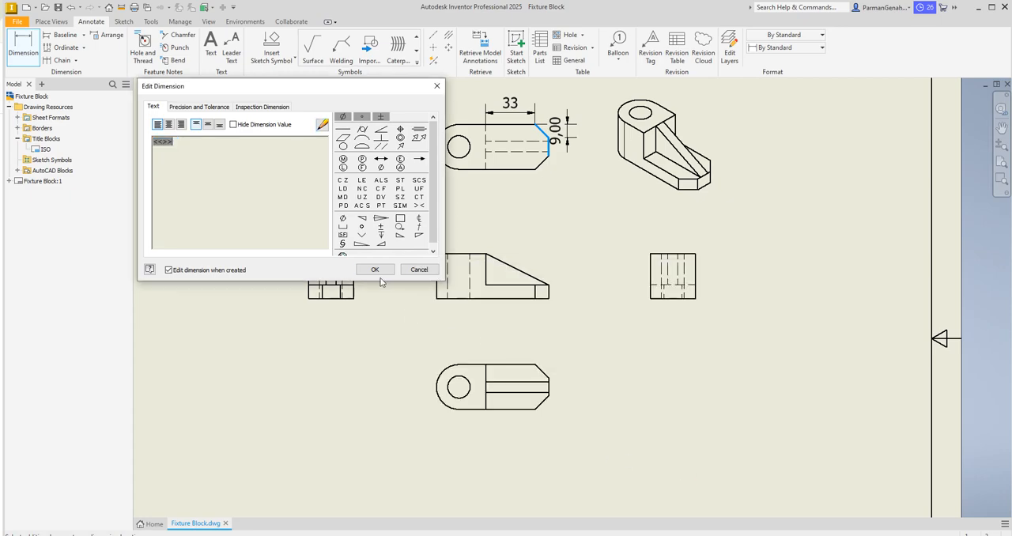
{"action": "left_click", "coordinate": [375, 269]}
Step: Set the primary unit precision of the chamfer's vertical height dimension to 0
{"action": "double_click", "coordinate": [556, 128]}
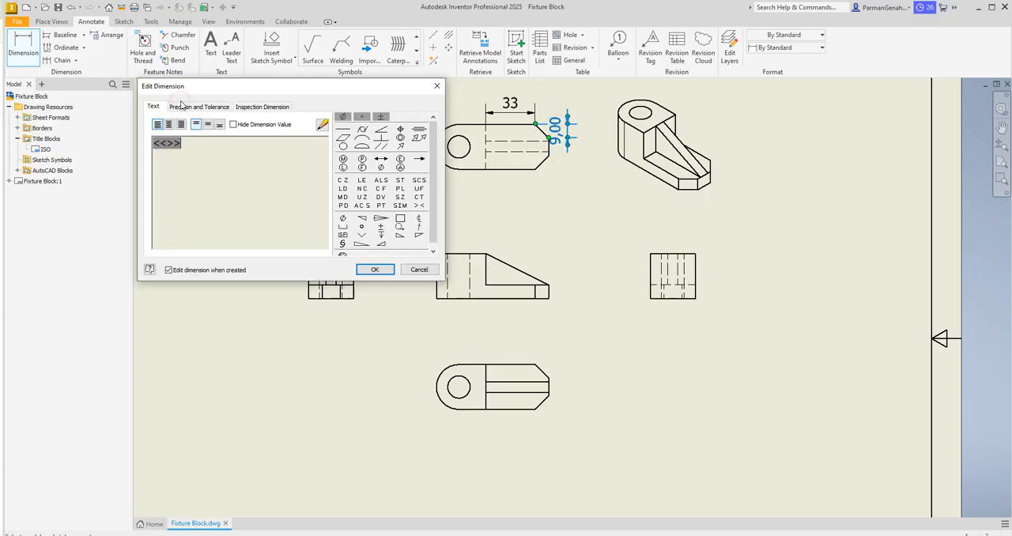
{"action": "left_click", "coordinate": [190, 106]}
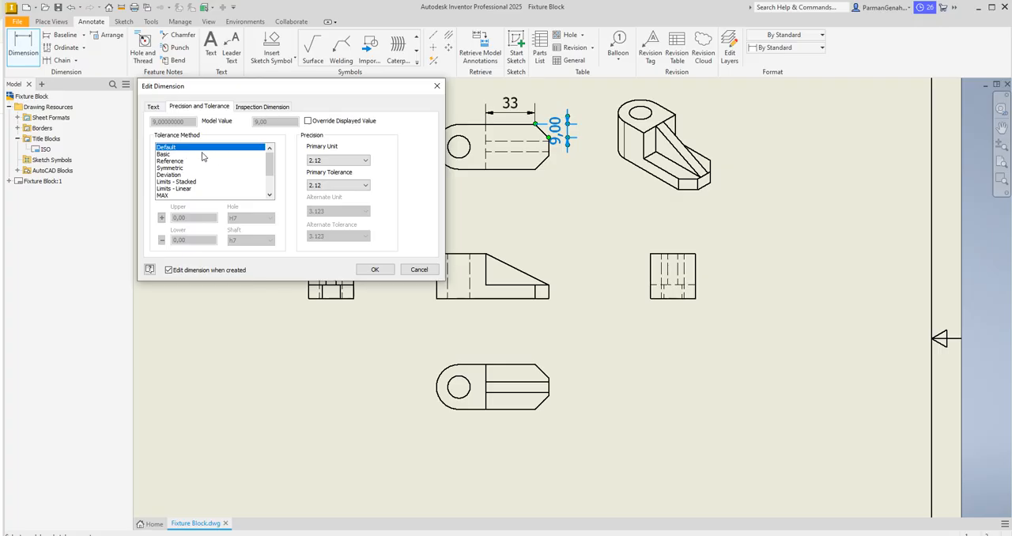
{"action": "left_click", "coordinate": [336, 160]}
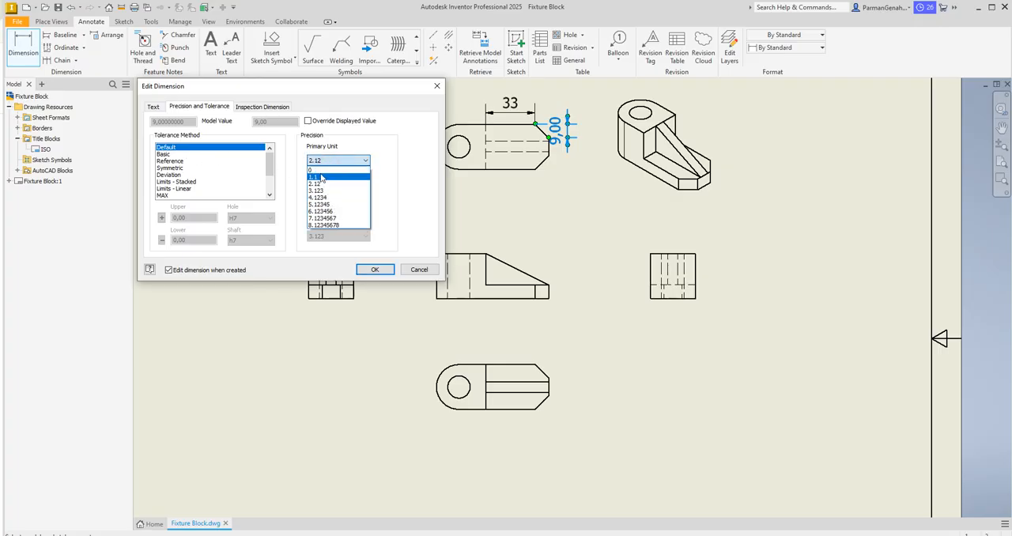
{"action": "left_click", "coordinate": [316, 170]}
{"action": "left_click", "coordinate": [374, 270]}
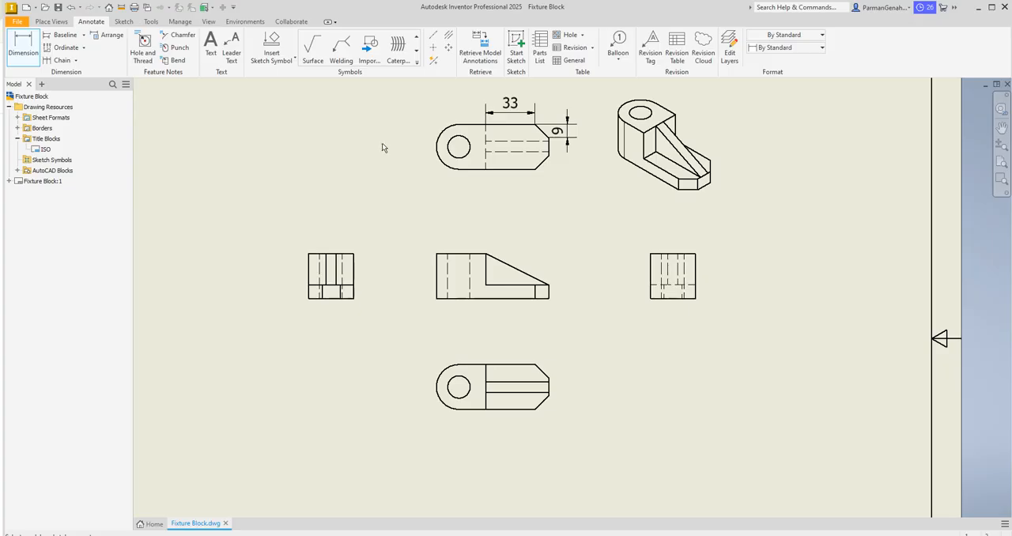
Step: Dimension the rounded end's radius in the view above the front view, with primary unit precision 0
{"action": "left_click", "coordinate": [436, 148]}
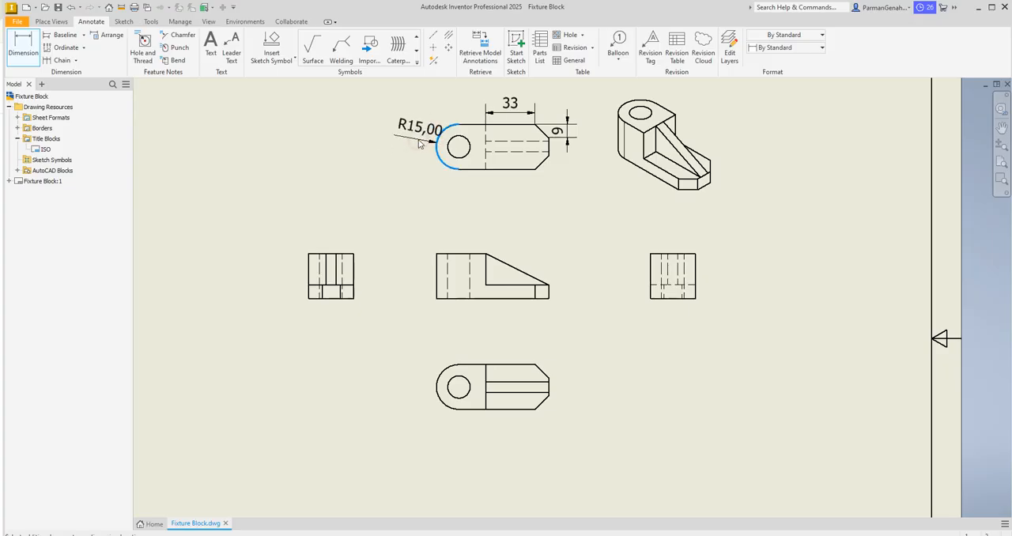
{"action": "left_click", "coordinate": [419, 143]}
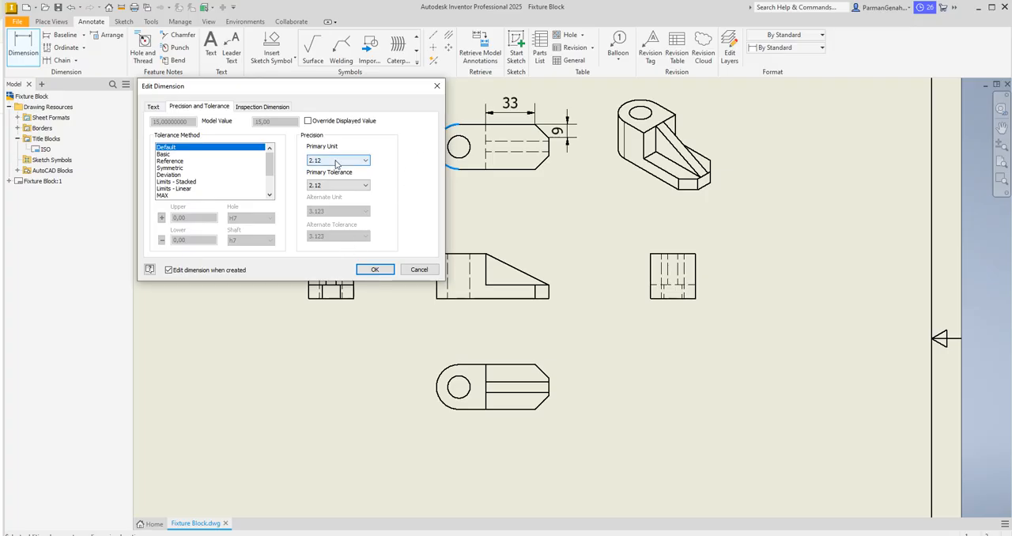
{"action": "left_click", "coordinate": [326, 162]}
{"action": "left_click", "coordinate": [319, 170]}
{"action": "left_click", "coordinate": [371, 269]}
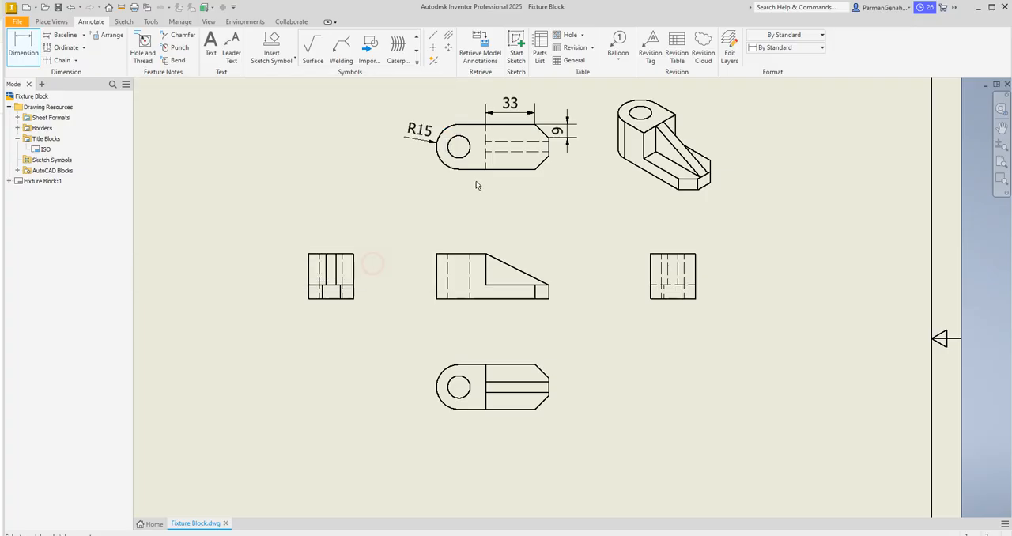
Step: Dimension the hole's diameter in the view above the front view, with primary unit precision 0
{"action": "left_click", "coordinate": [452, 155]}
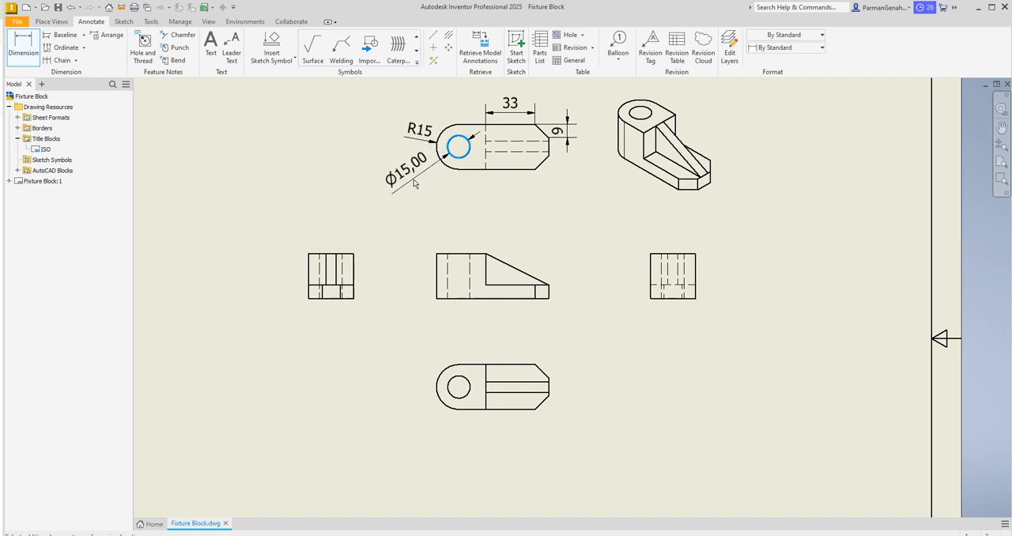
{"action": "left_click", "coordinate": [414, 183]}
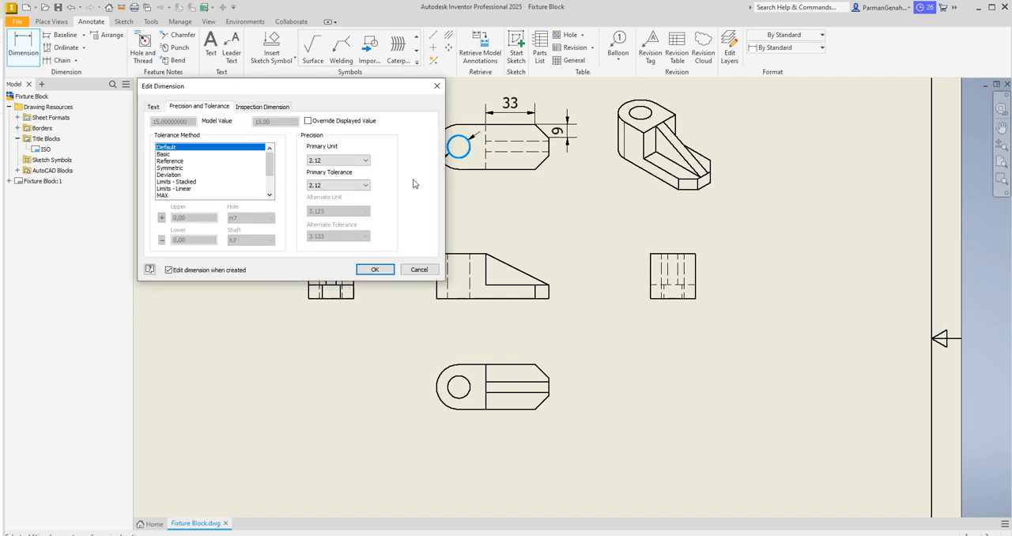
{"action": "left_click", "coordinate": [332, 160]}
{"action": "left_click", "coordinate": [316, 170]}
{"action": "left_click", "coordinate": [375, 269]}
{"action": "left_click", "coordinate": [568, 209]}
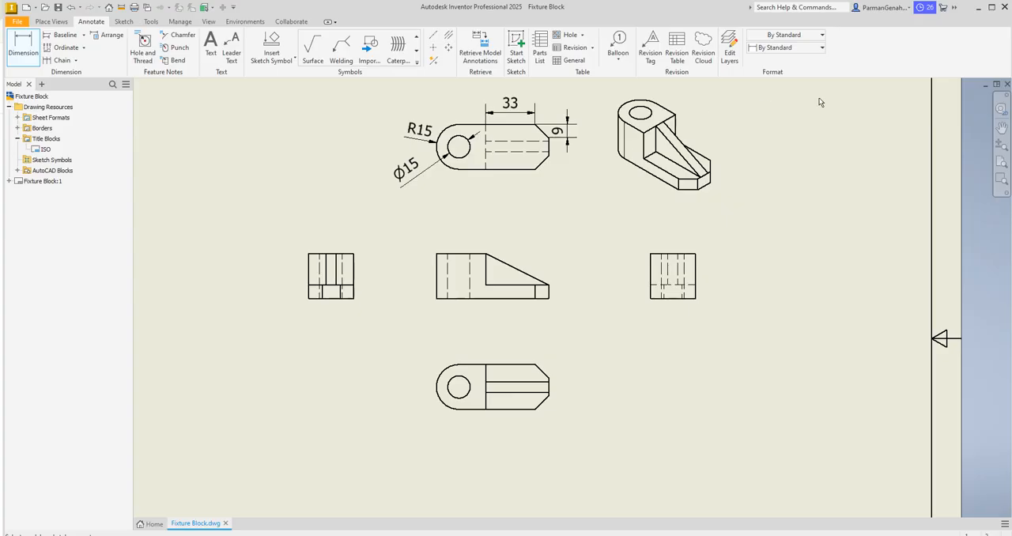
{"action": "left_click", "coordinate": [1002, 145]}
{"action": "left_click_drag", "start_coordinate": [642, 432], "coordinate": [654, 395]}
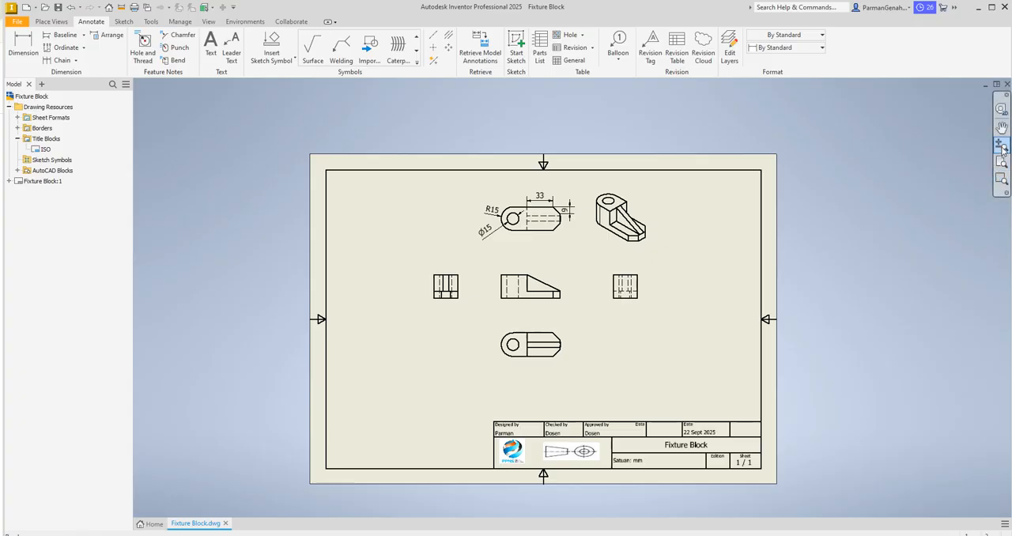
{"action": "key", "text": "Escape"}
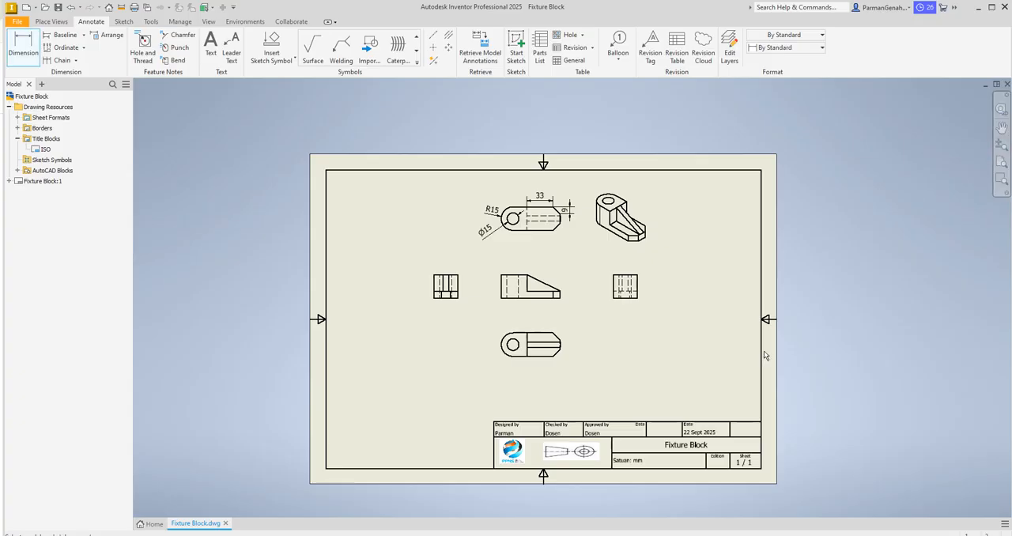